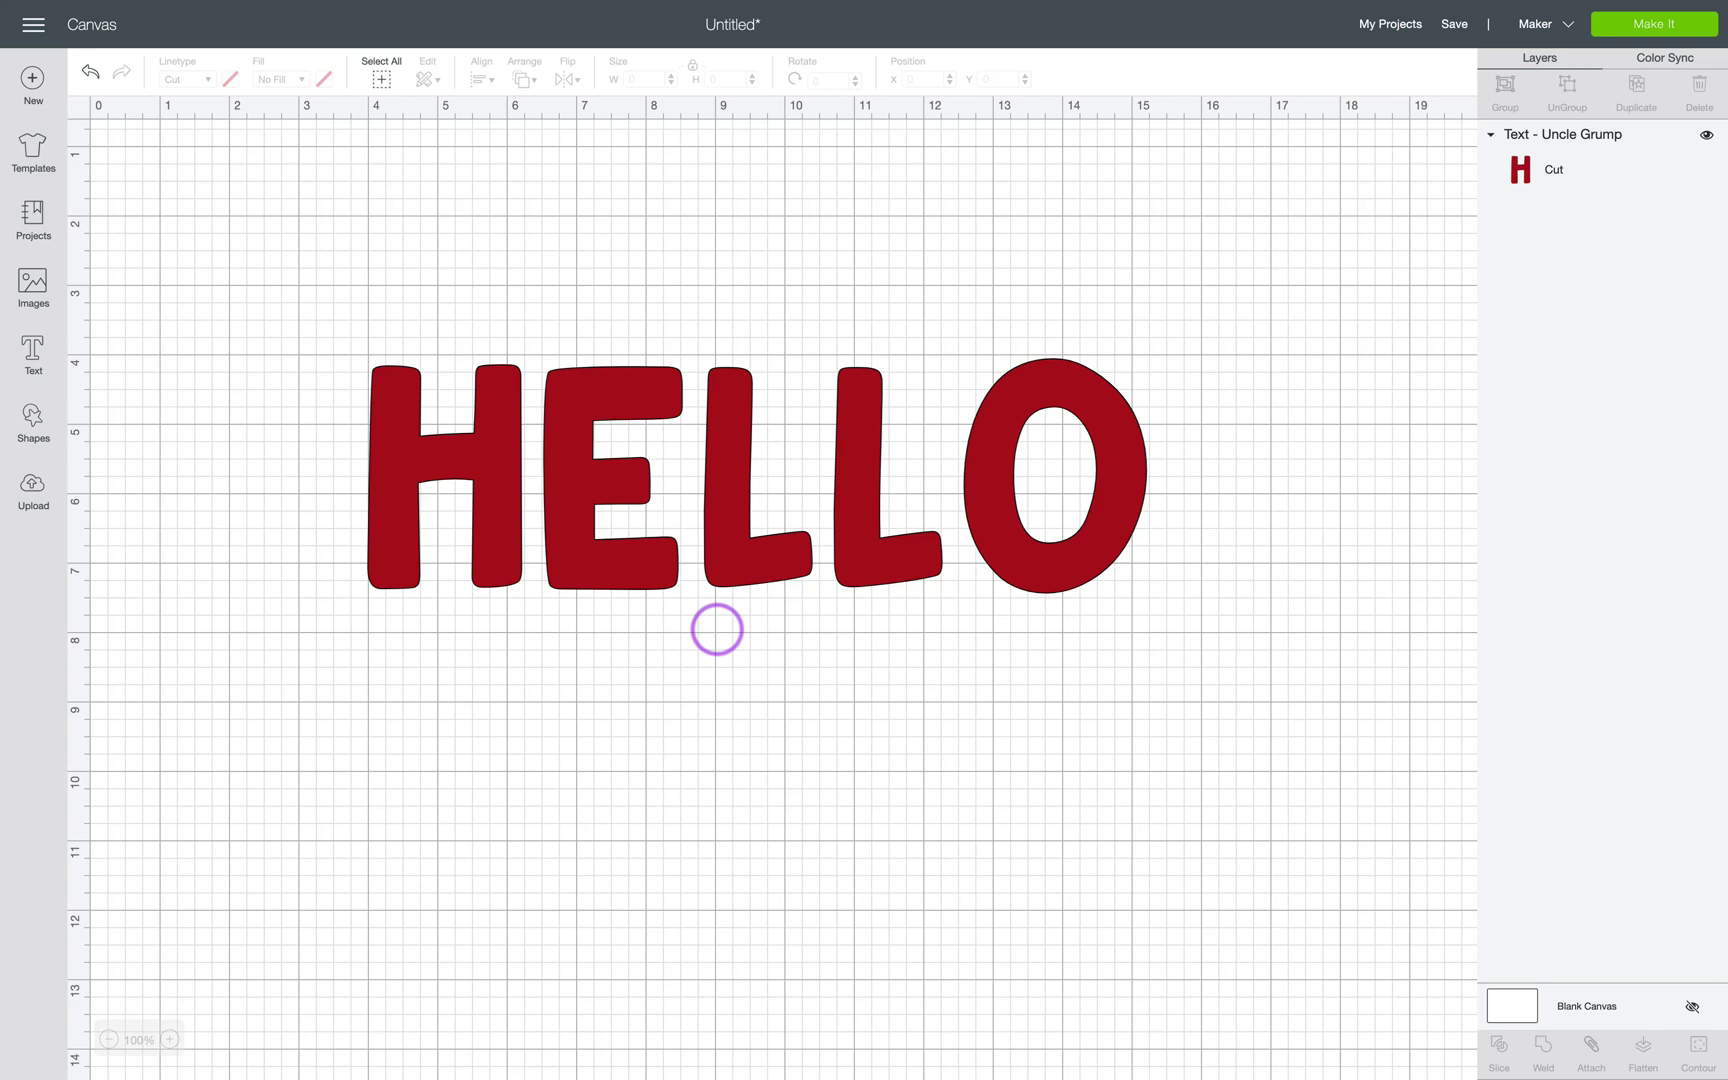
Nudge HELLO into place and weld its letters into a single Weld Result layer.
click(742, 536)
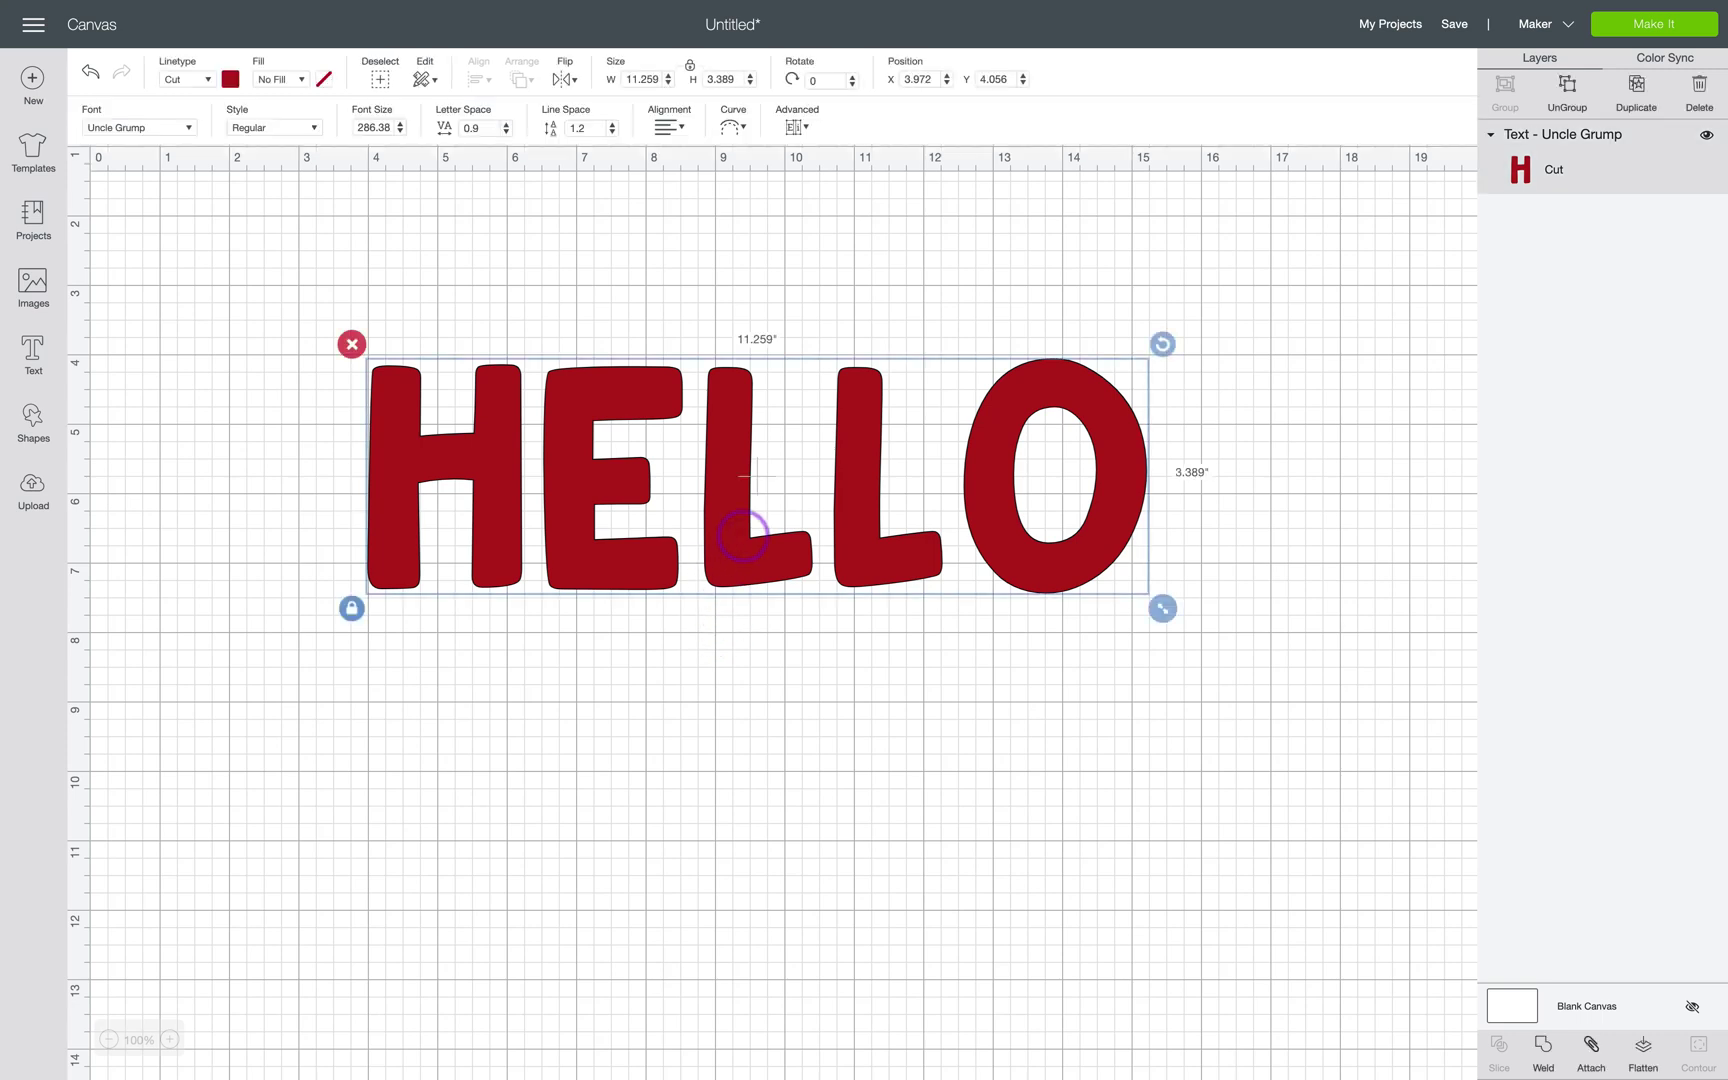
drag(735, 549, 735, 525)
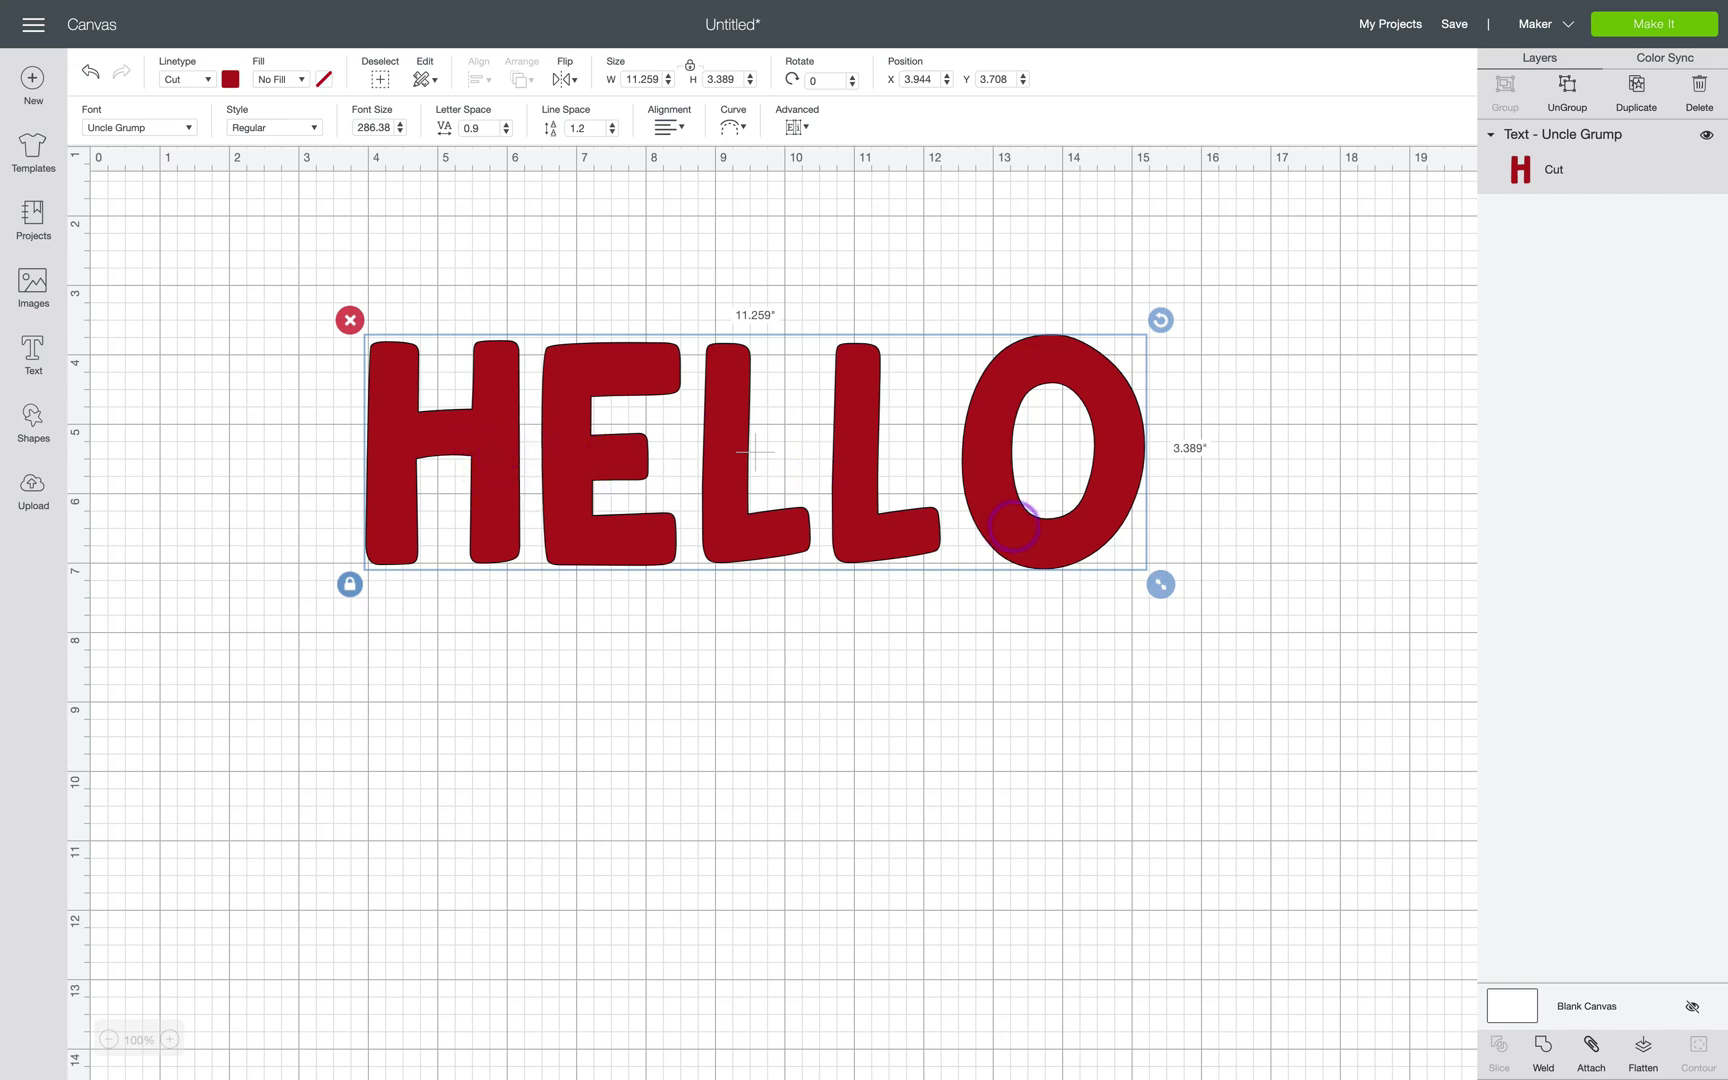
drag(1090, 527, 1100, 548)
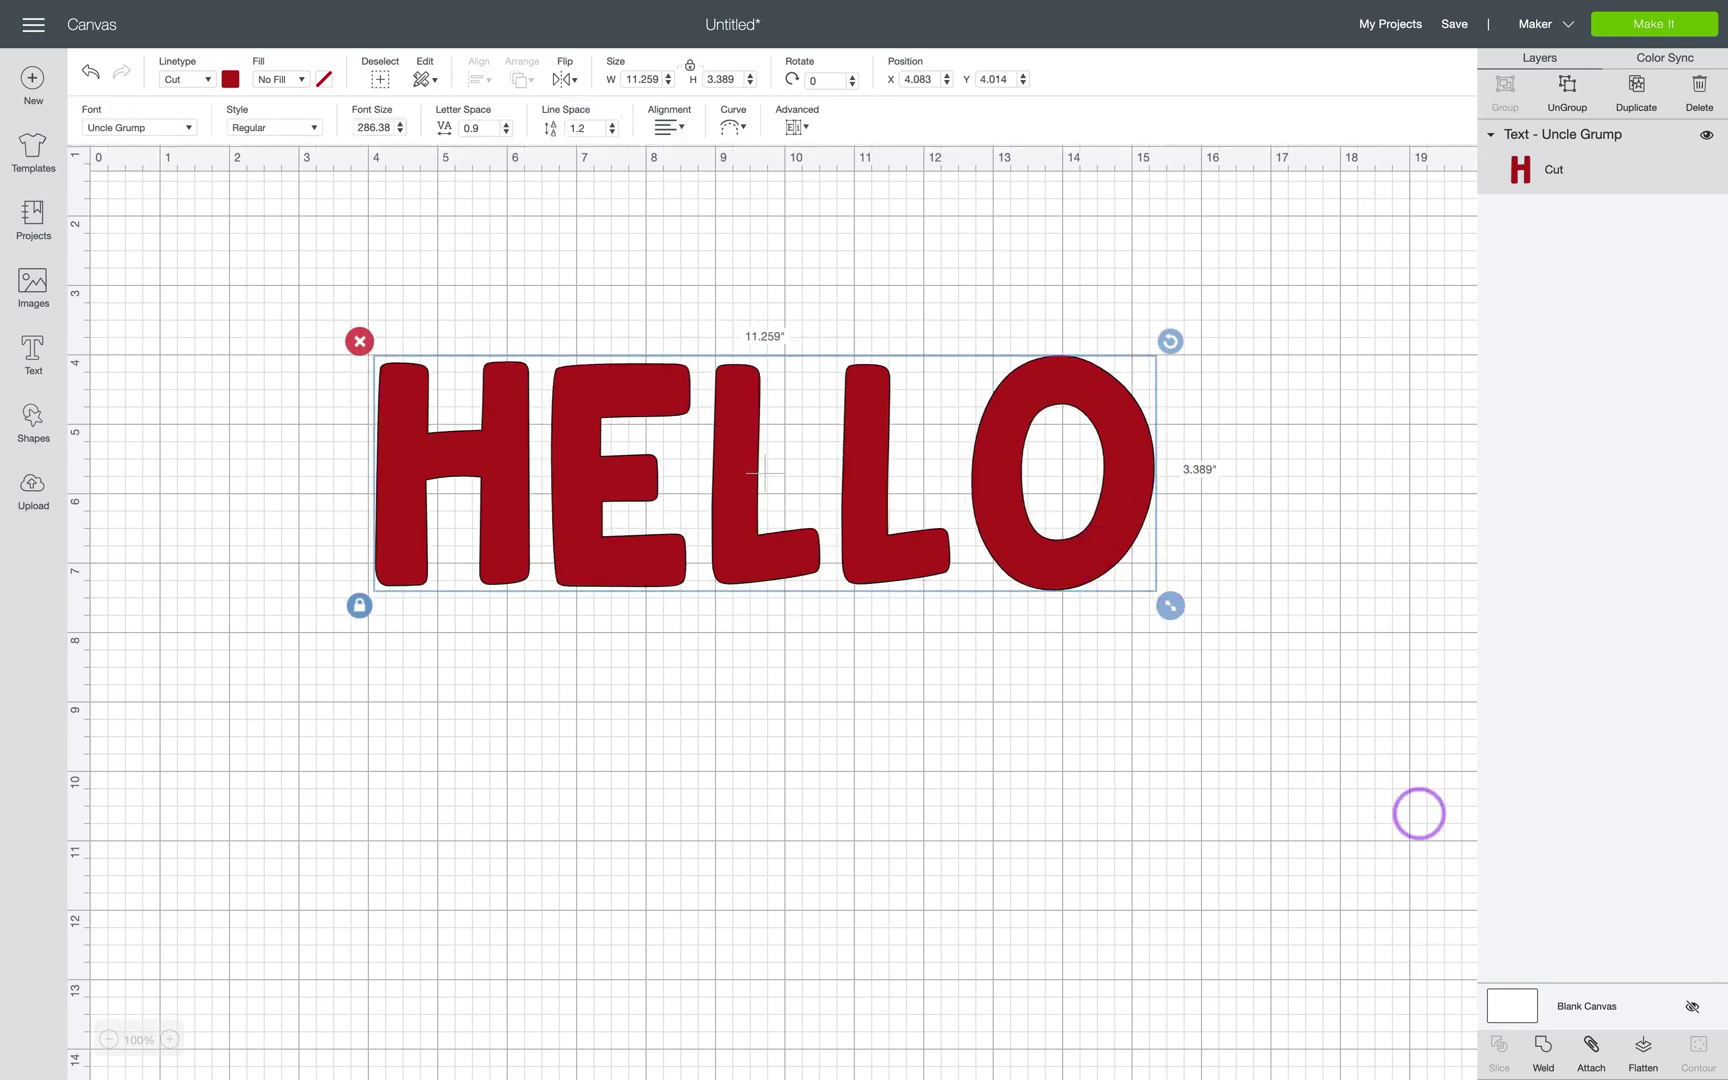
click(1543, 1045)
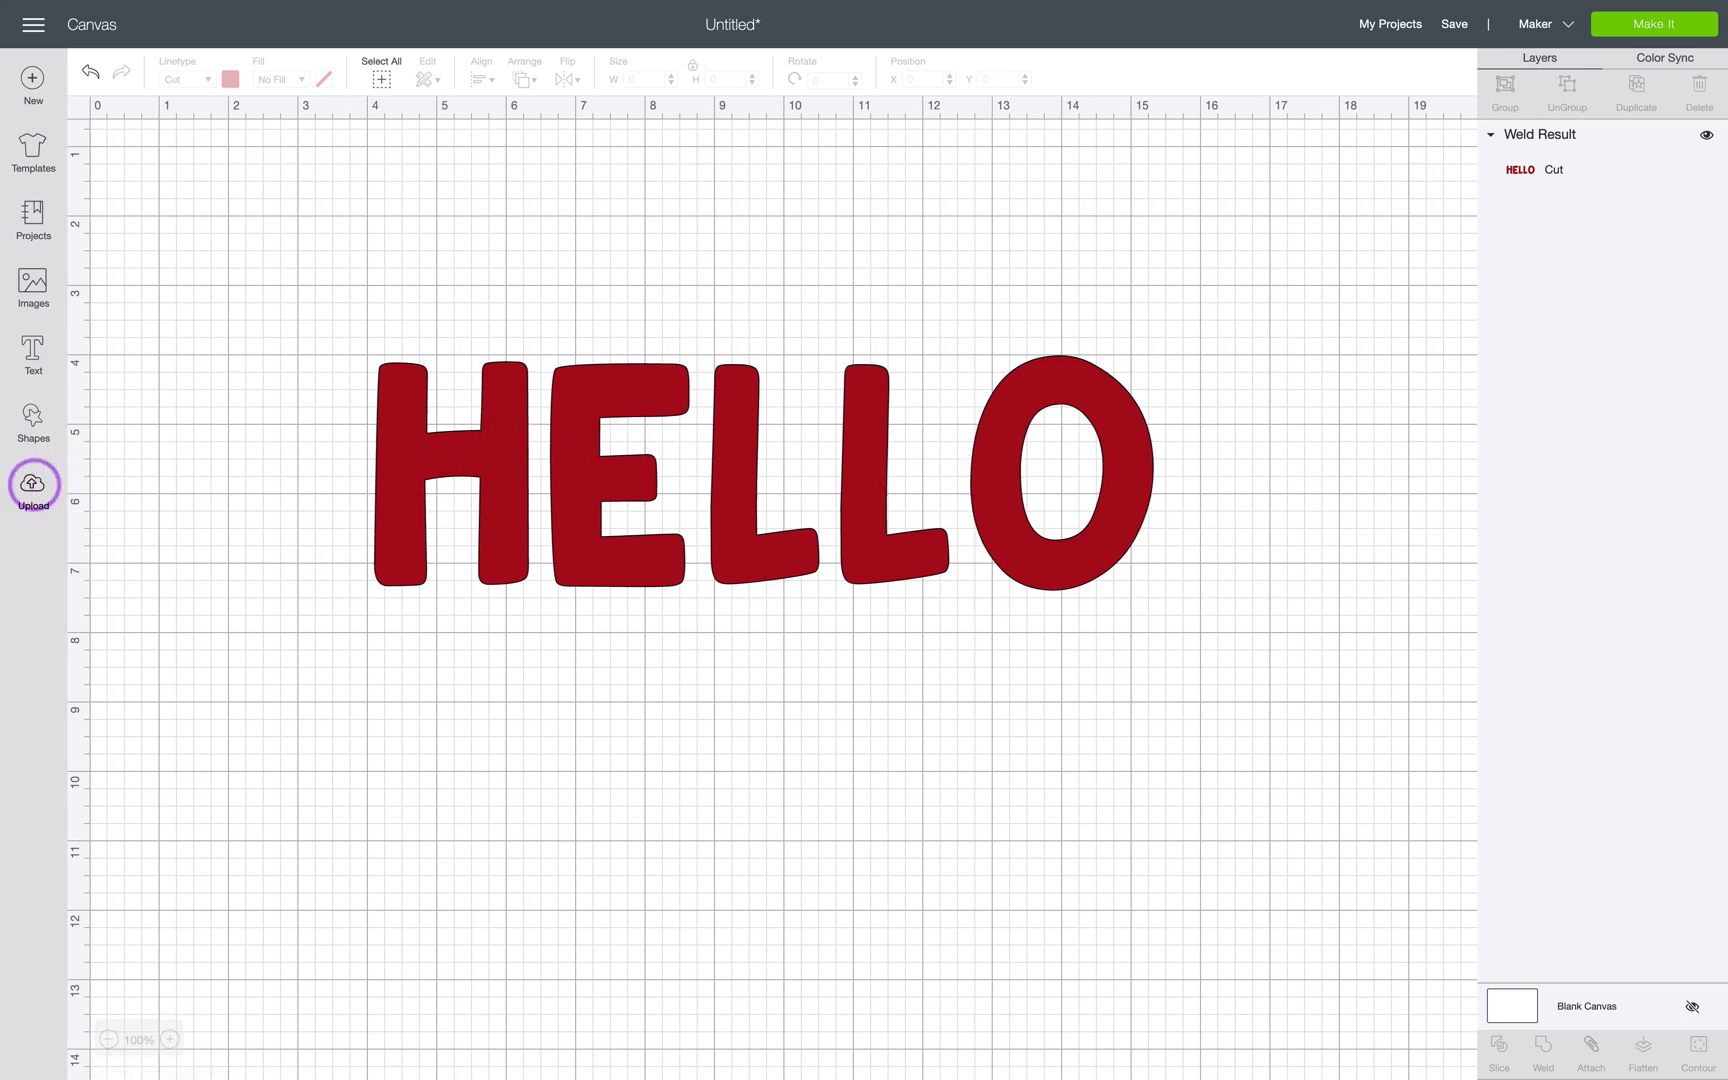
Insert the uploaded Grunge Texture Three SVG onto the canvas over HELLO.
click(33, 484)
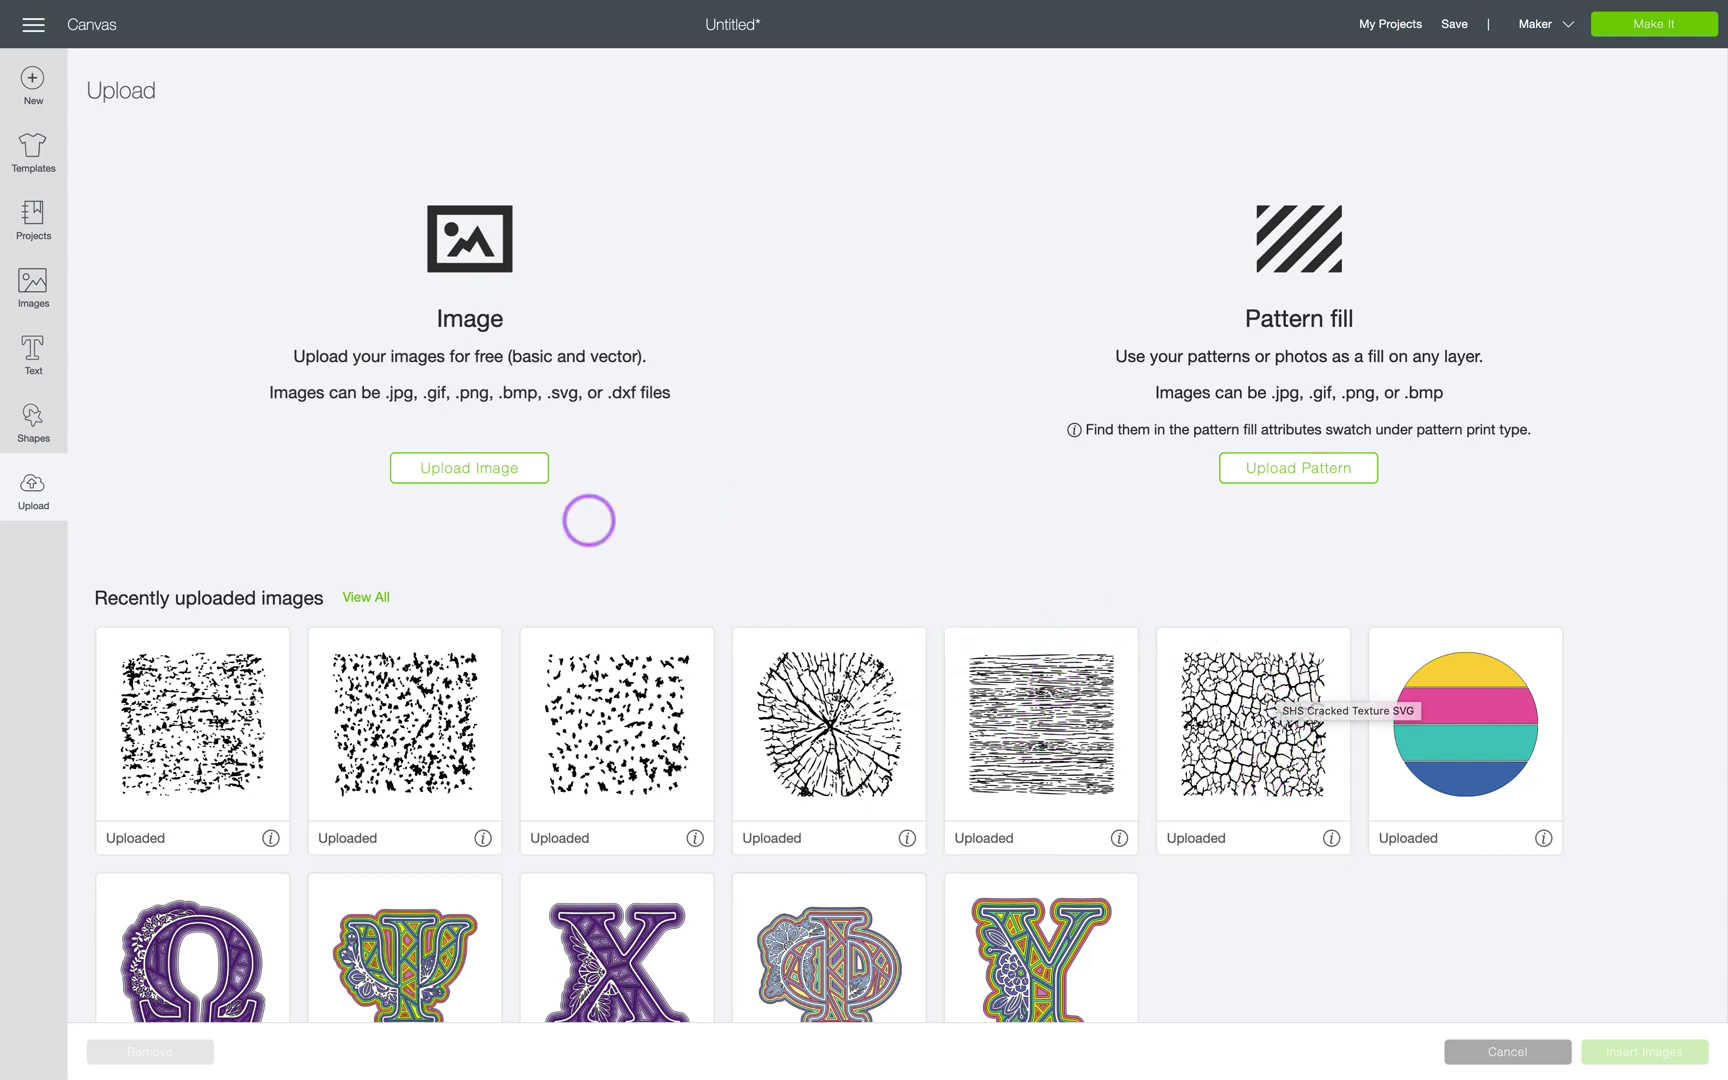
click(189, 737)
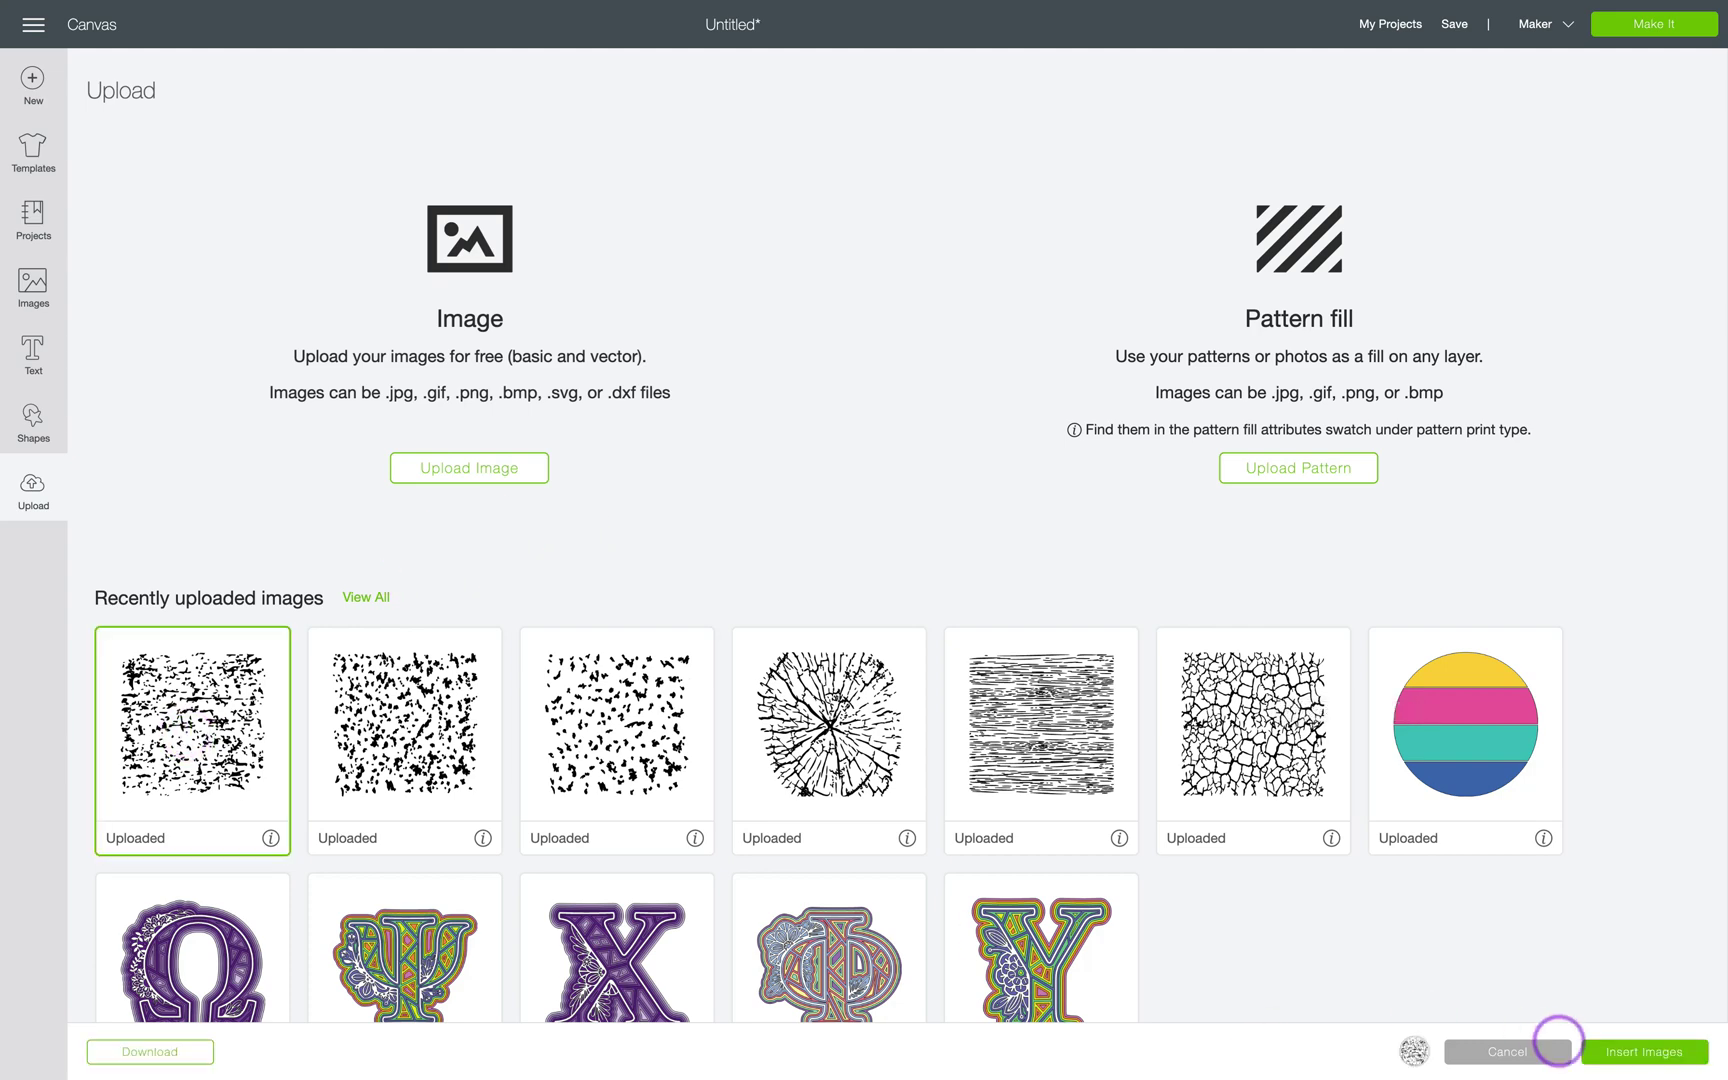
click(1582, 1050)
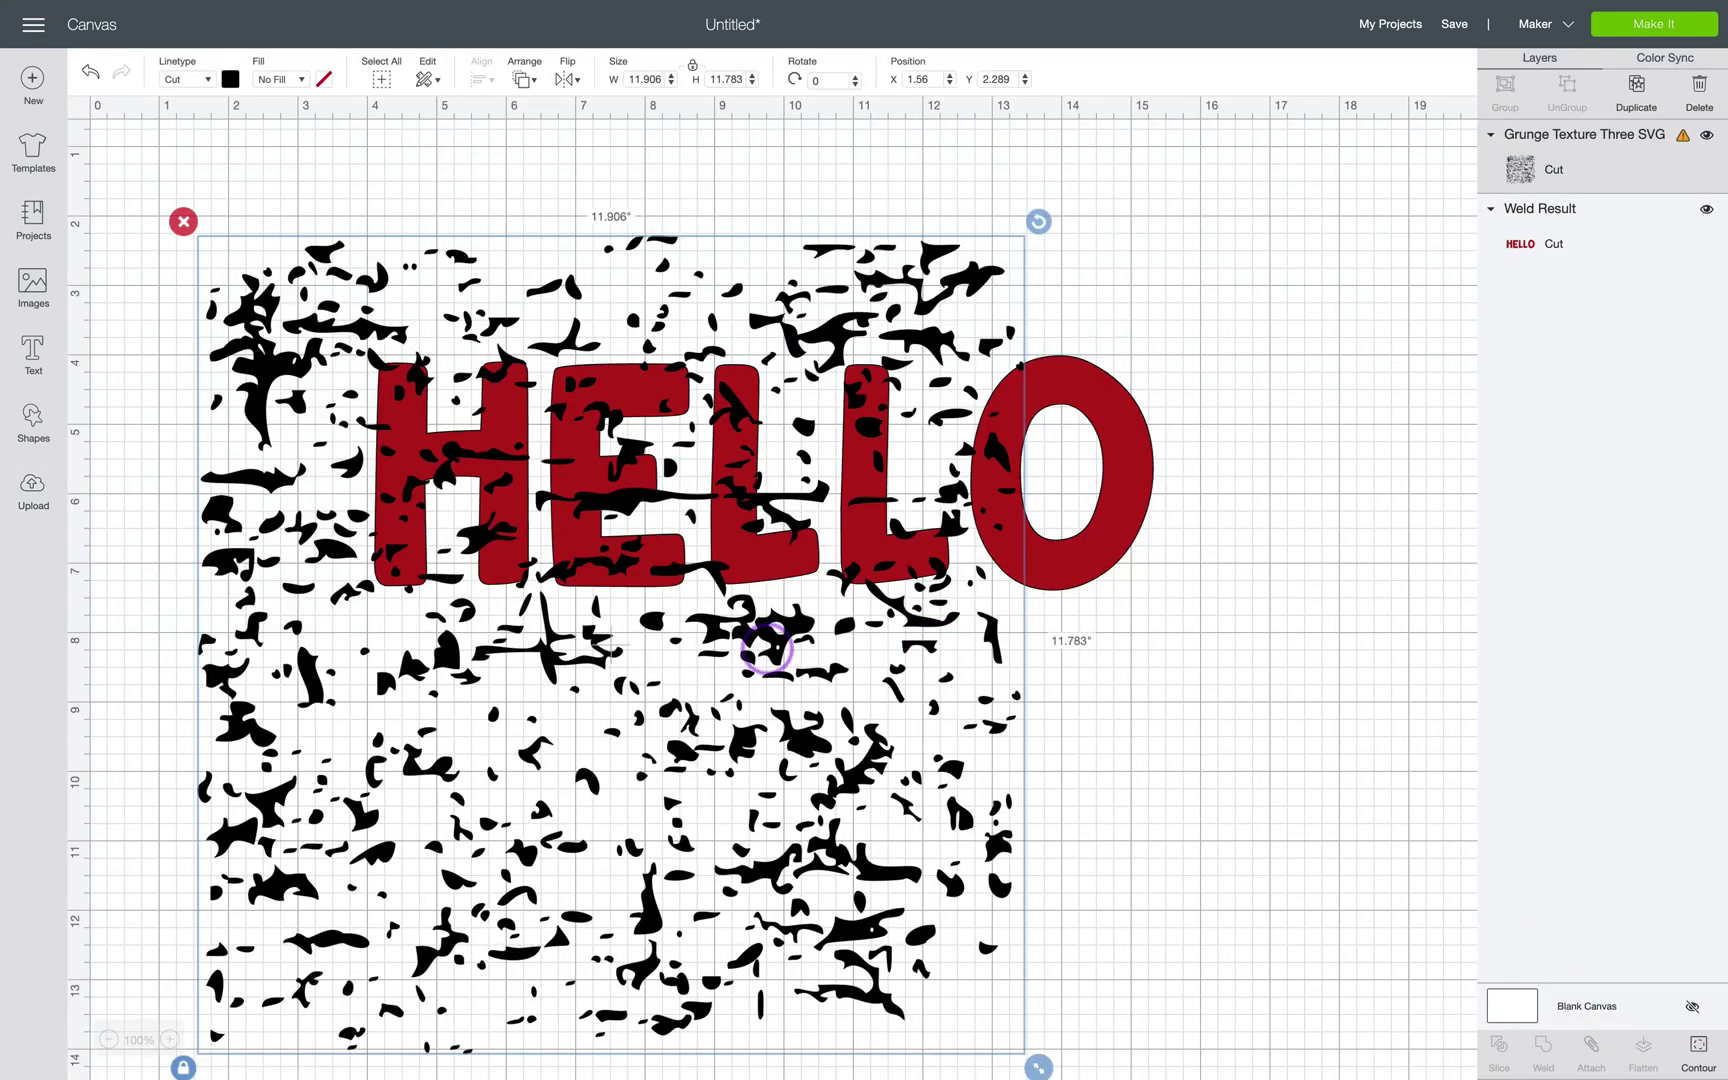
Unlock proportions and stretch the grunge texture to 13.448 x 11.626 in, covering all of HELLO.
drag(755, 648, 922, 538)
scroll(920, 705, up, 2)
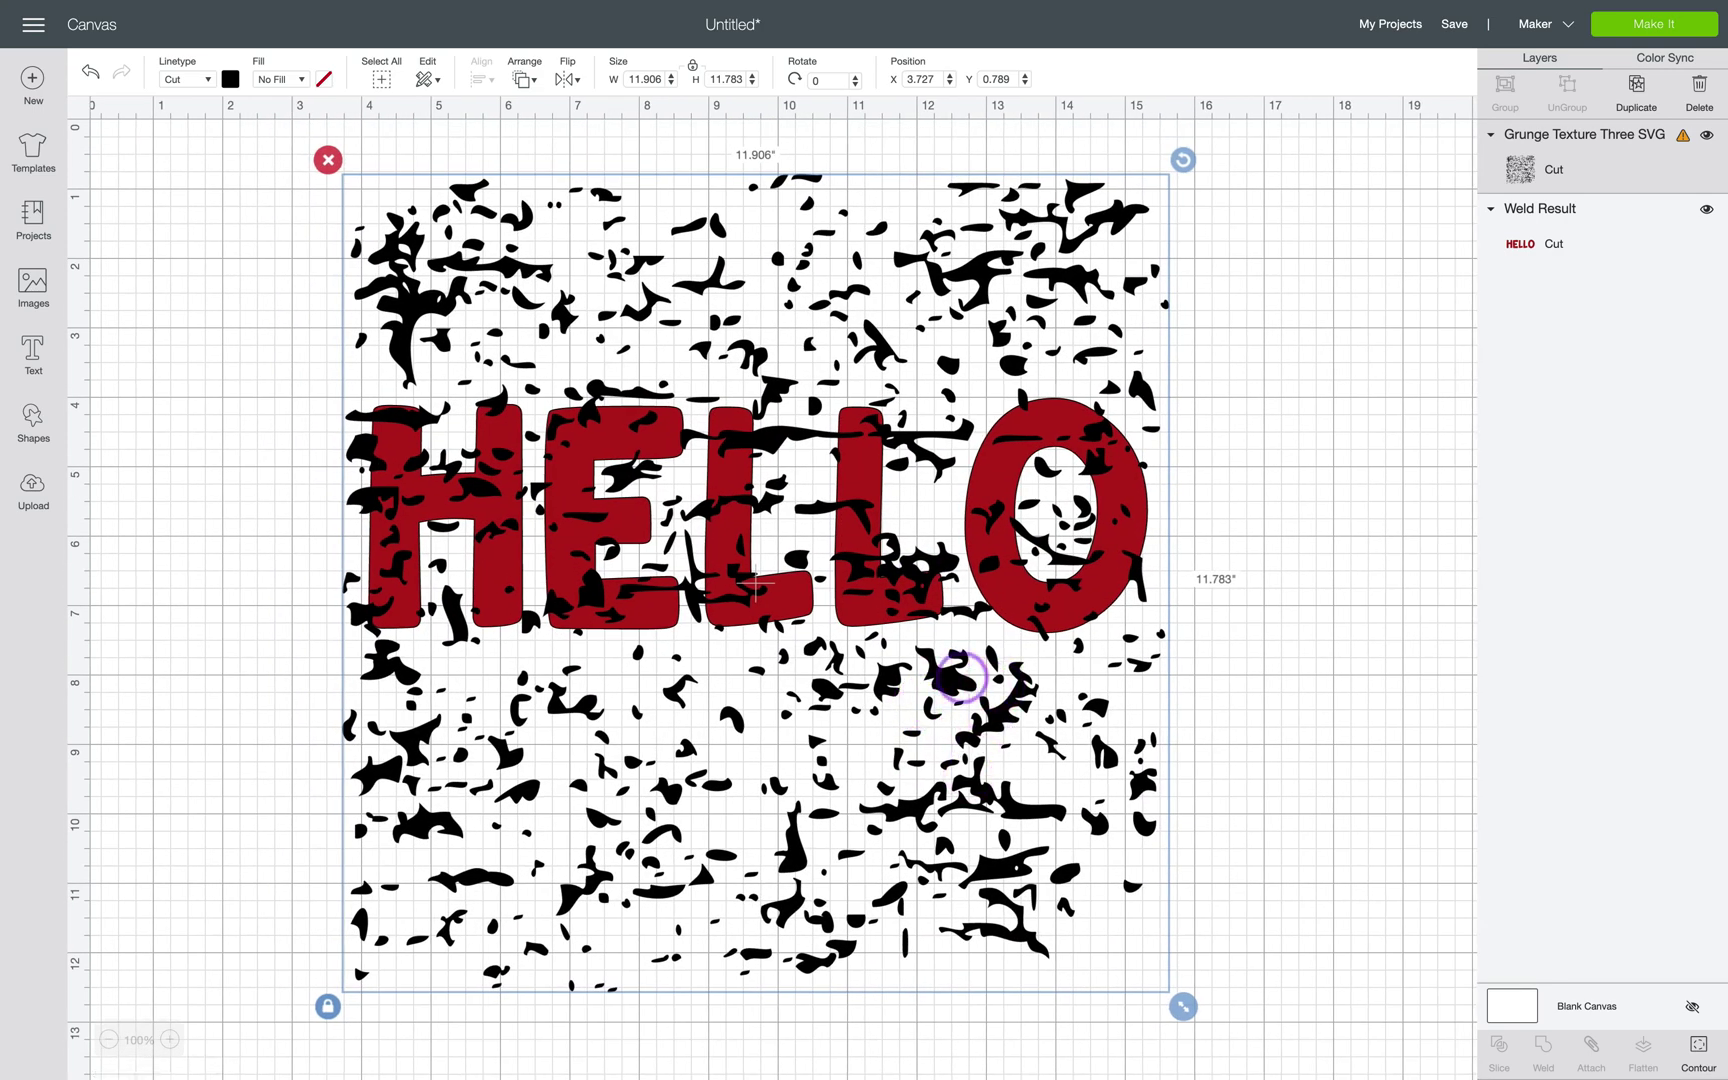
mouse_move(958, 679)
mouse_down()
mouse_move(926, 661)
mouse_move(925, 676)
mouse_up()
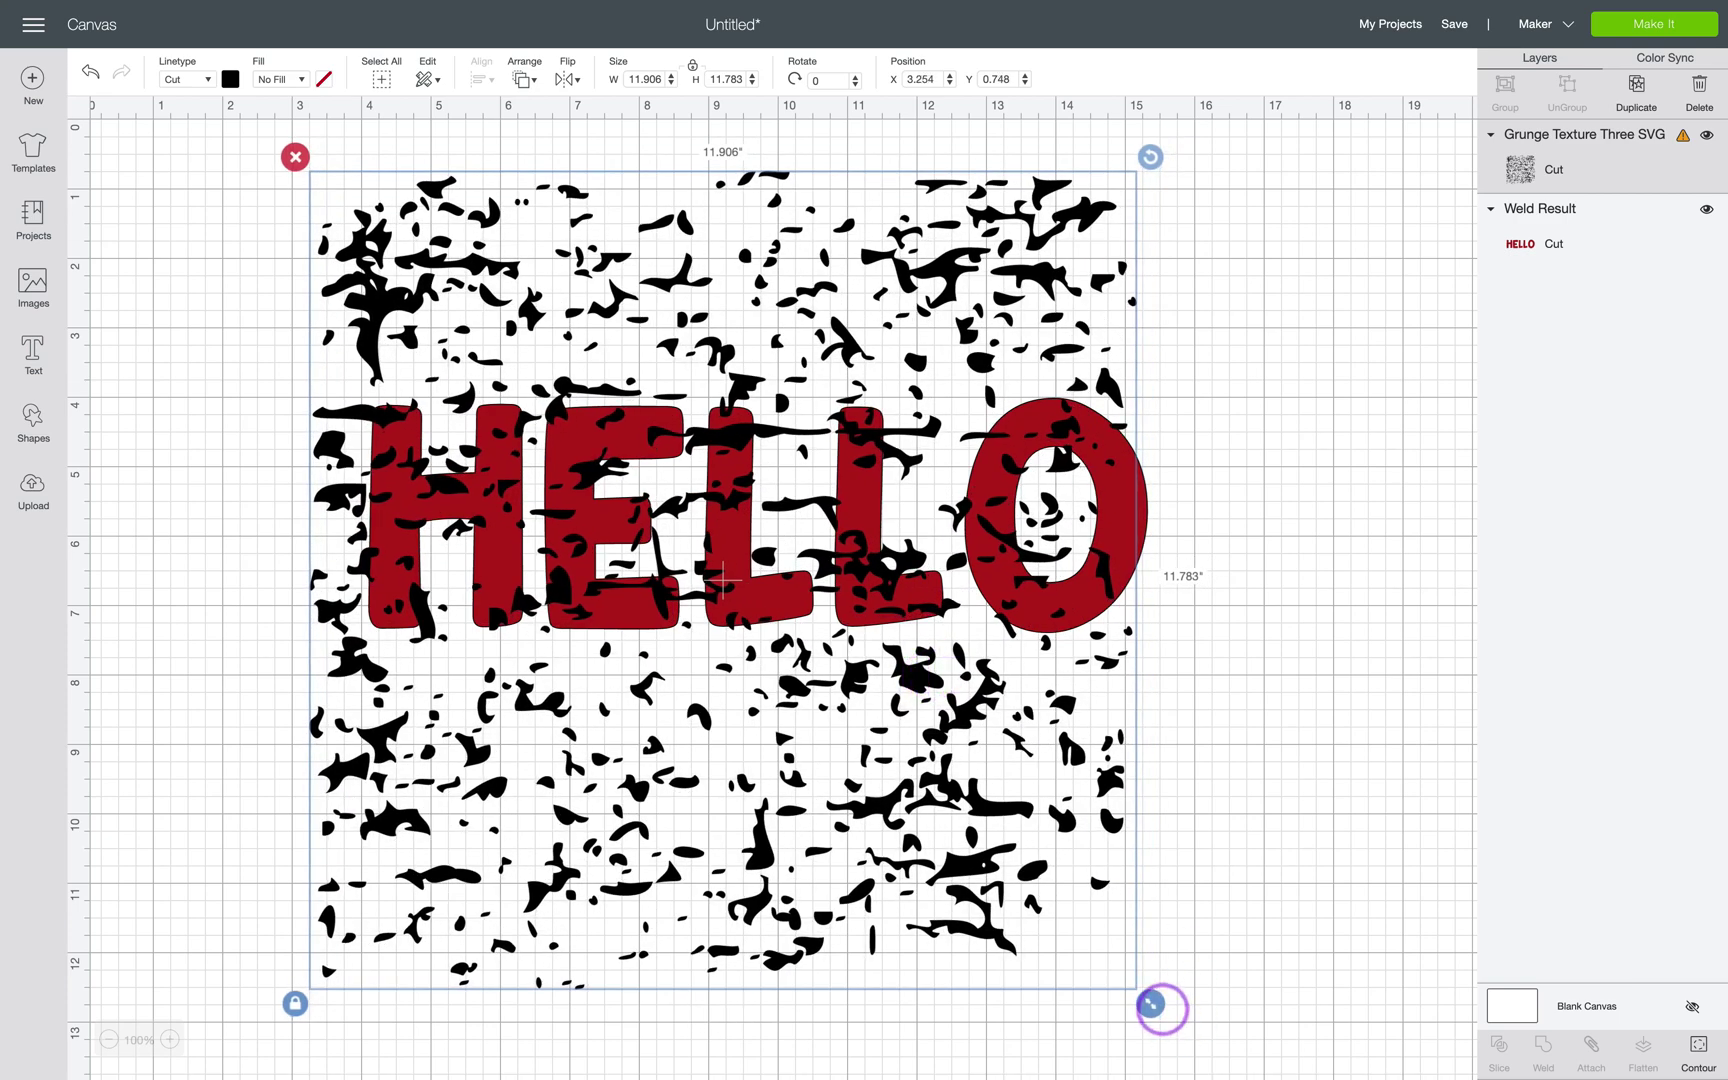
drag(1151, 1004, 1089, 942)
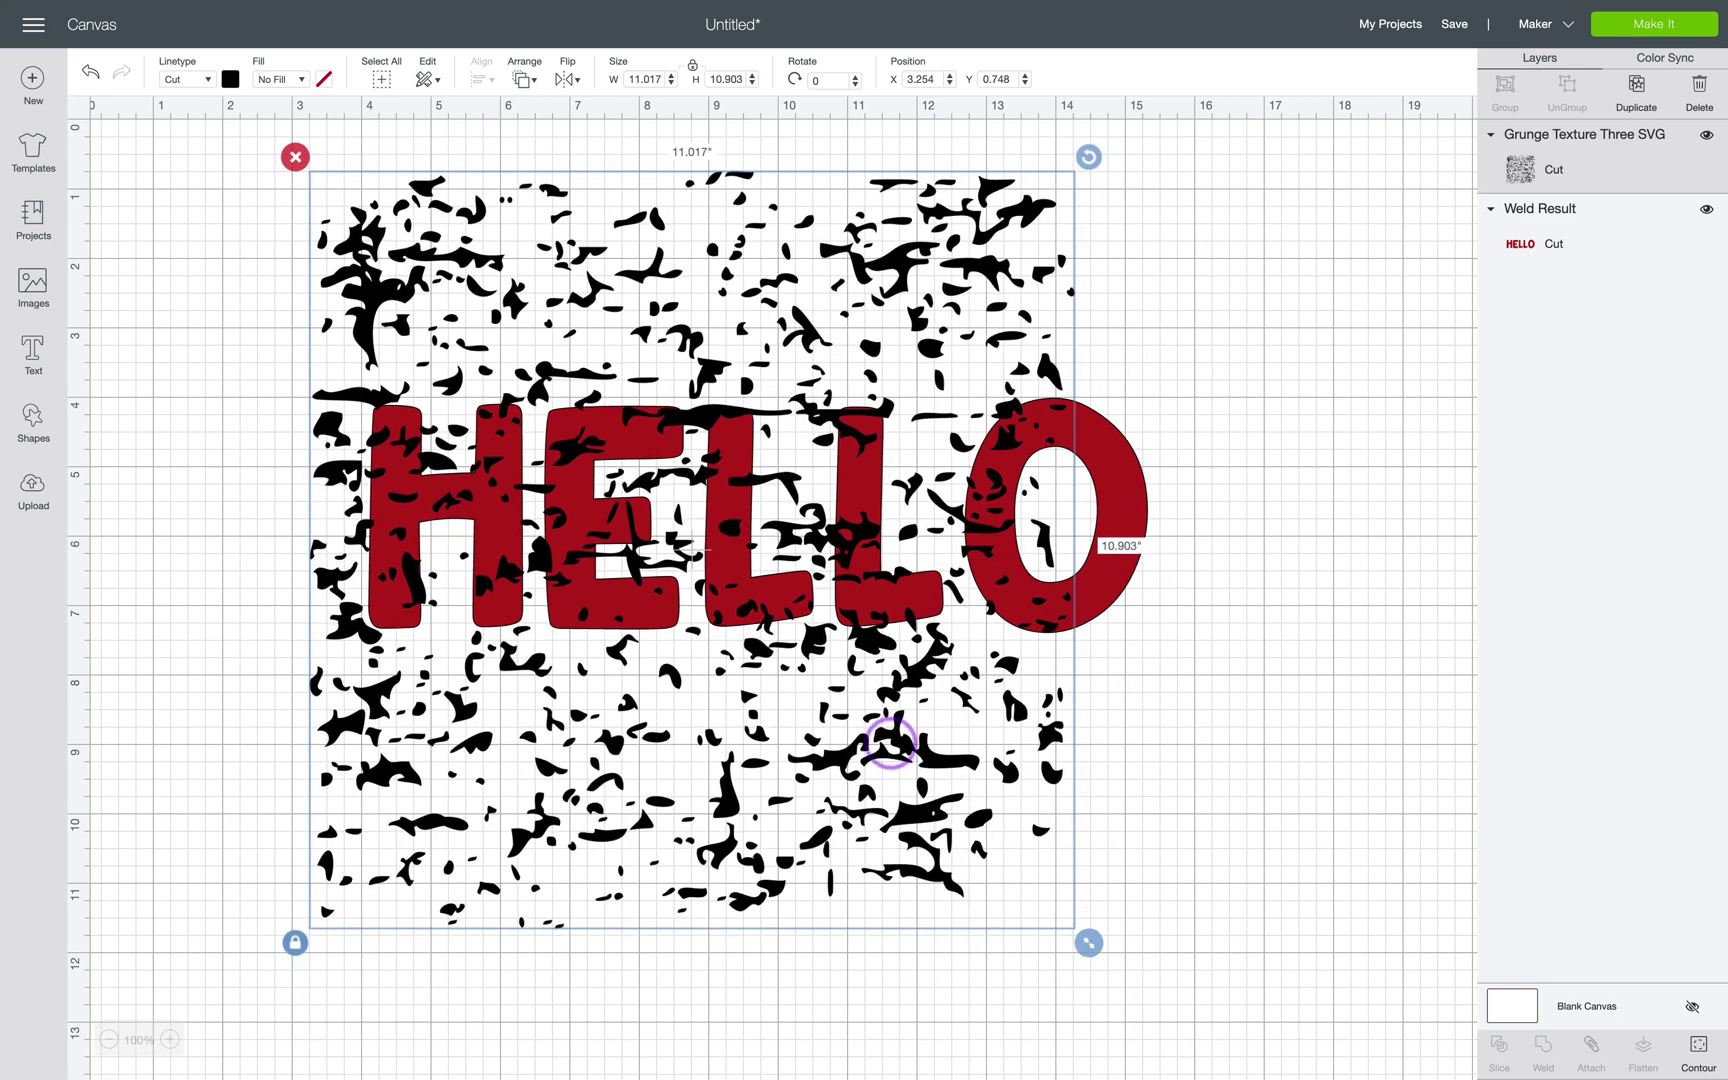
drag(843, 760, 887, 774)
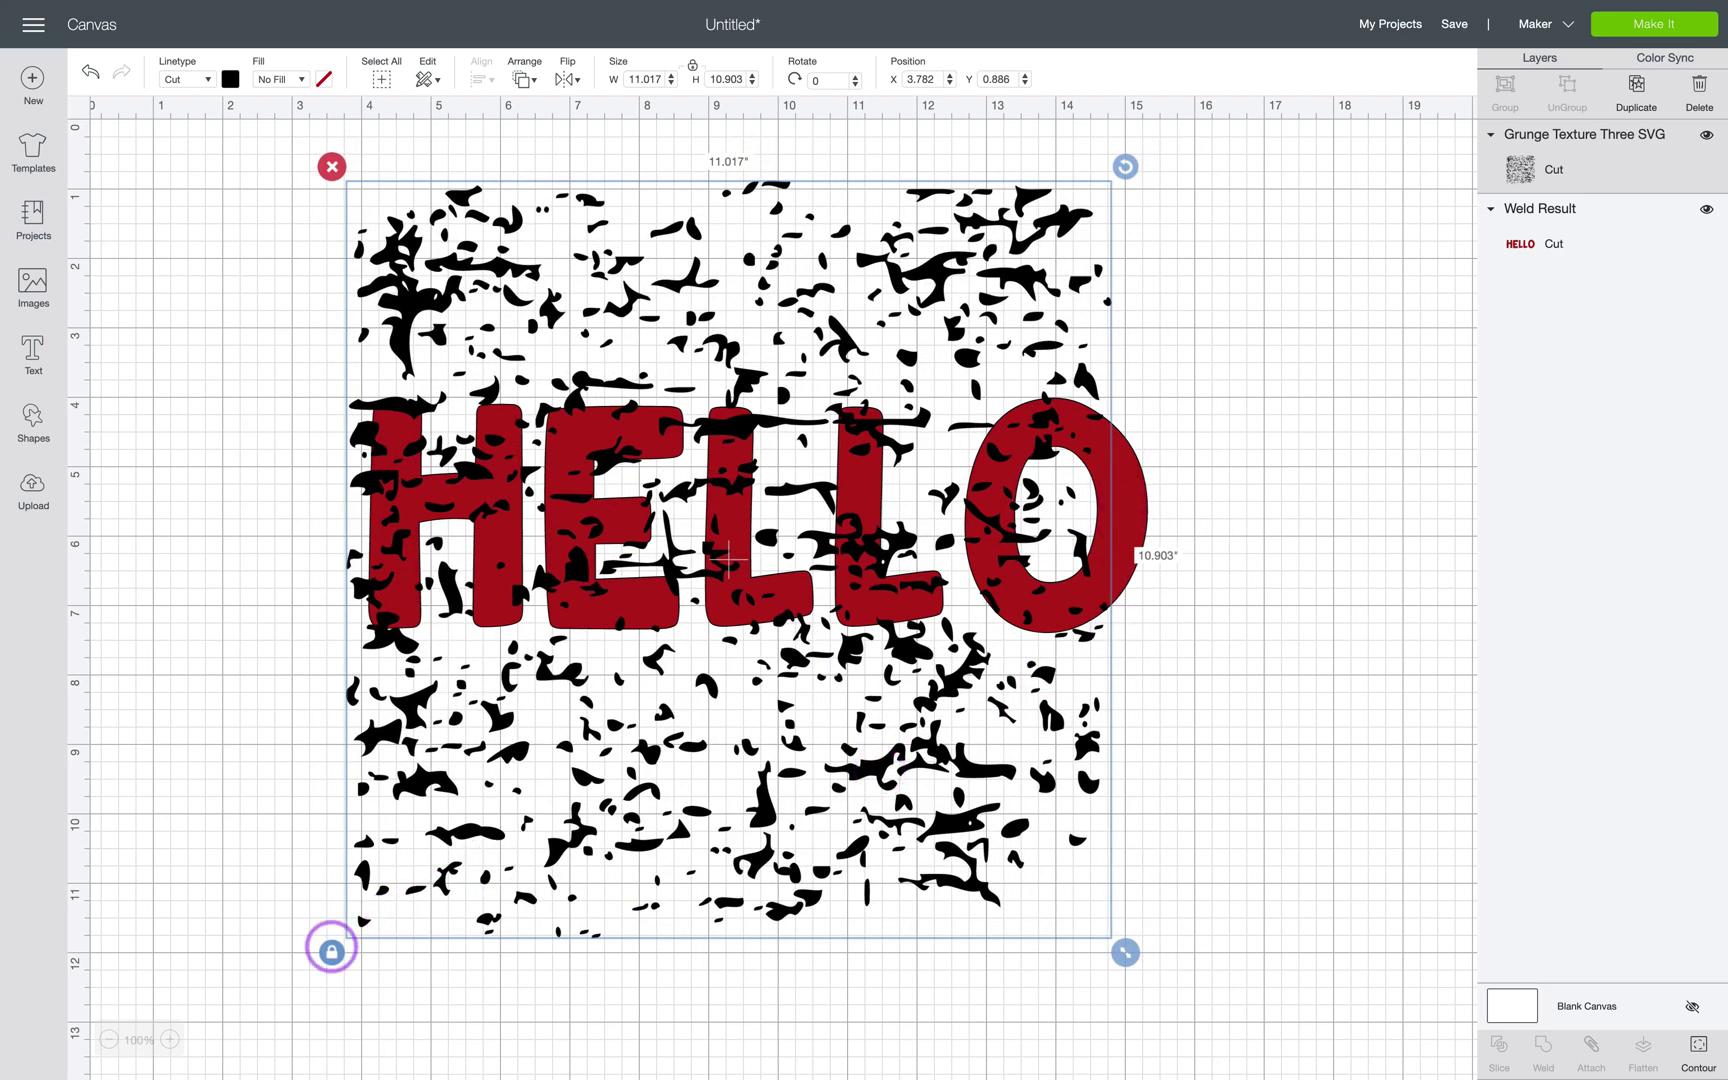
click(331, 952)
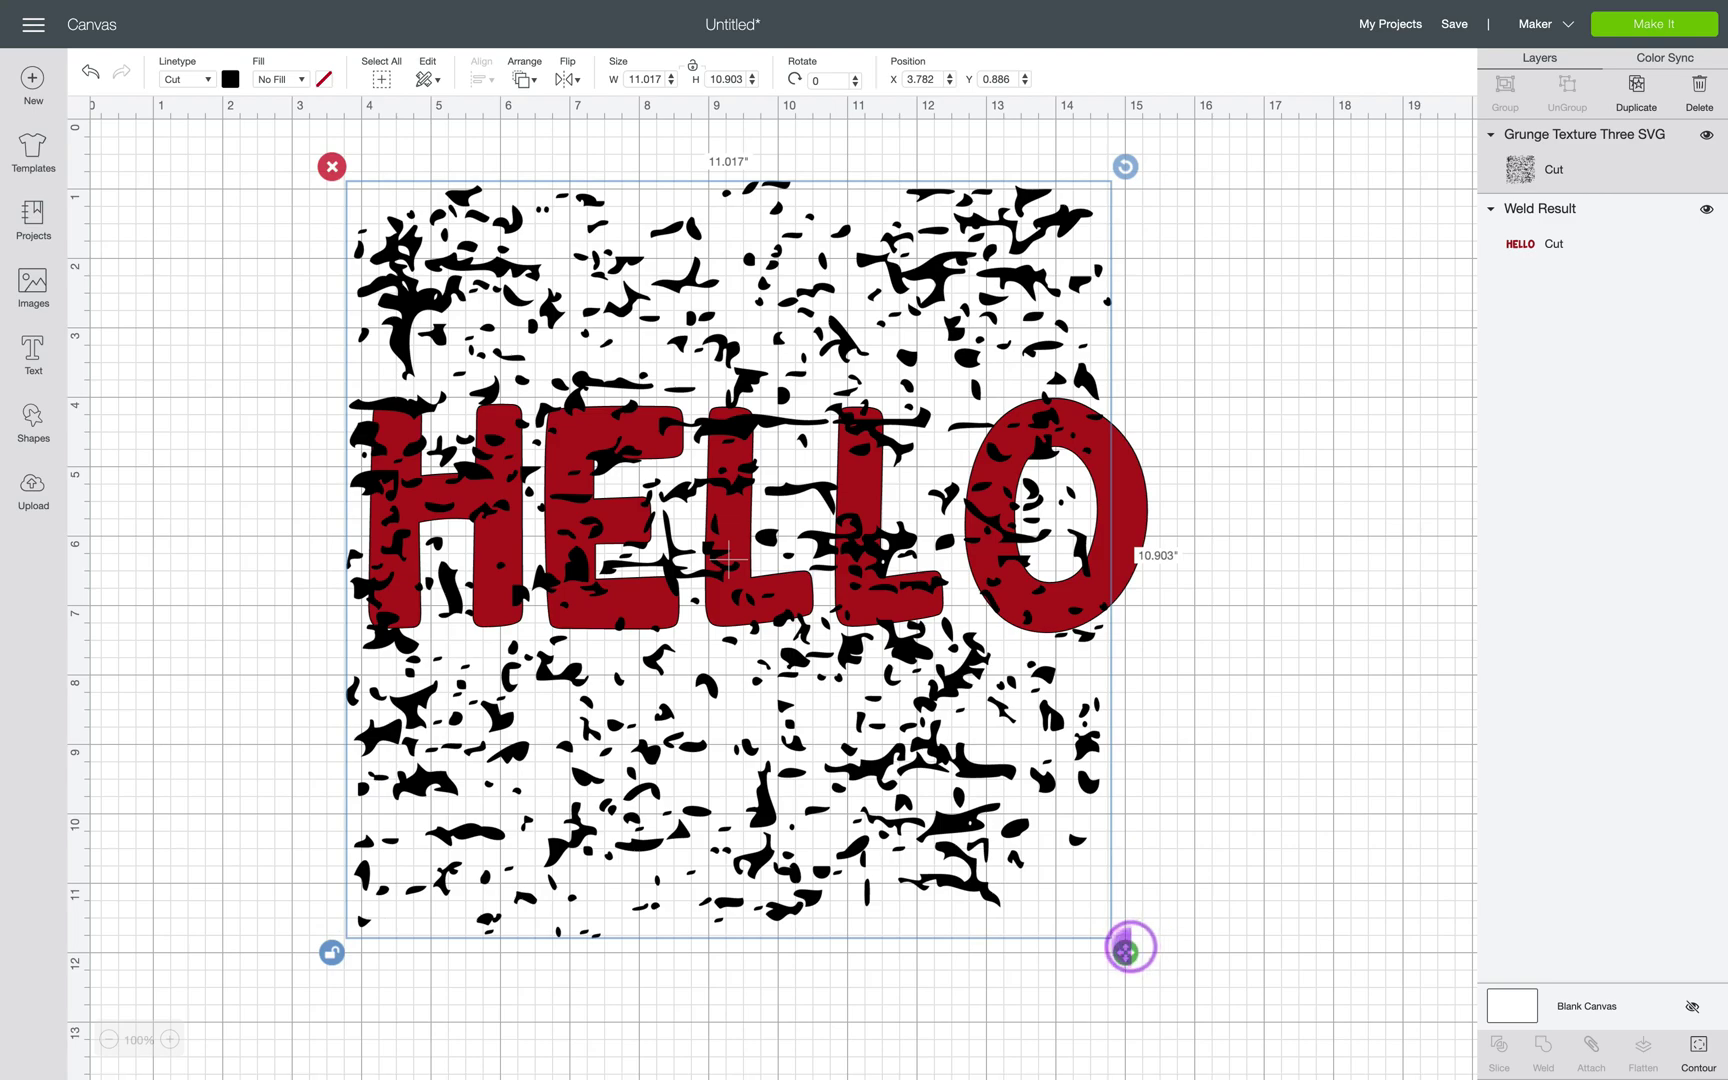
drag(1136, 945, 1294, 1002)
drag(957, 650, 907, 703)
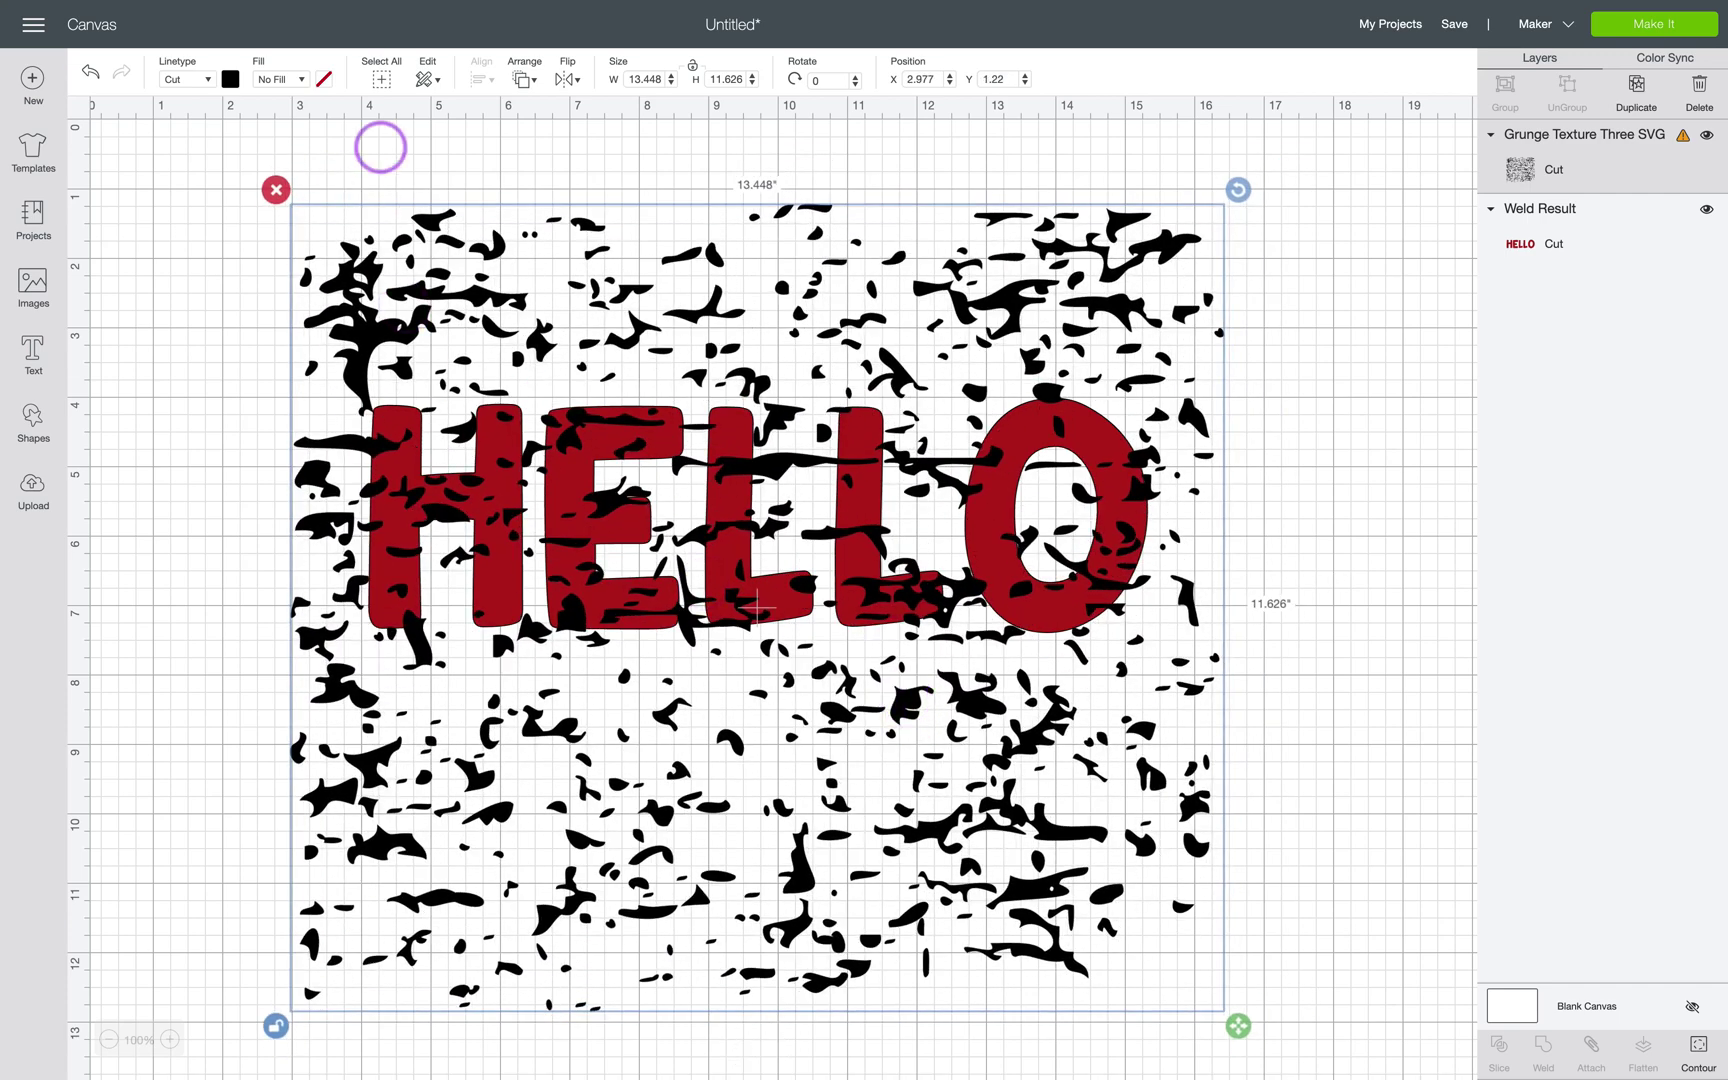
Make the grunge texture white and position it at X 3.241, Y 0.65 over HELLO.
click(229, 79)
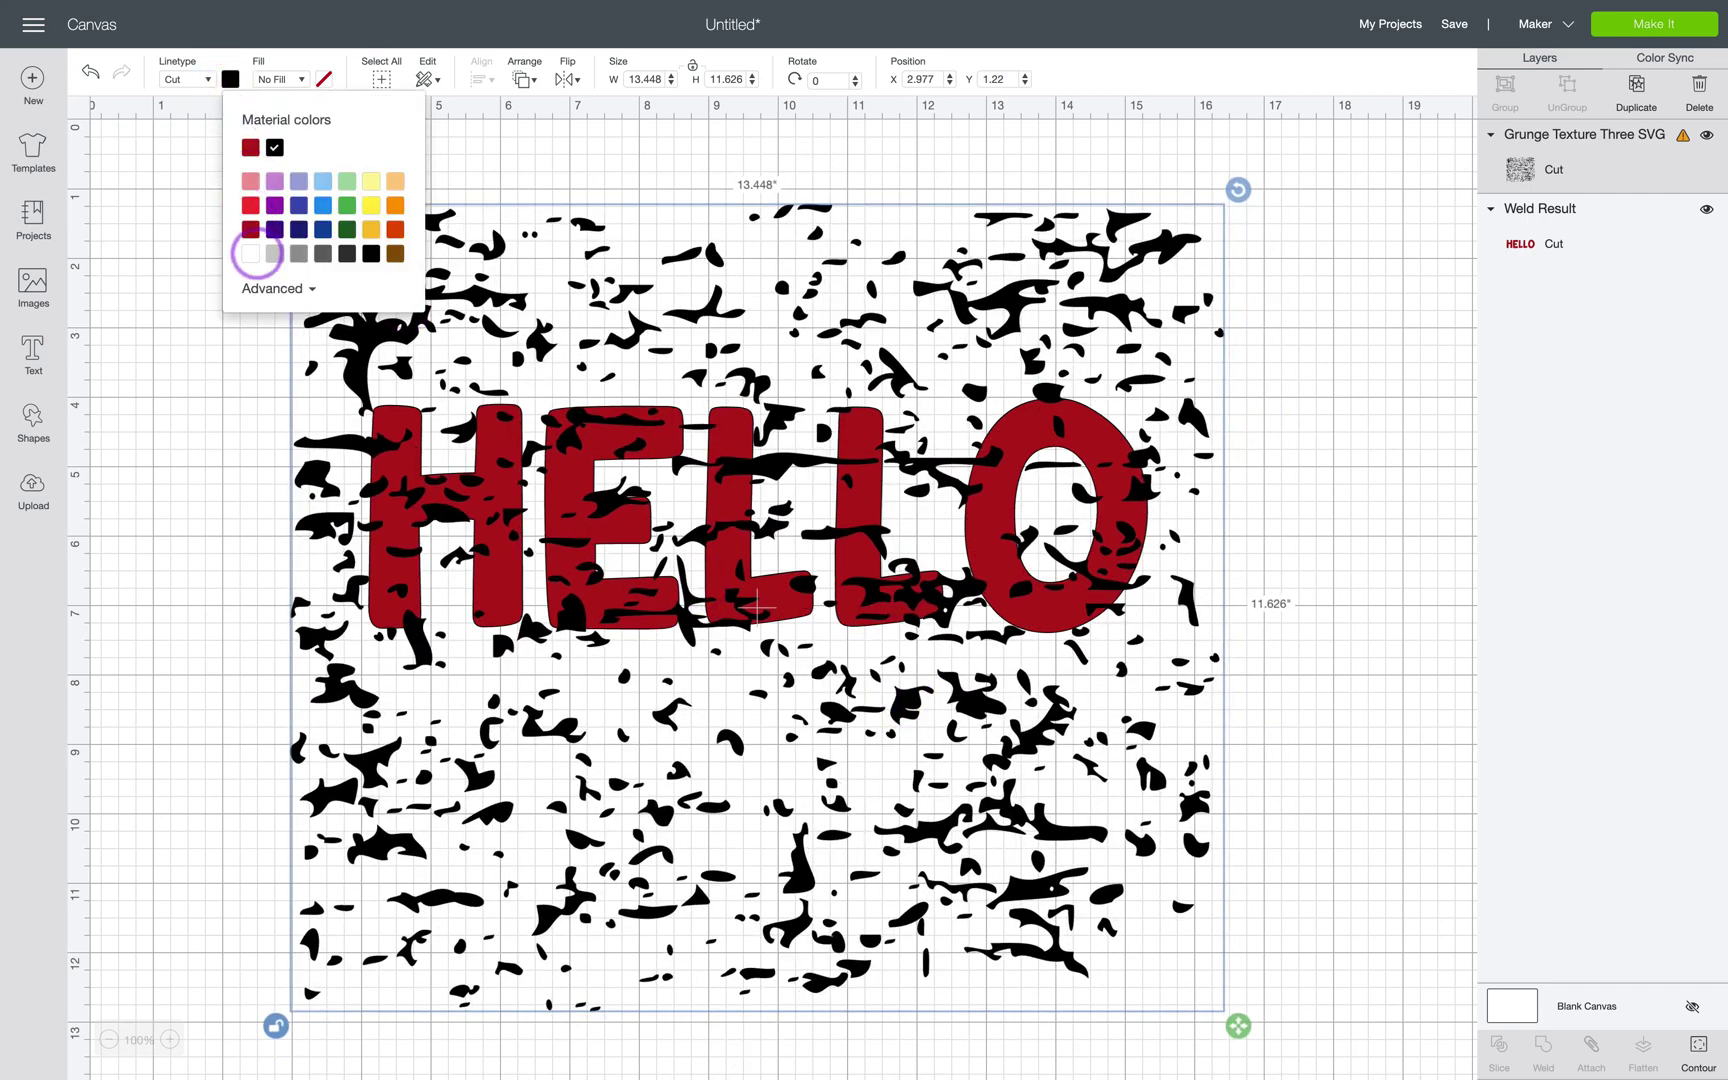
click(253, 251)
click(163, 563)
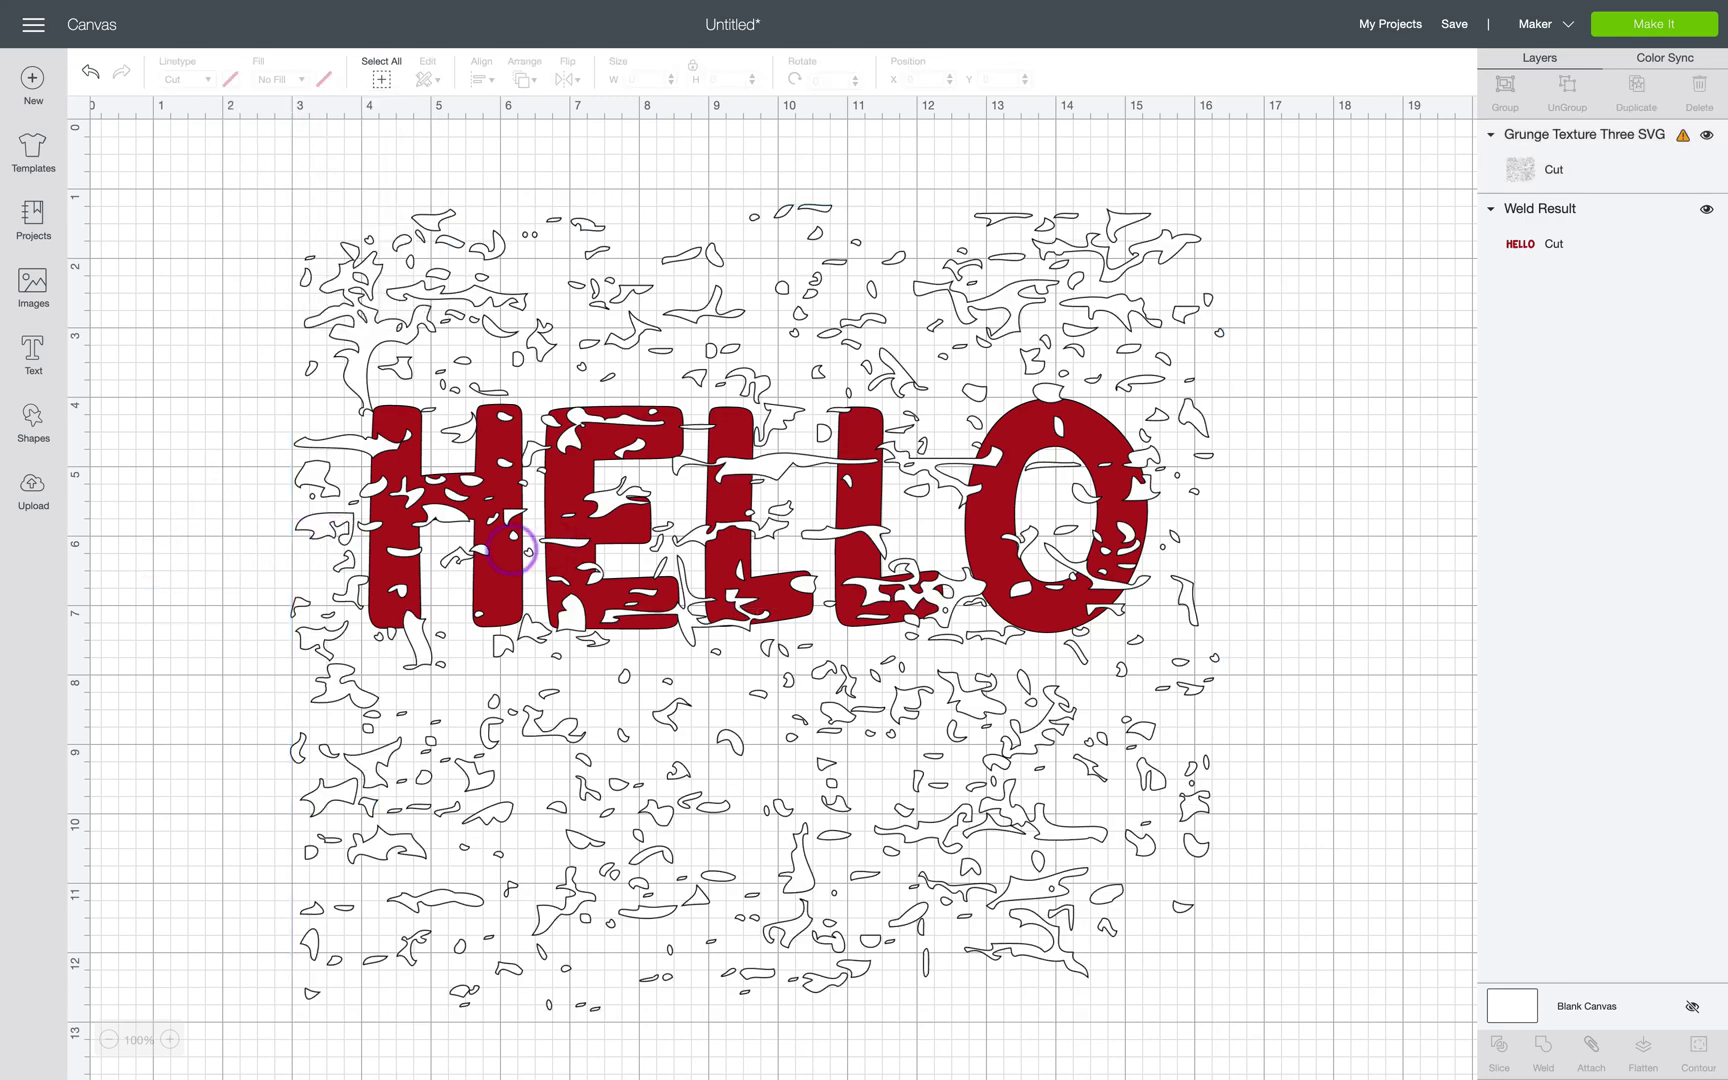
mouse_move(795, 455)
mouse_down()
mouse_move(826, 471)
mouse_move(783, 456)
mouse_move(822, 403)
mouse_move(810, 395)
mouse_move(808, 432)
mouse_up()
click(795, 415)
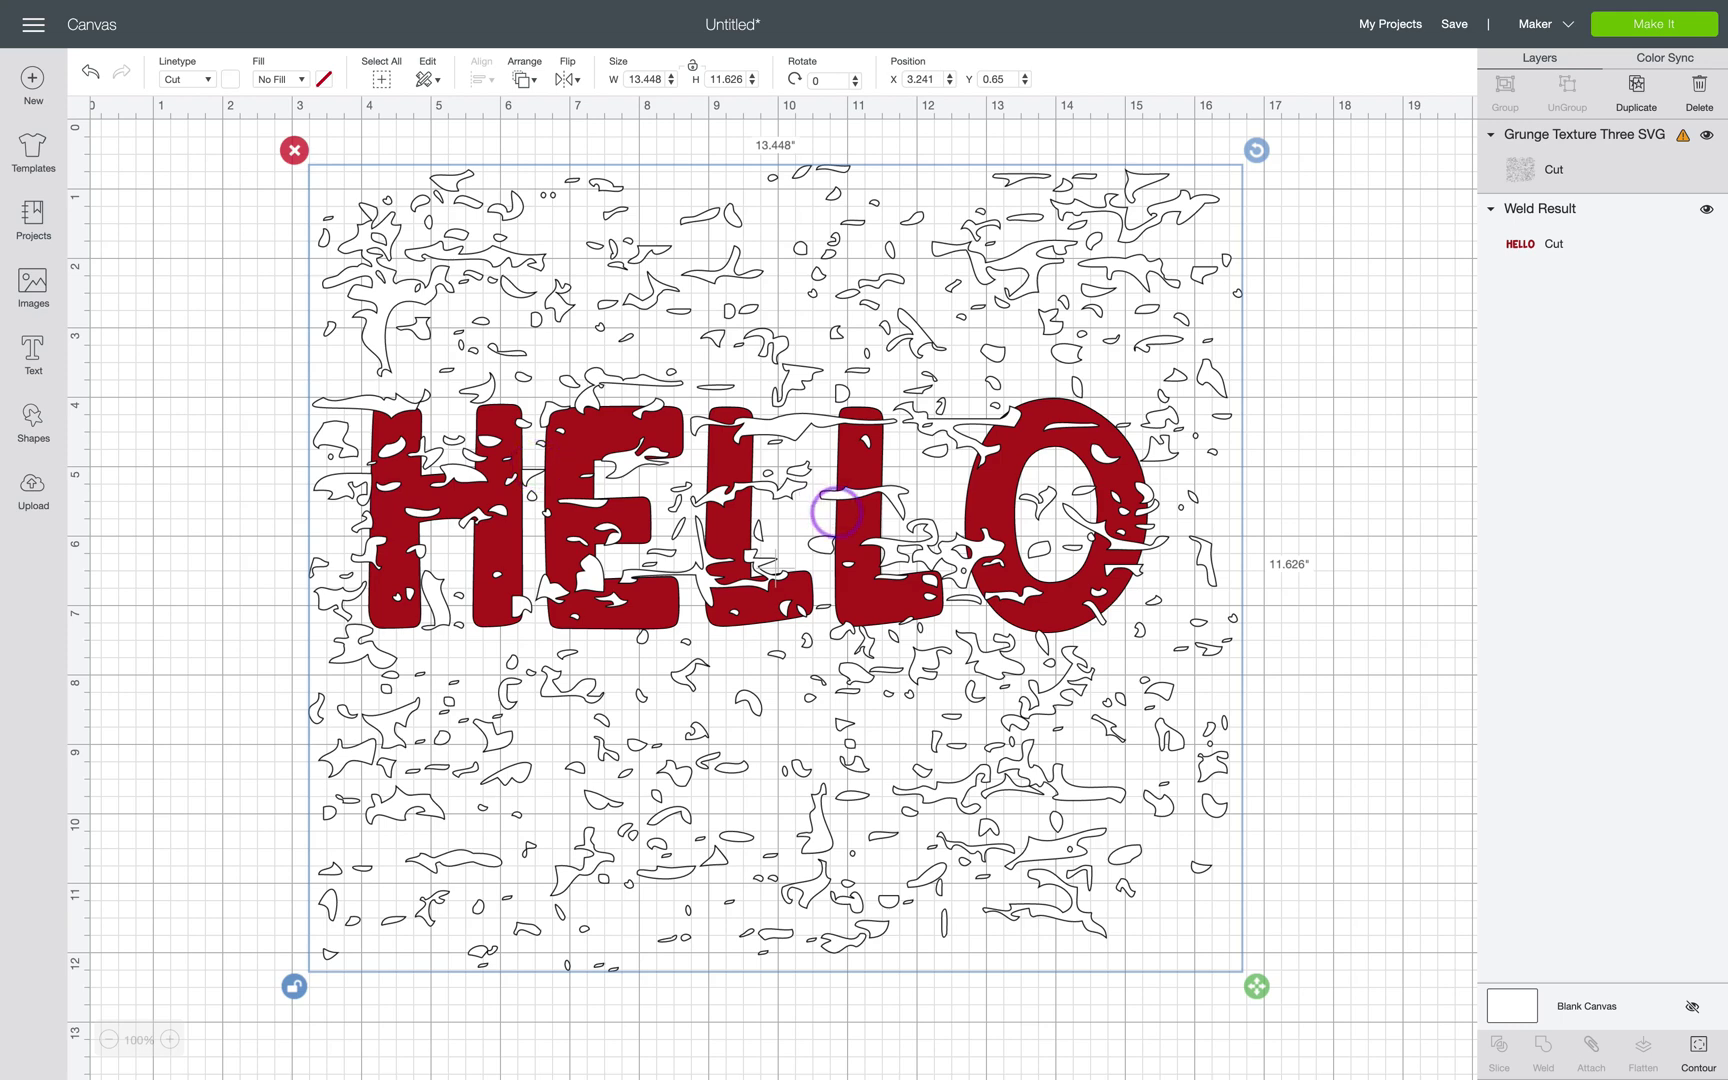
Slice HELLO with the grunge texture and delete the first leftover texture piece.
drag(207, 331, 1035, 714)
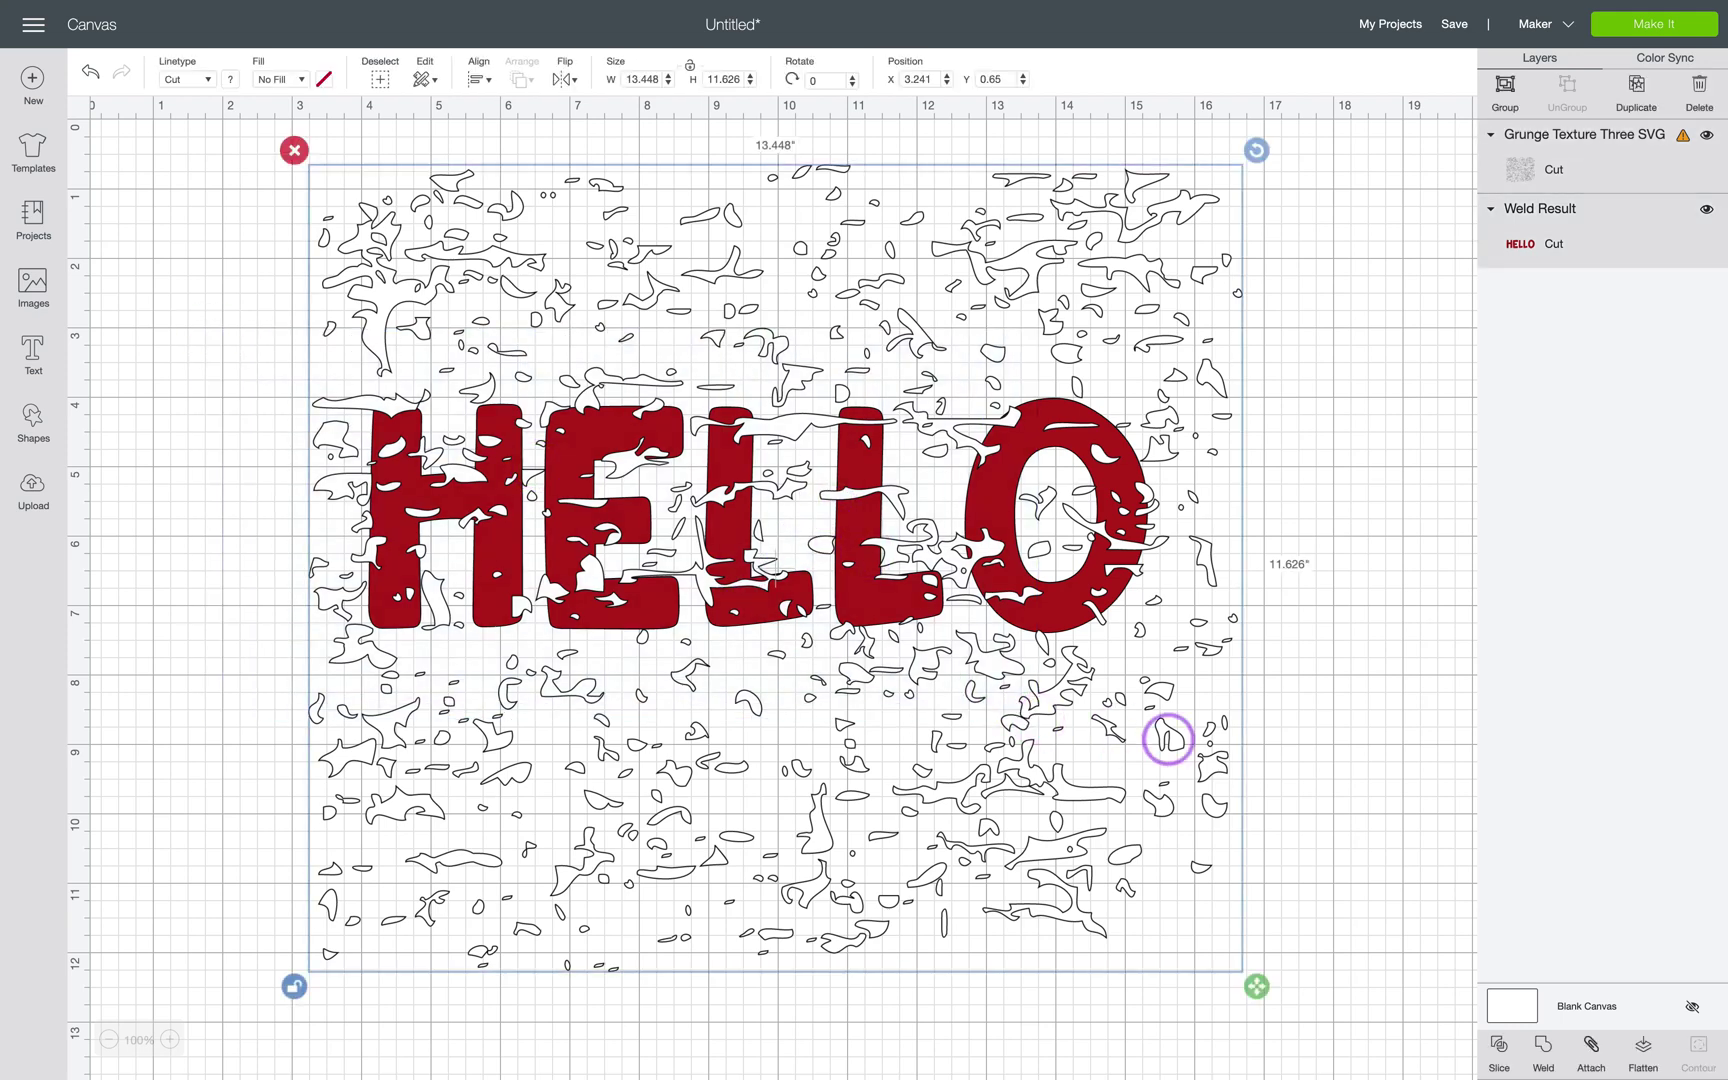
click(1498, 1047)
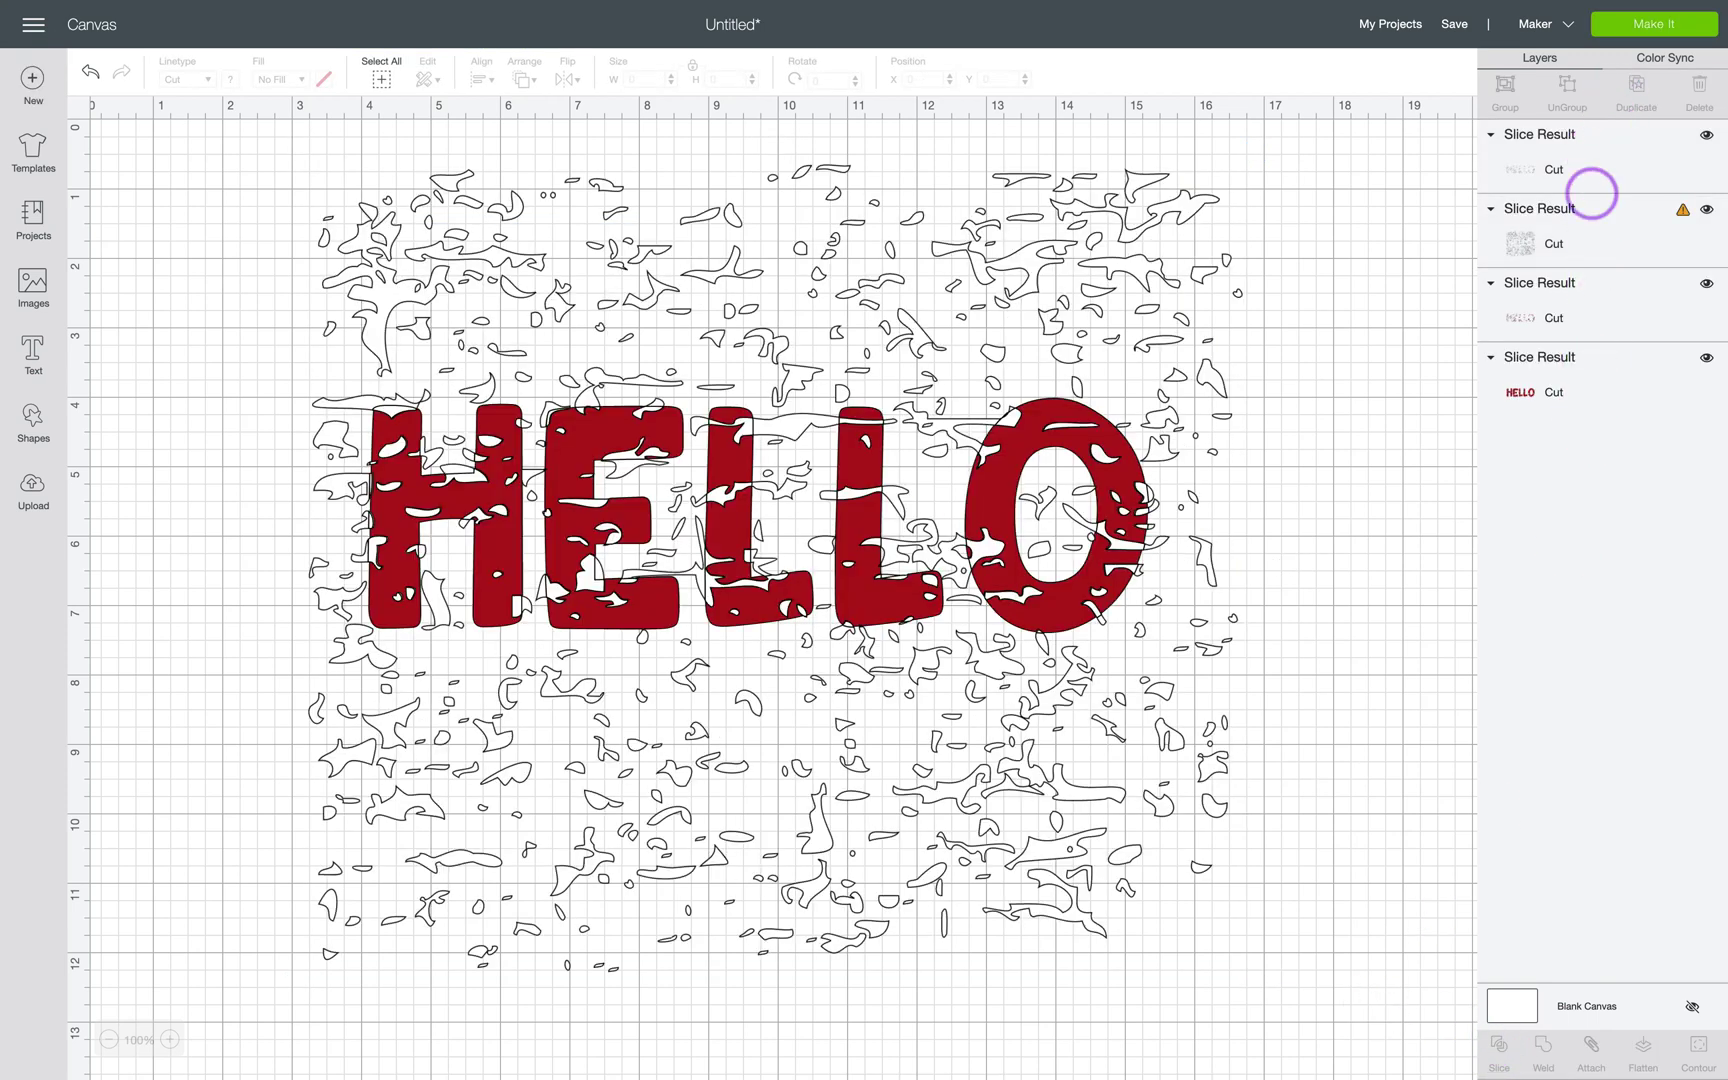
drag(1176, 200, 1294, 193)
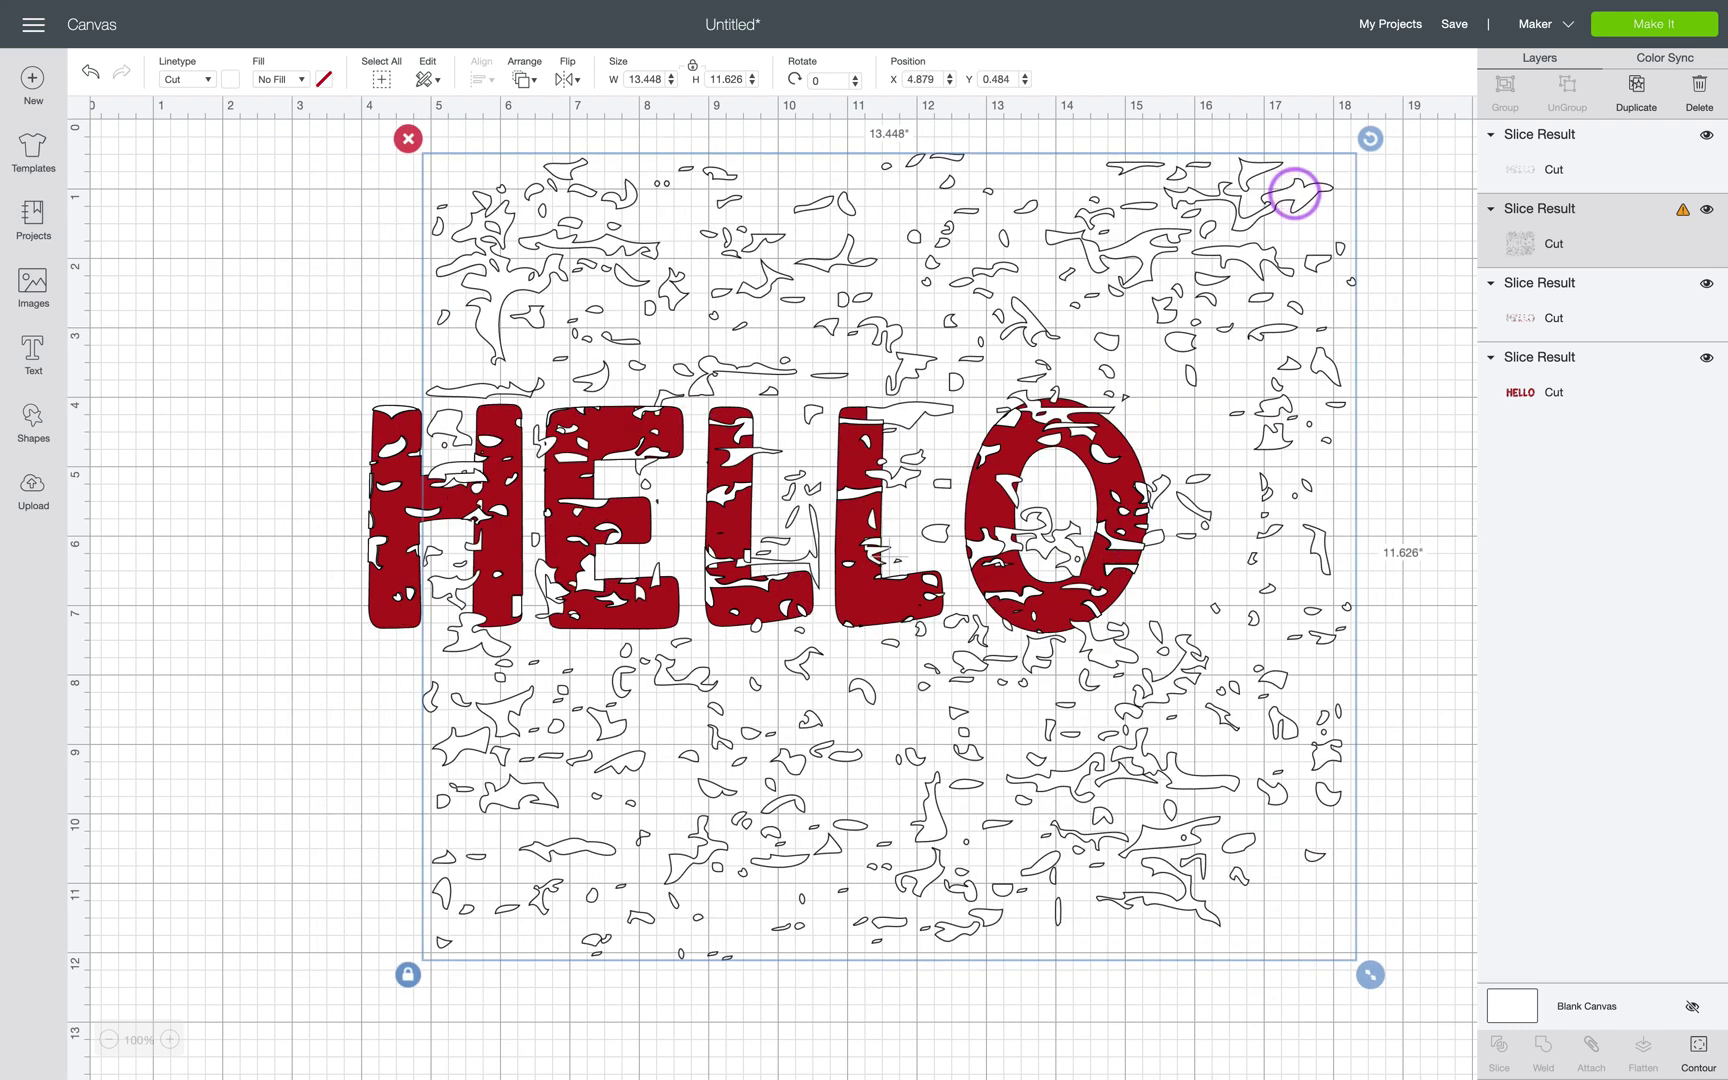
key(Delete)
Delete the remaining leftover slice pieces, leaving one distressed HELLO layer.
click(1646, 167)
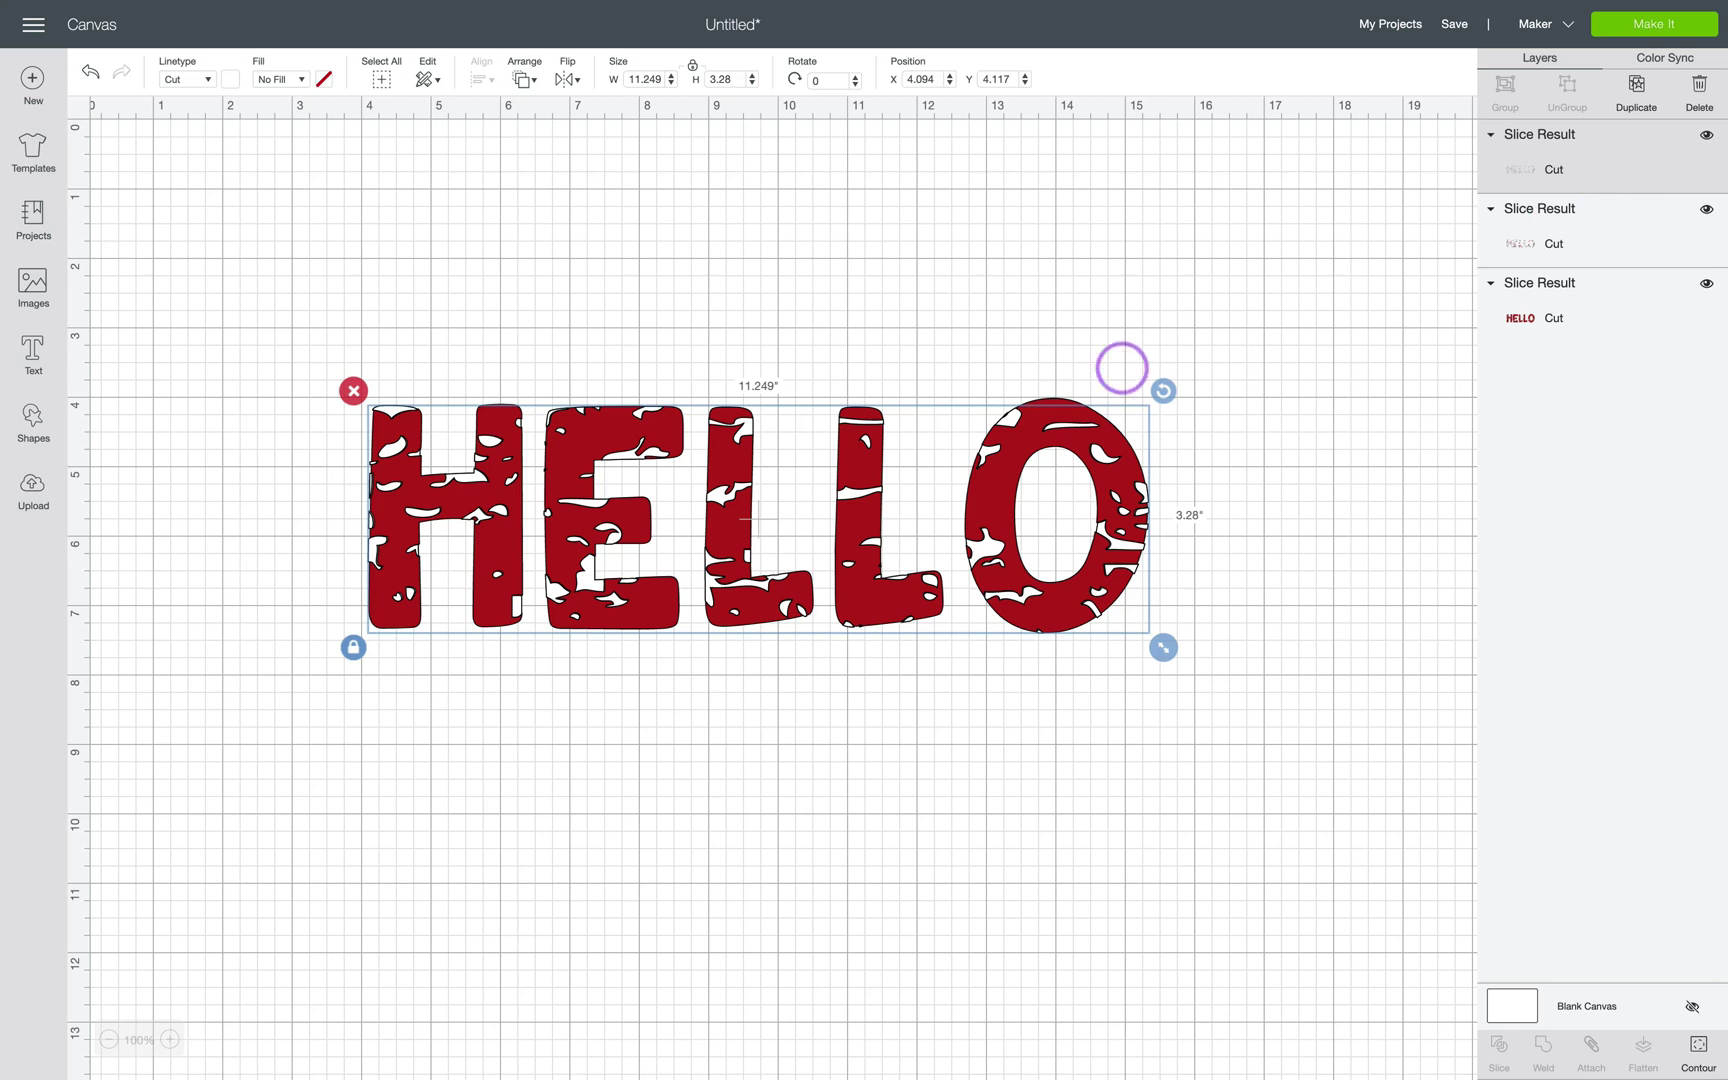
drag(1010, 422, 1140, 245)
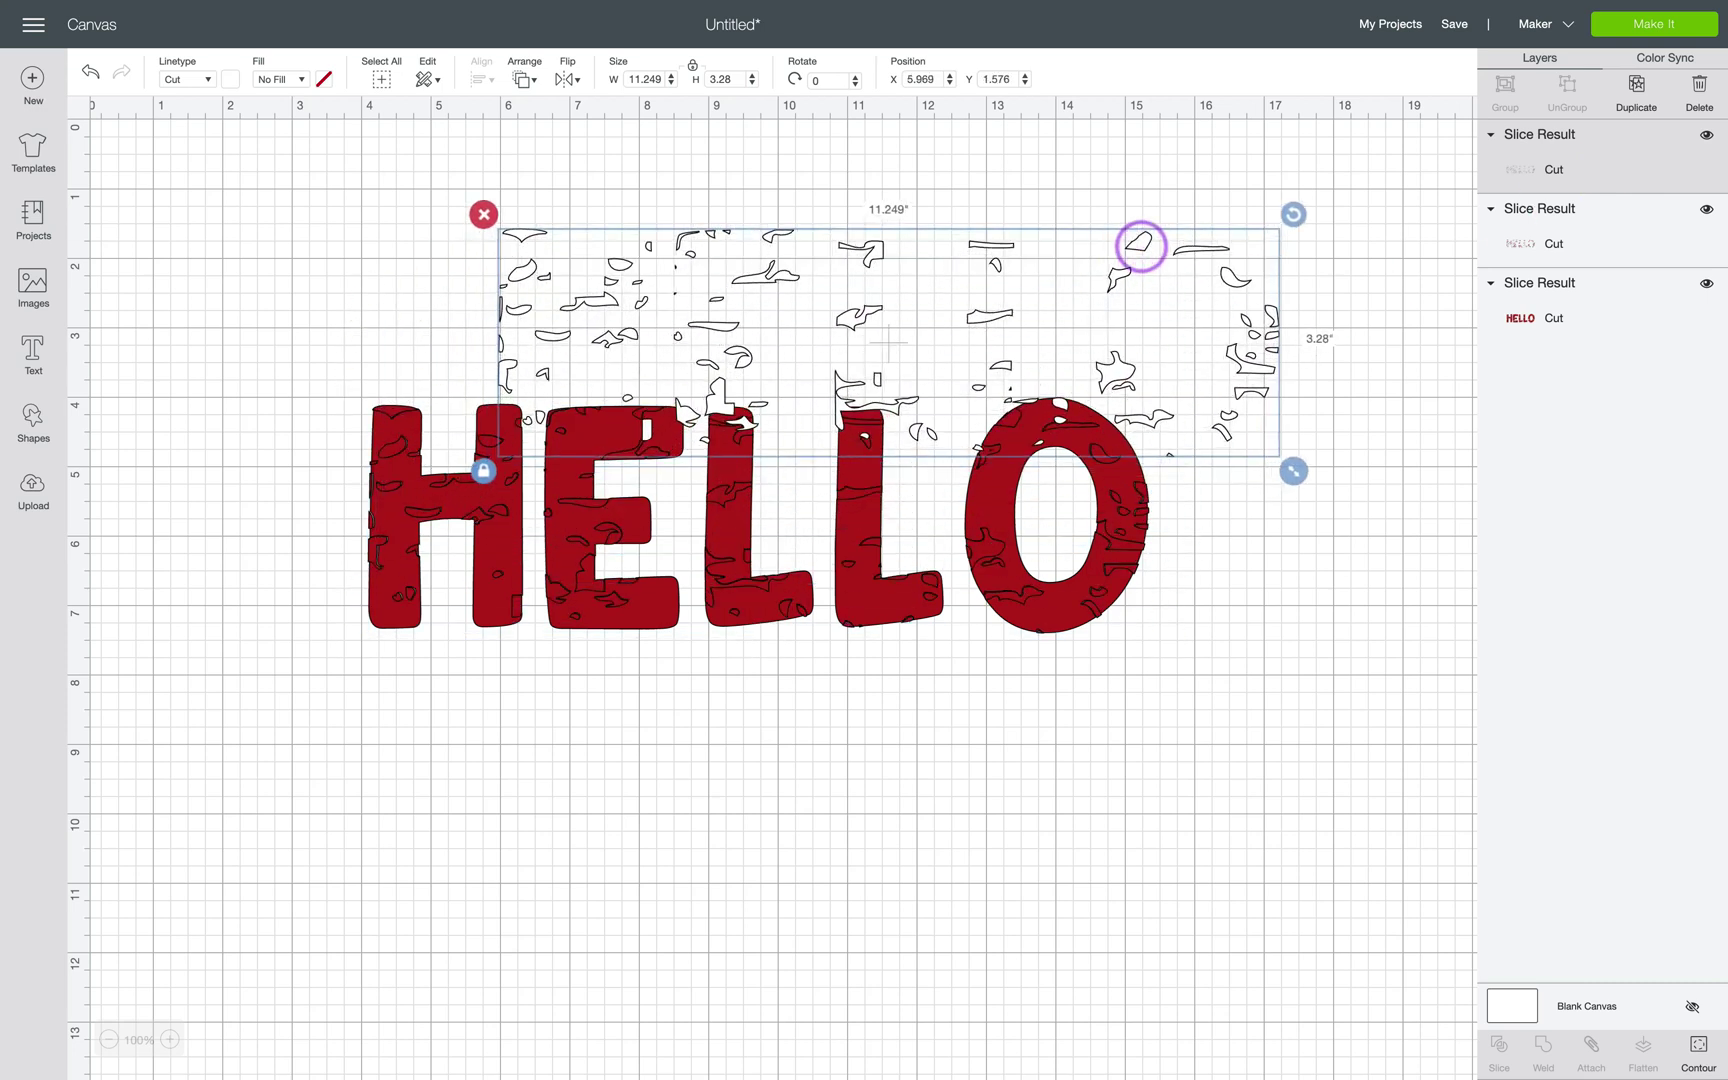
key(Delete)
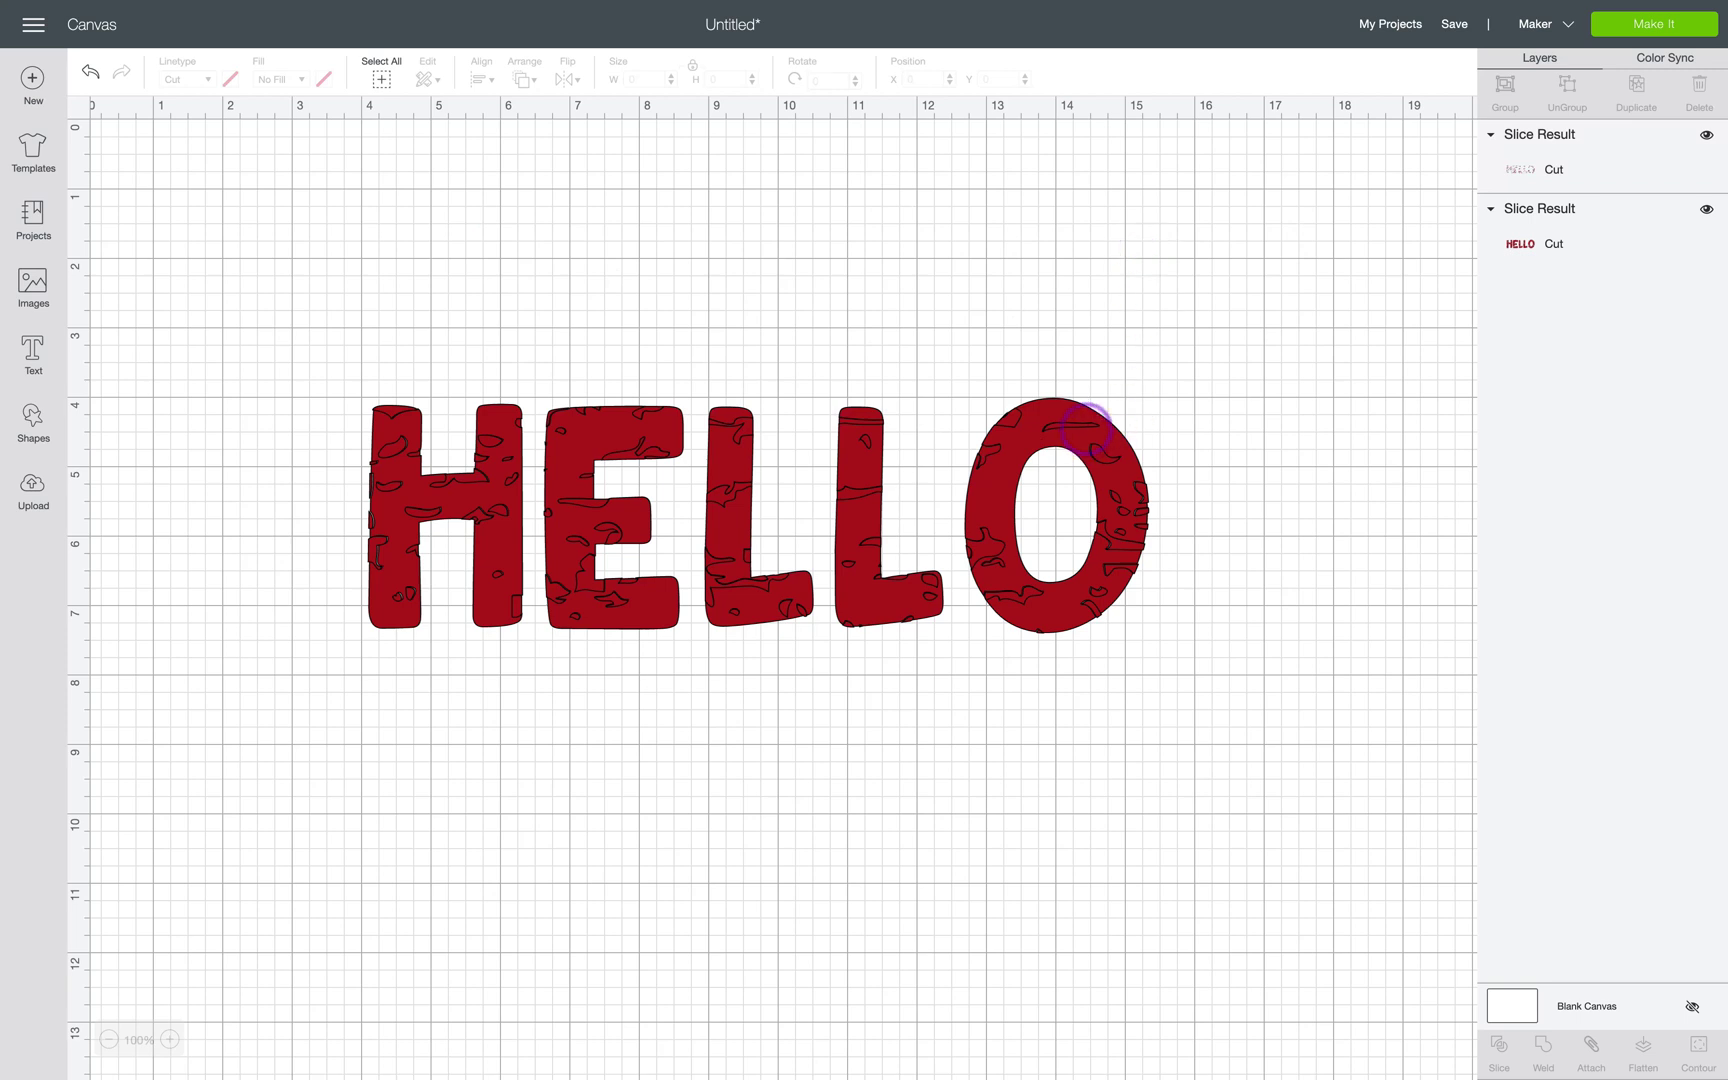
drag(1086, 424, 1292, 200)
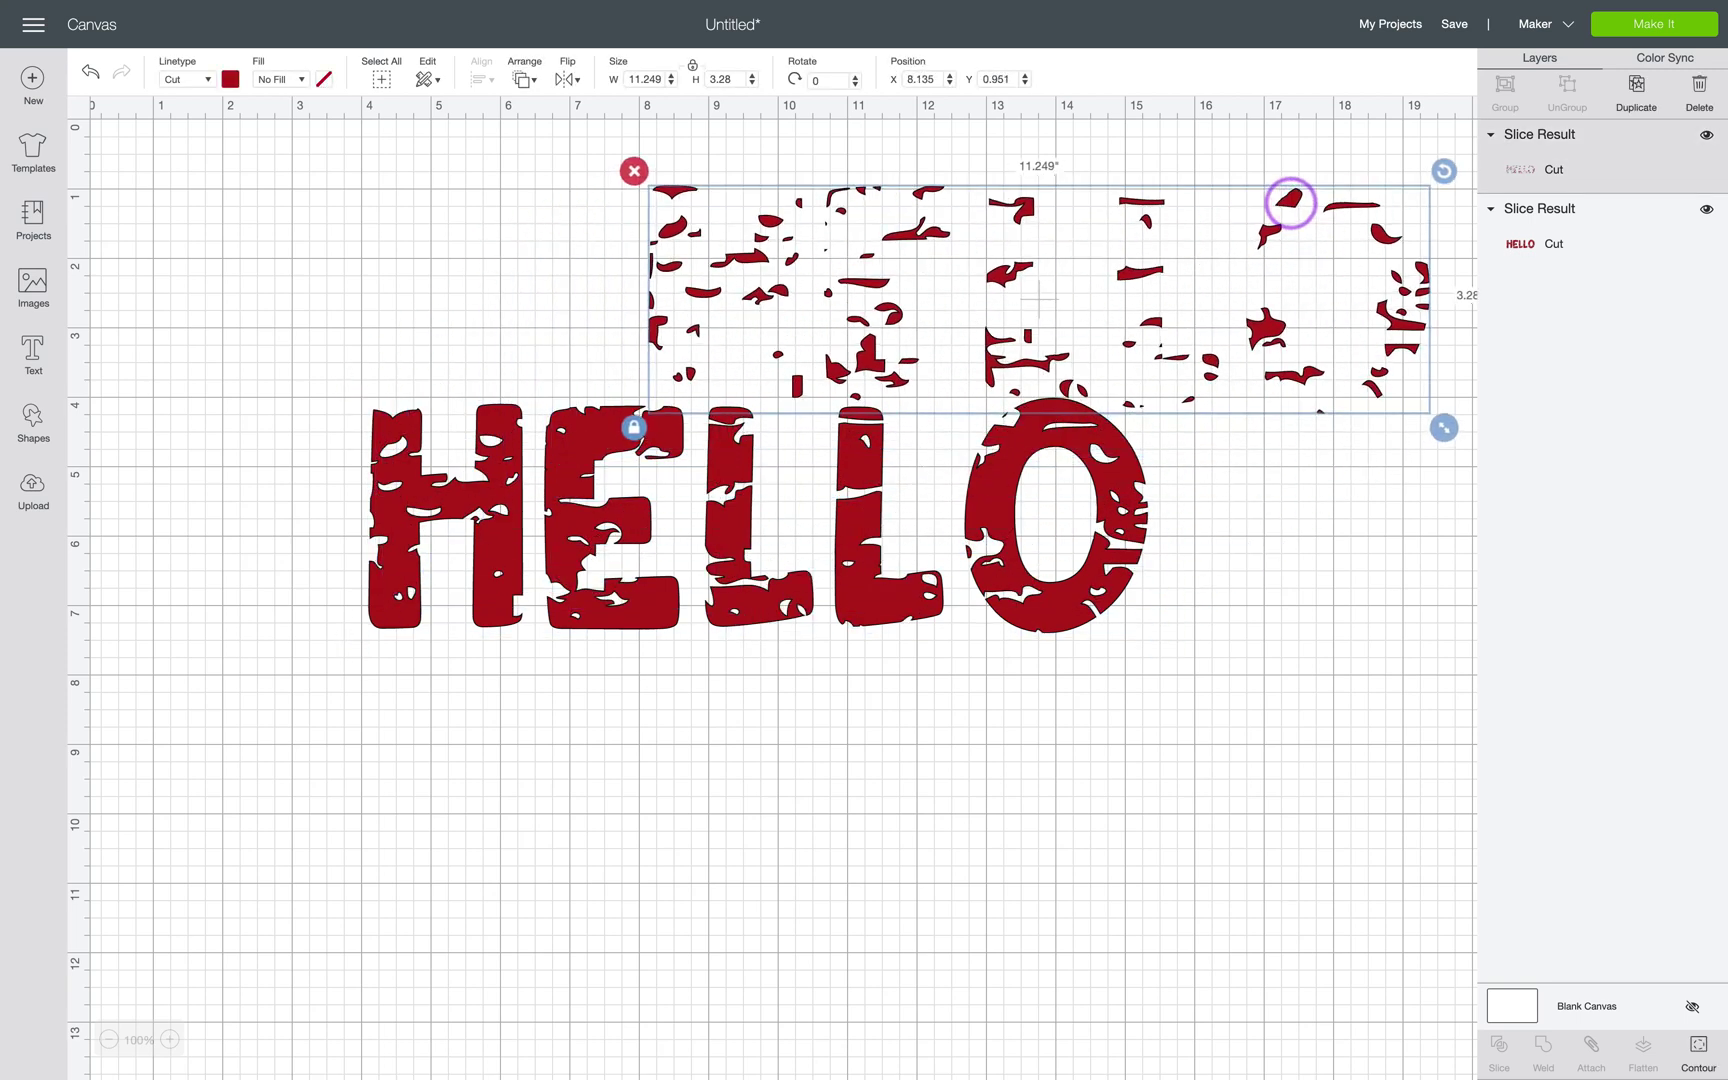
key(Delete)
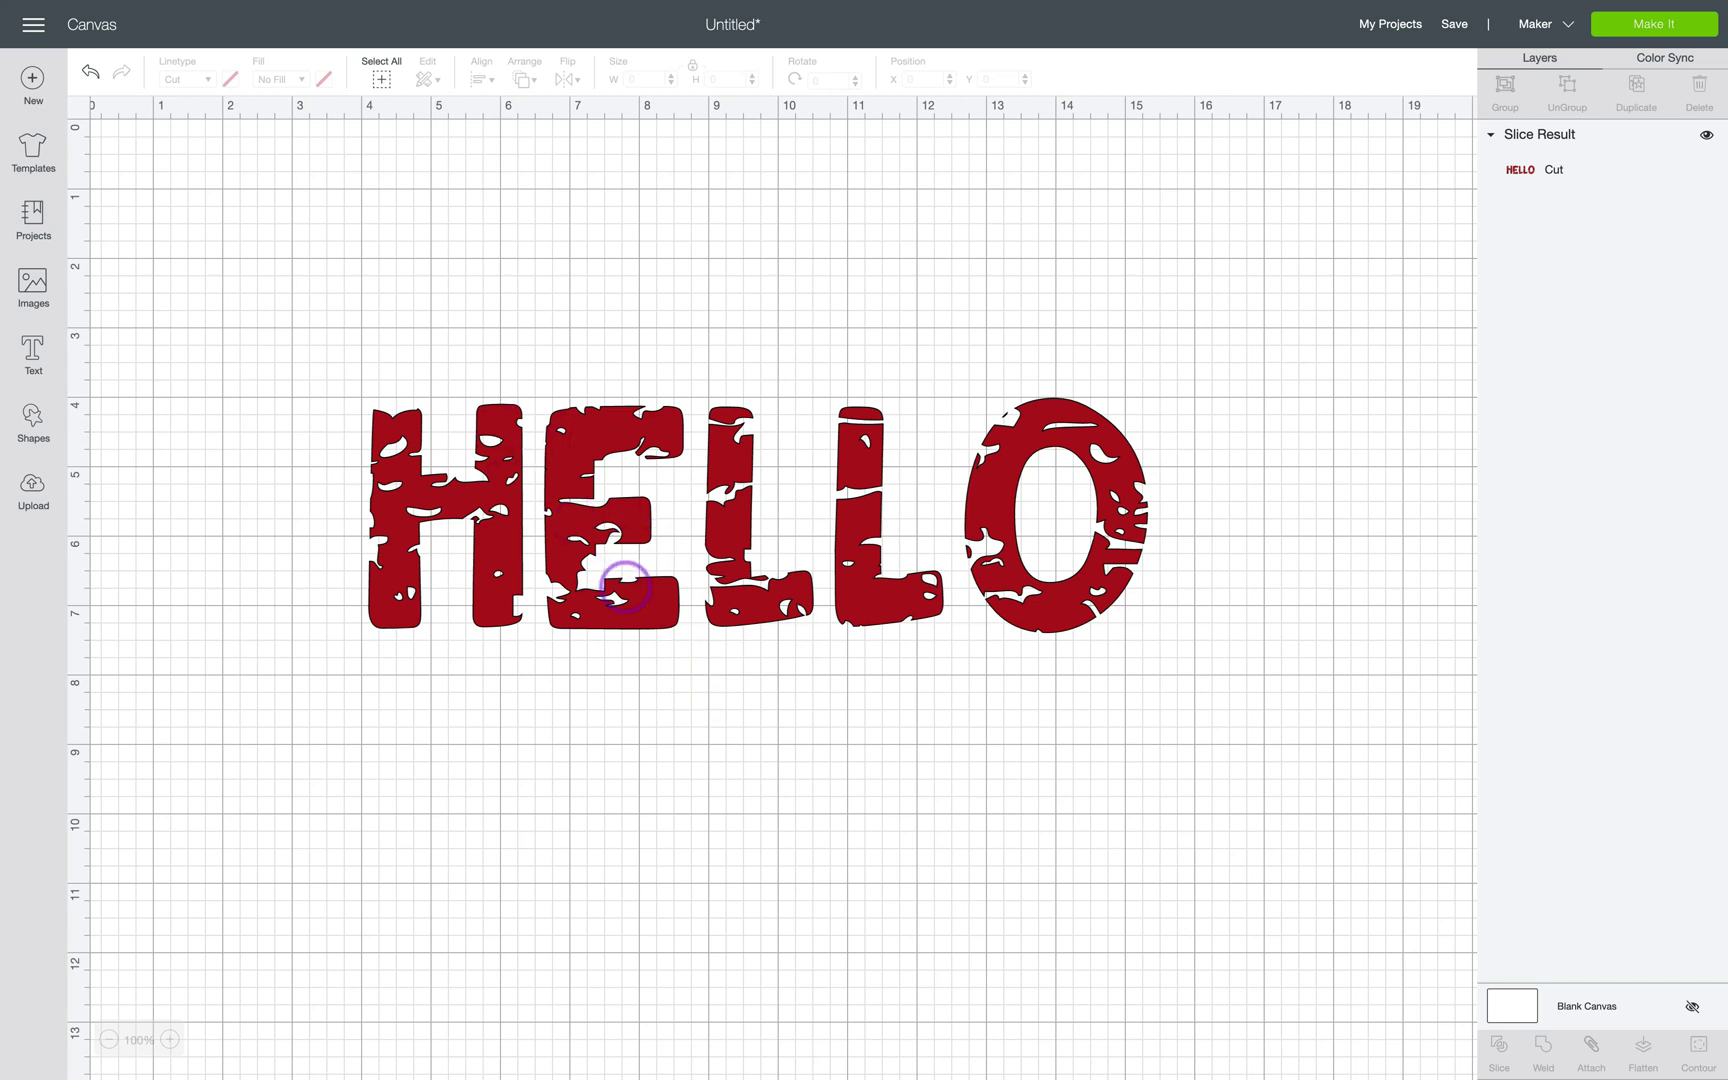
scroll(390, 512, right, 1)
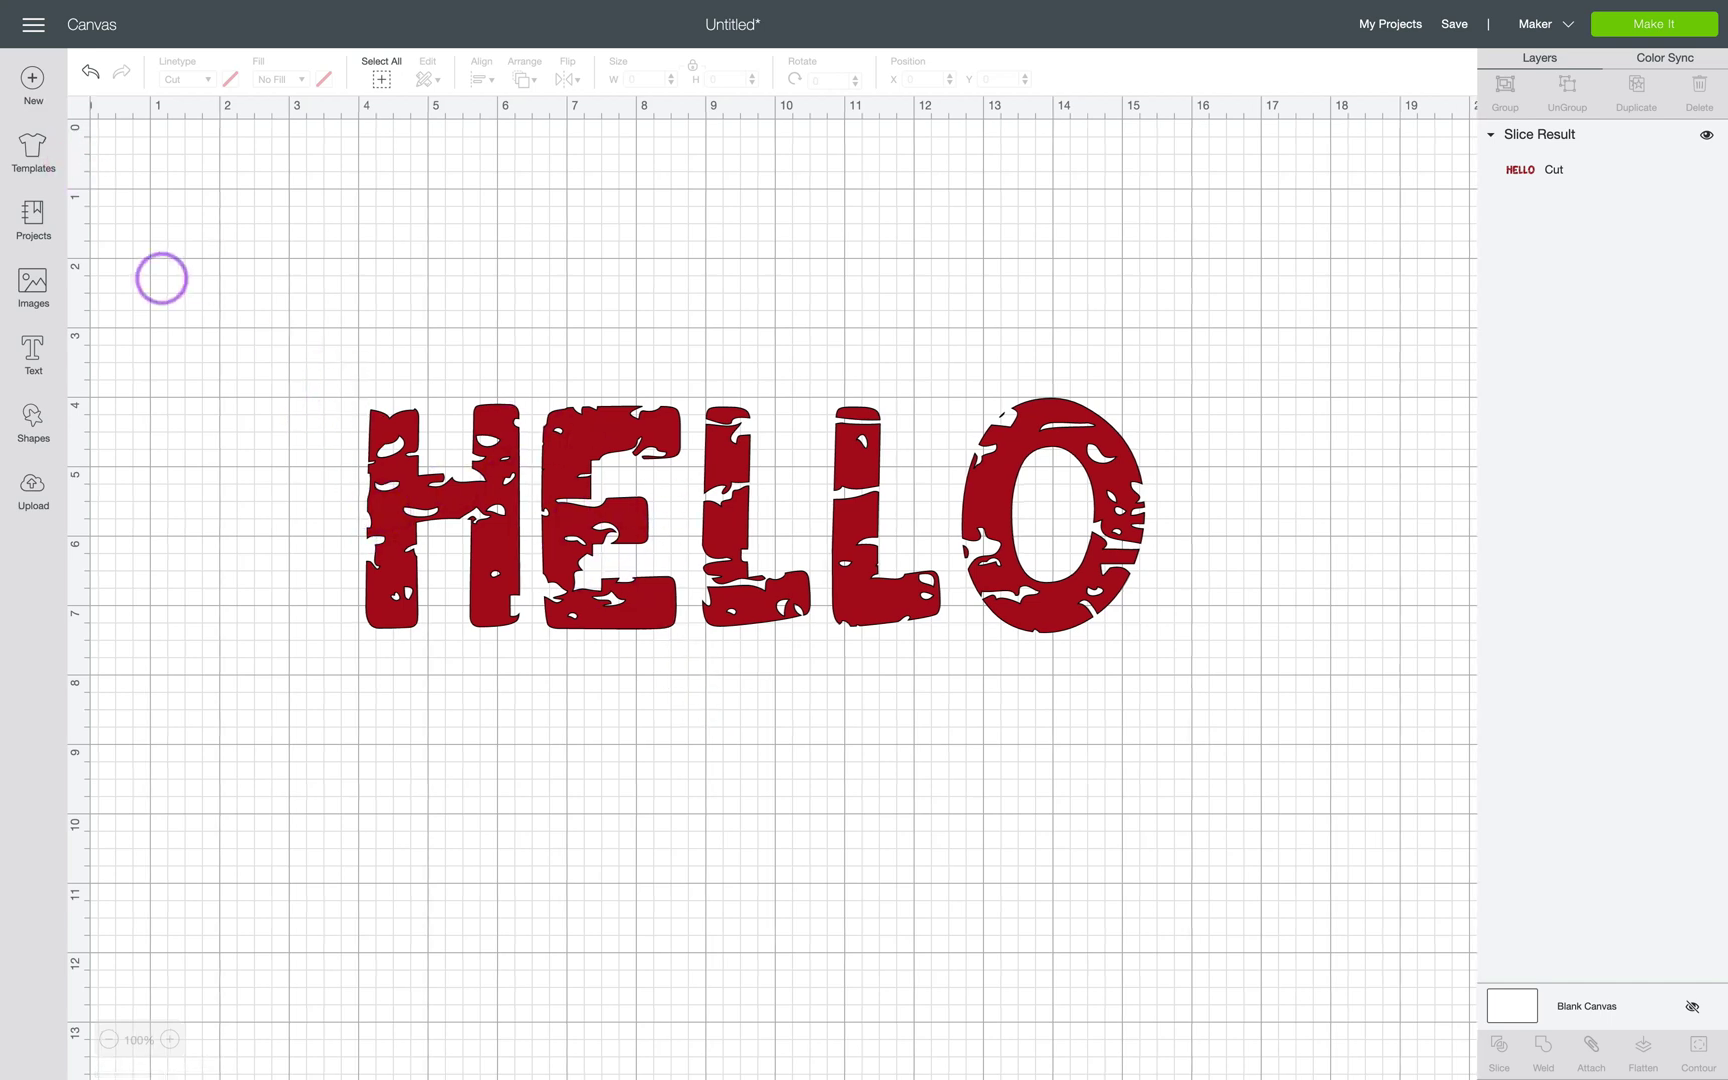
Delete the distressed HELLO and insert the Logo Circle and SHS Wood Grain SVG uploads.
drag(351, 359, 1204, 643)
key(Delete)
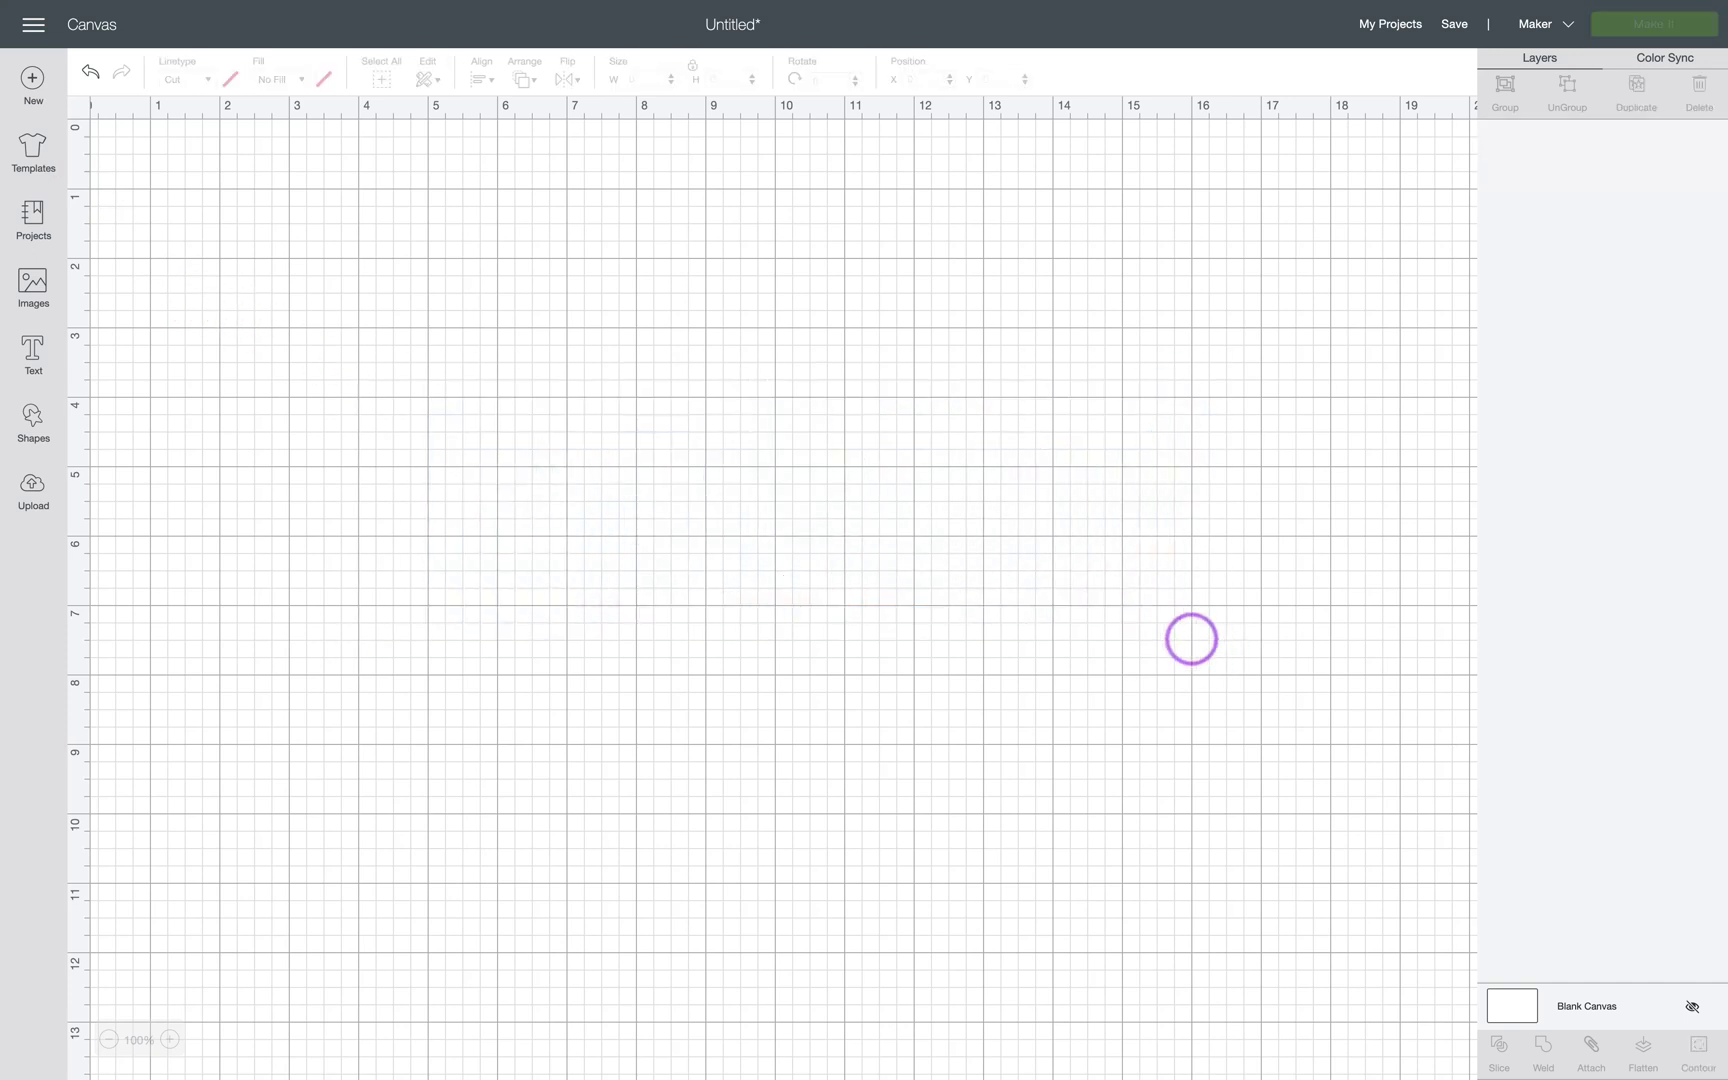
scroll(525, 587, down, 3)
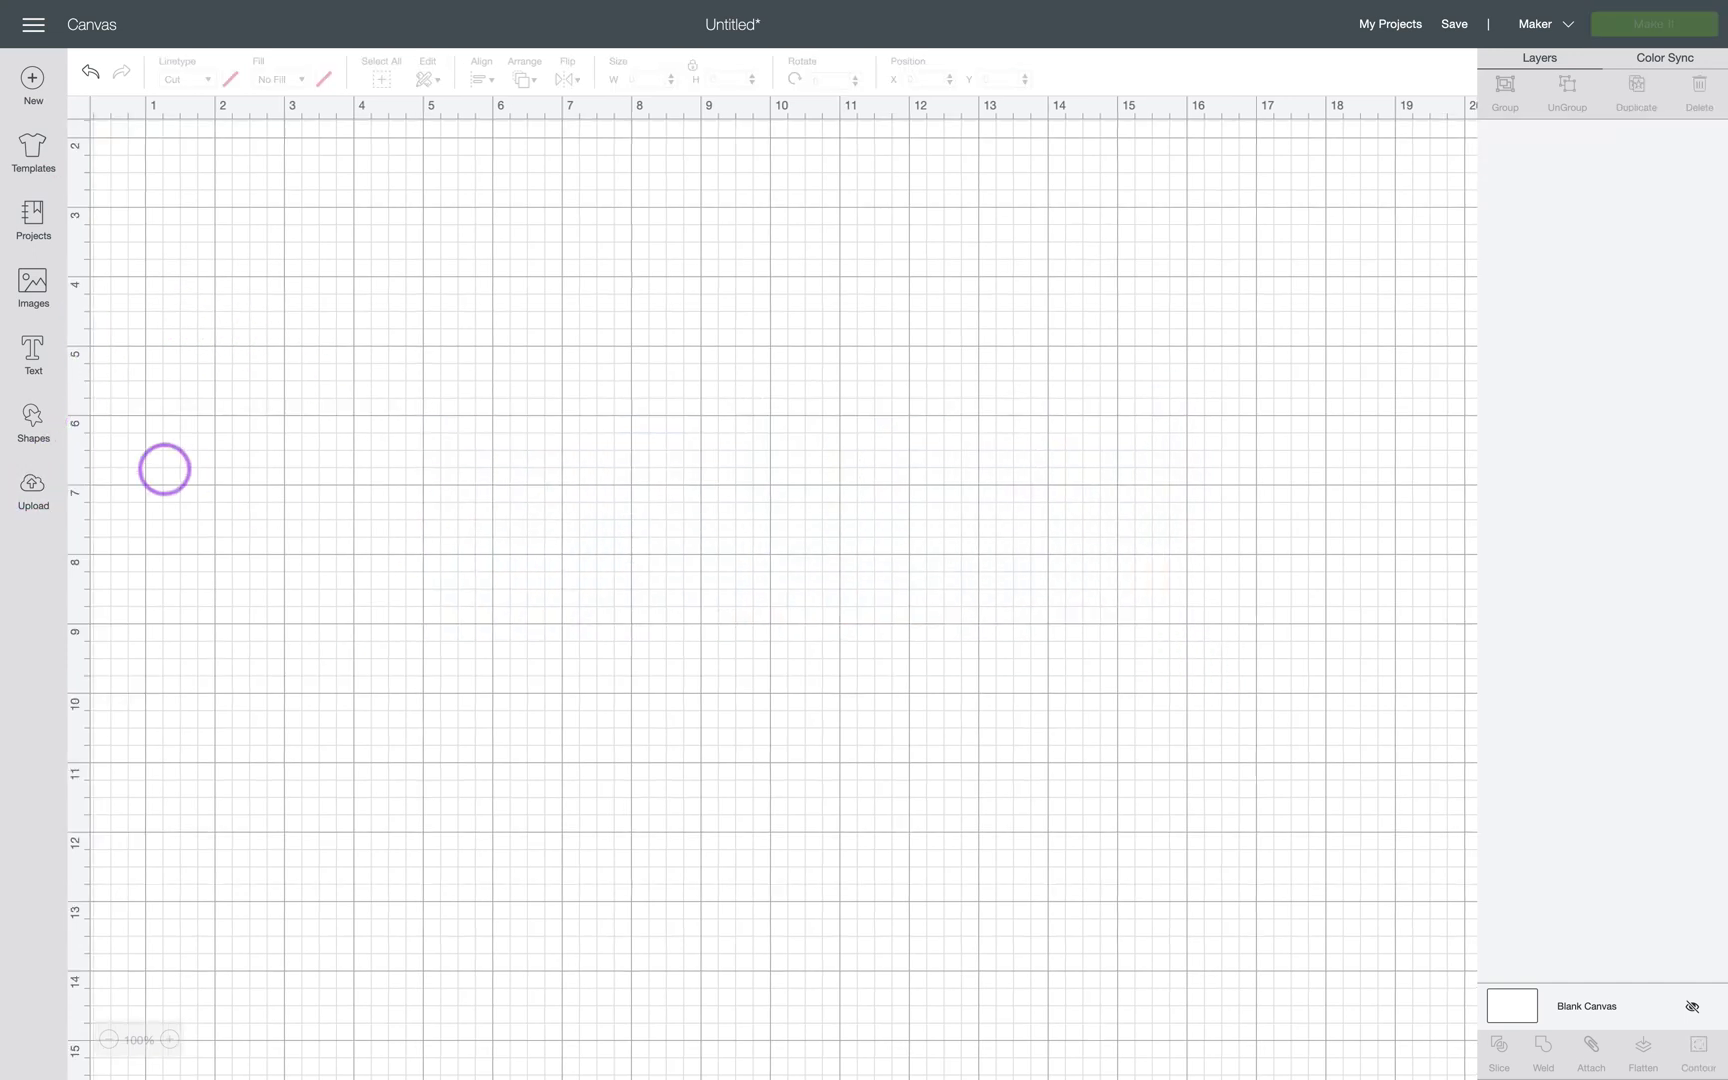
click(28, 488)
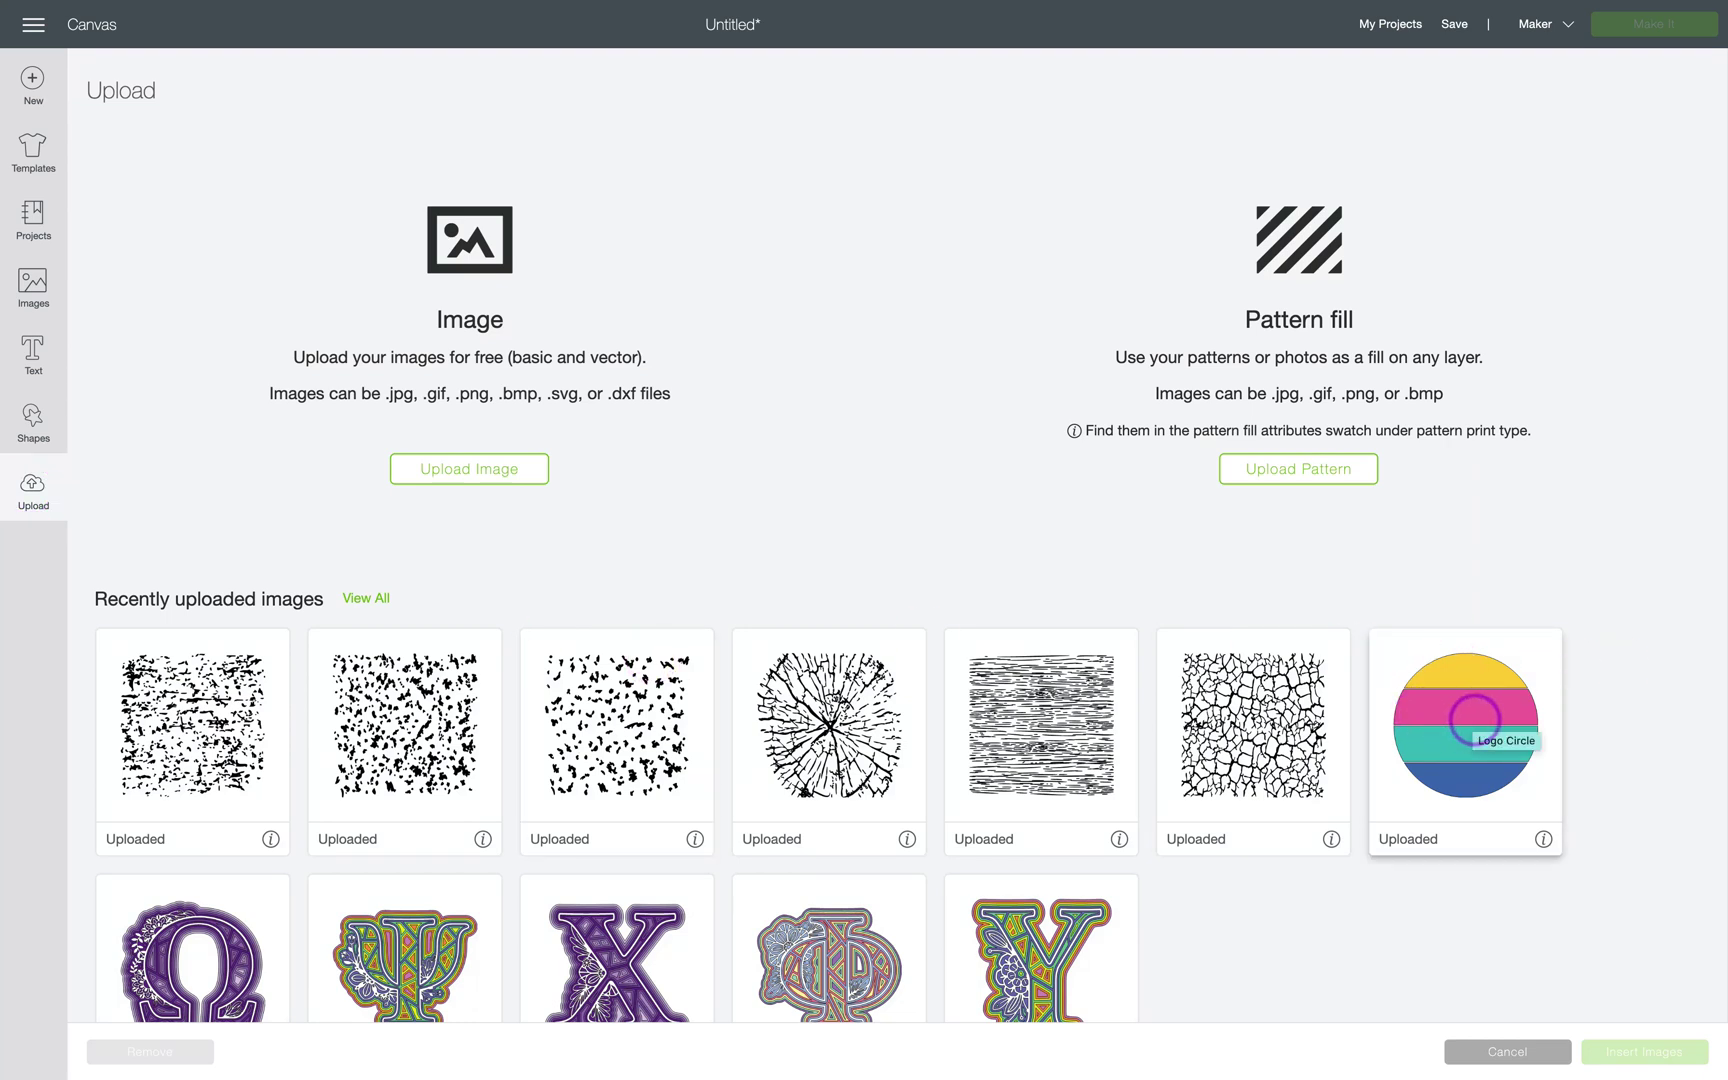
click(1474, 718)
click(1032, 735)
click(1605, 1050)
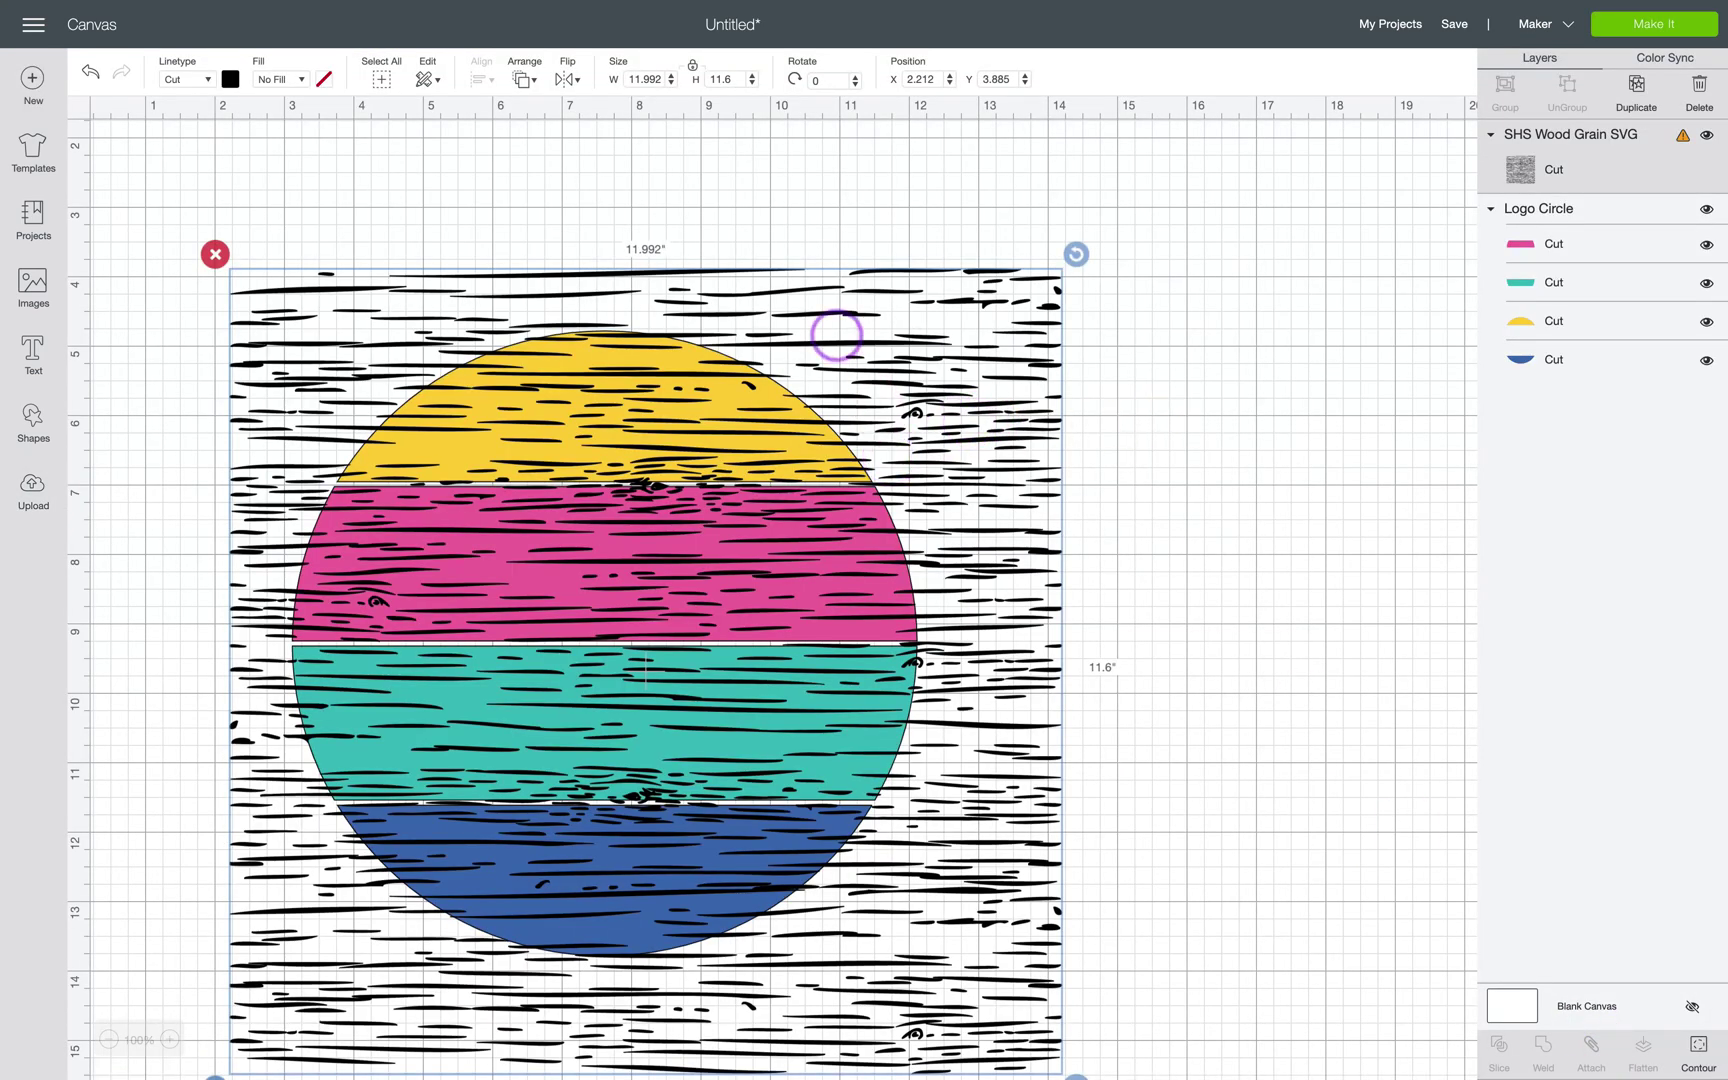
Reposition the circle and enlarge the wood grain to 14.214 x 13.749 in over it.
drag(793, 295, 1305, 205)
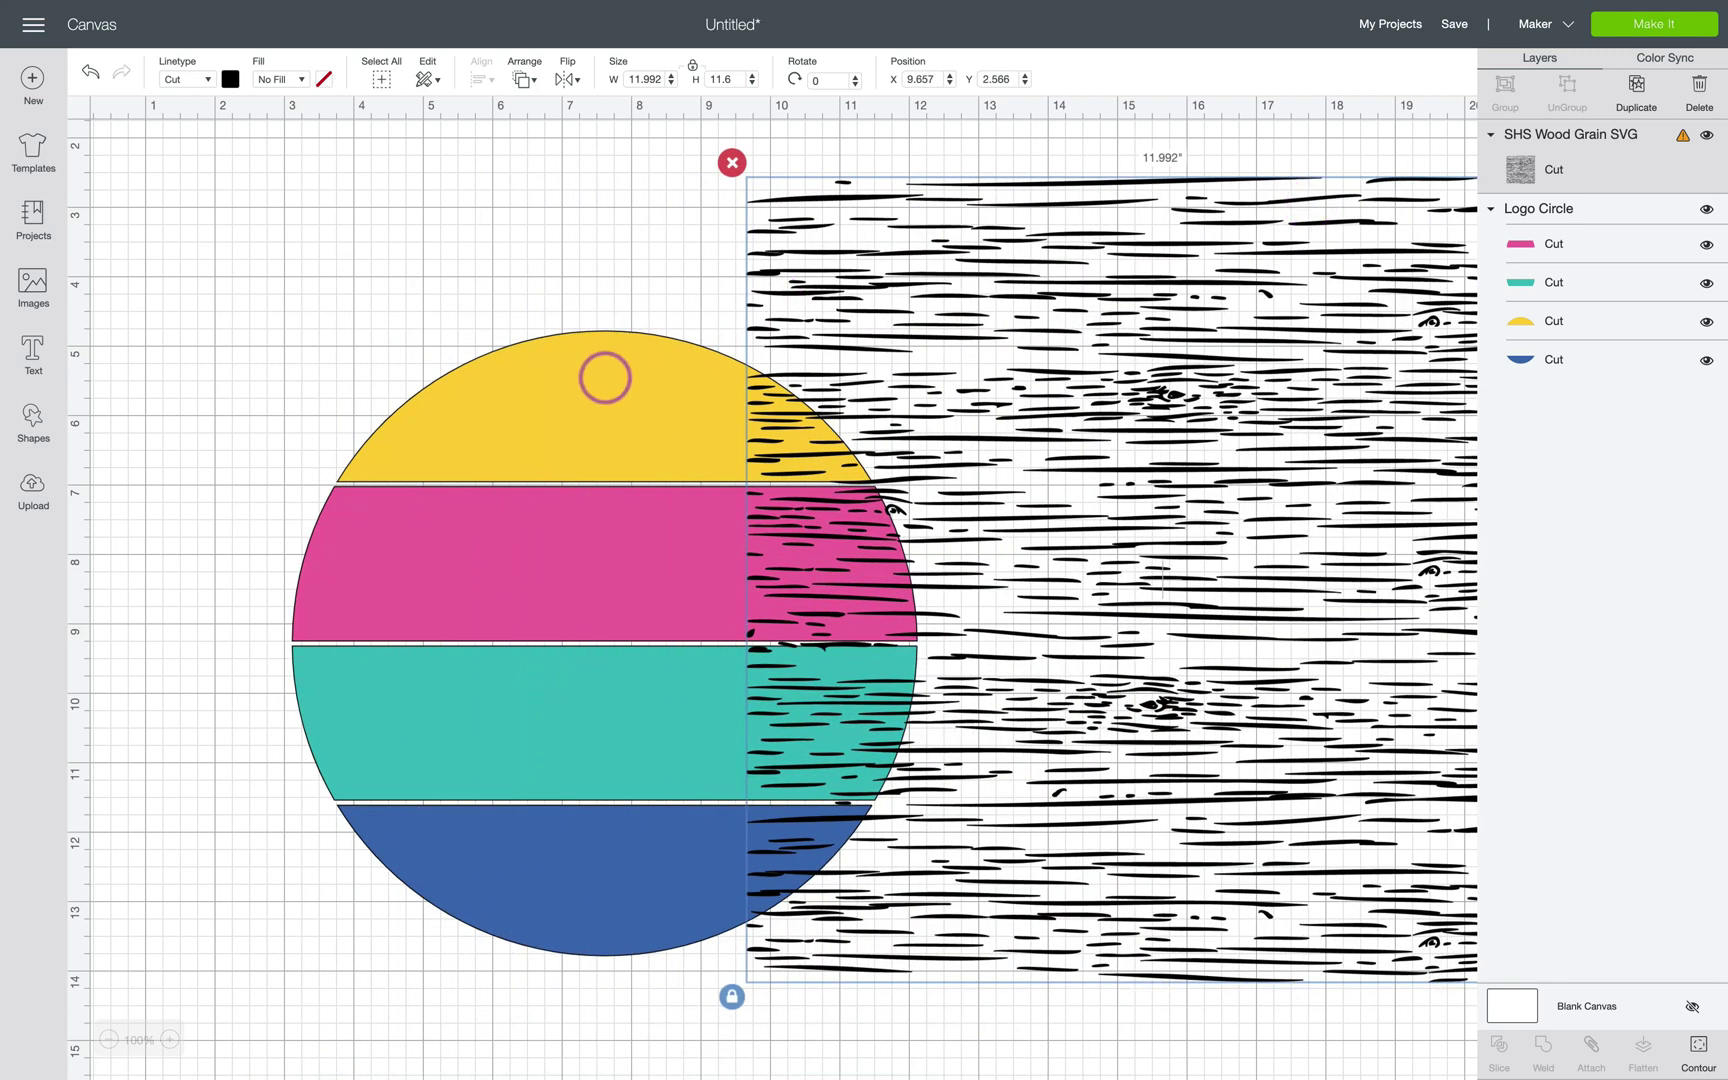
drag(598, 400, 711, 361)
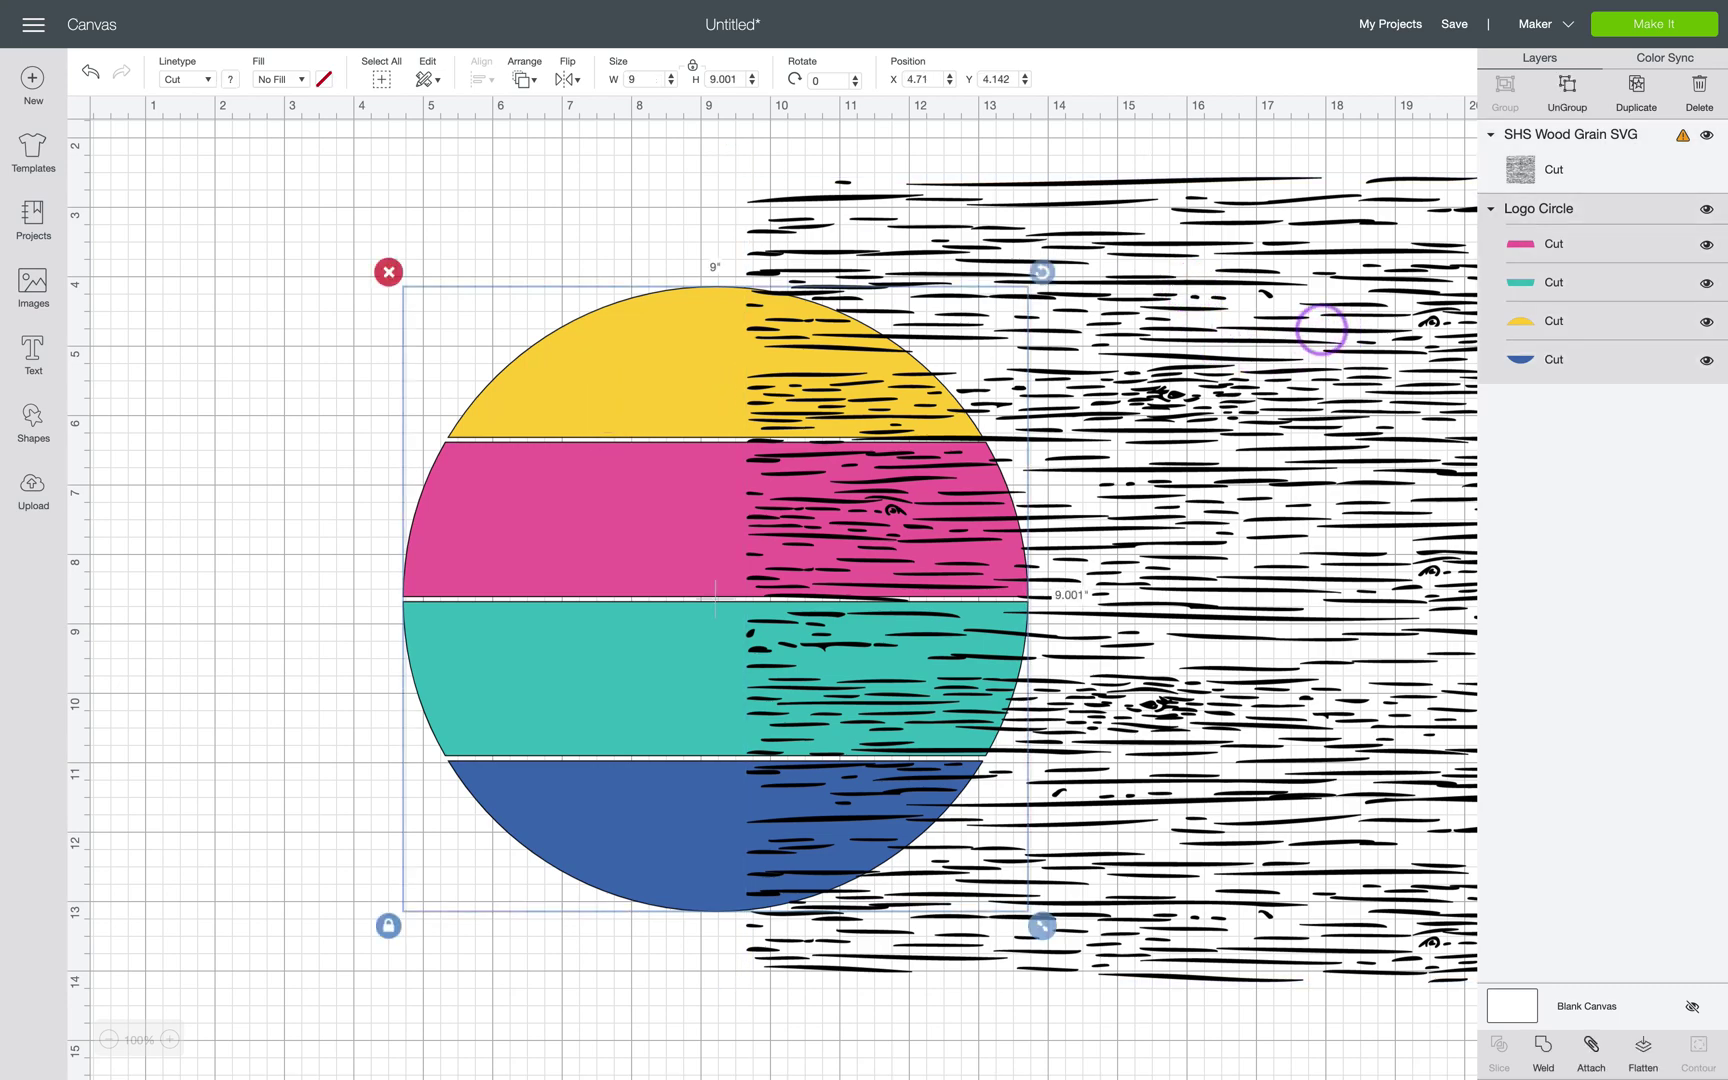
drag(1321, 329, 863, 311)
drag(1138, 975, 1296, 1061)
drag(1148, 658, 1098, 580)
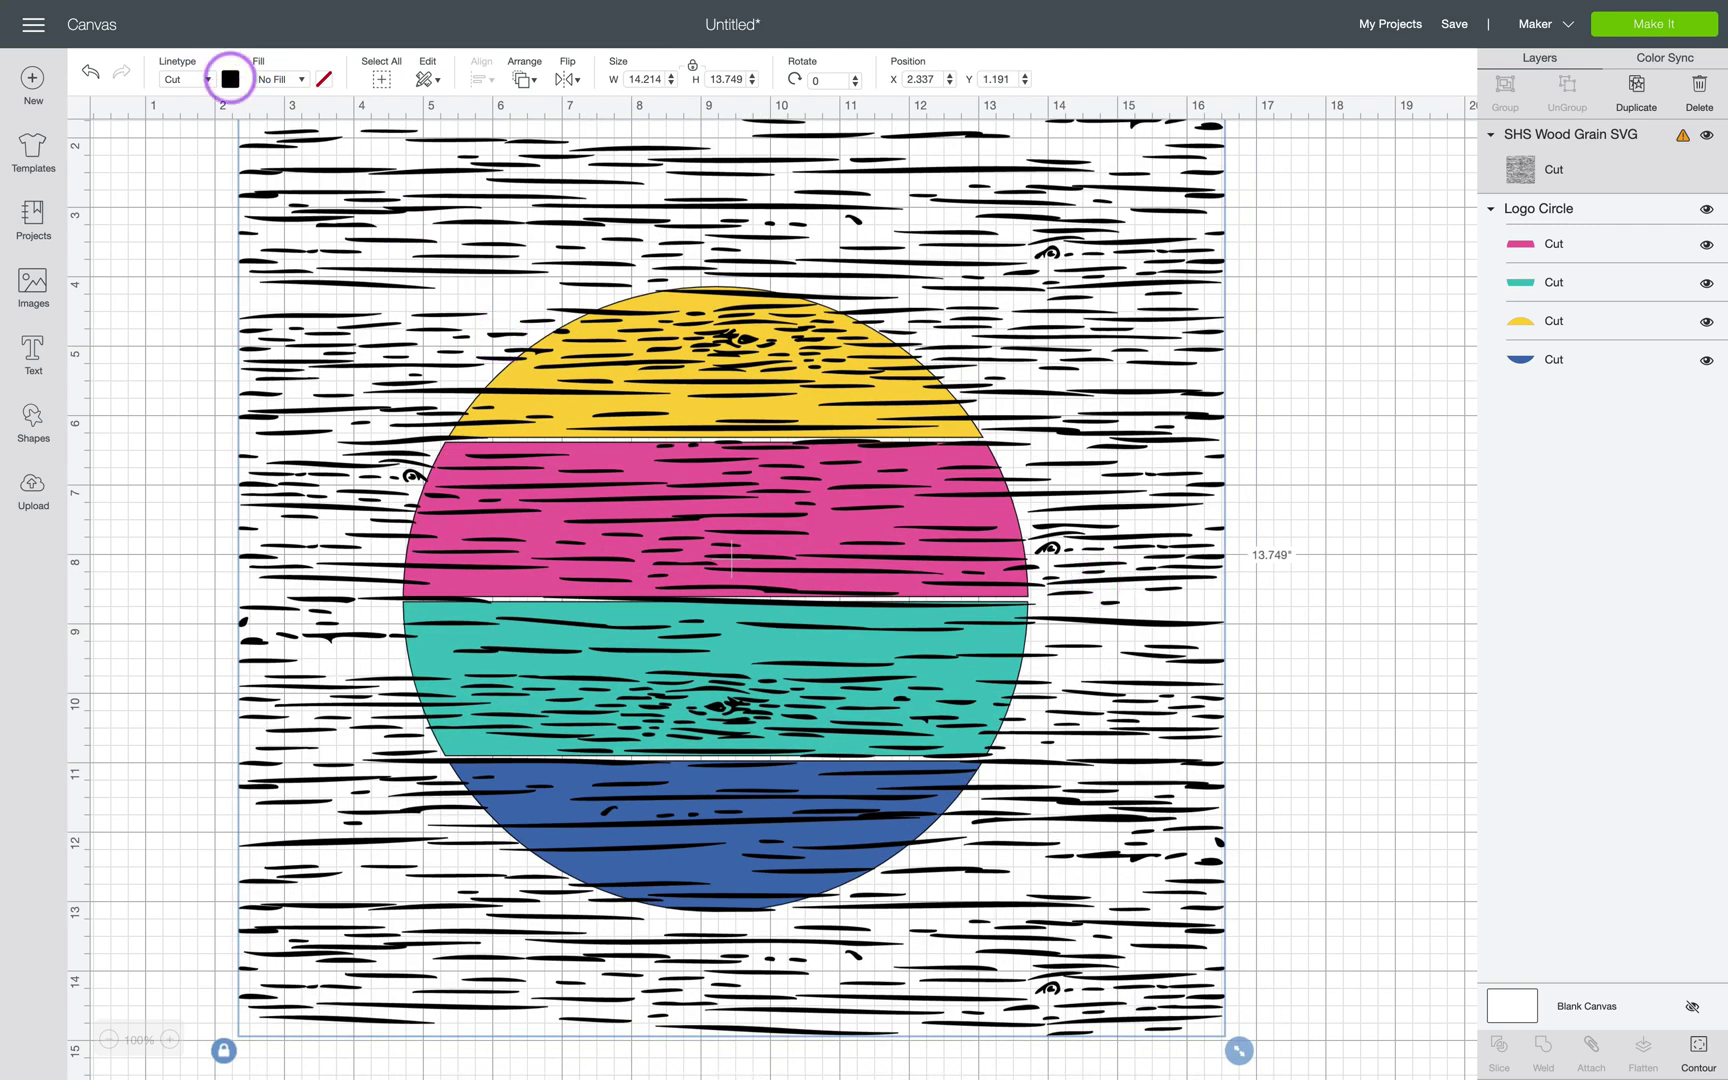
Turn the wood grain white and nudge it up to X 2.288, Y 0.274.
click(230, 79)
click(250, 253)
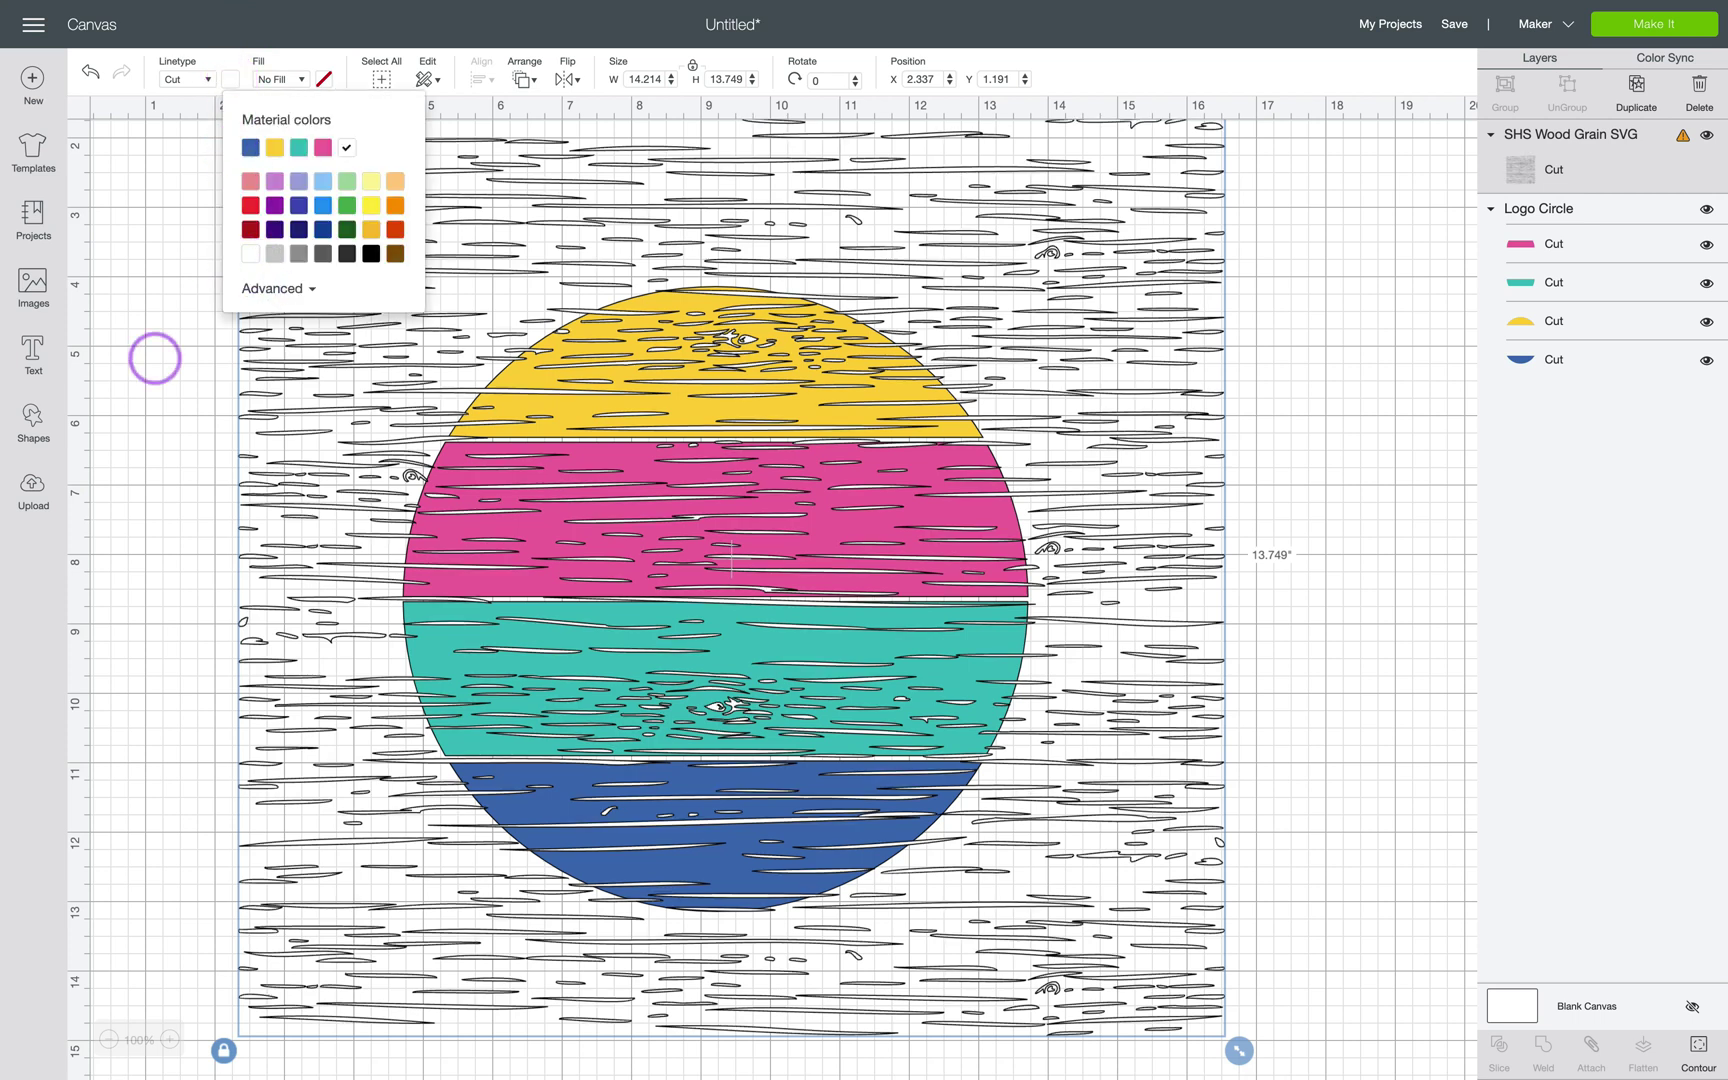
click(143, 351)
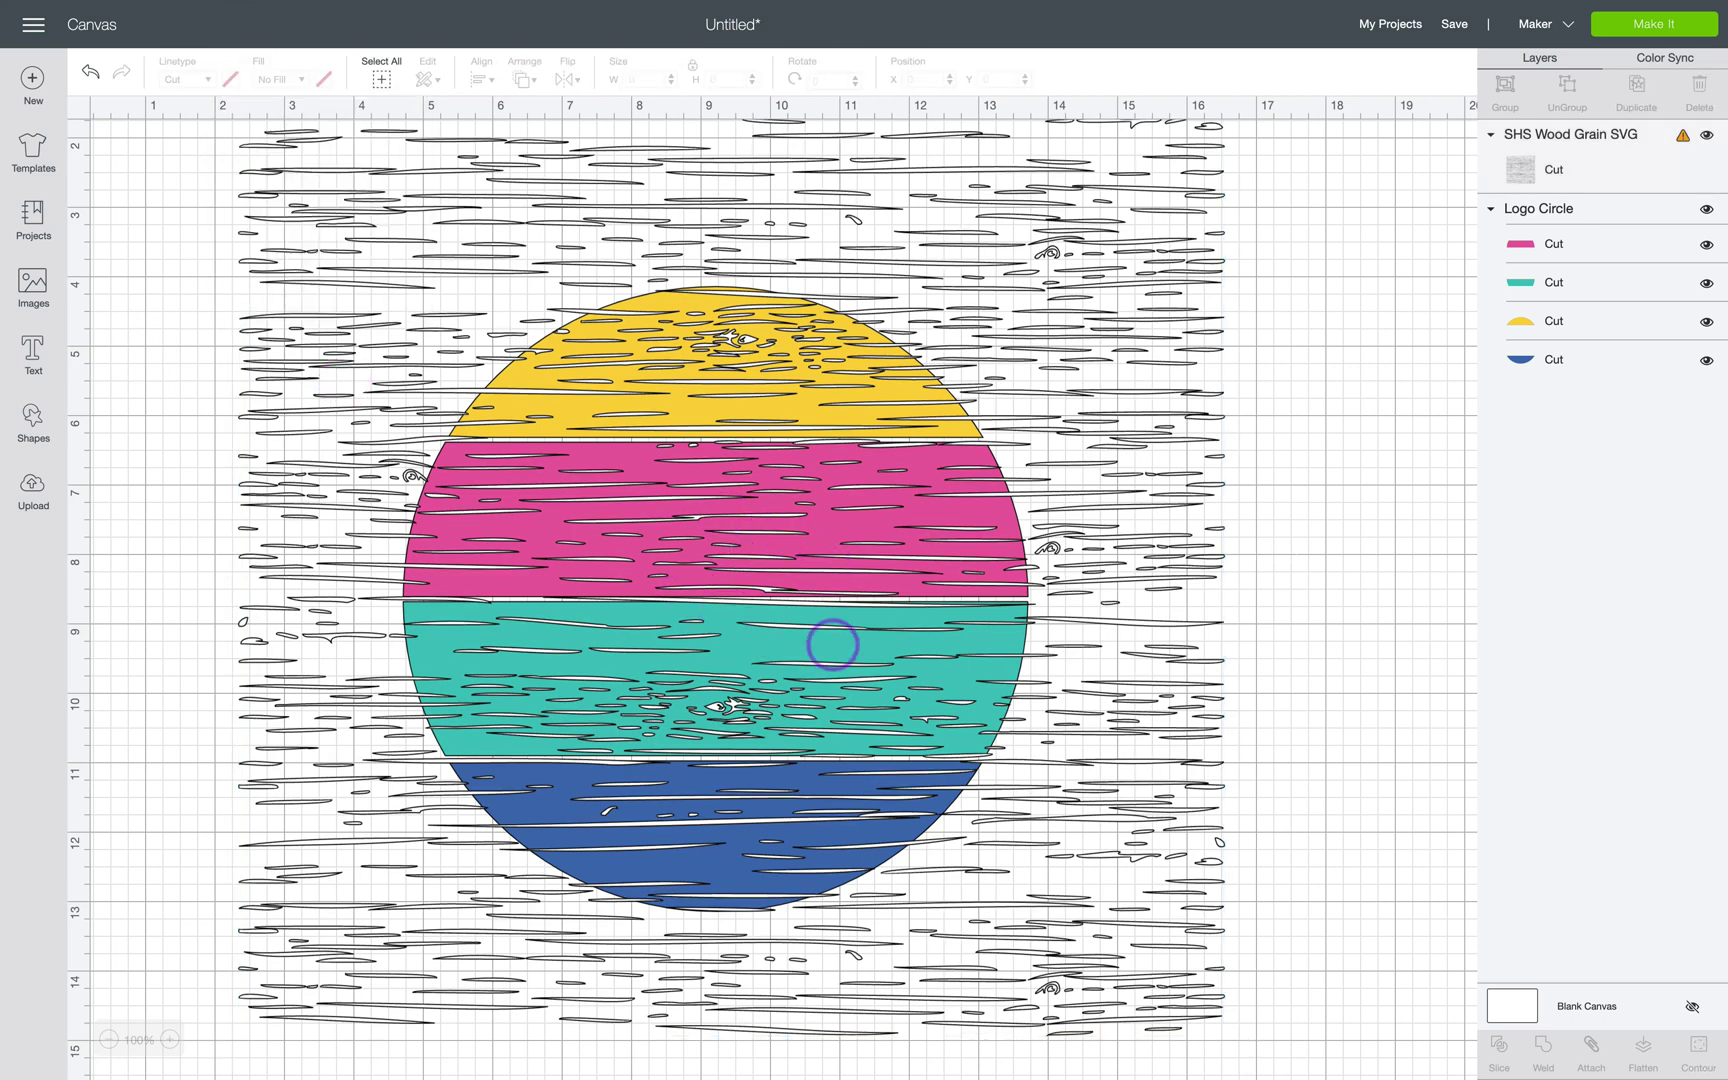
drag(838, 688, 832, 620)
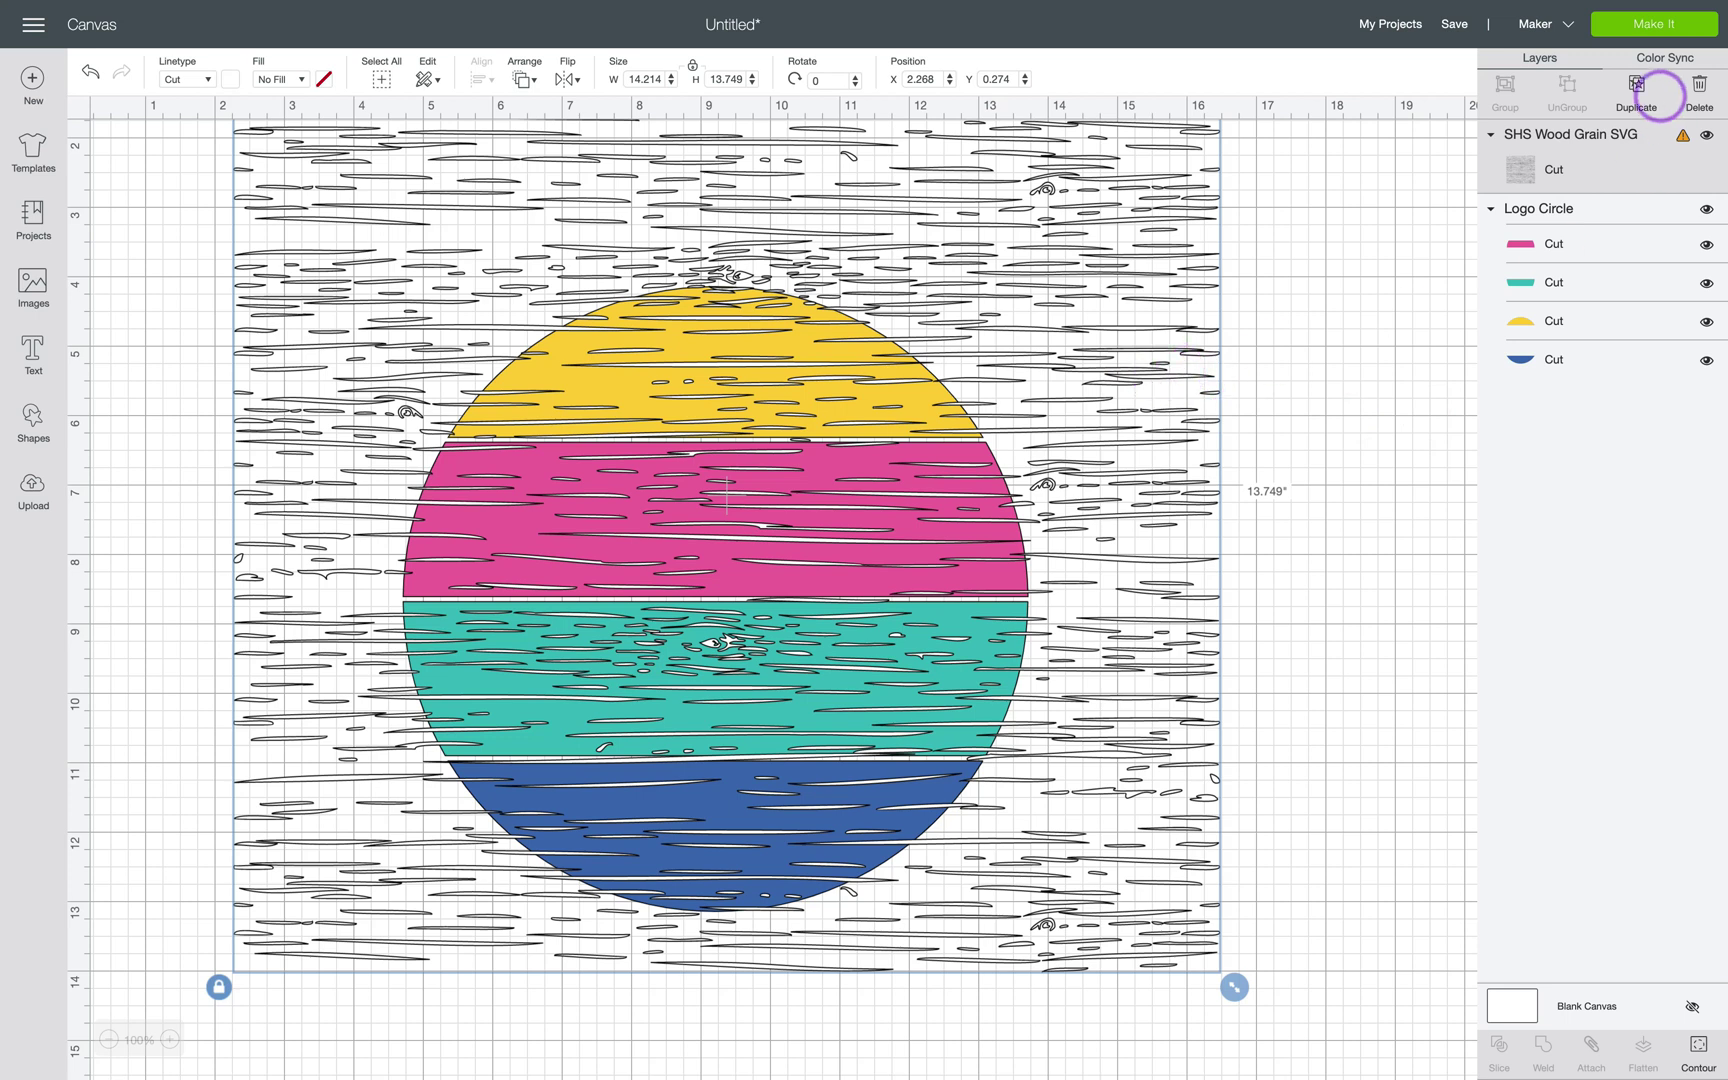
Duplicate the wood-grain texture three times, giving four offset copies.
click(1636, 88)
click(1636, 88)
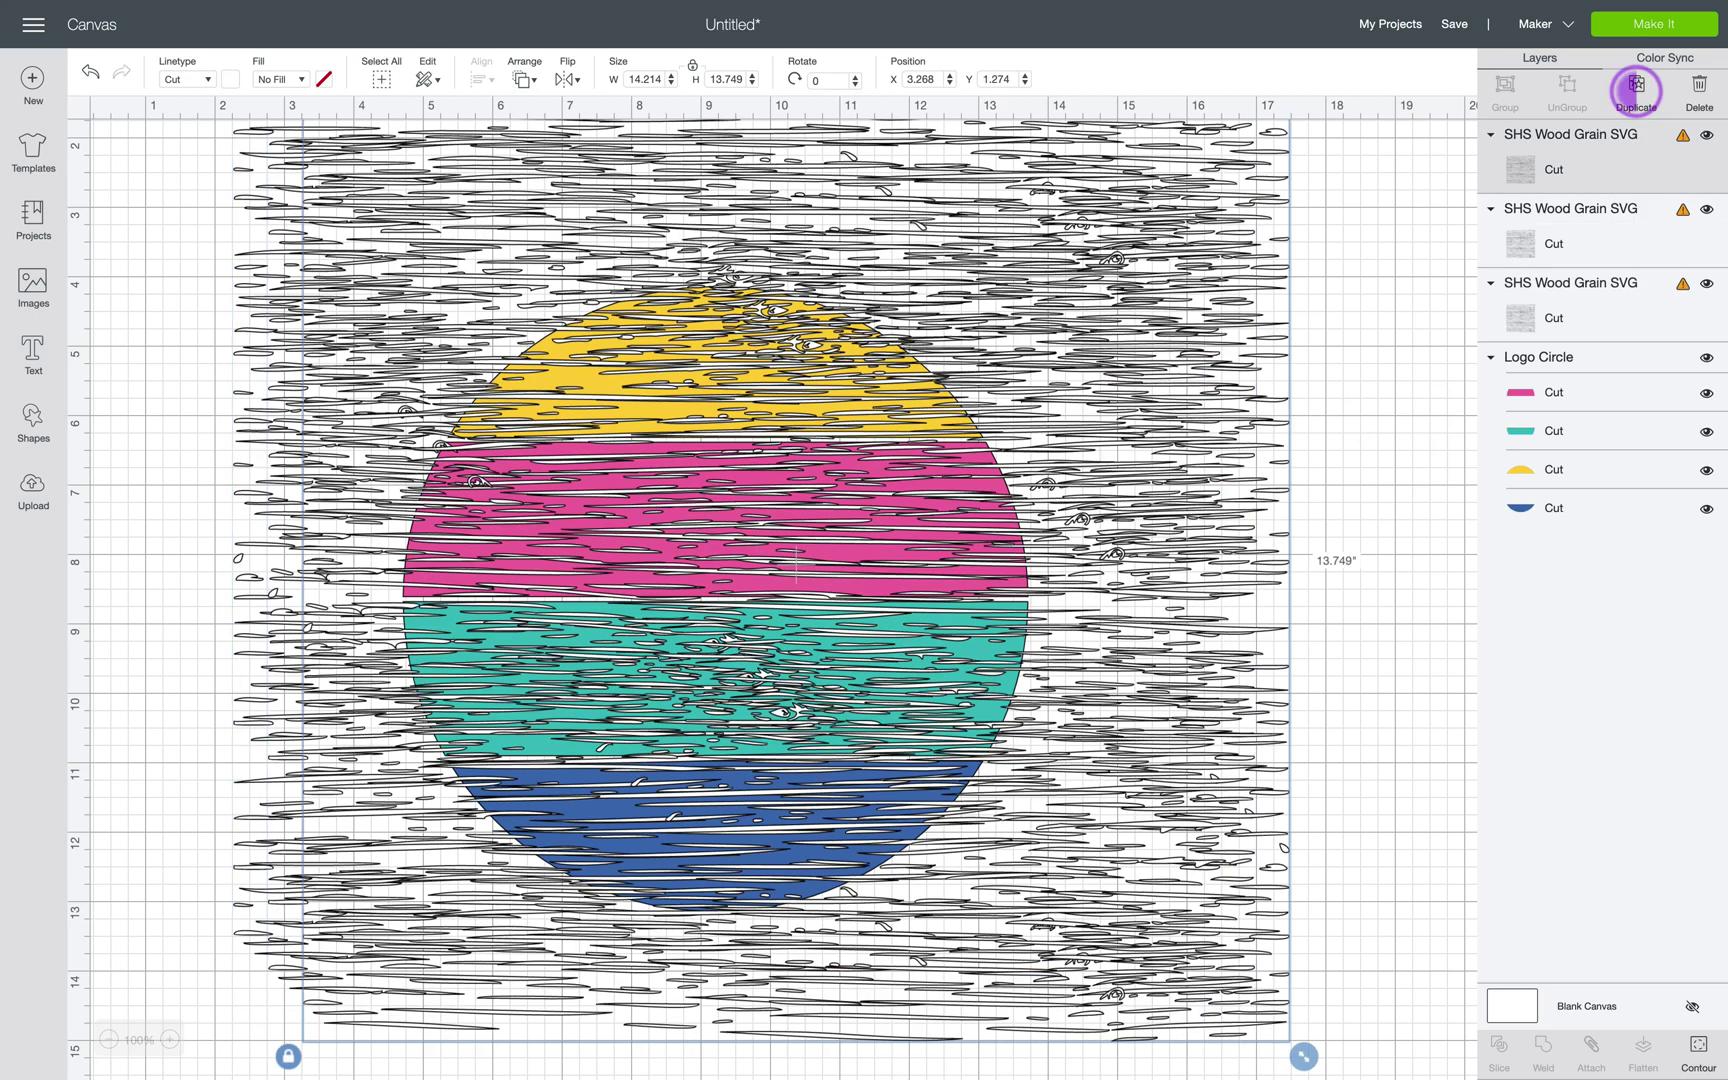
click(1636, 88)
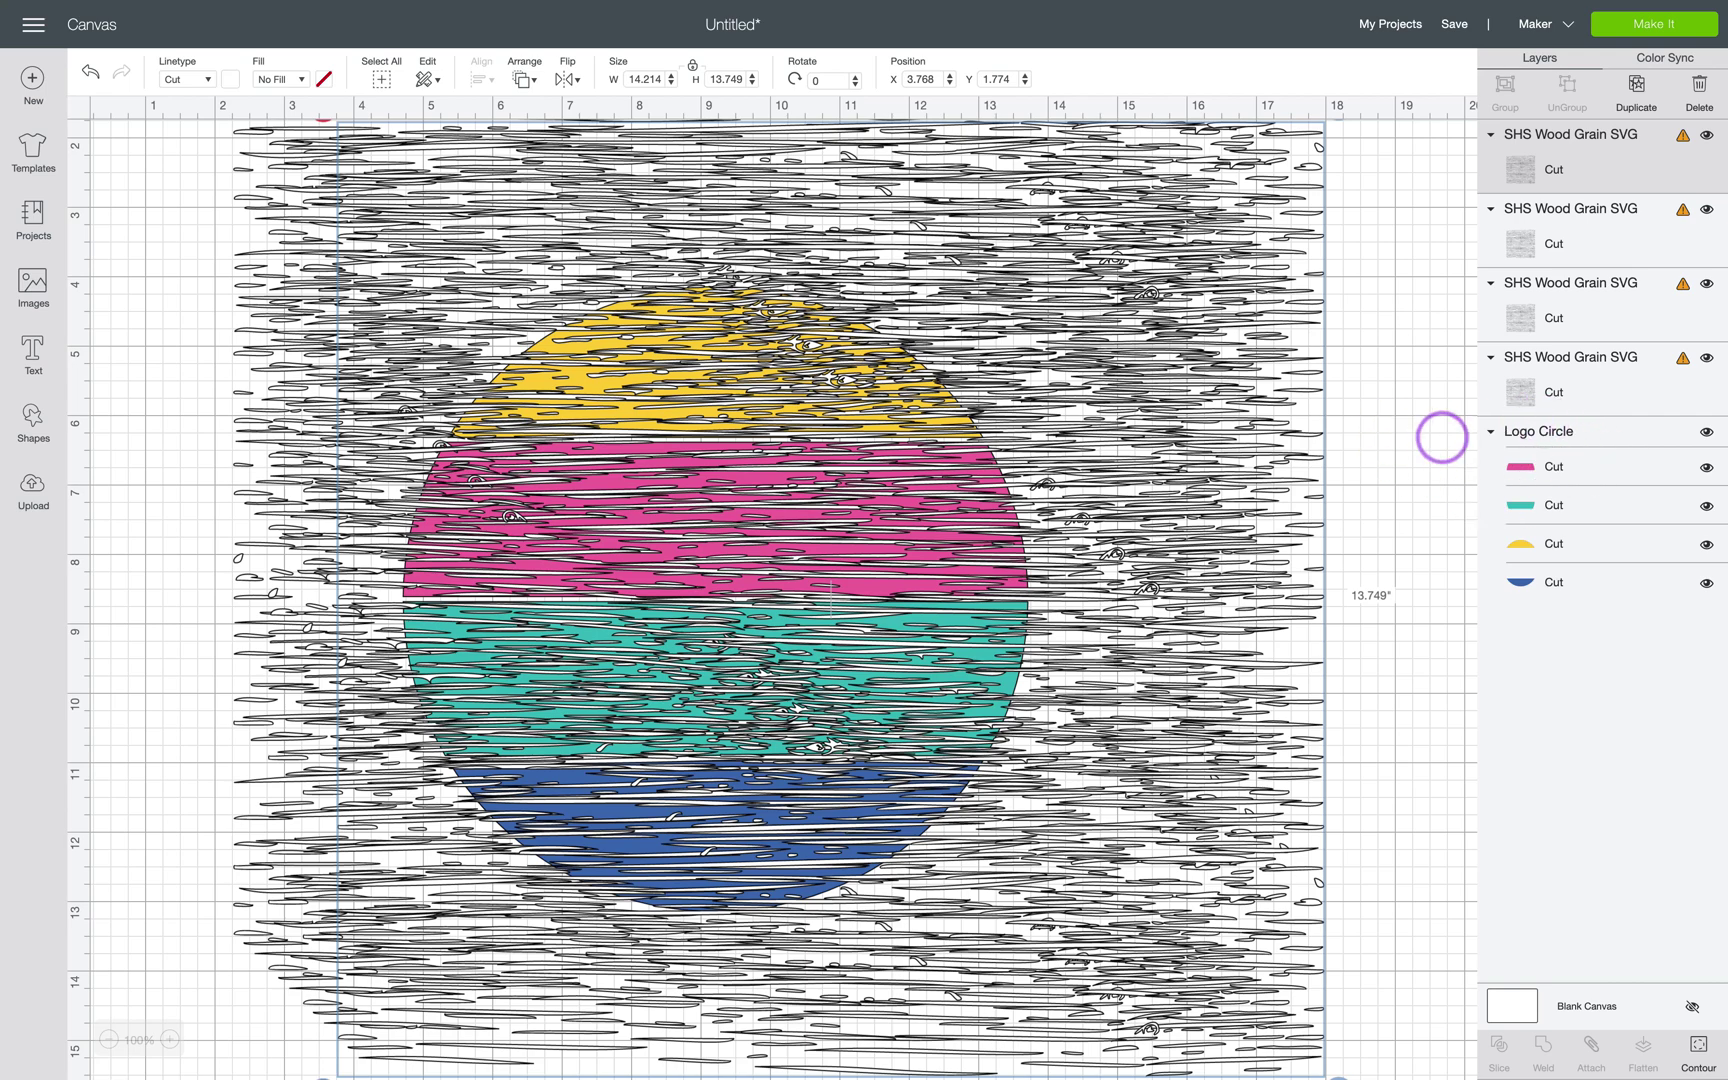
Center-align the four wood-grain copies on one another and move the stack over the circle.
click(1608, 245)
click(1612, 315)
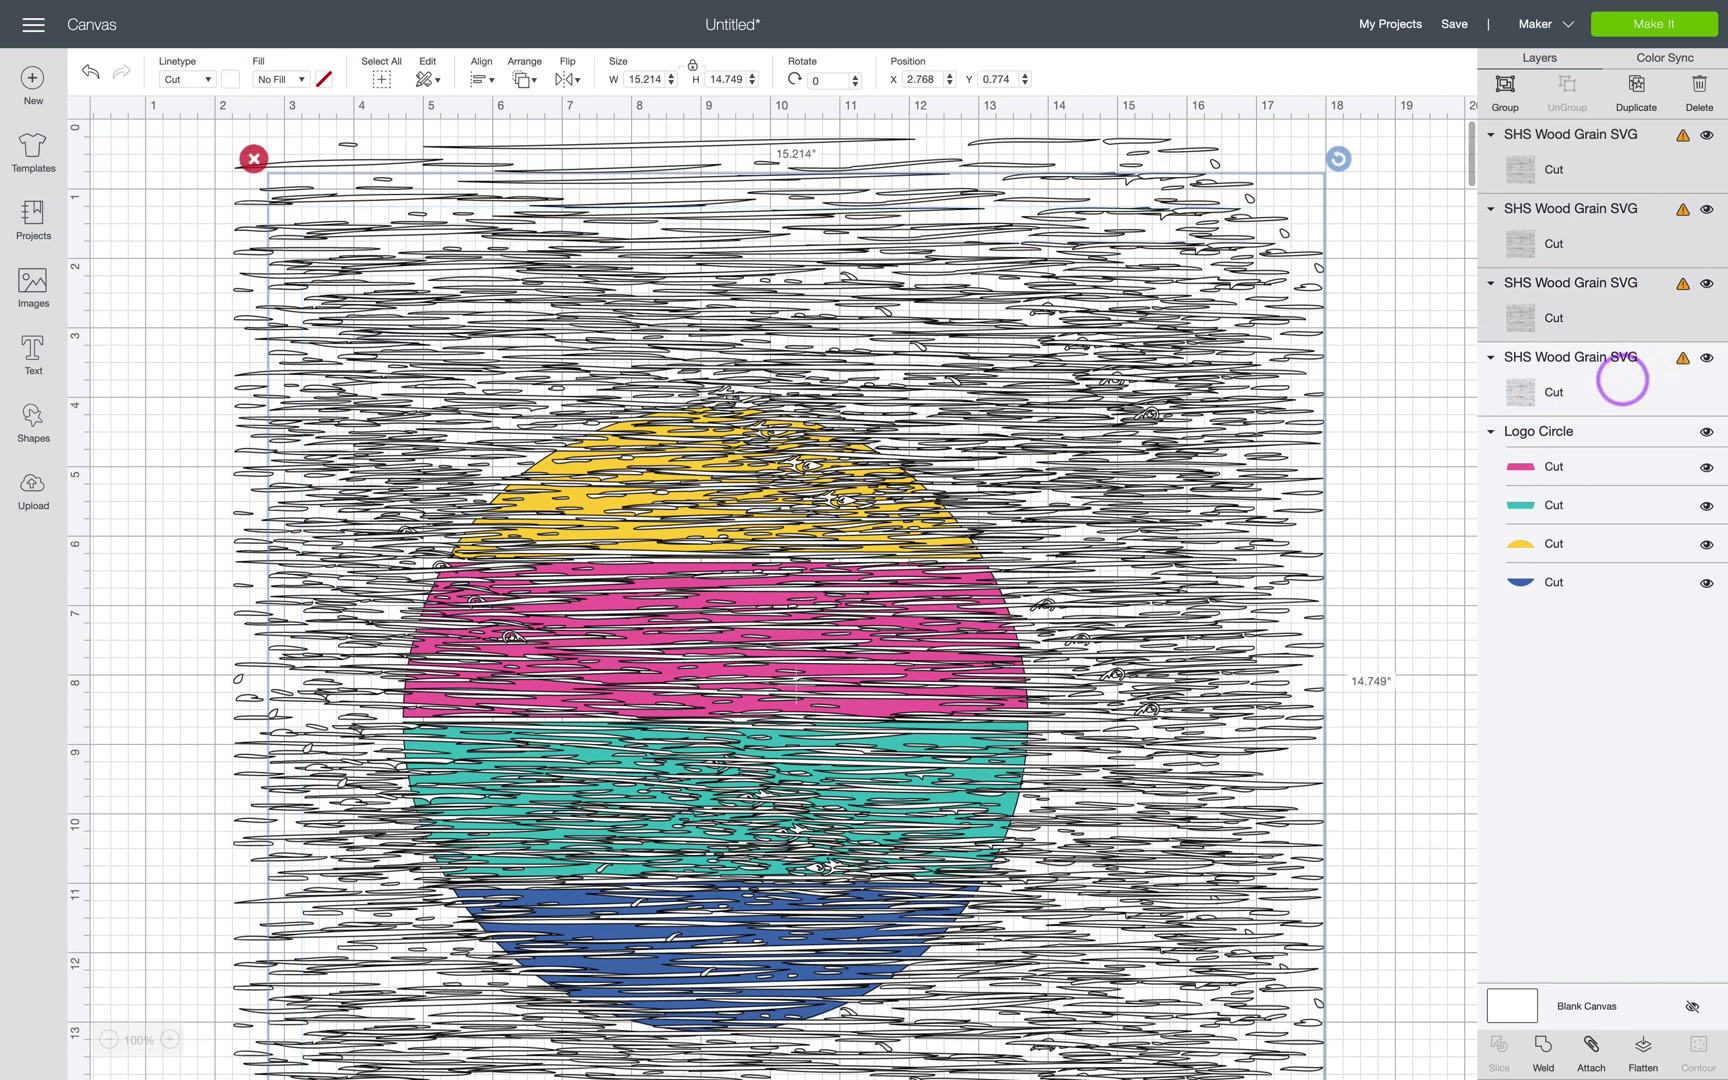
click(1622, 380)
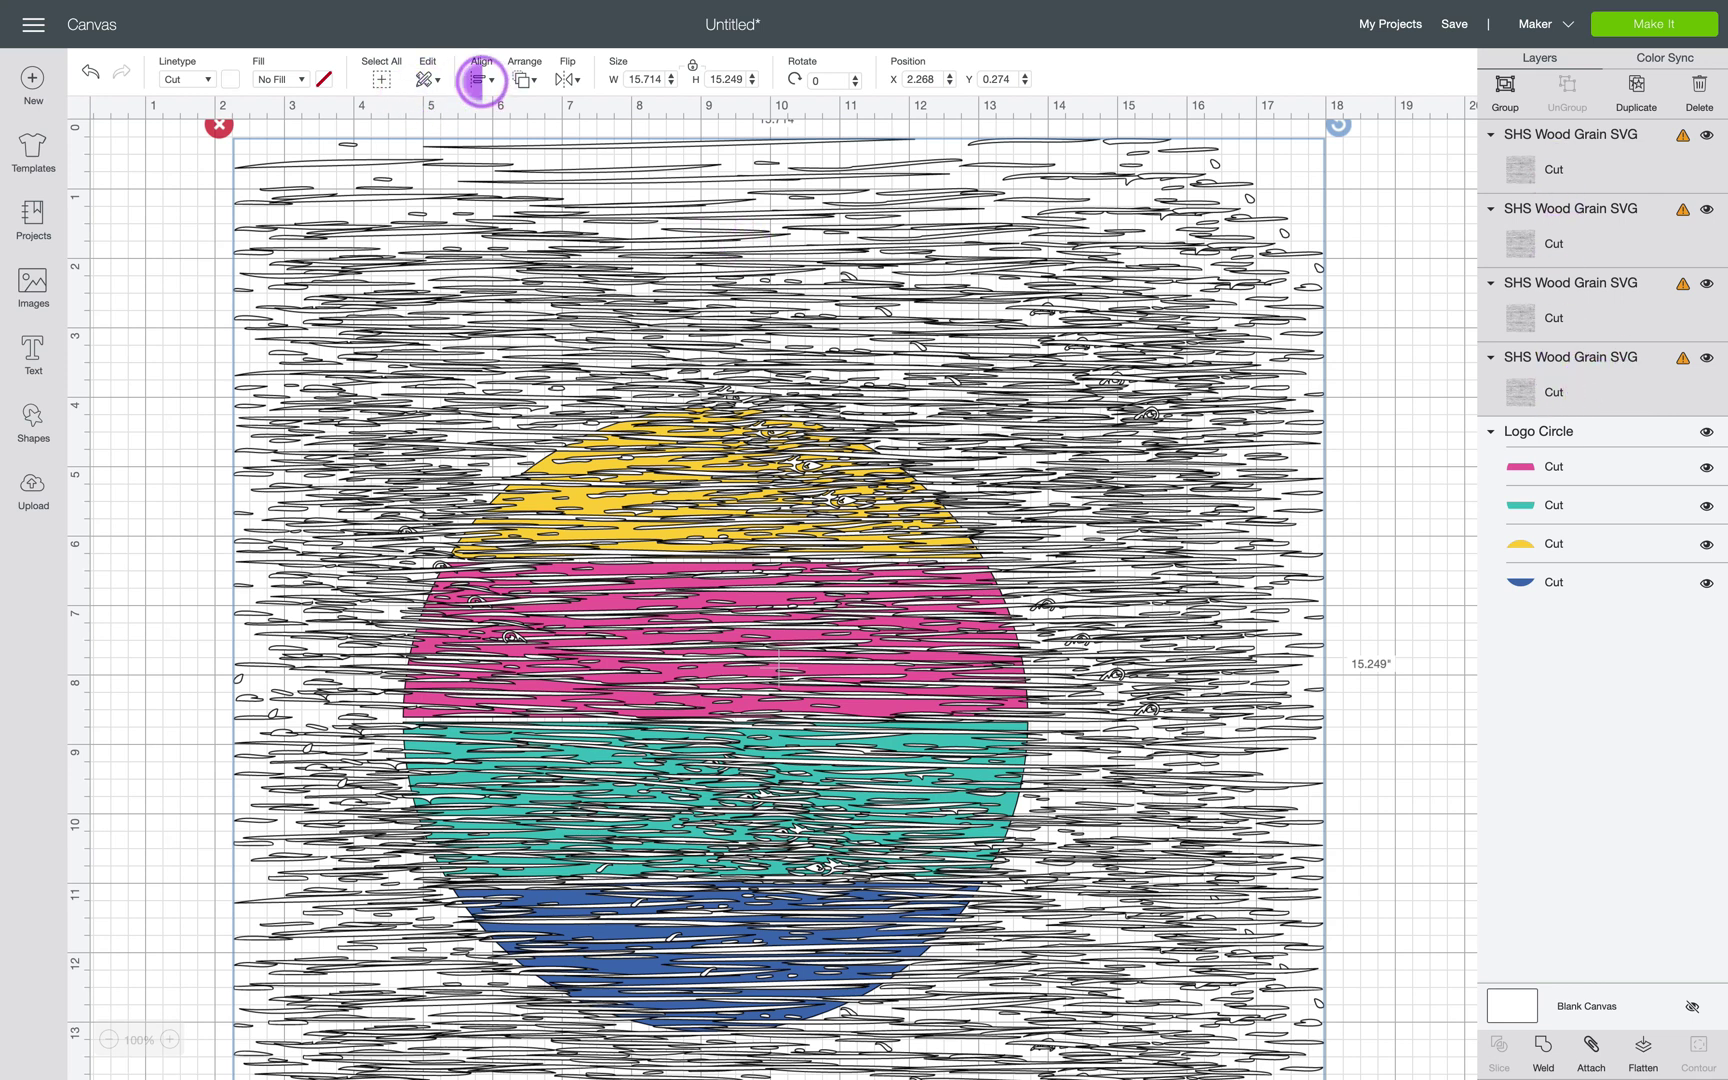
click(480, 80)
click(515, 289)
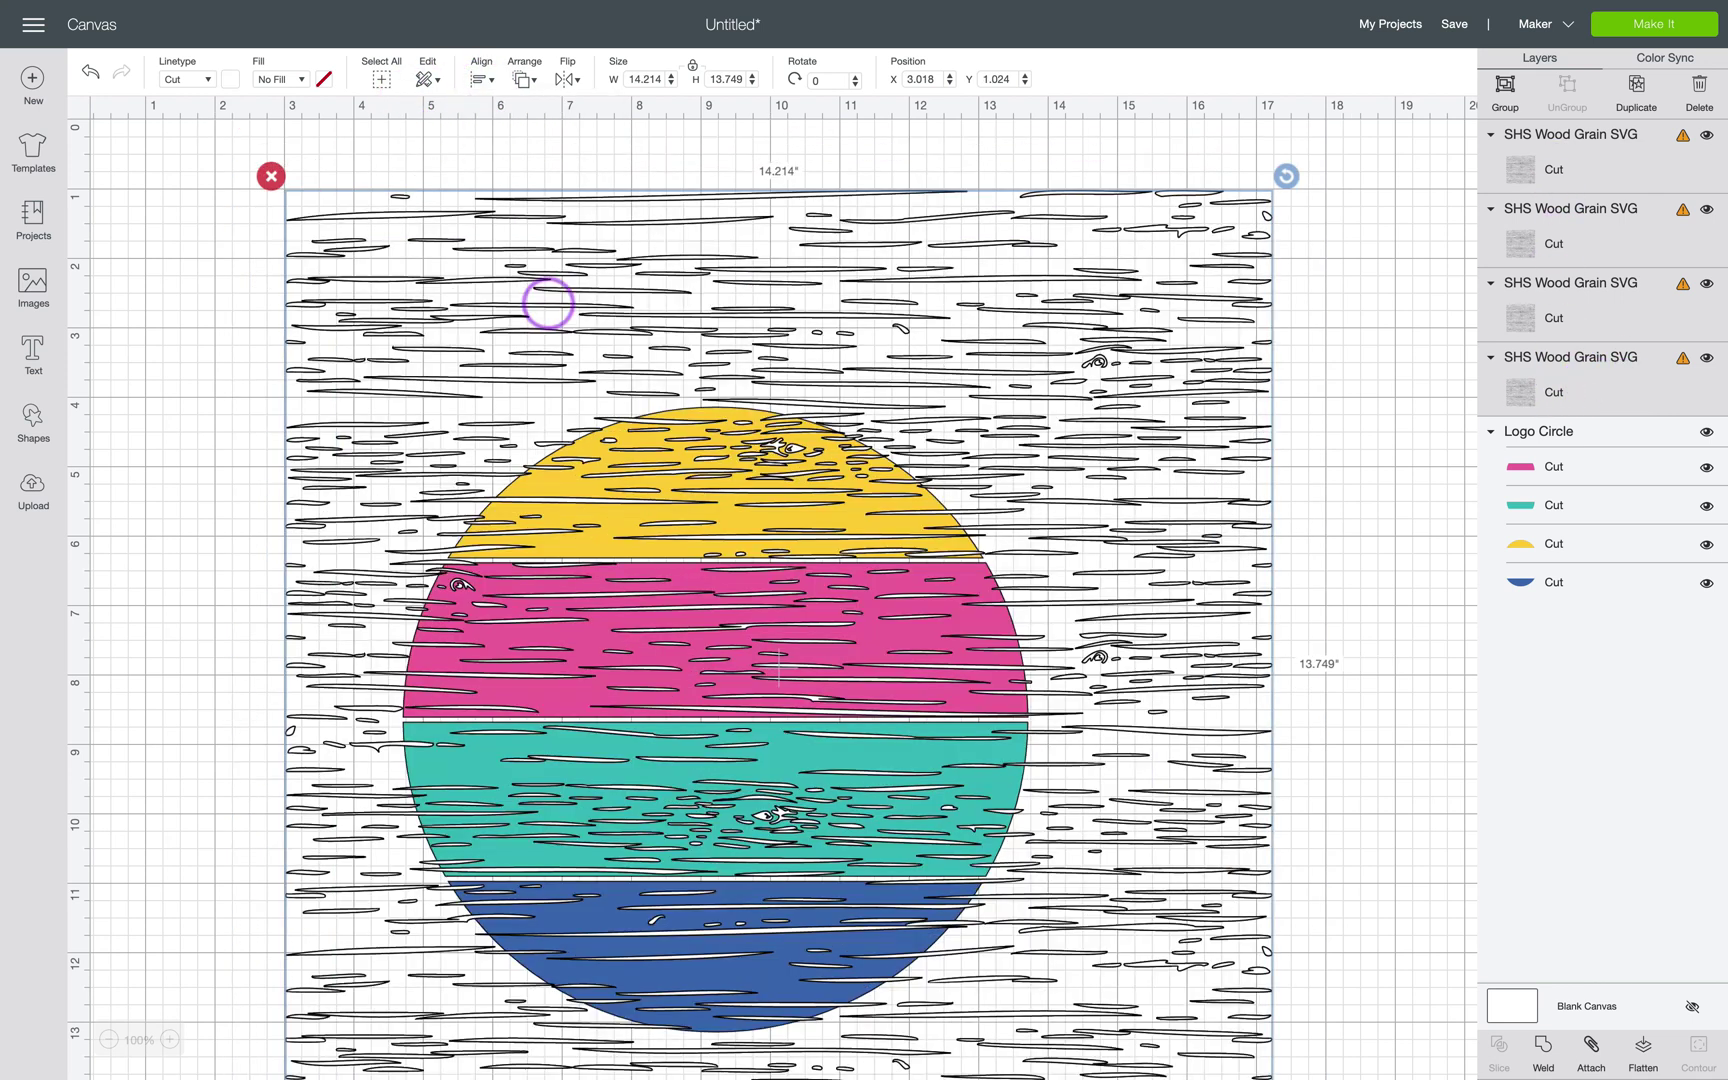
scroll(348, 318, down, 3)
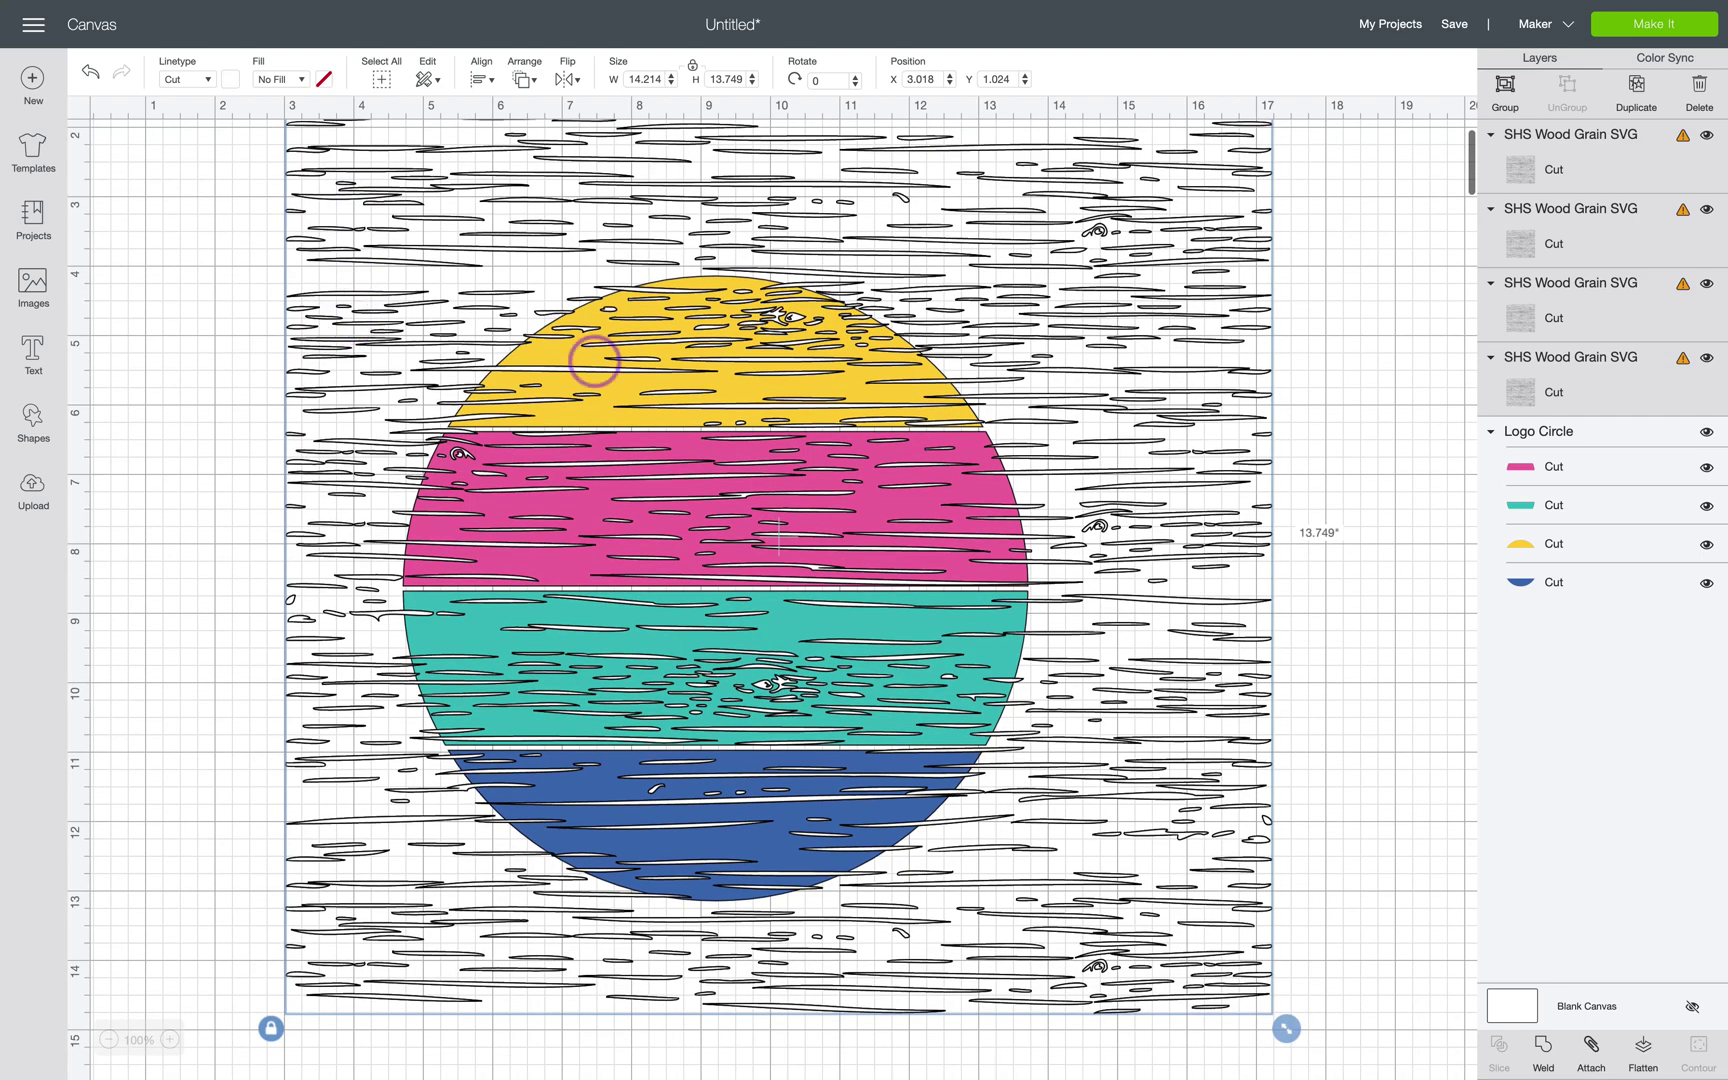
click(1260, 327)
drag(1260, 327, 1239, 297)
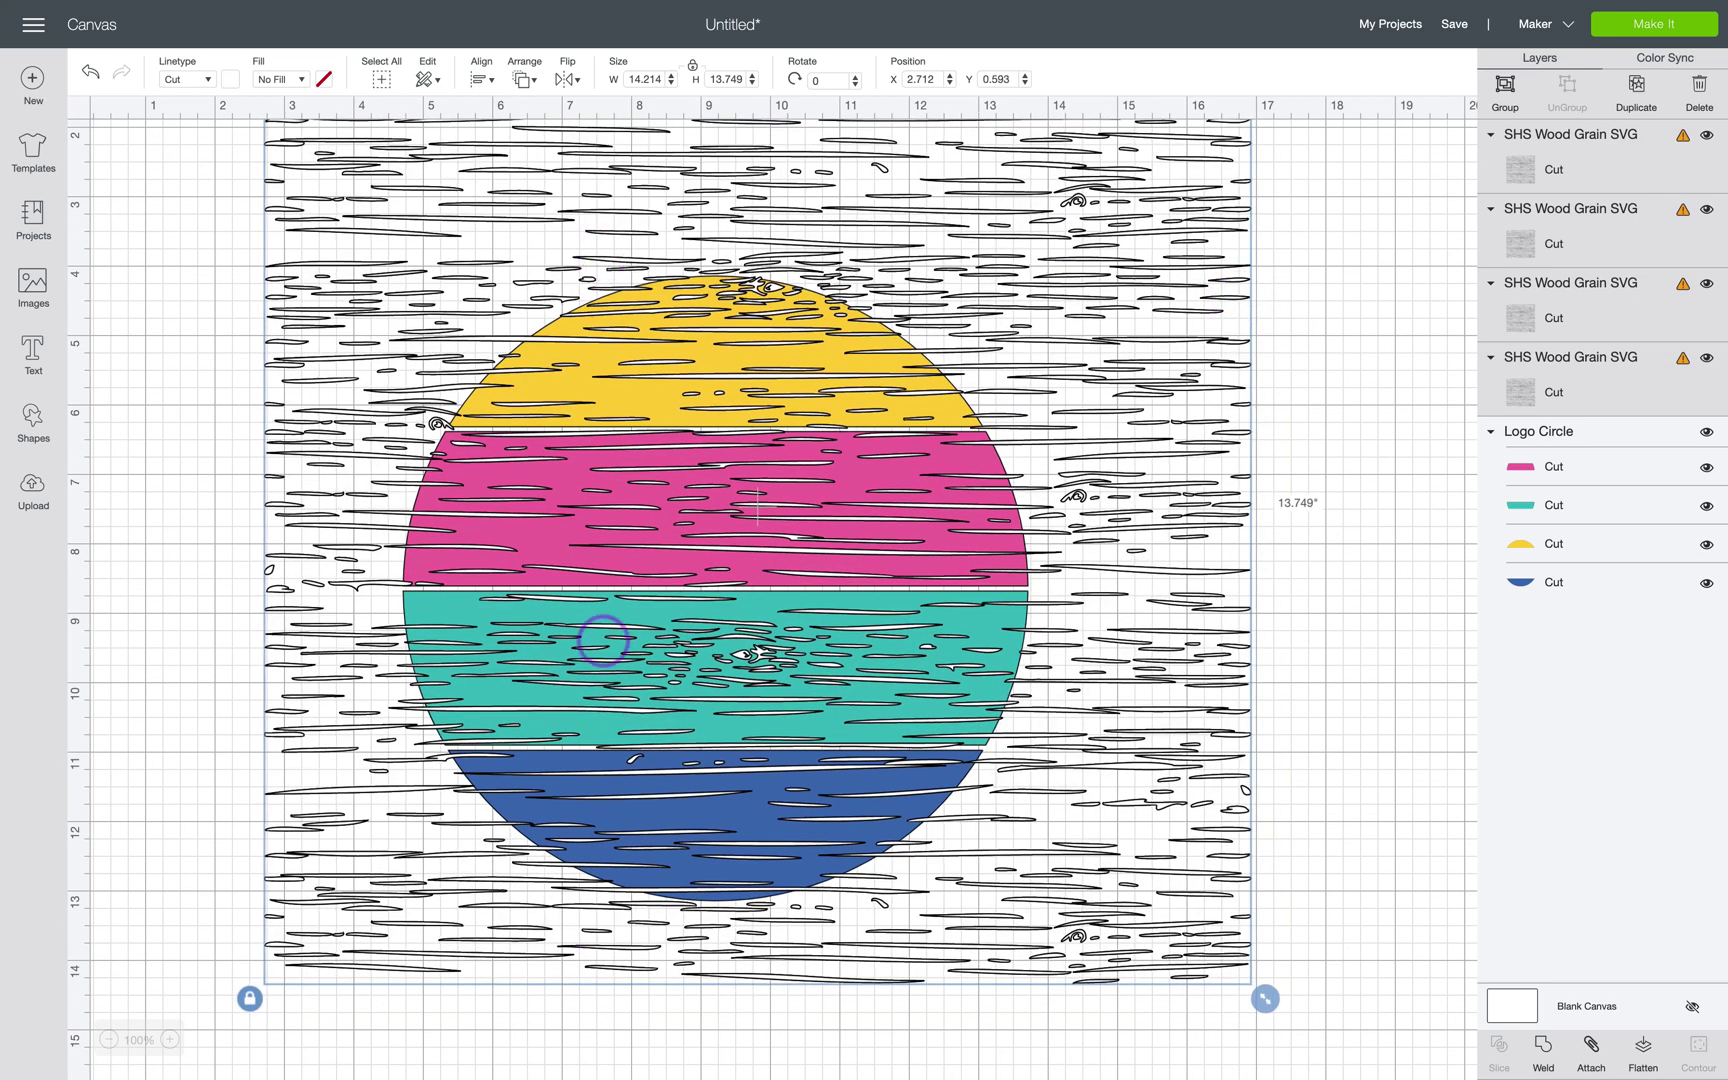
click(1418, 428)
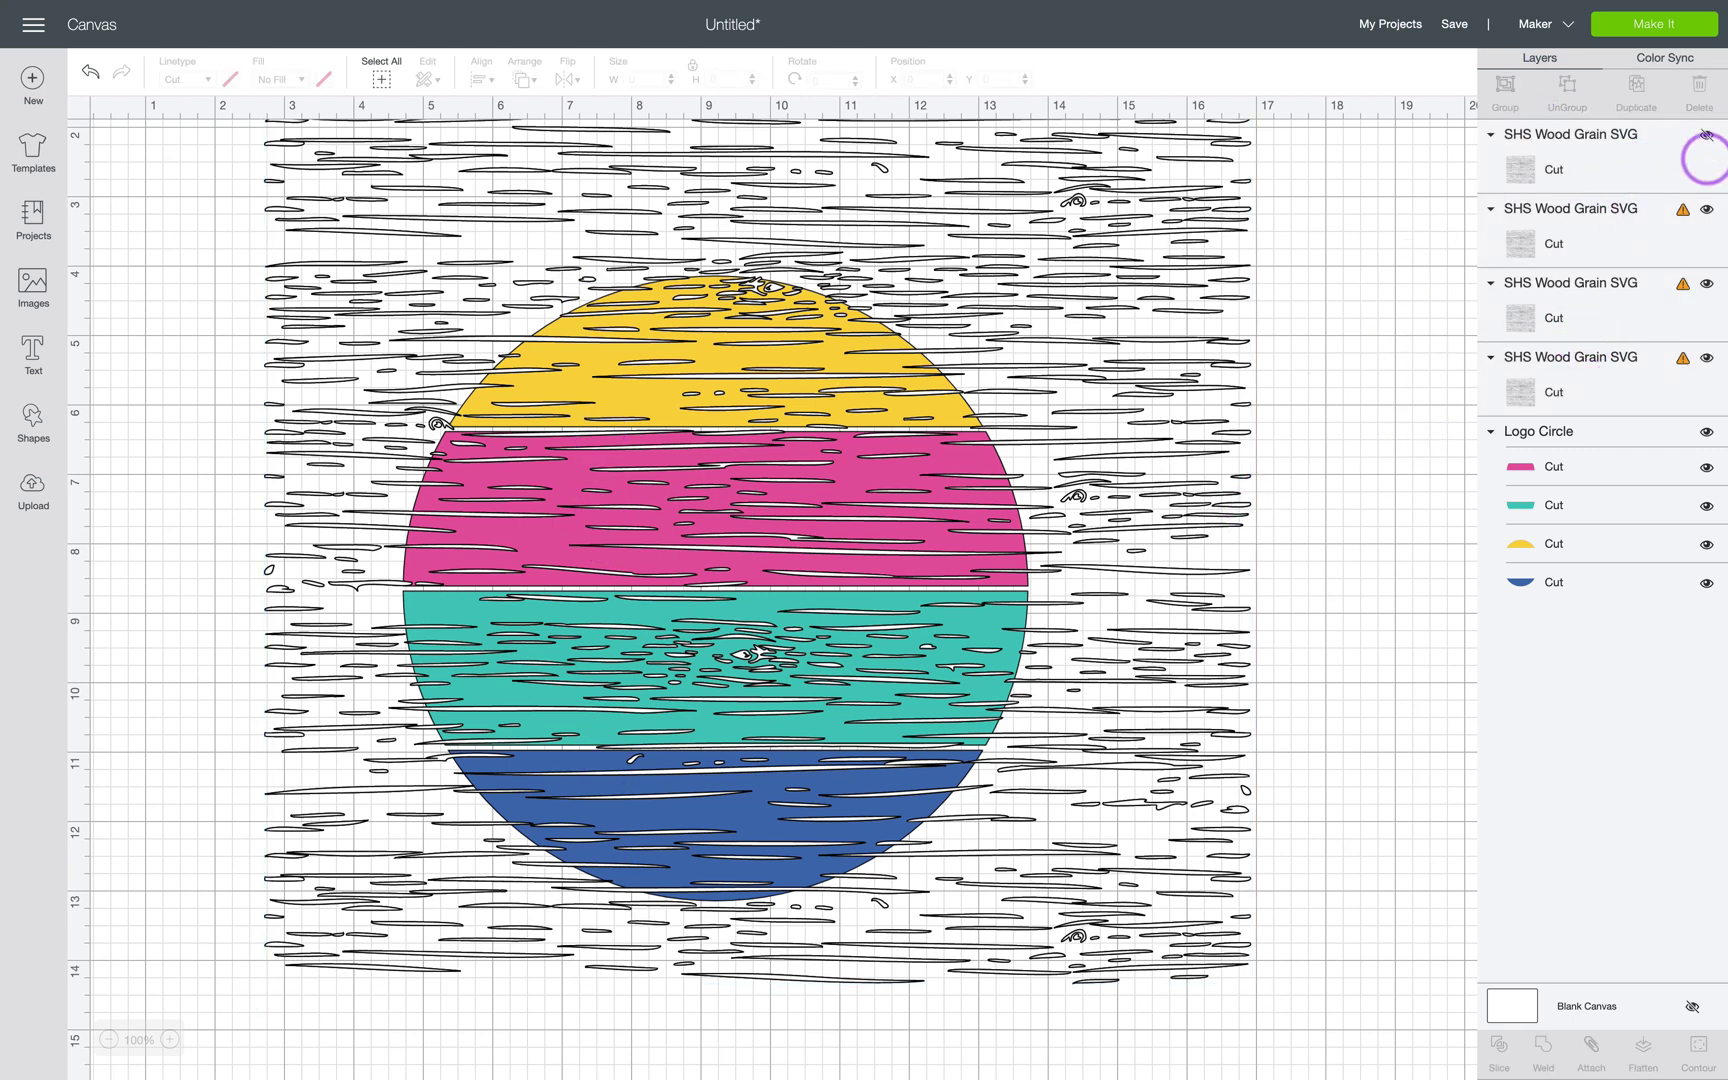
Hide the extra wood-grain copies, leaving one visible over the circle.
click(1706, 207)
click(1706, 283)
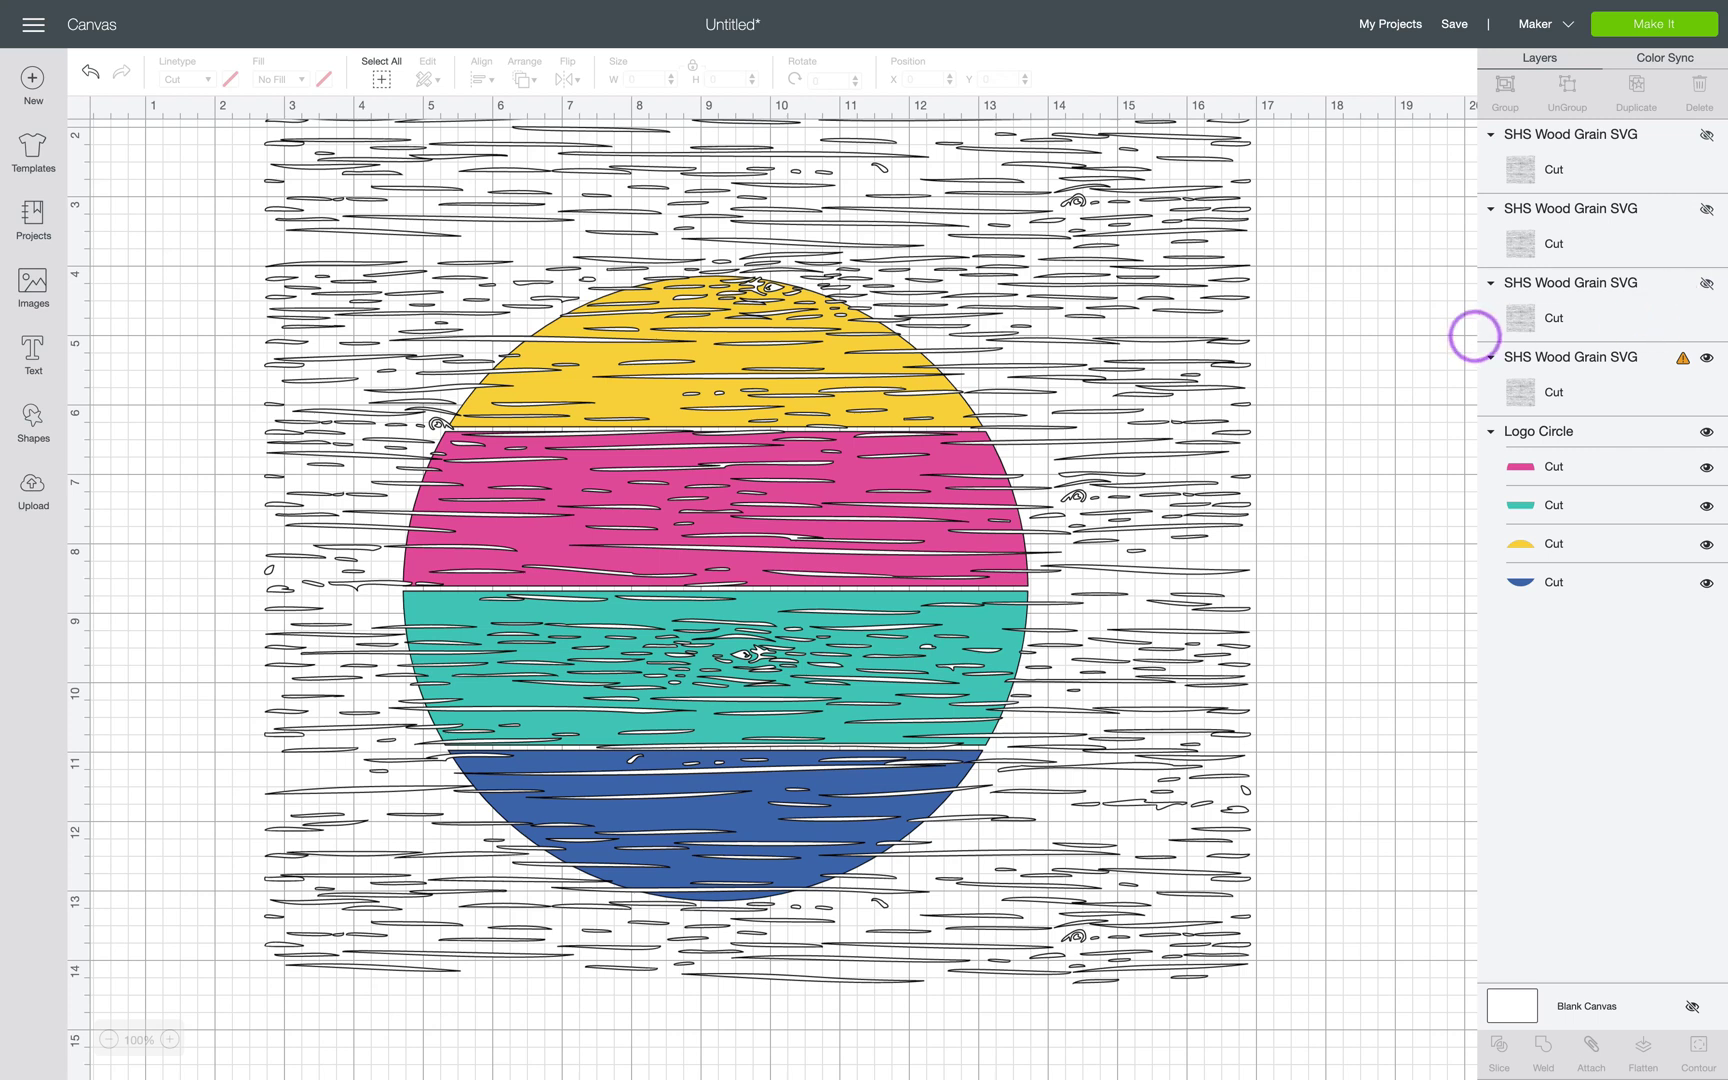
click(1226, 342)
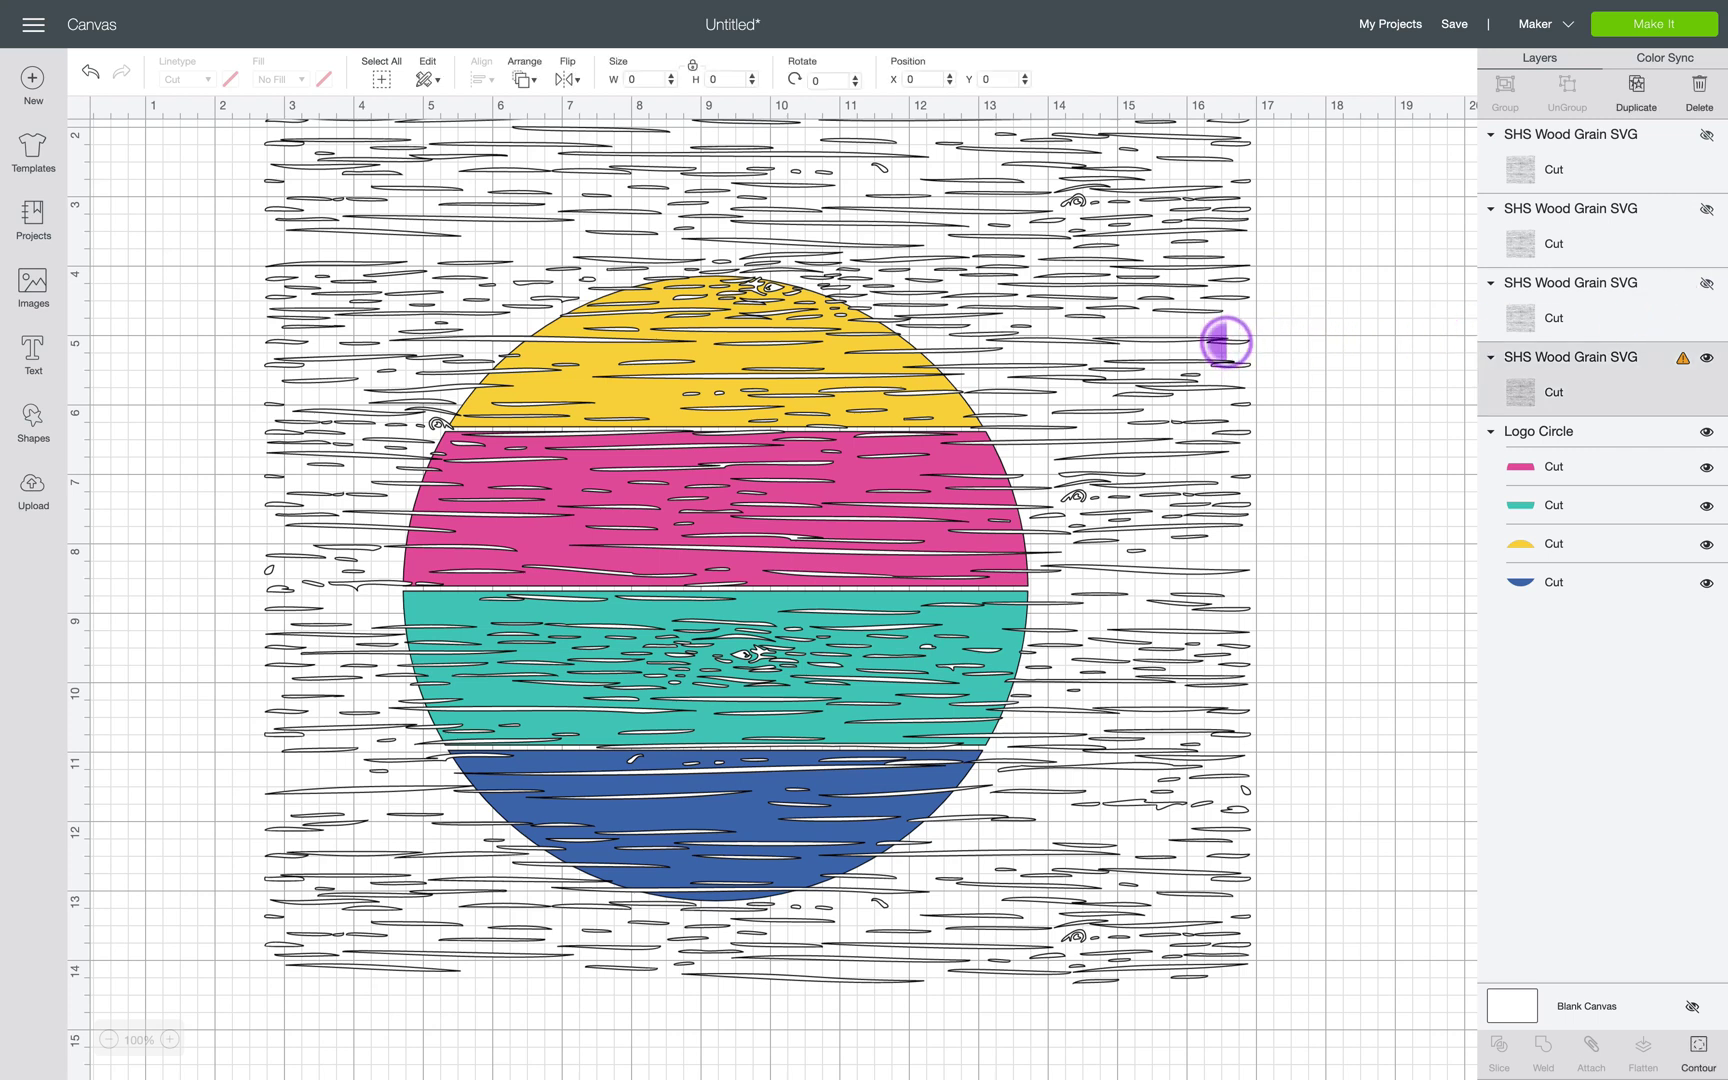
Slice the pink stripe with the wood grain and delete the first leftover slice piece.
click(1617, 463)
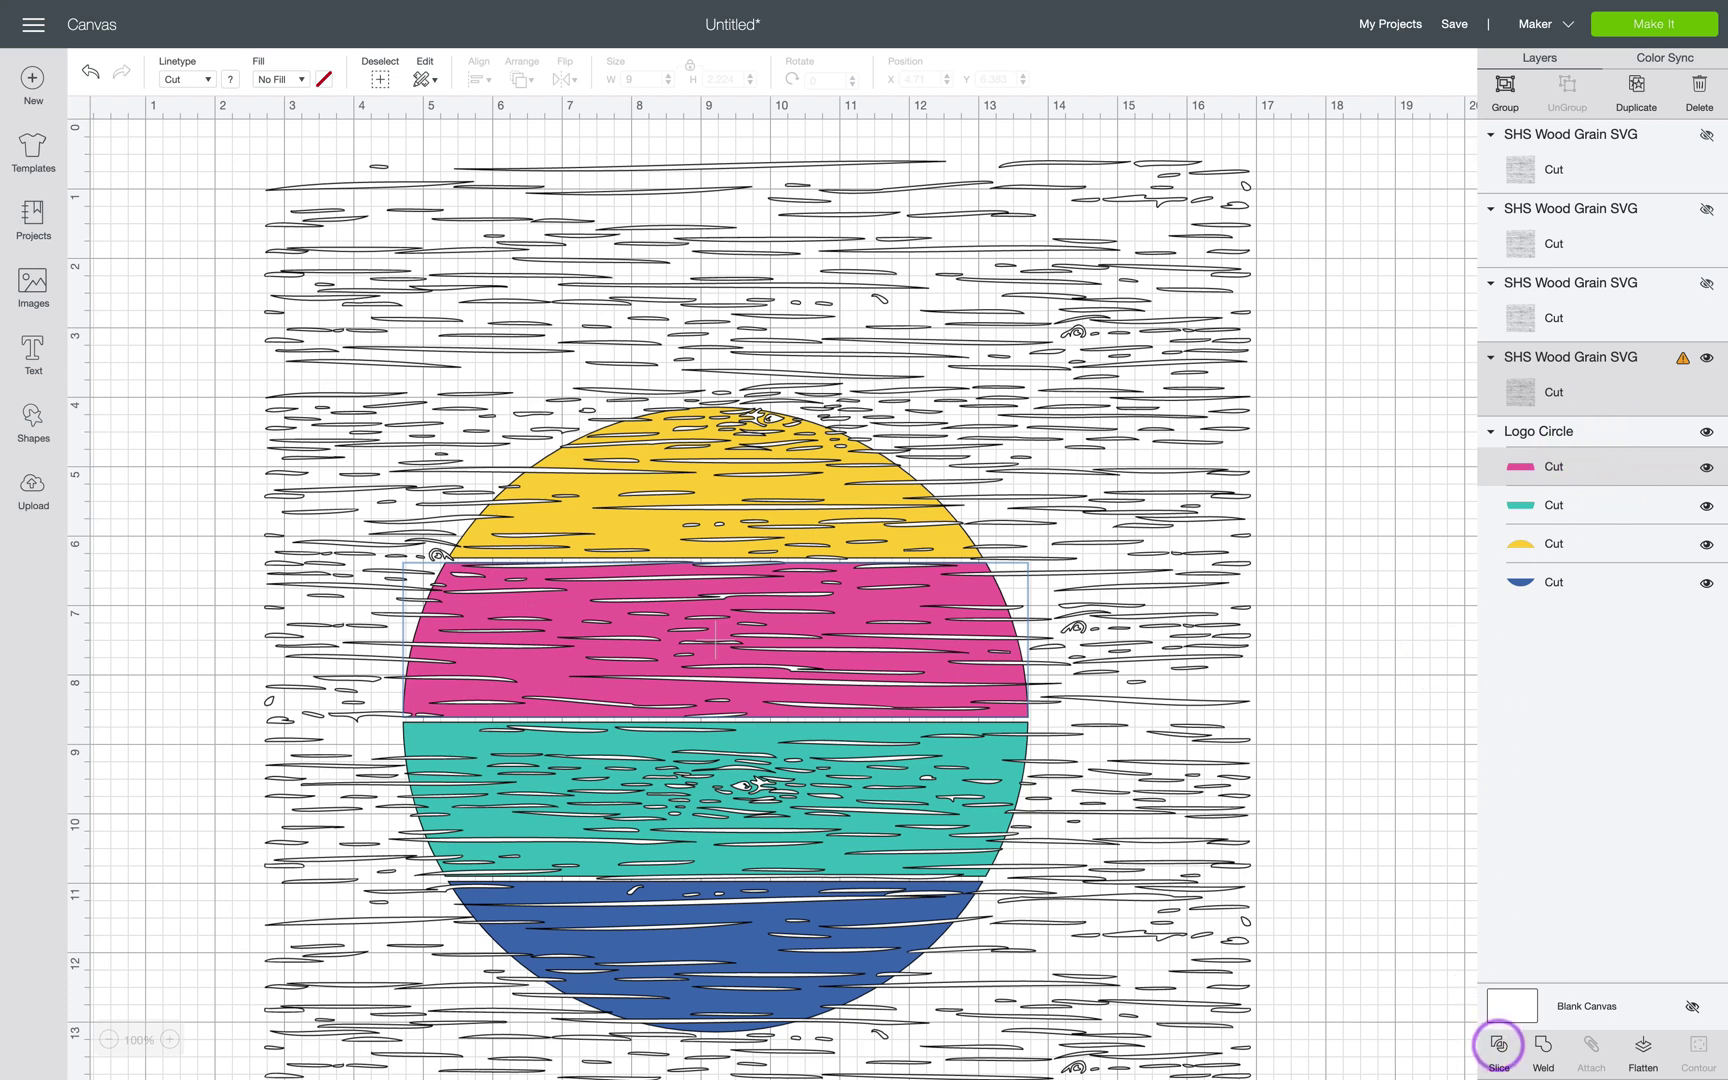
click(1499, 1045)
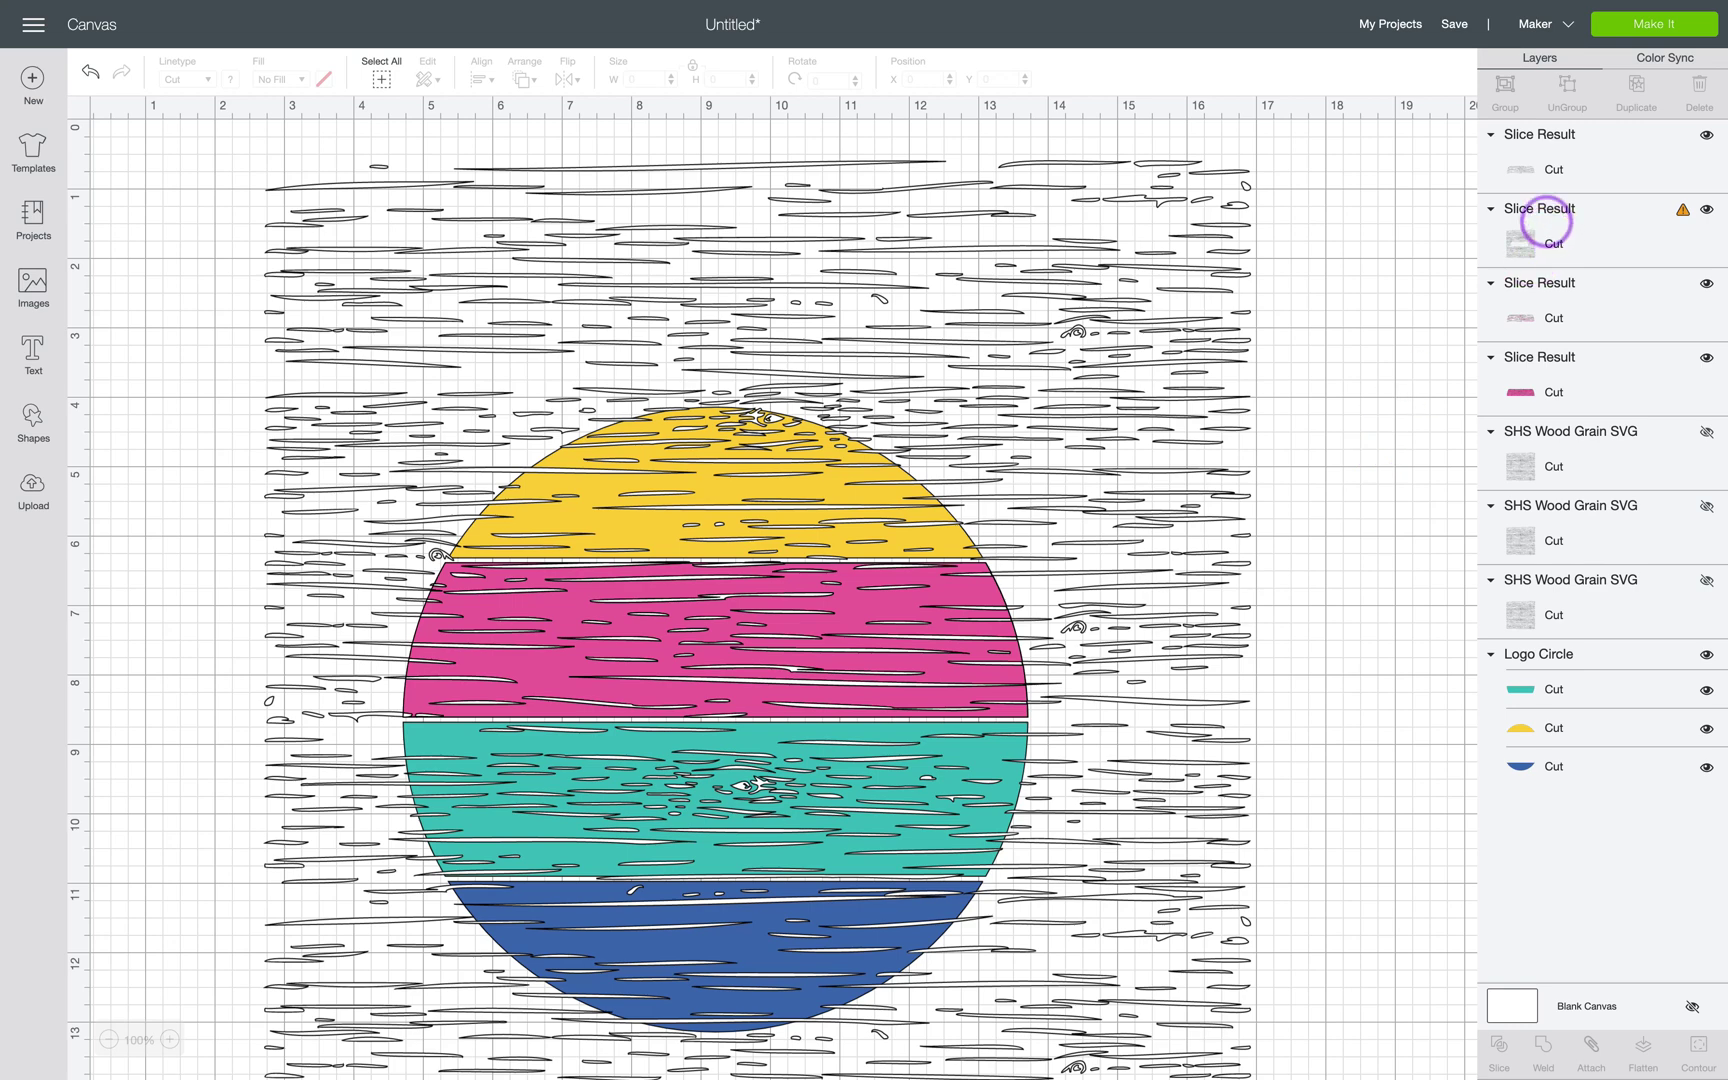
click(1597, 165)
drag(1148, 200, 1302, 160)
key(Delete)
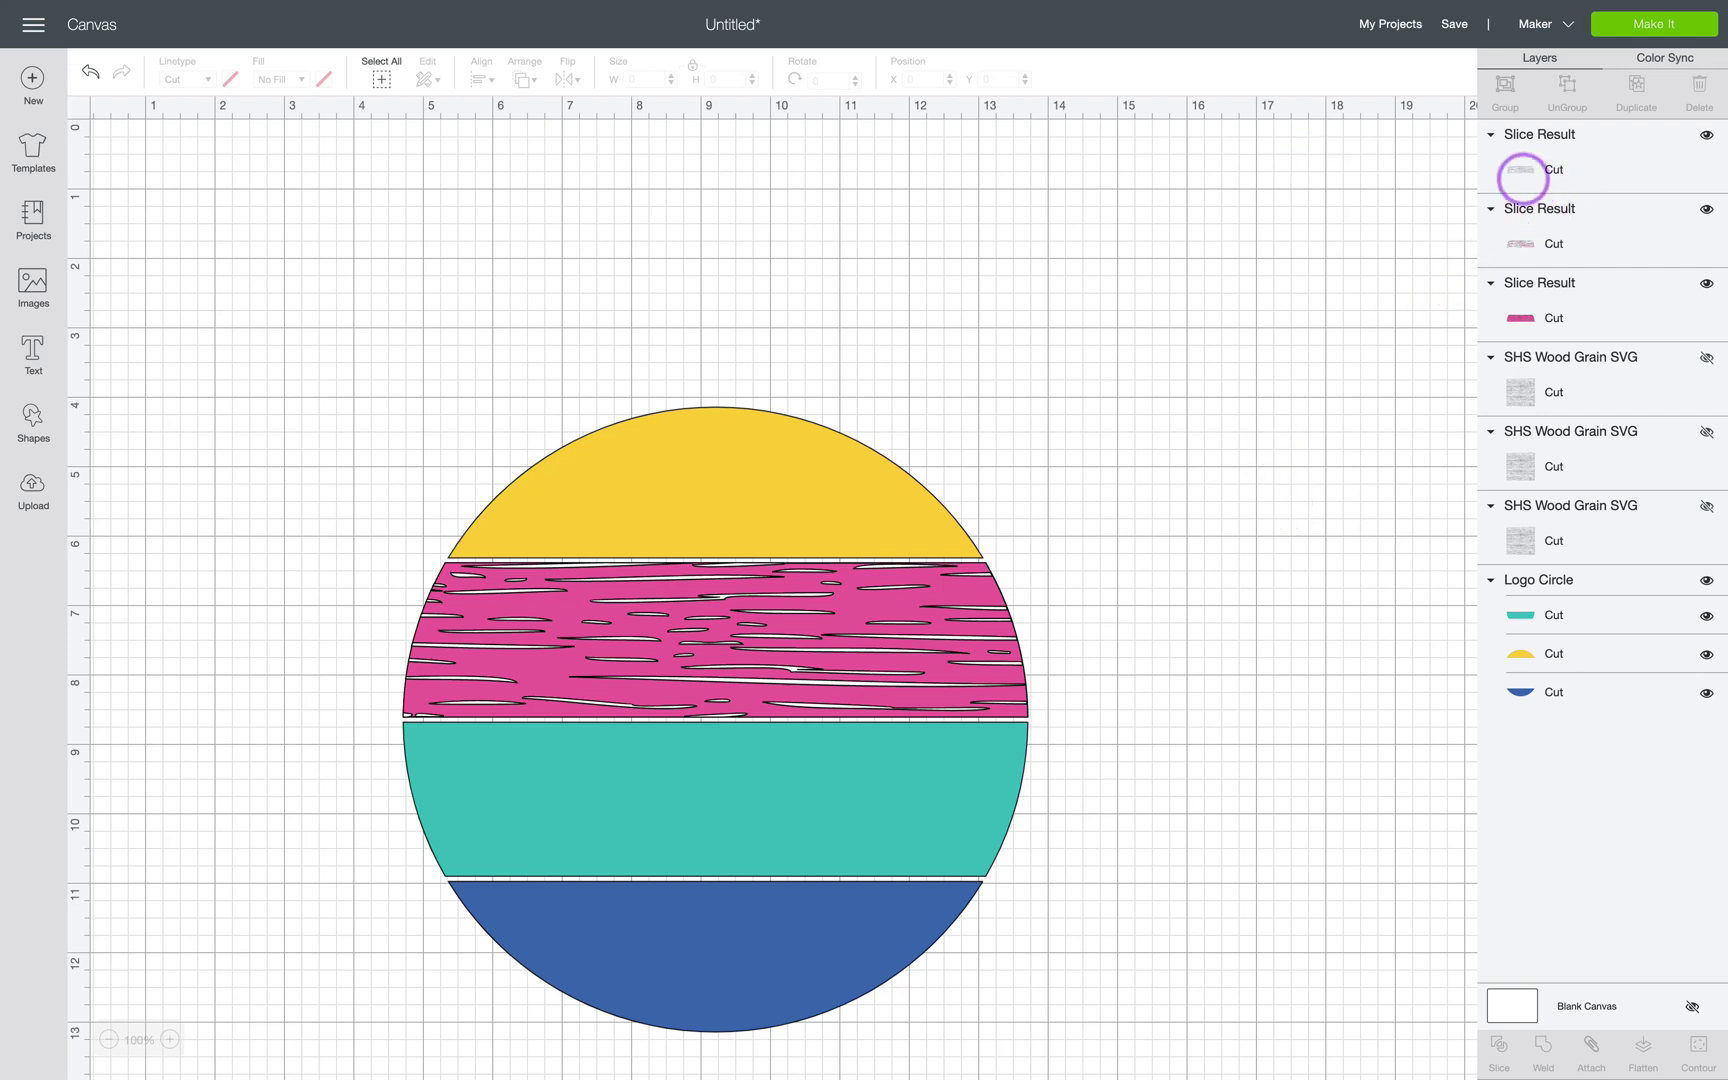
Delete the remaining leftover slice pieces, keeping the textured pink band in place.
click(1629, 158)
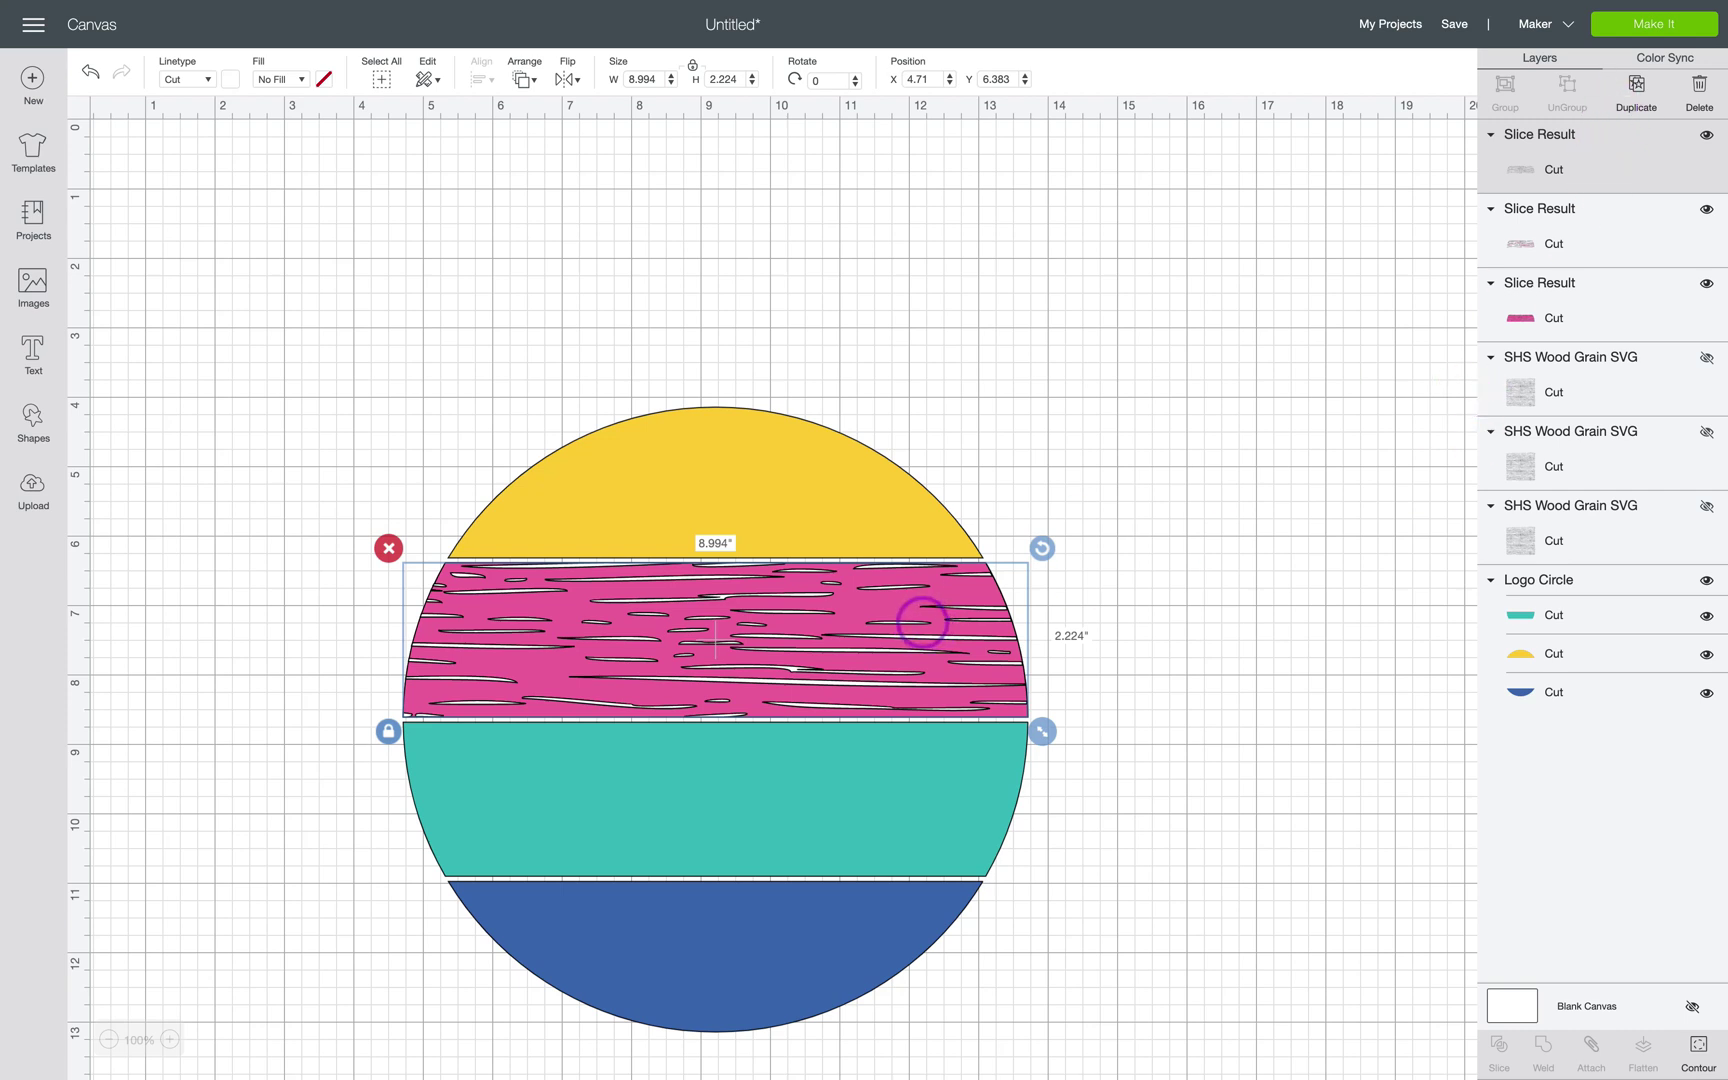
drag(921, 621, 1243, 373)
key(Delete)
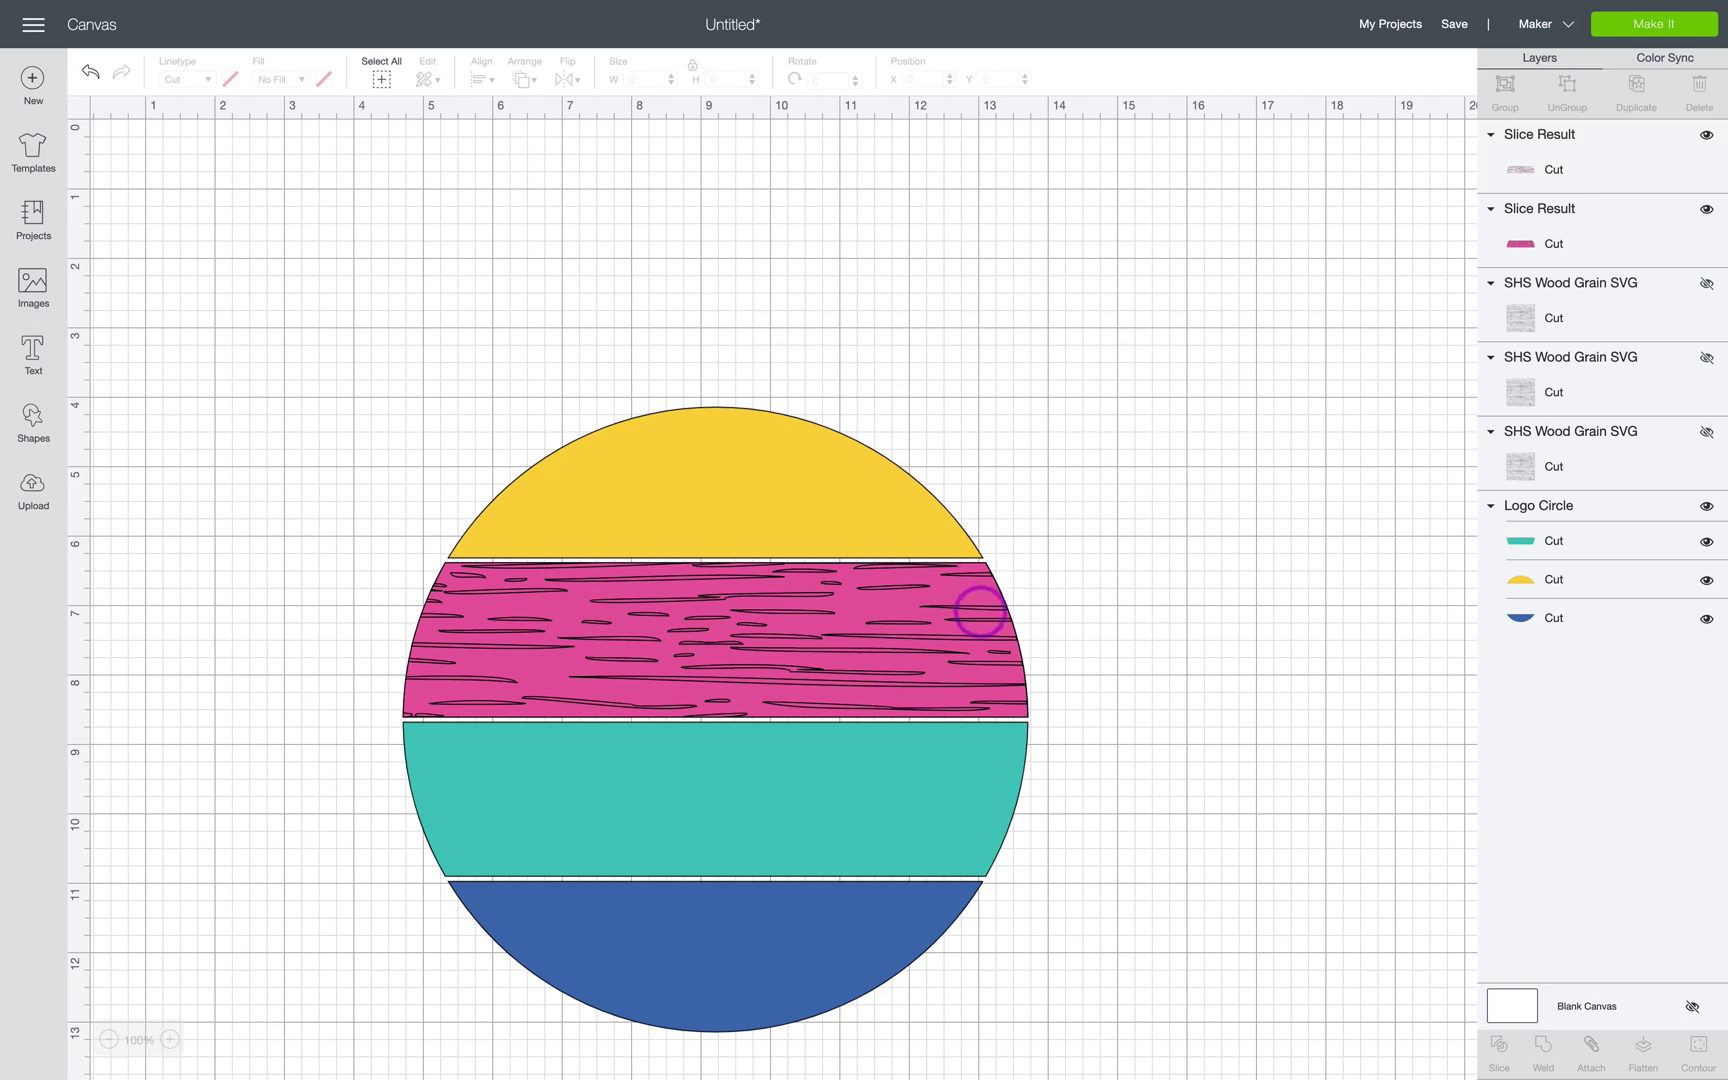
drag(980, 612, 1298, 285)
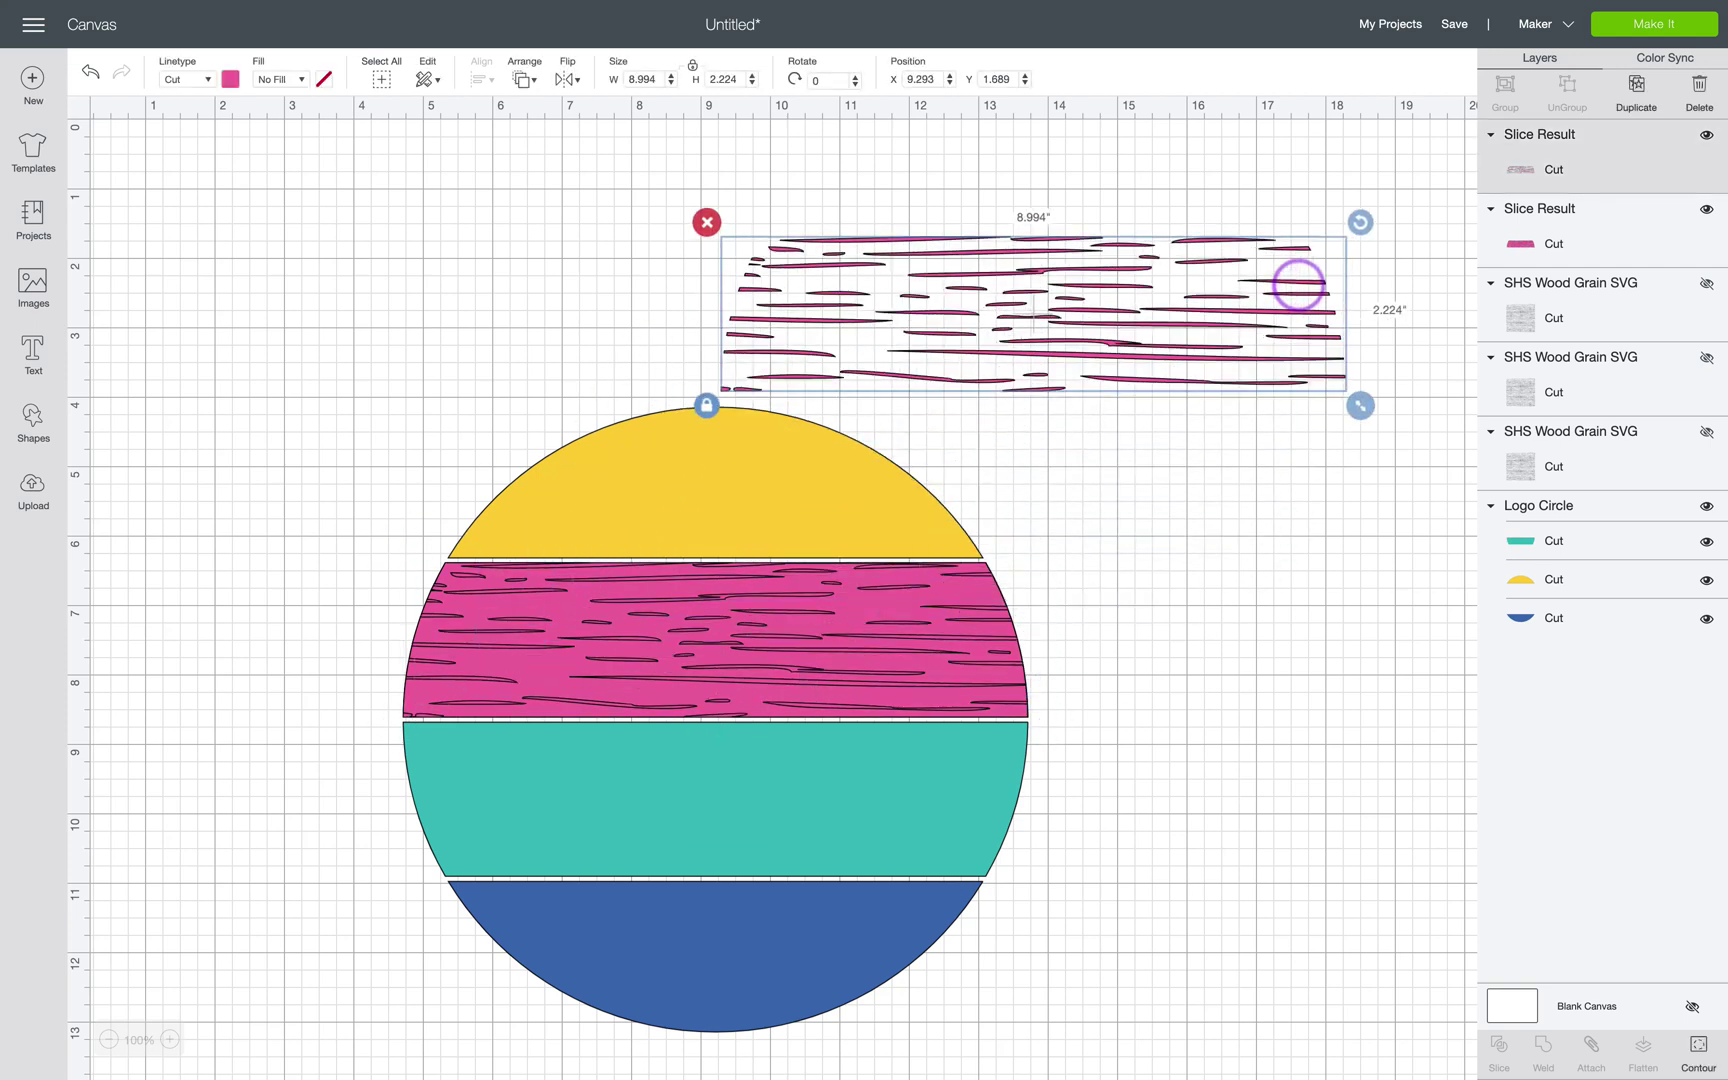
key(Delete)
click(1608, 156)
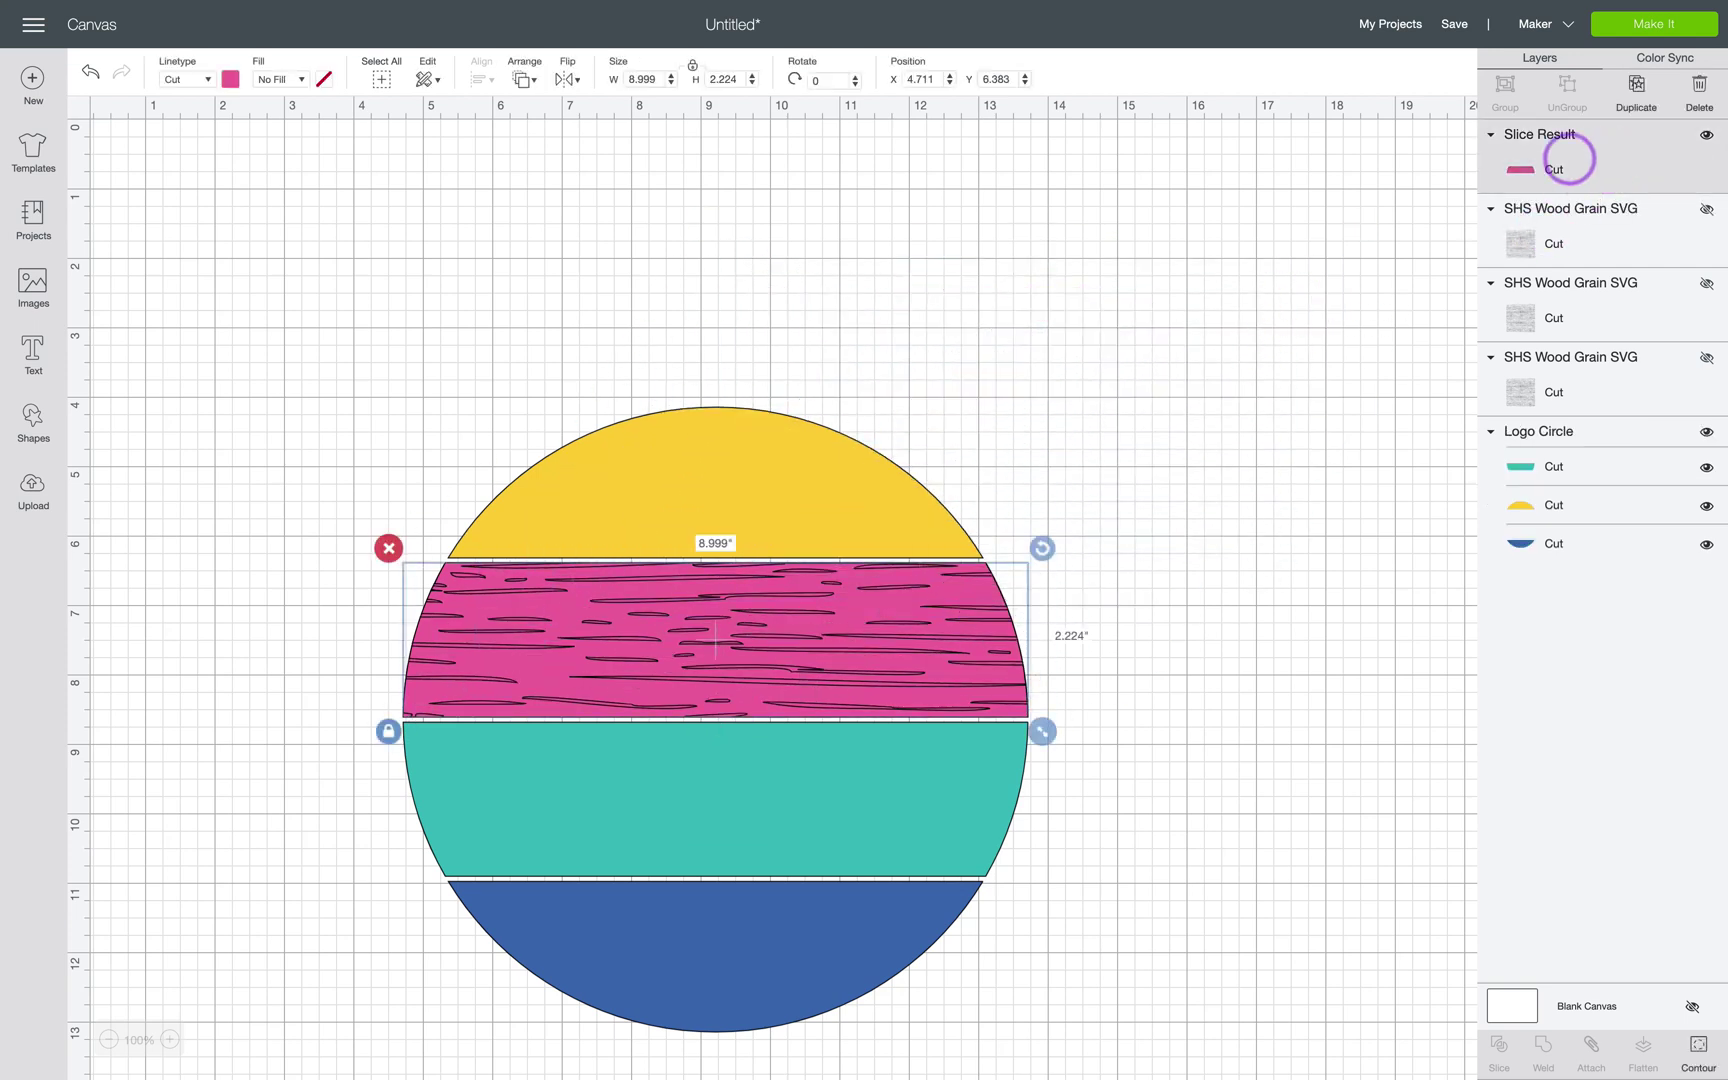
drag(978, 600, 1110, 565)
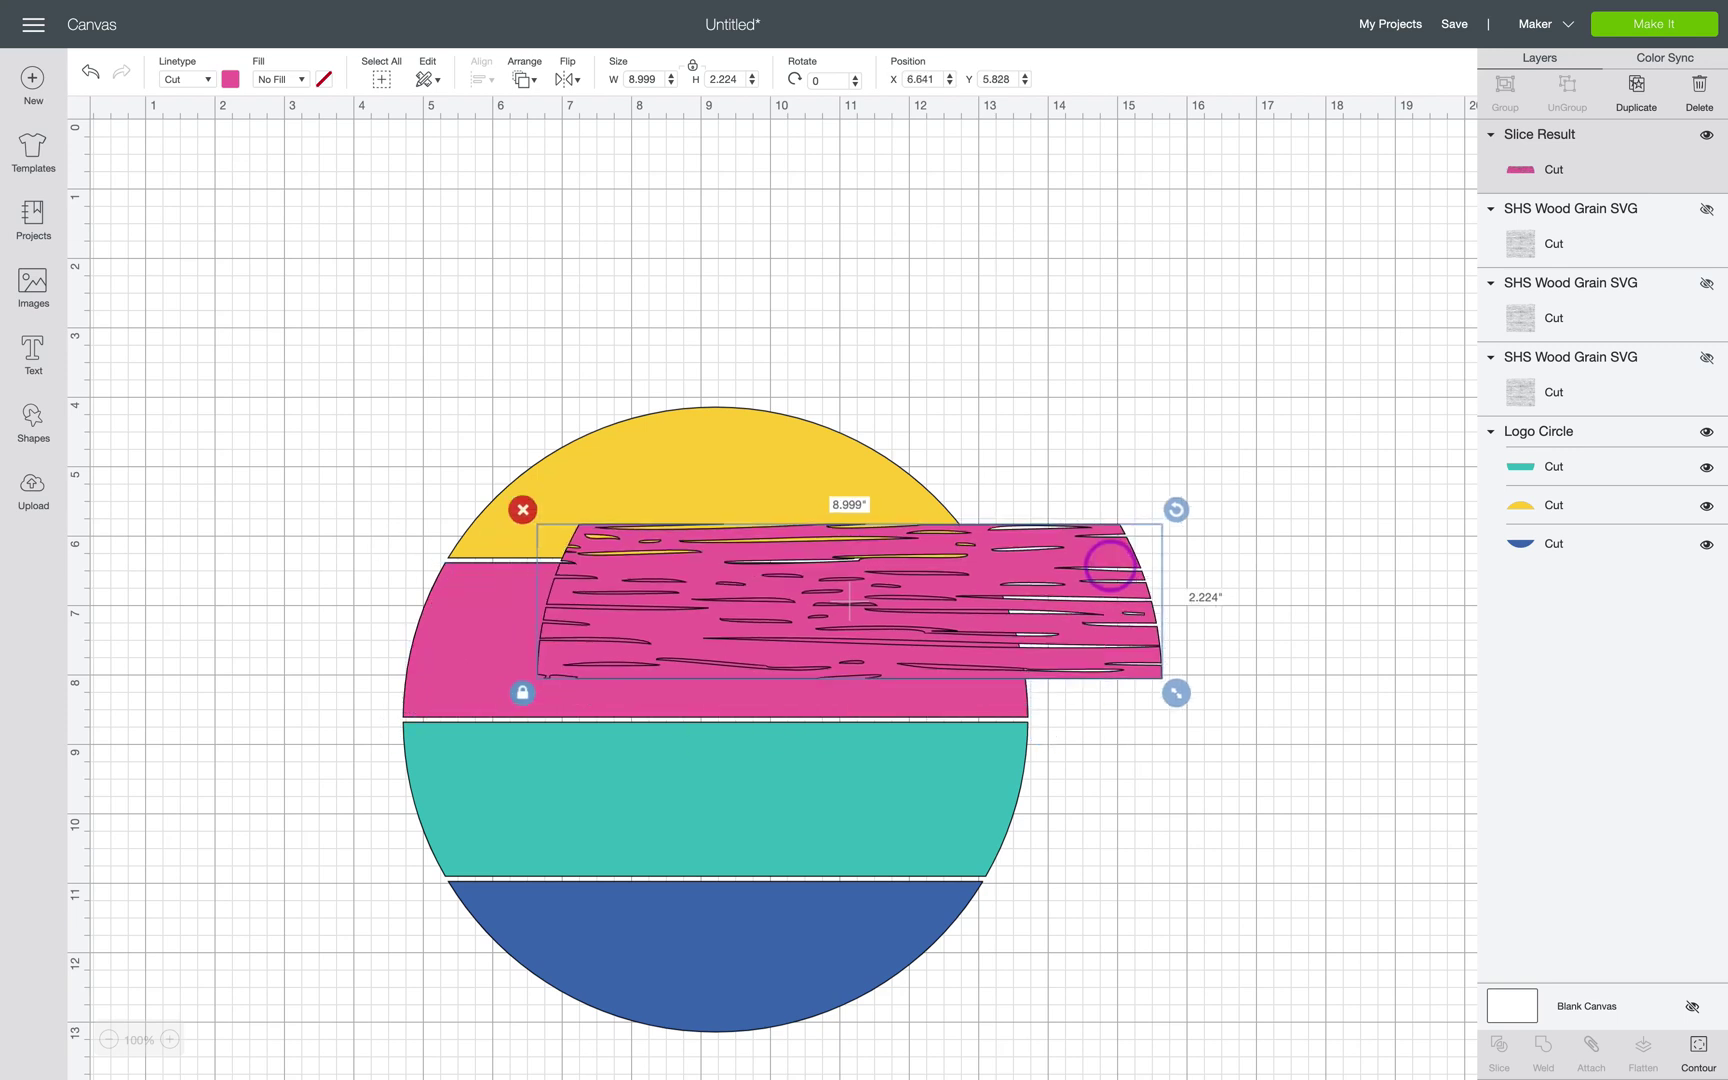
key(ctrl+z)
scroll(409, 725, down, 5)
scroll(409, 725, left, 1)
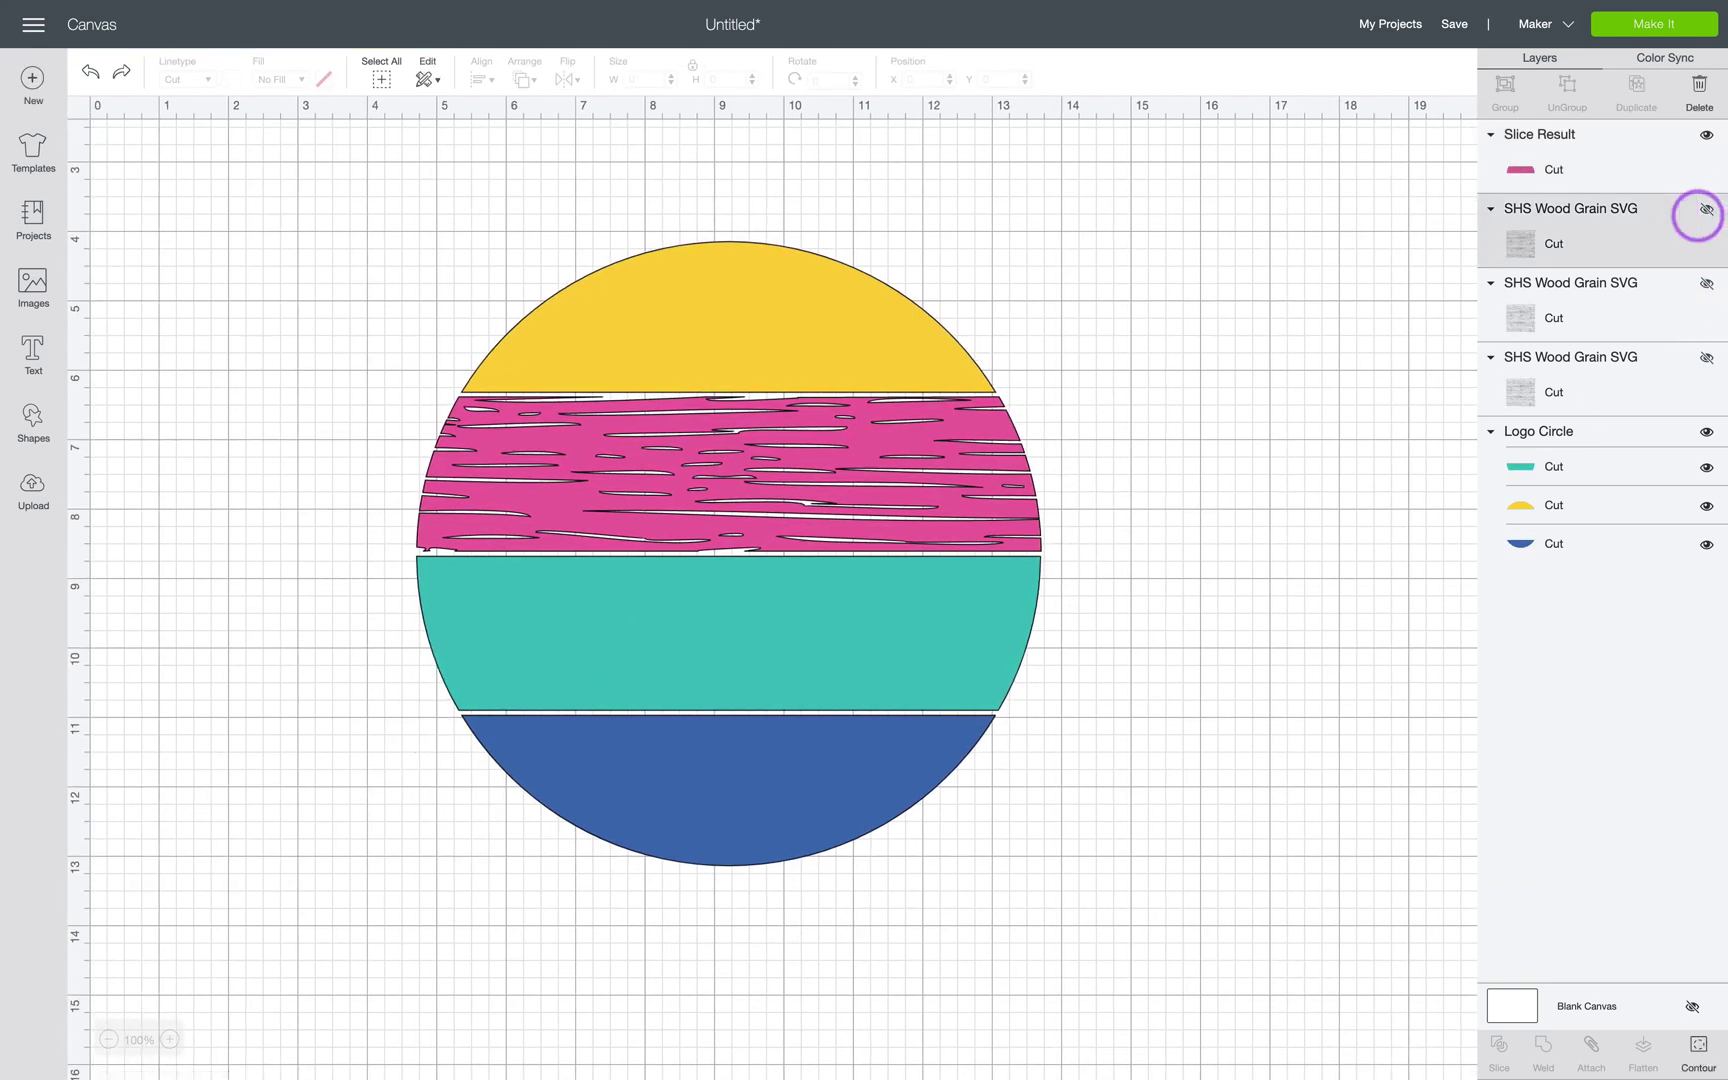
Slice the teal stripe with the next wood-grain copy and delete the stray grain pieces.
click(1706, 210)
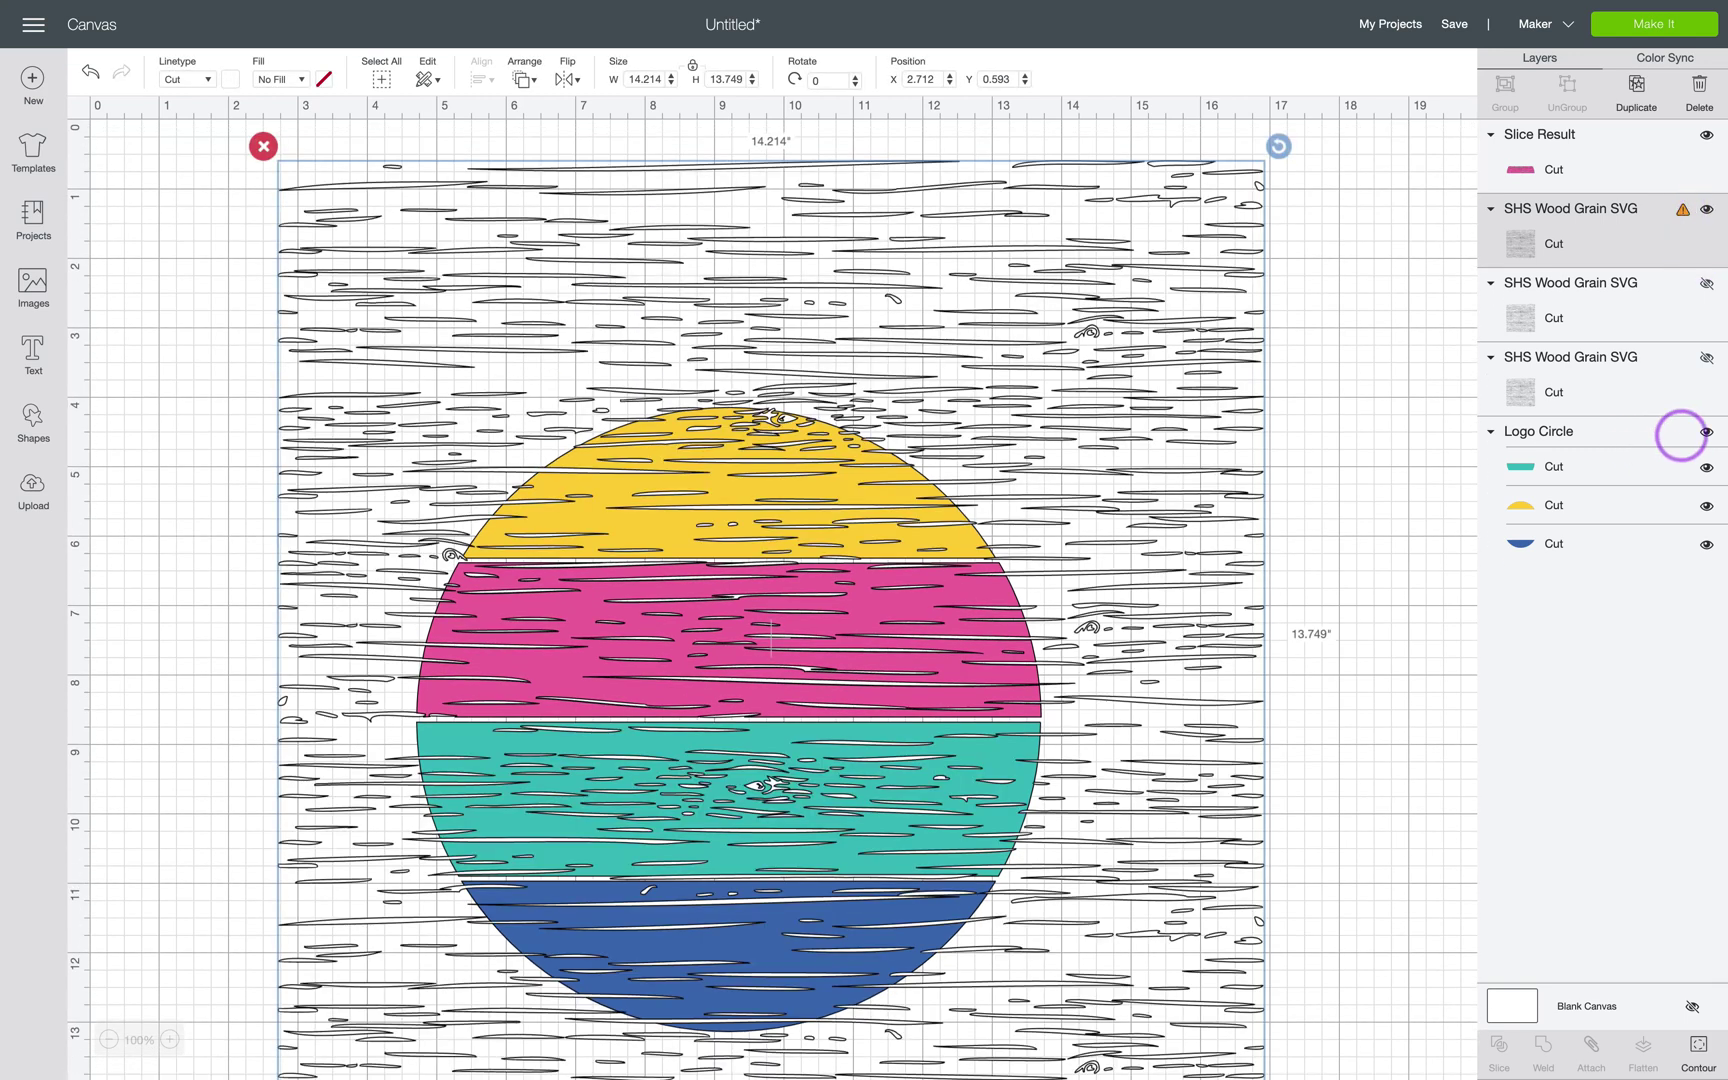
click(1645, 465)
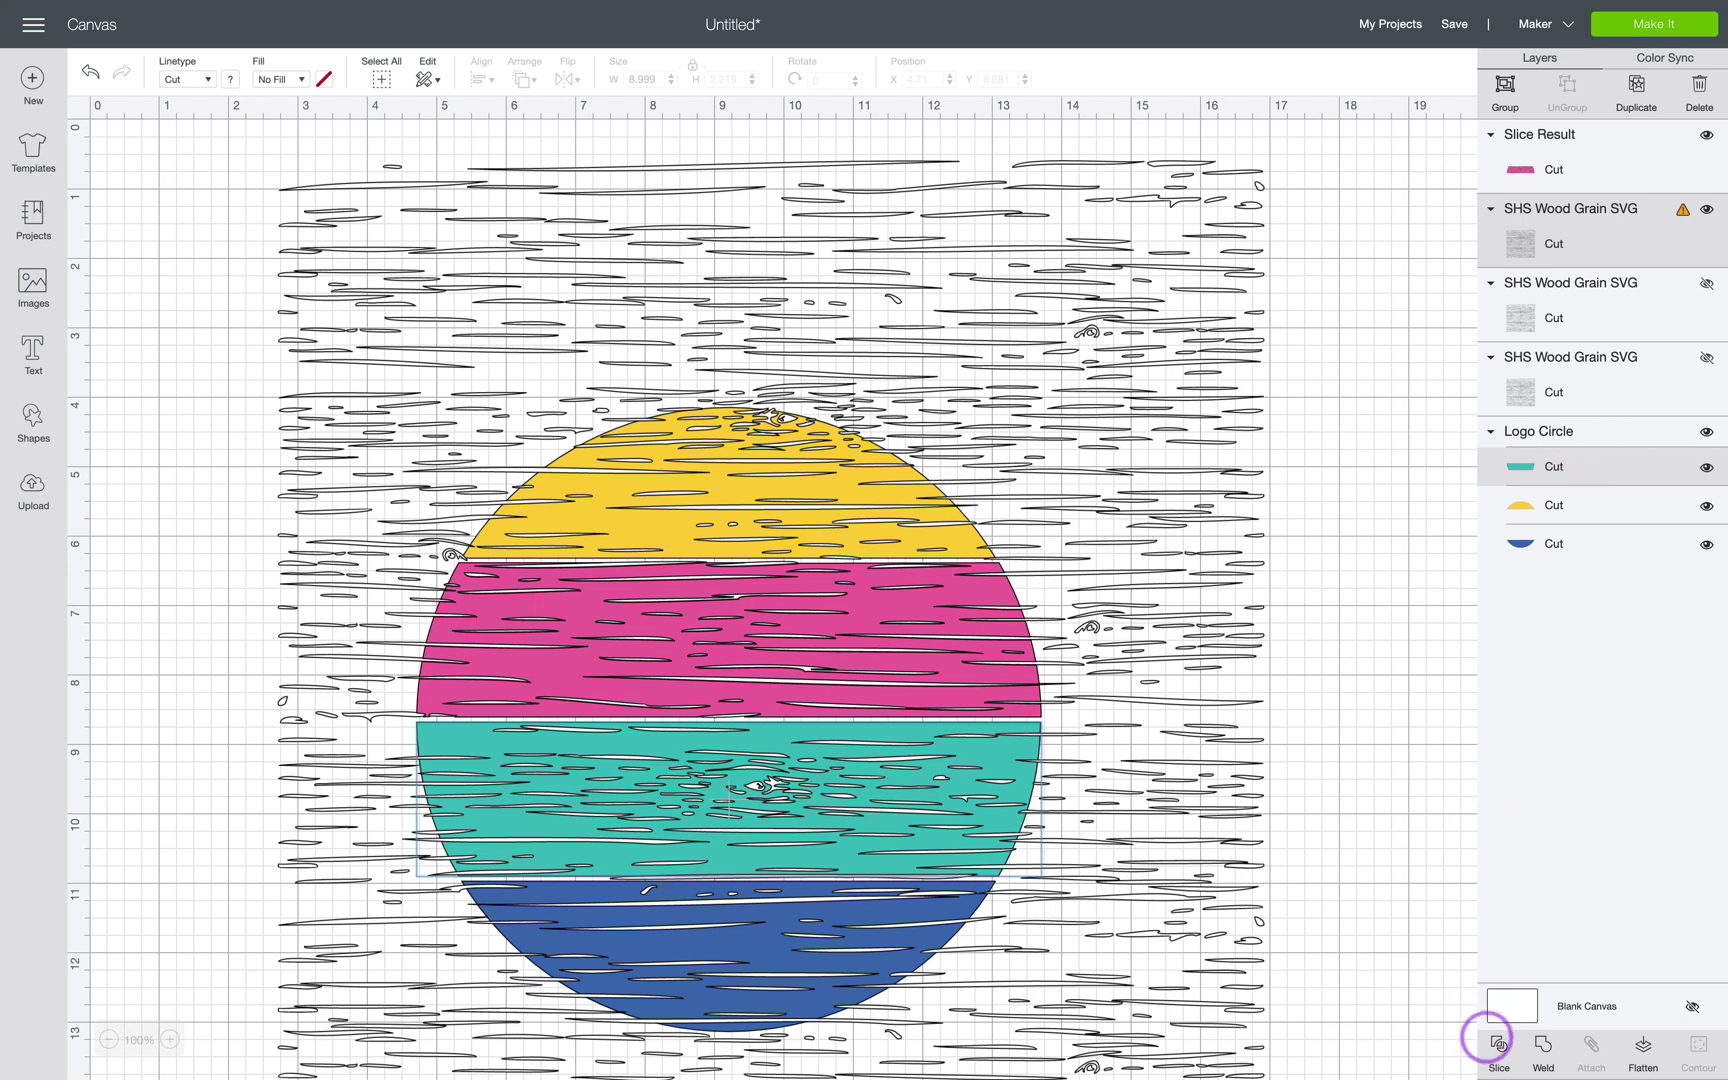
click(1498, 1043)
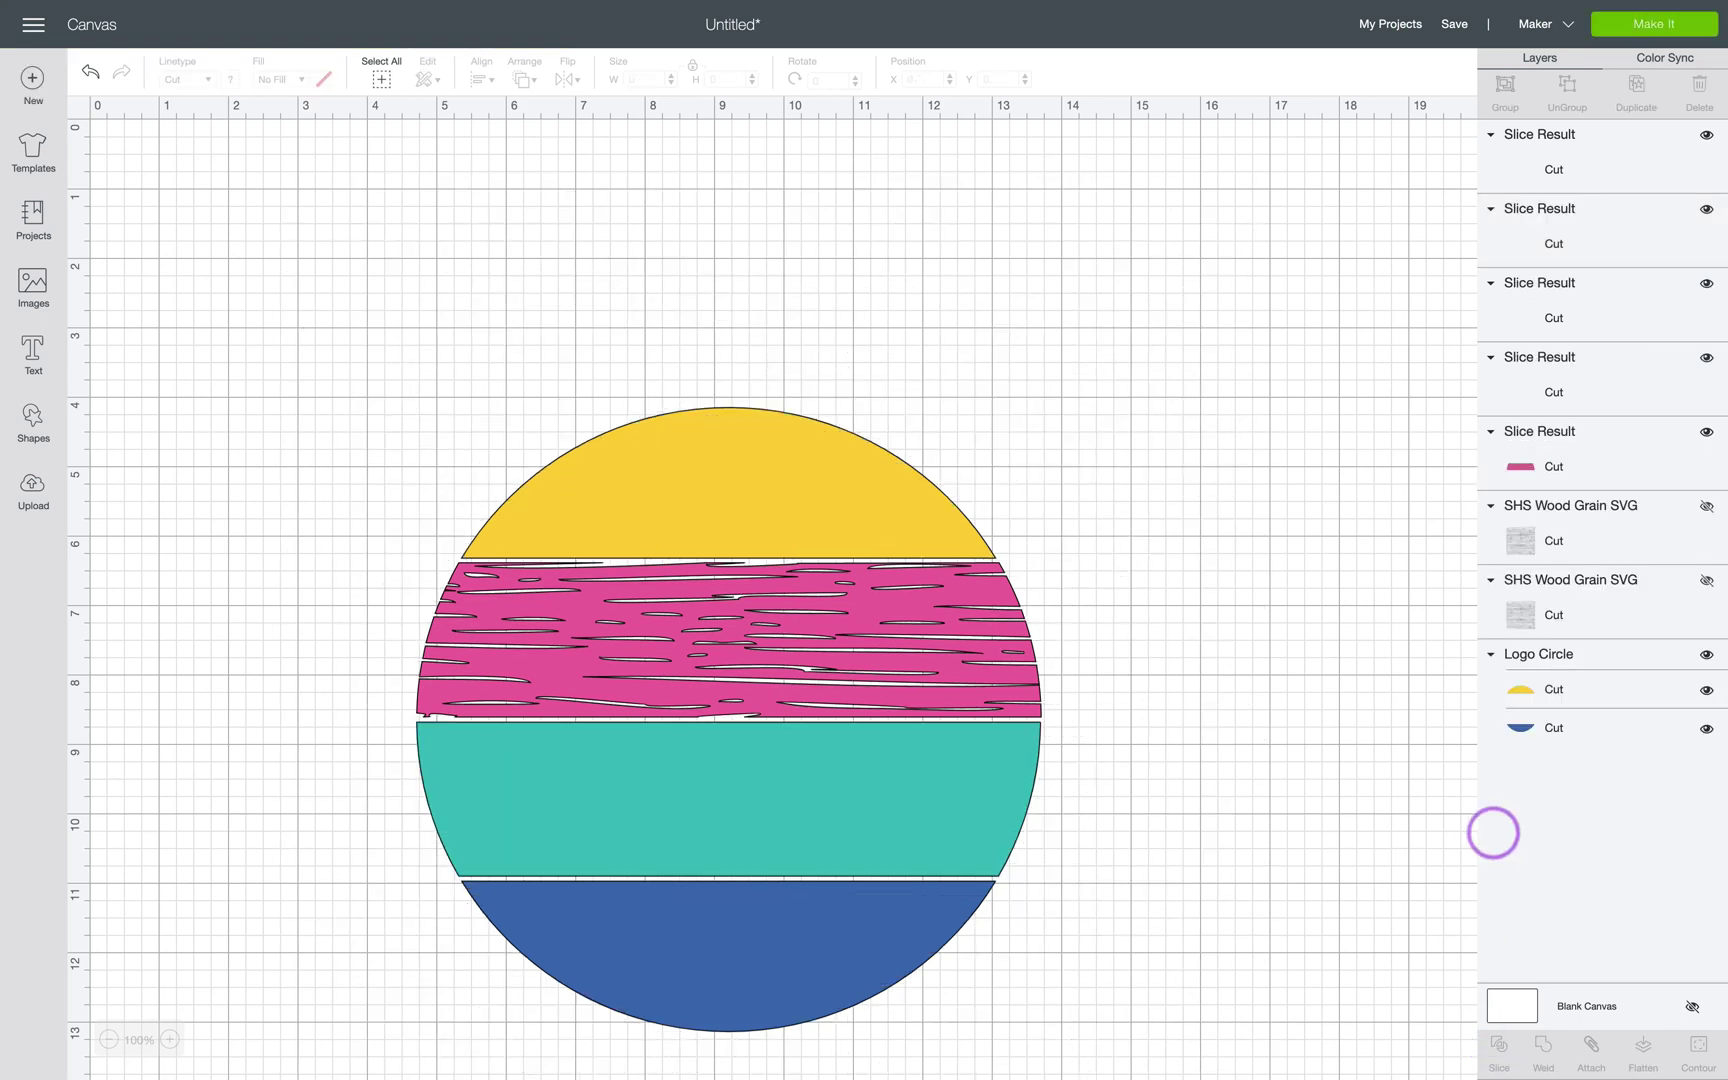
click(1625, 162)
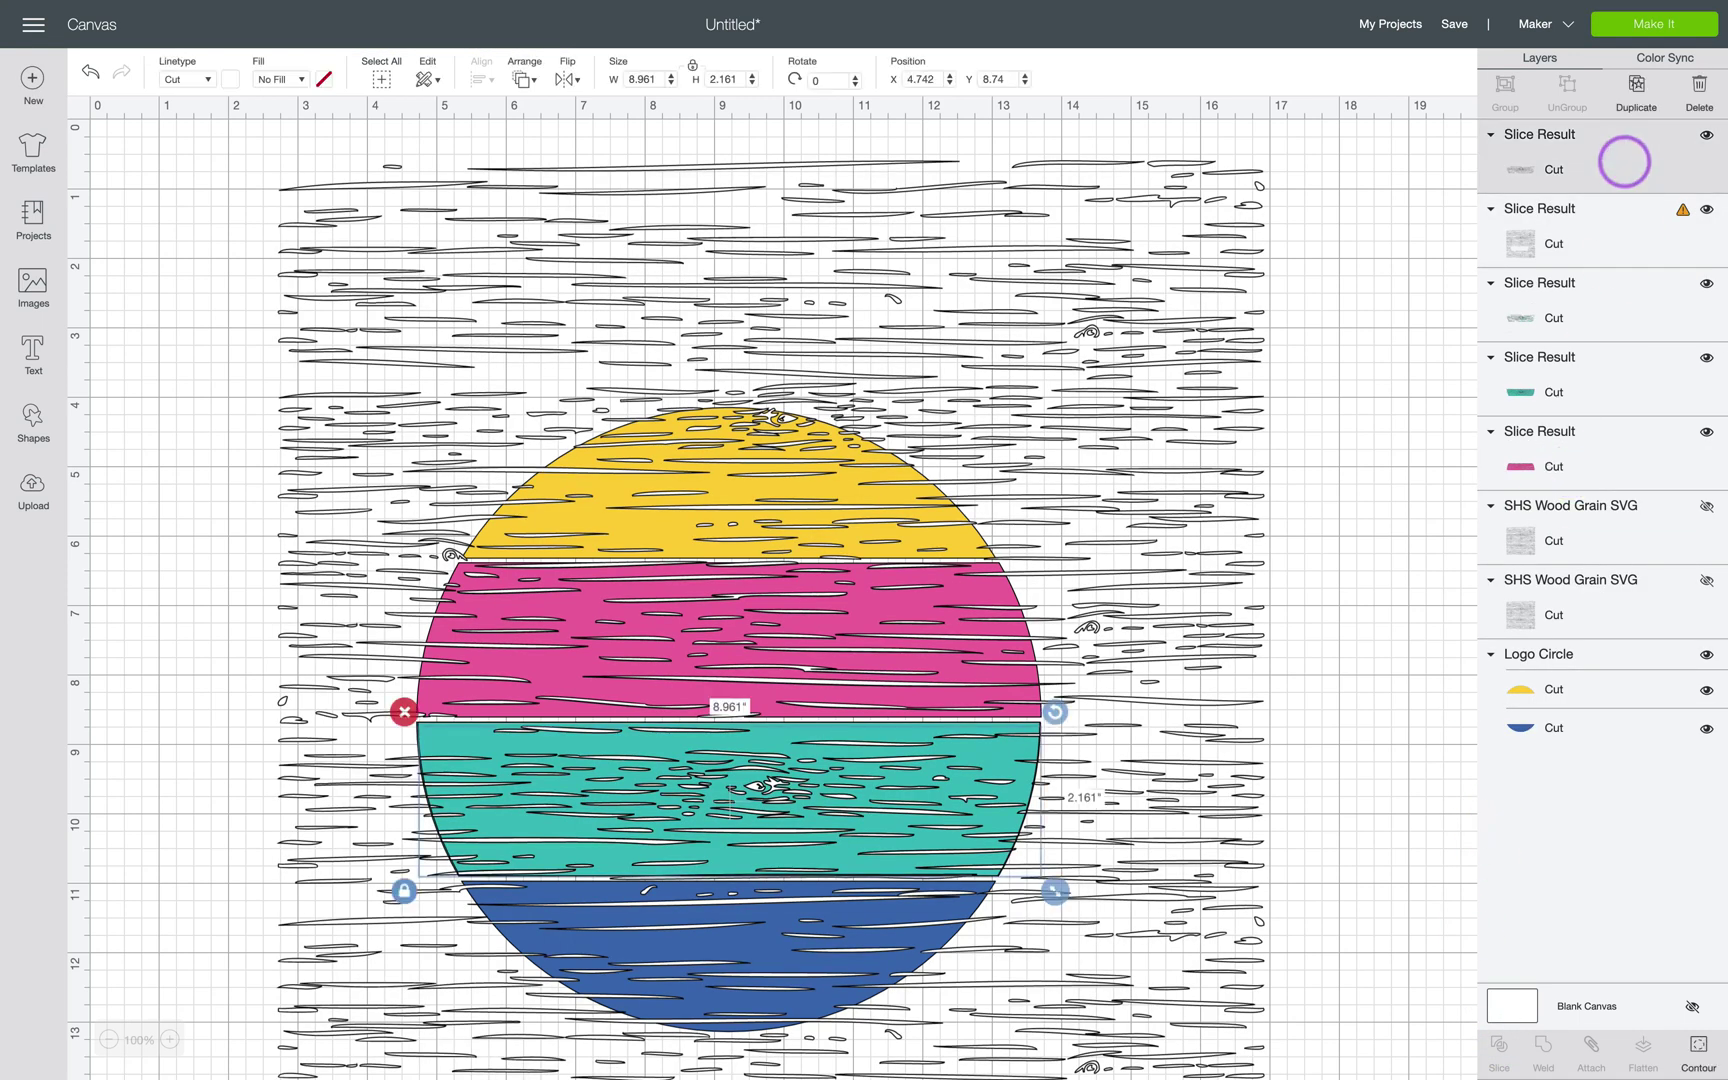
key(Delete)
click(1625, 157)
key(Delete)
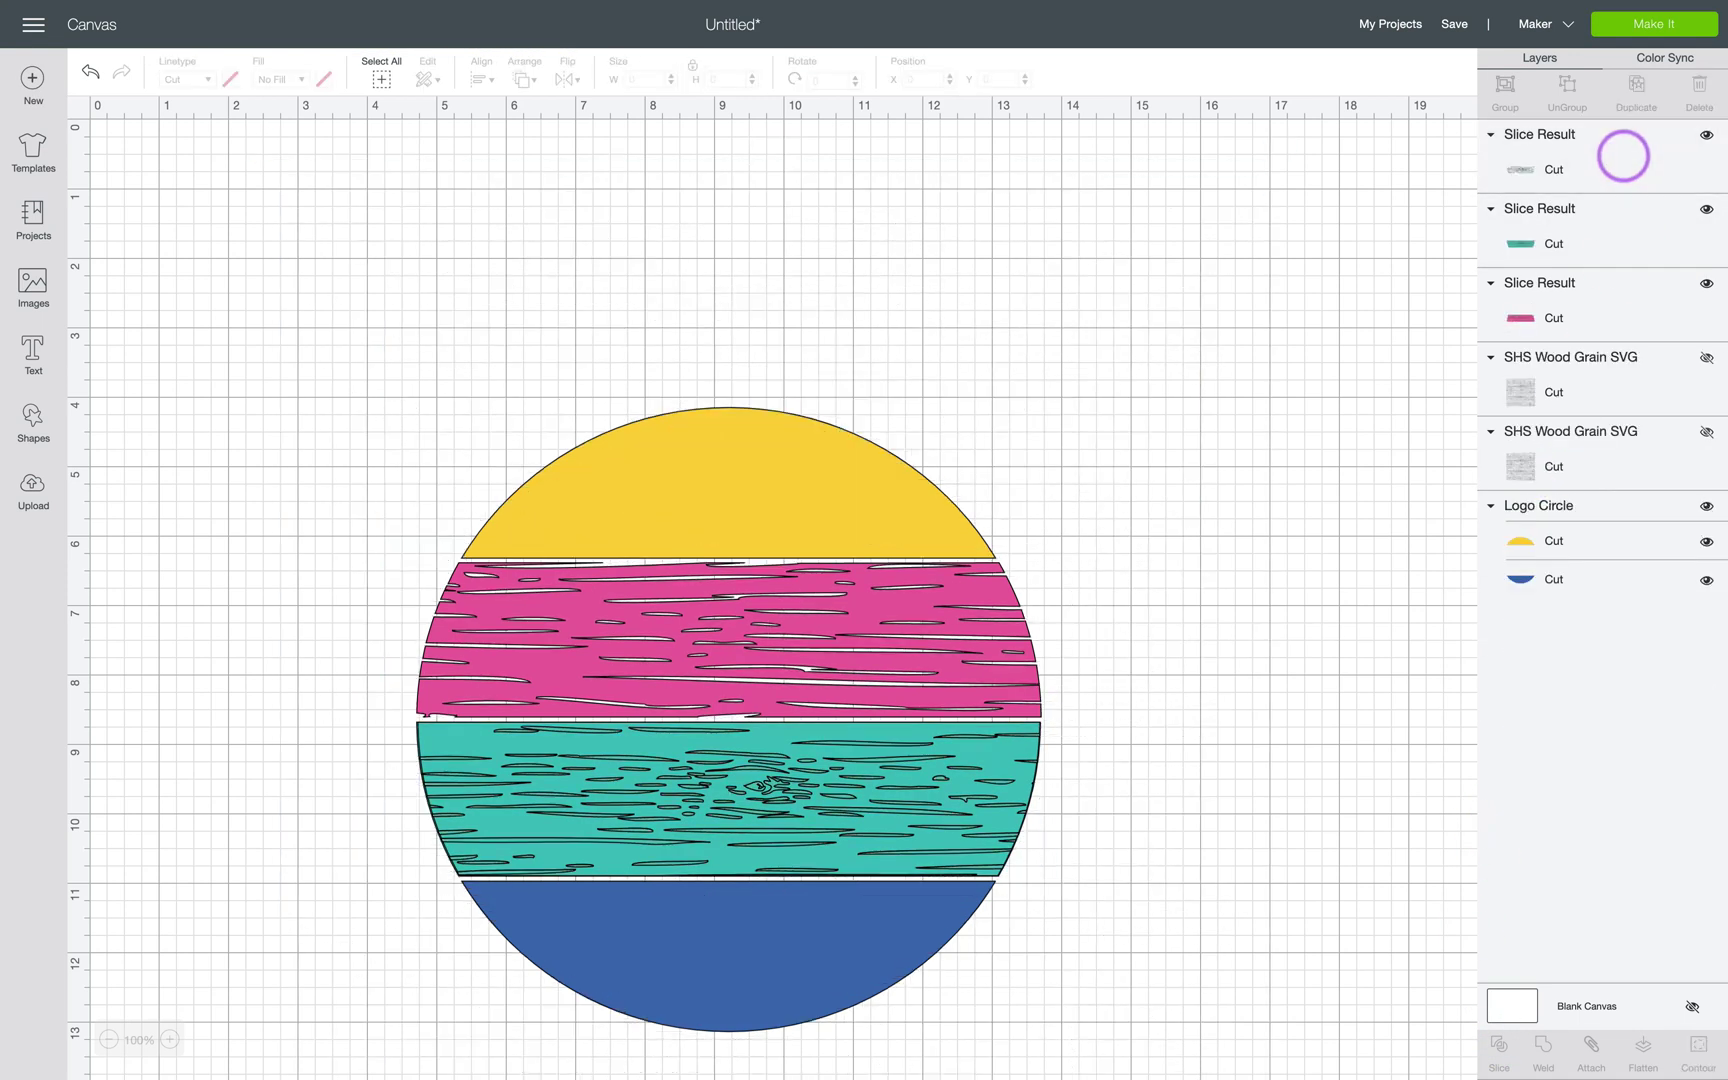
click(1623, 157)
key(Delete)
Paste a copy of a textured slice piece to test it, then remove the copy.
scroll(1350, 491, down, 2)
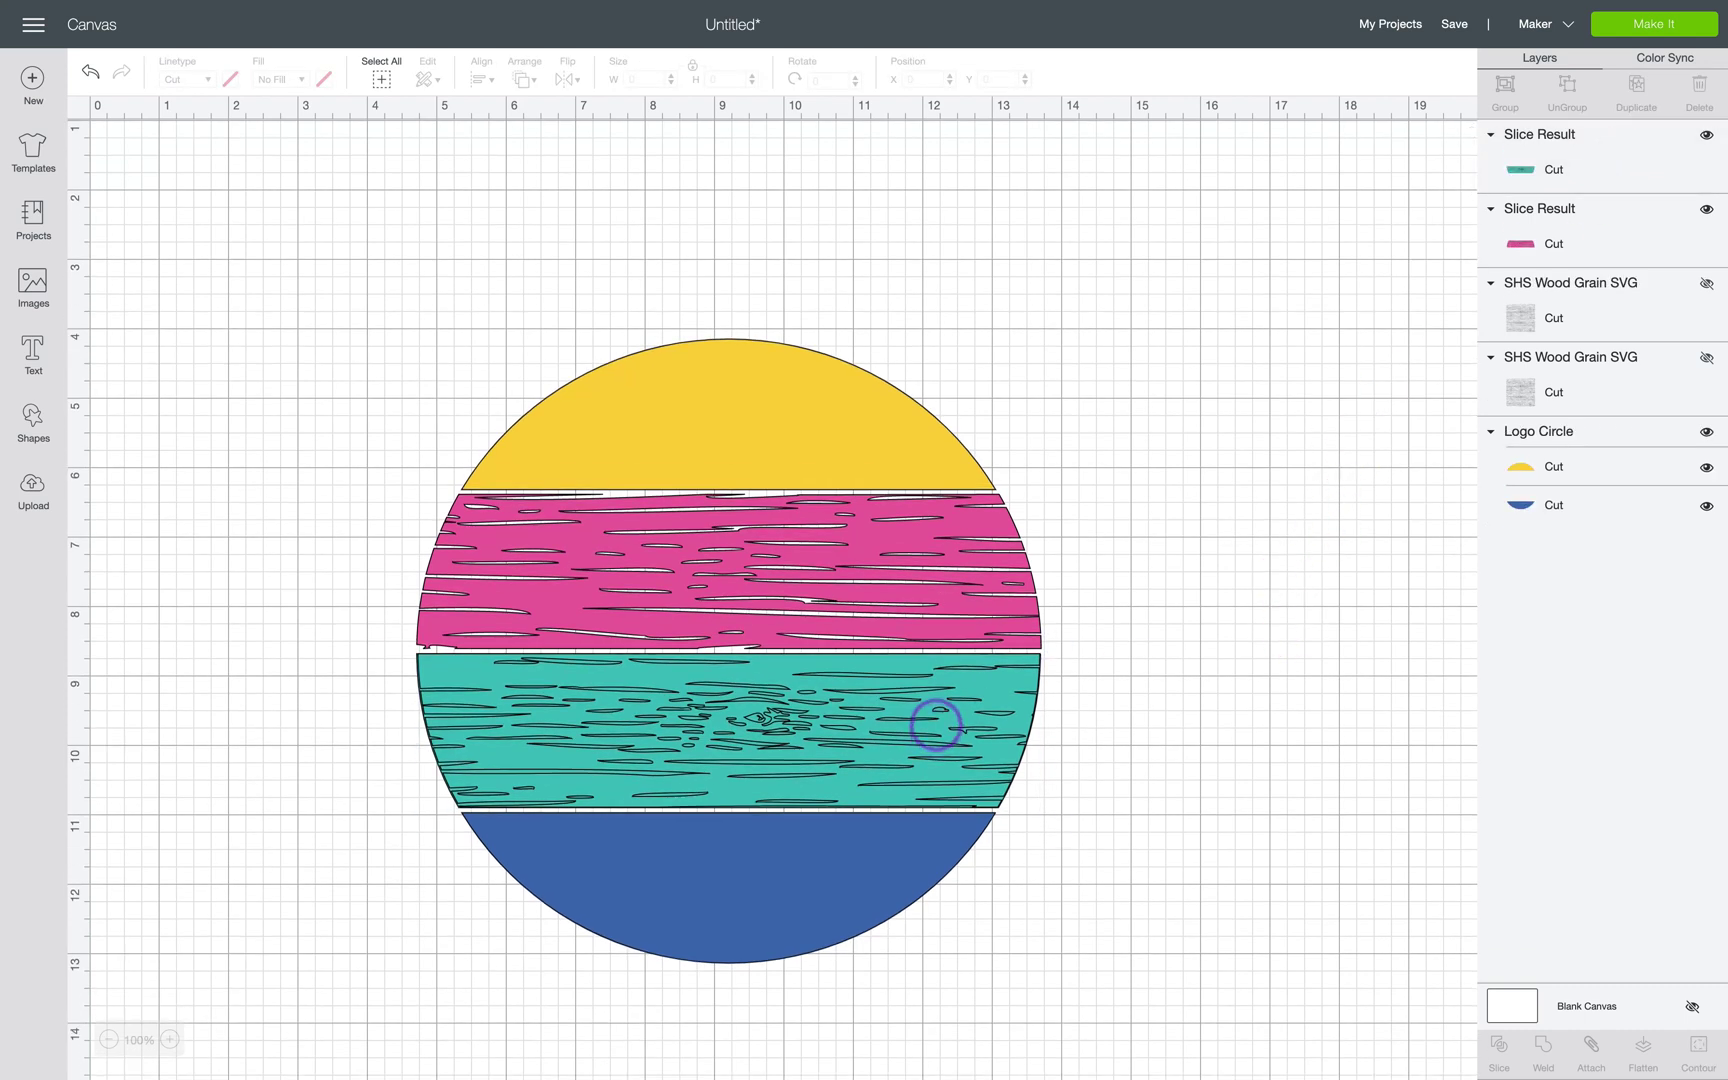
click(936, 725)
key(super+v)
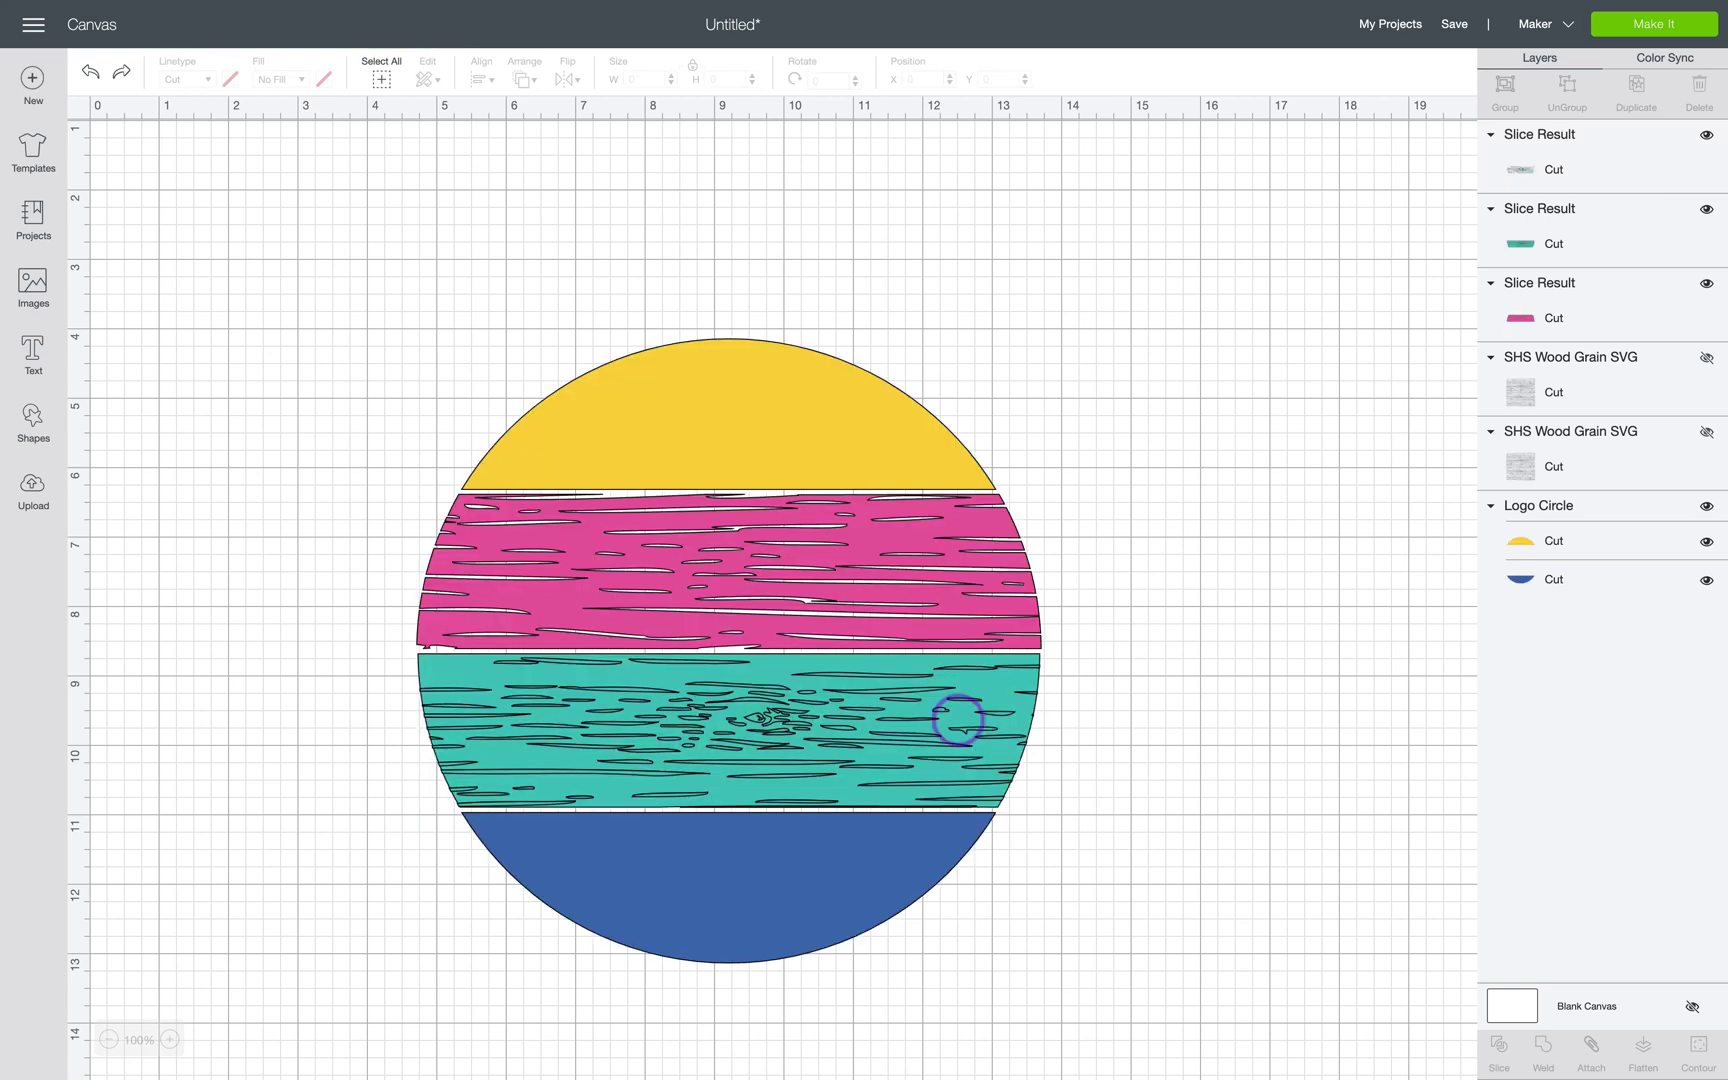
drag(958, 720, 1112, 715)
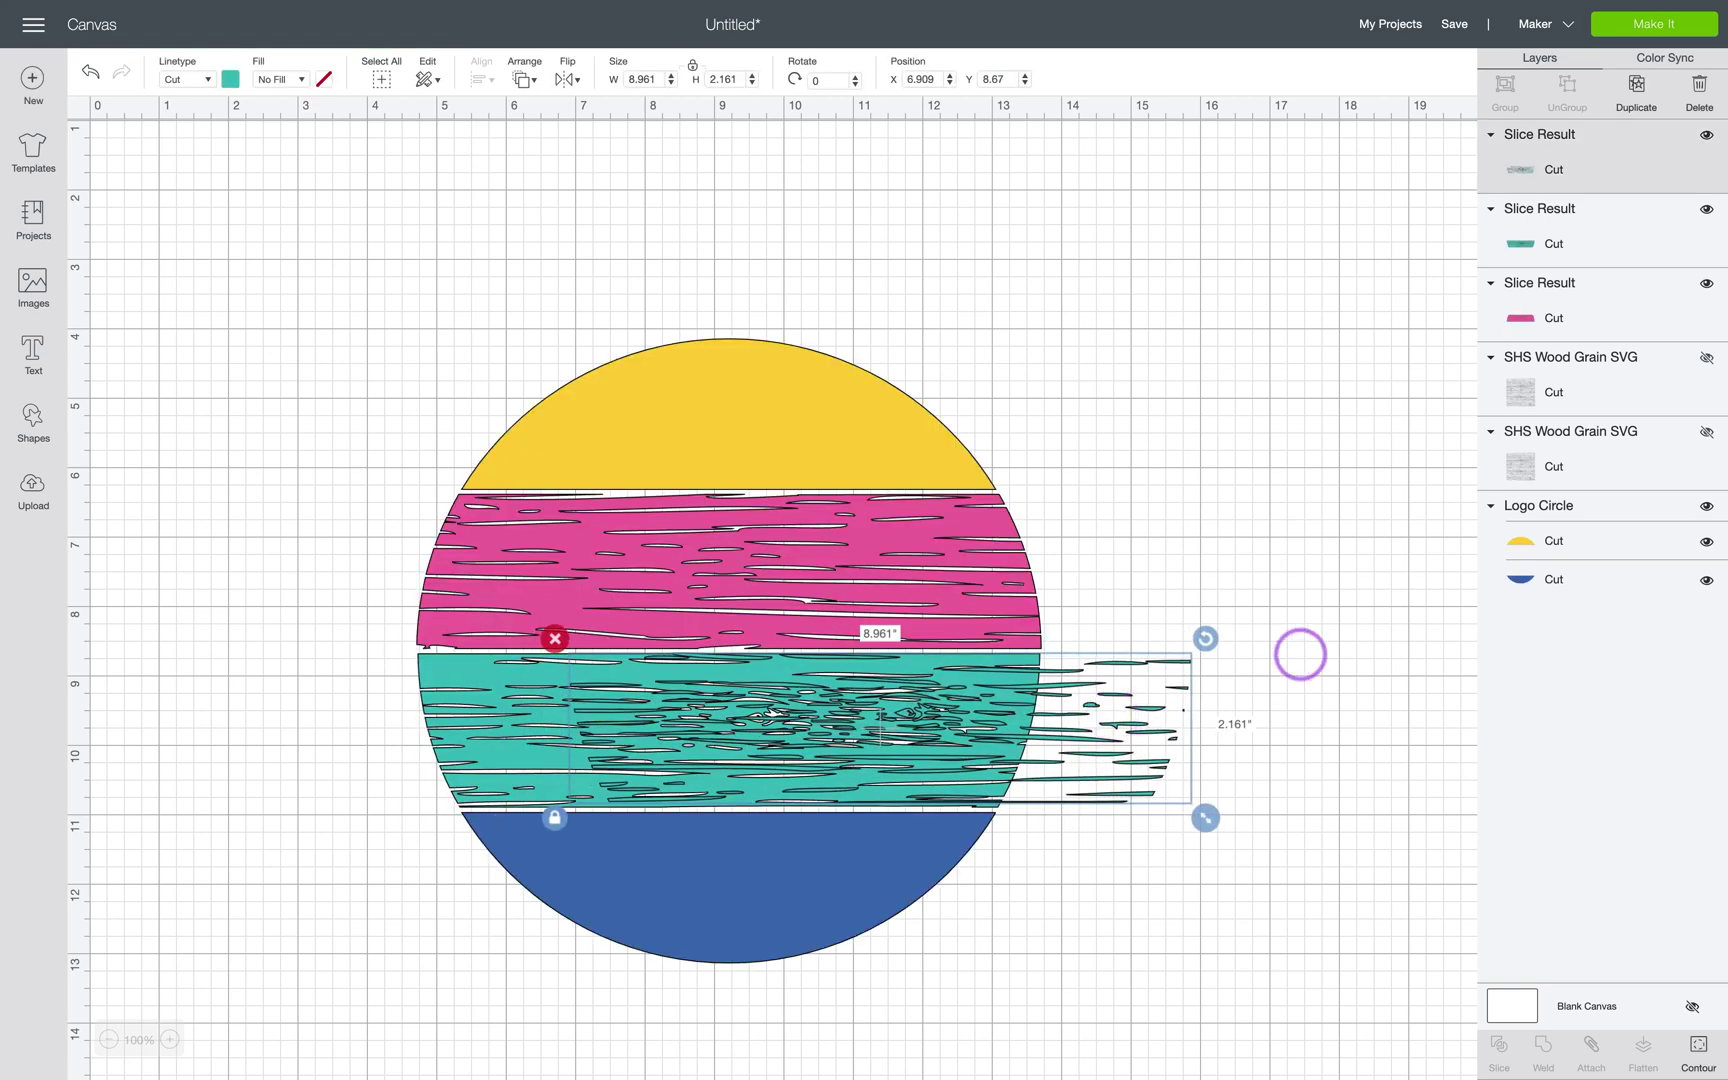
key(Delete)
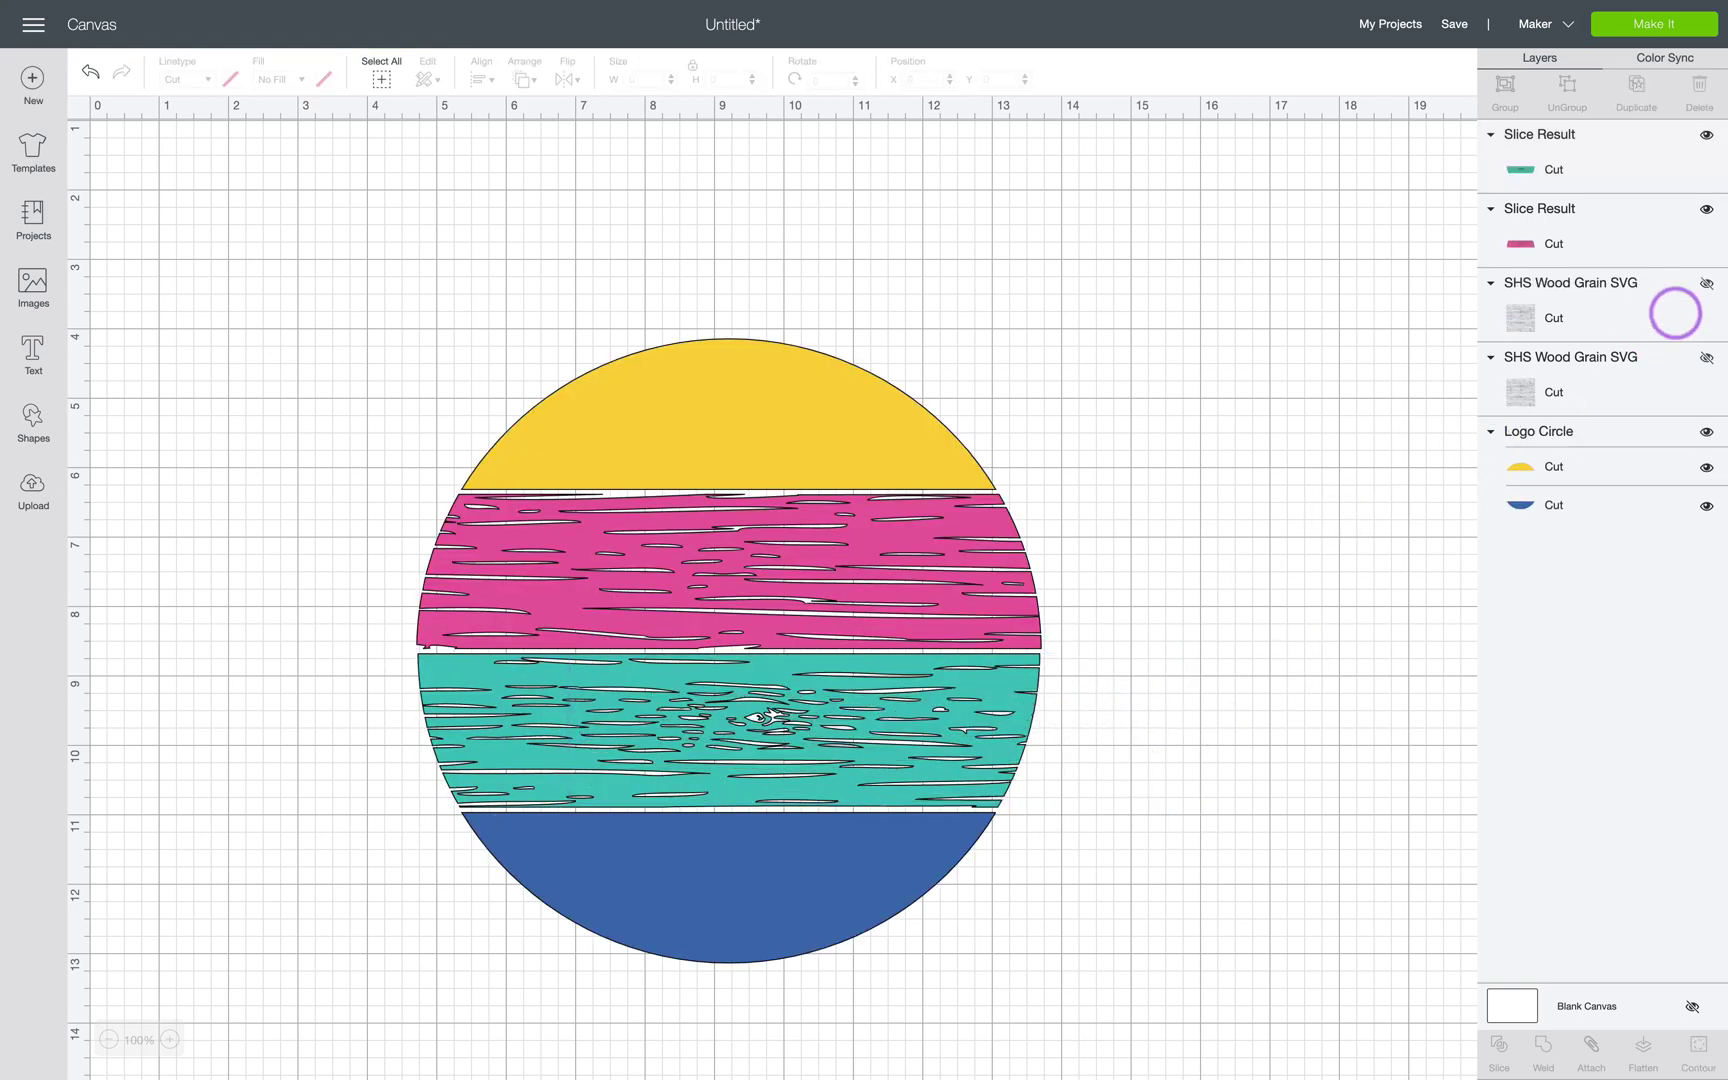
Unhide the first wood-grain layer and slice the yellow half-circle with it.
click(1706, 283)
scroll(1365, 436, down, 2)
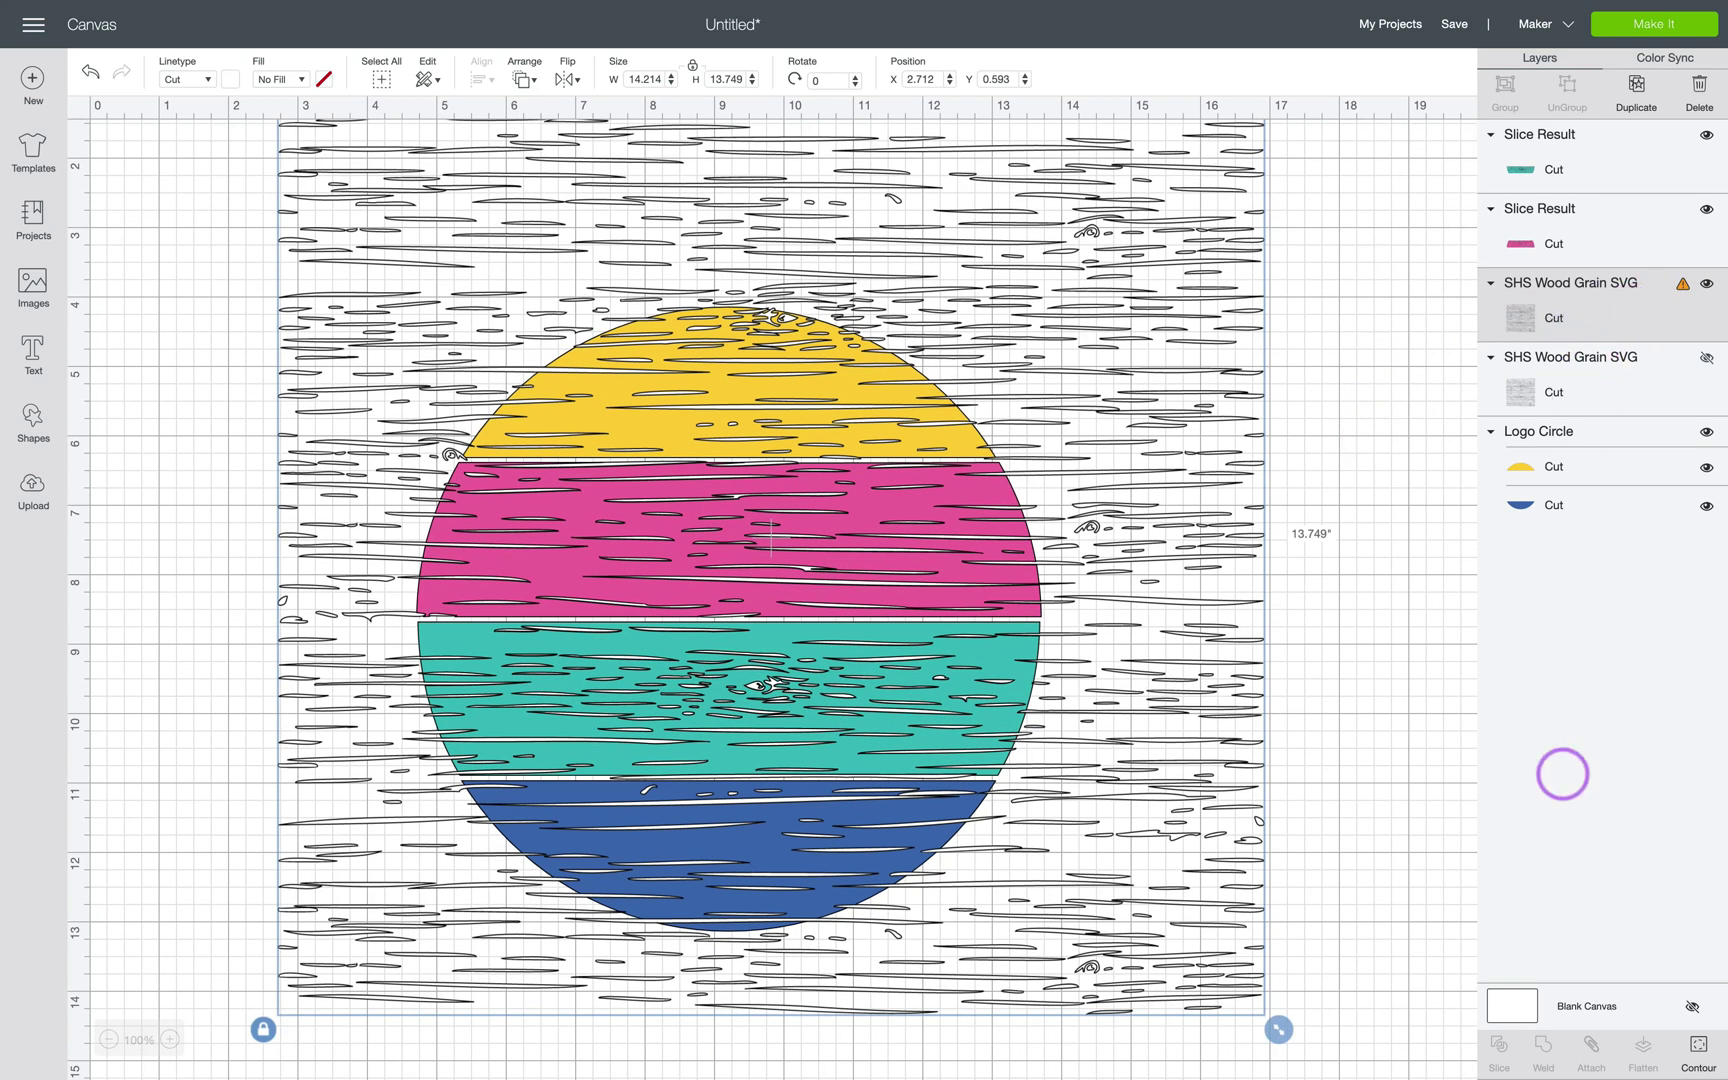
click(1603, 465)
scroll(1603, 465, up, 2)
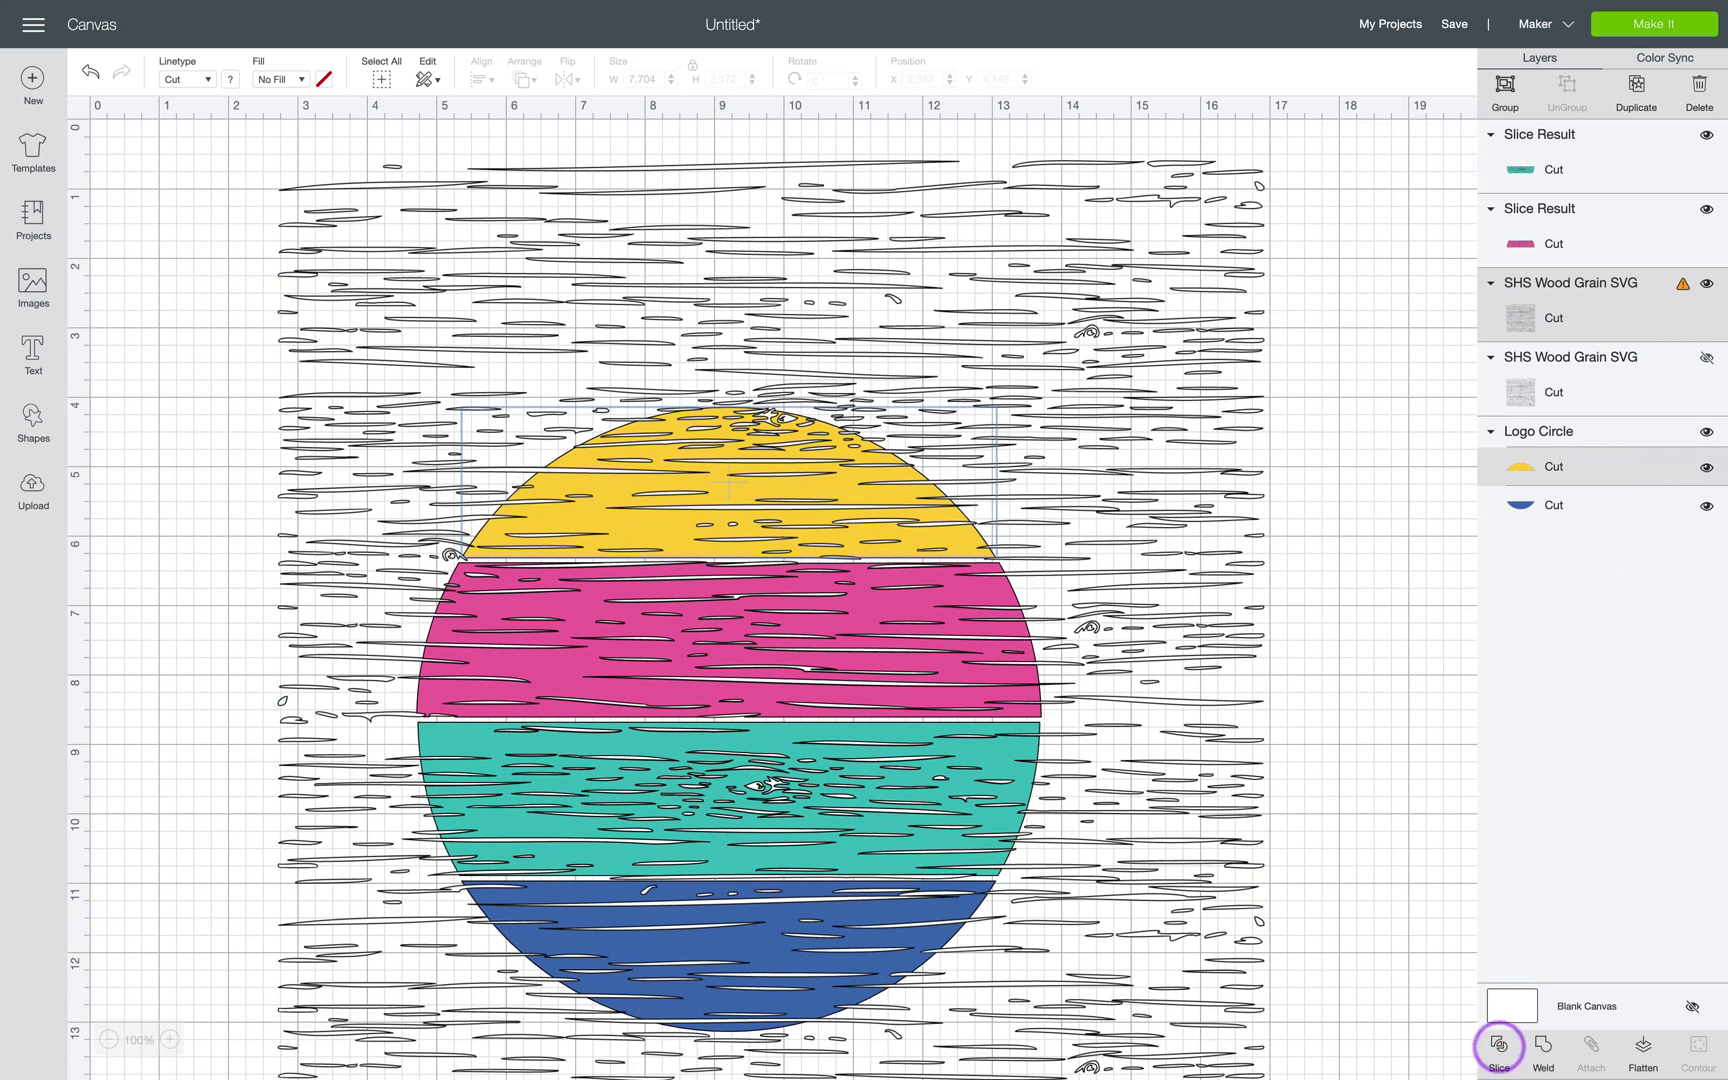
click(1498, 1045)
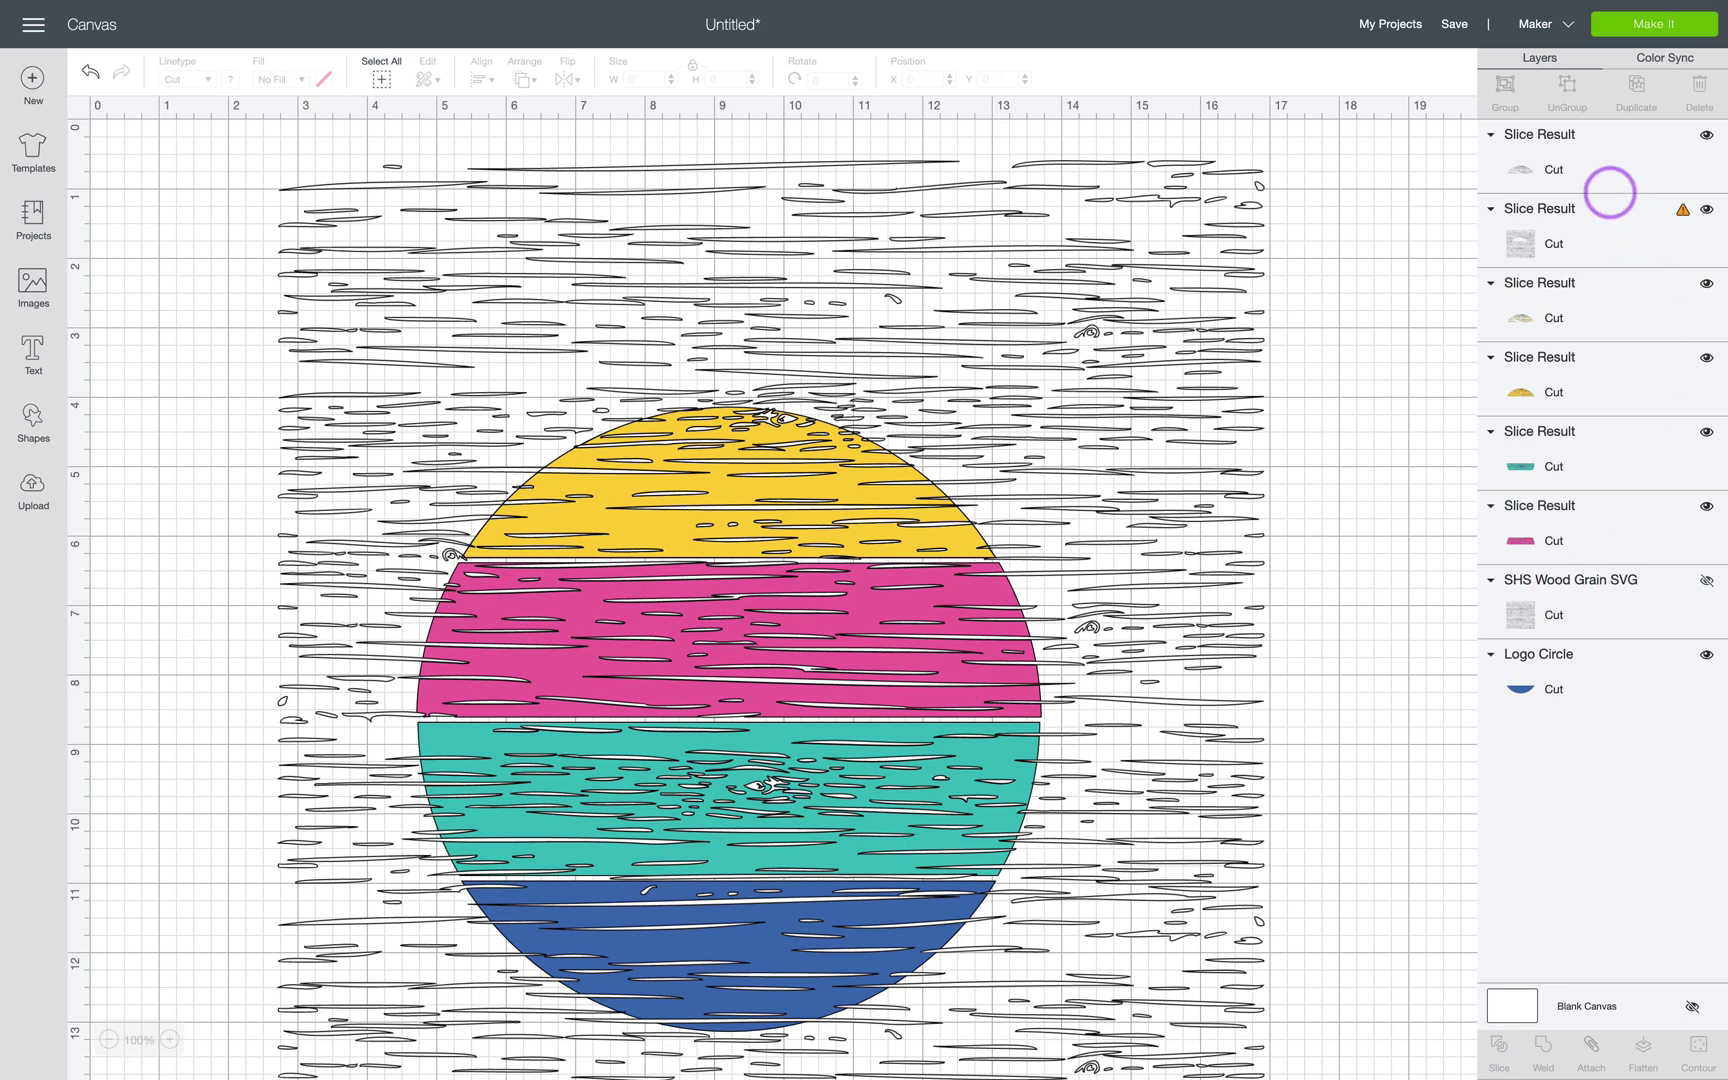
Delete the three leftover yellow slice pieces, keeping the textured yellow band in place.
click(1607, 171)
key(Delete)
click(1607, 167)
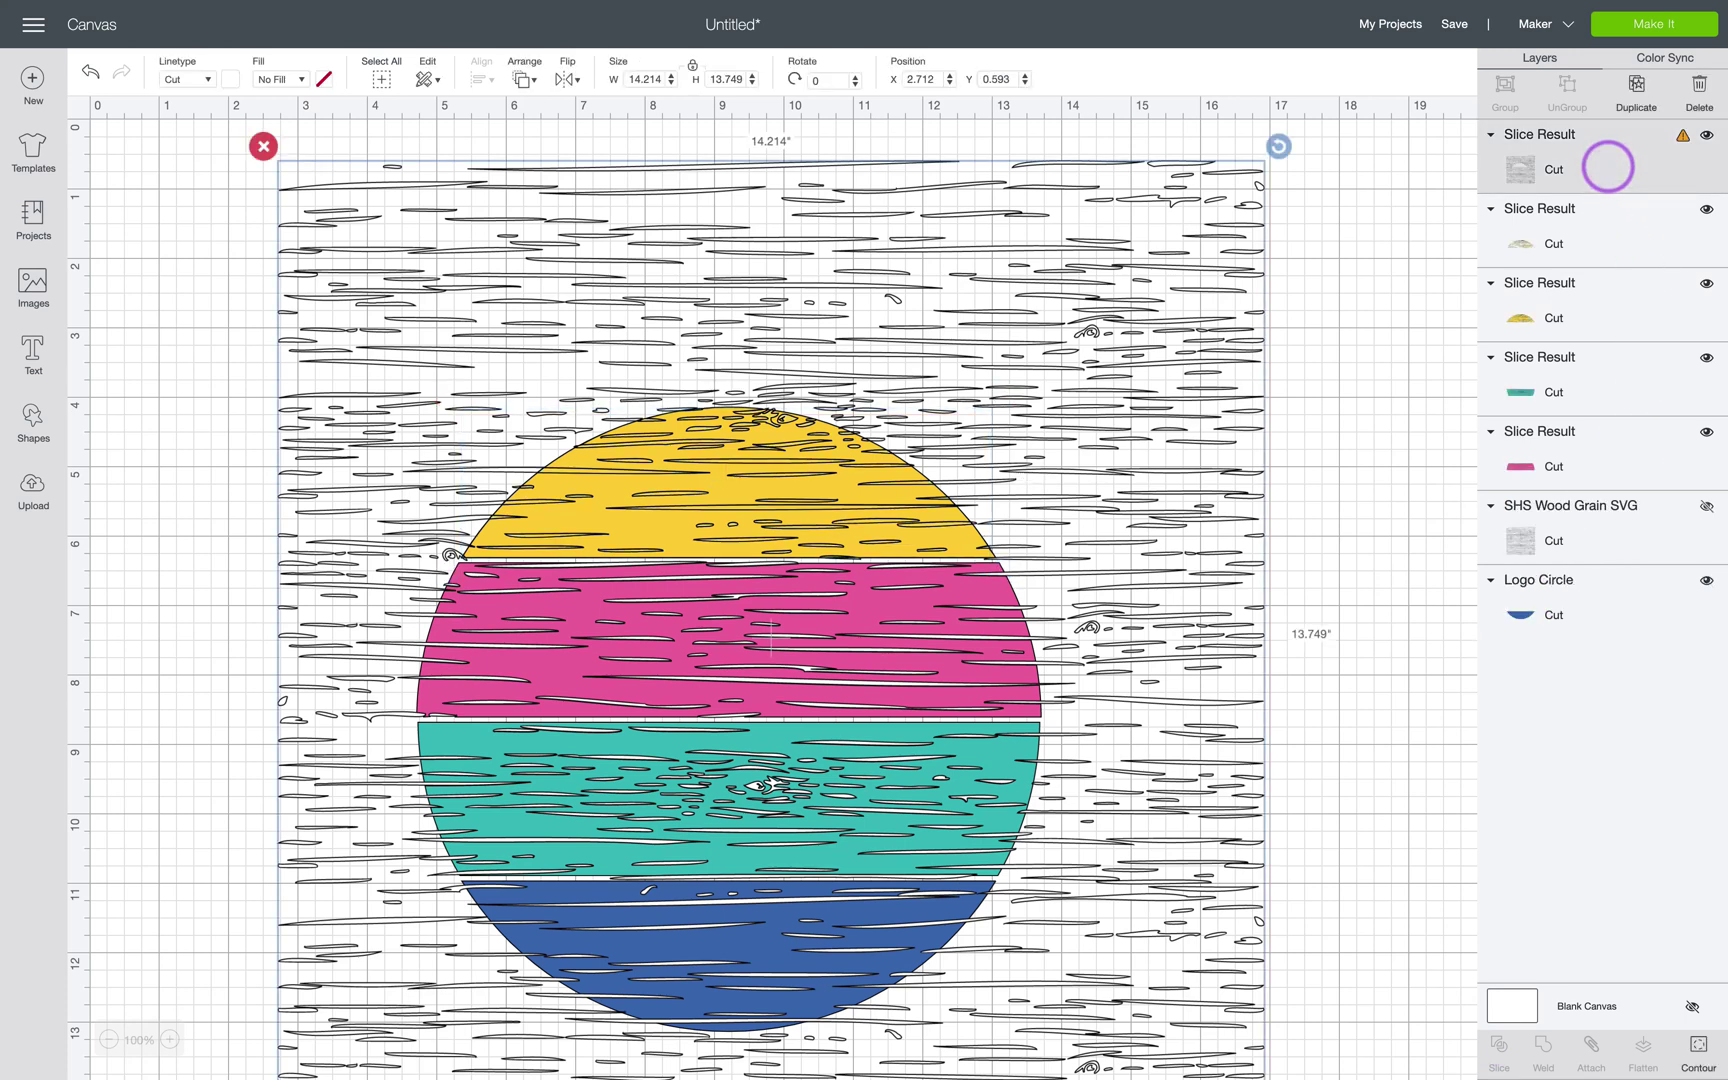
key(Delete)
click(1603, 162)
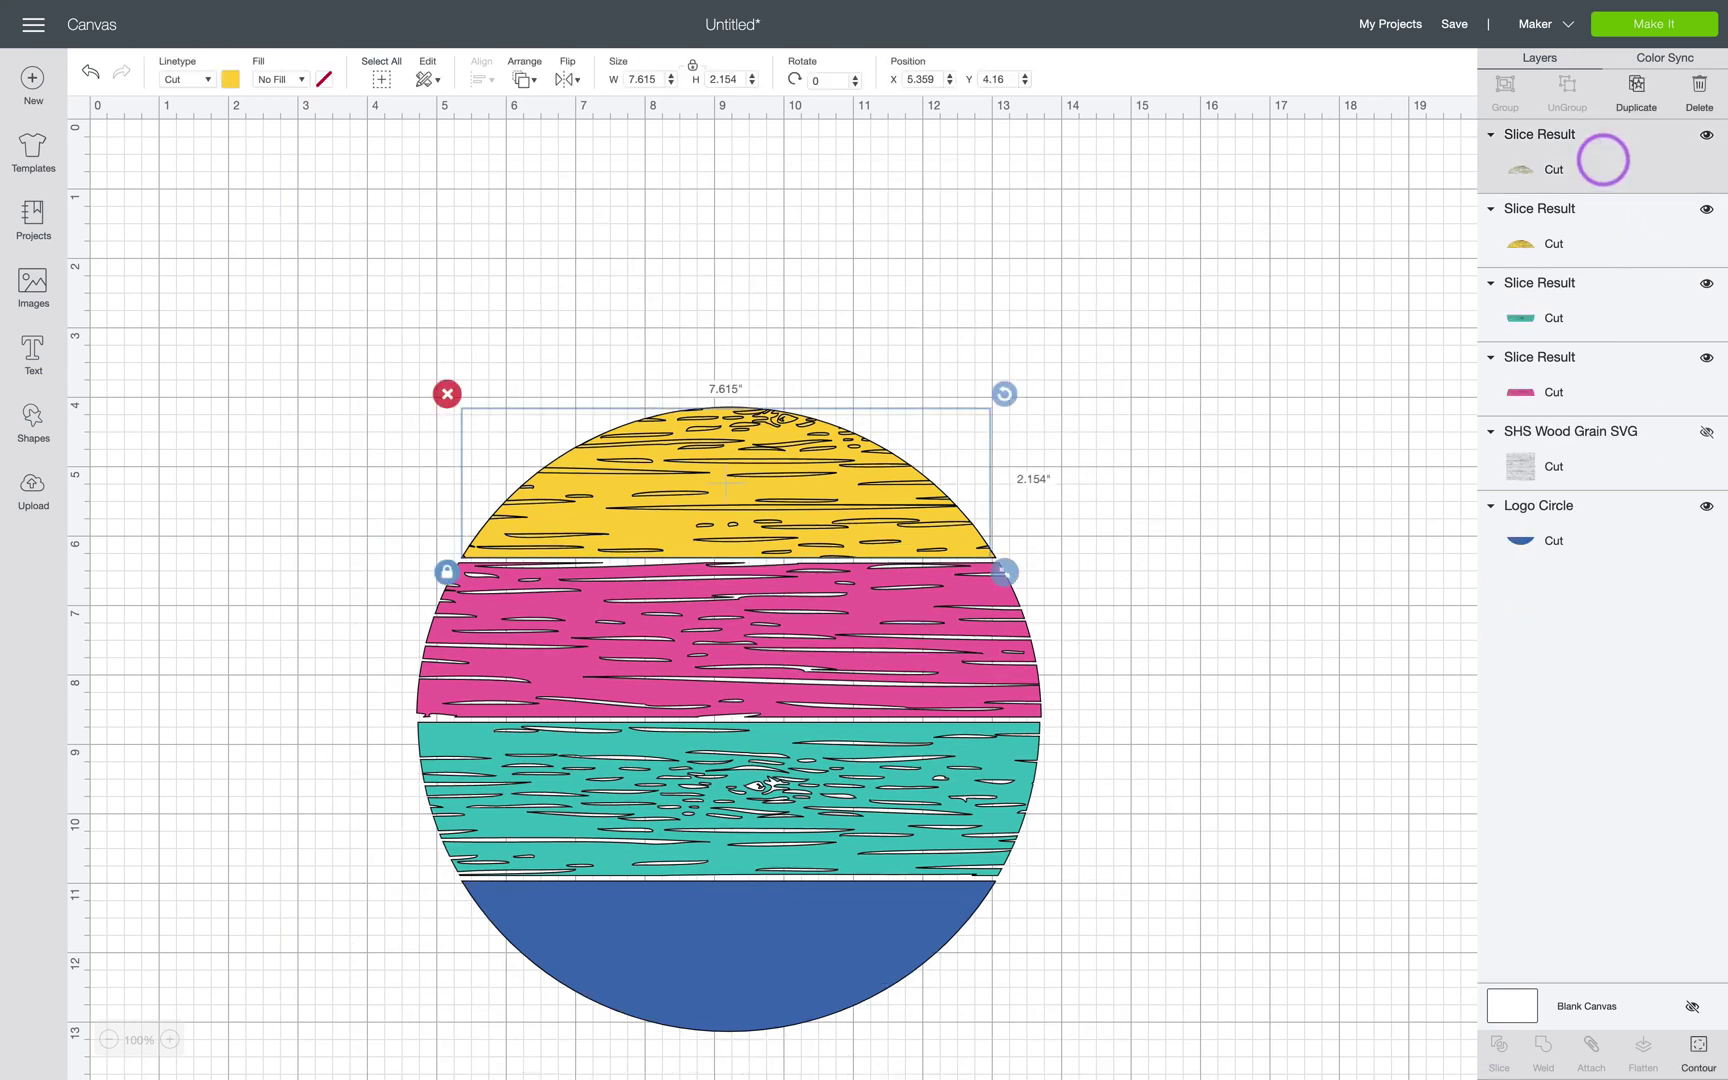
key(Delete)
click(1590, 163)
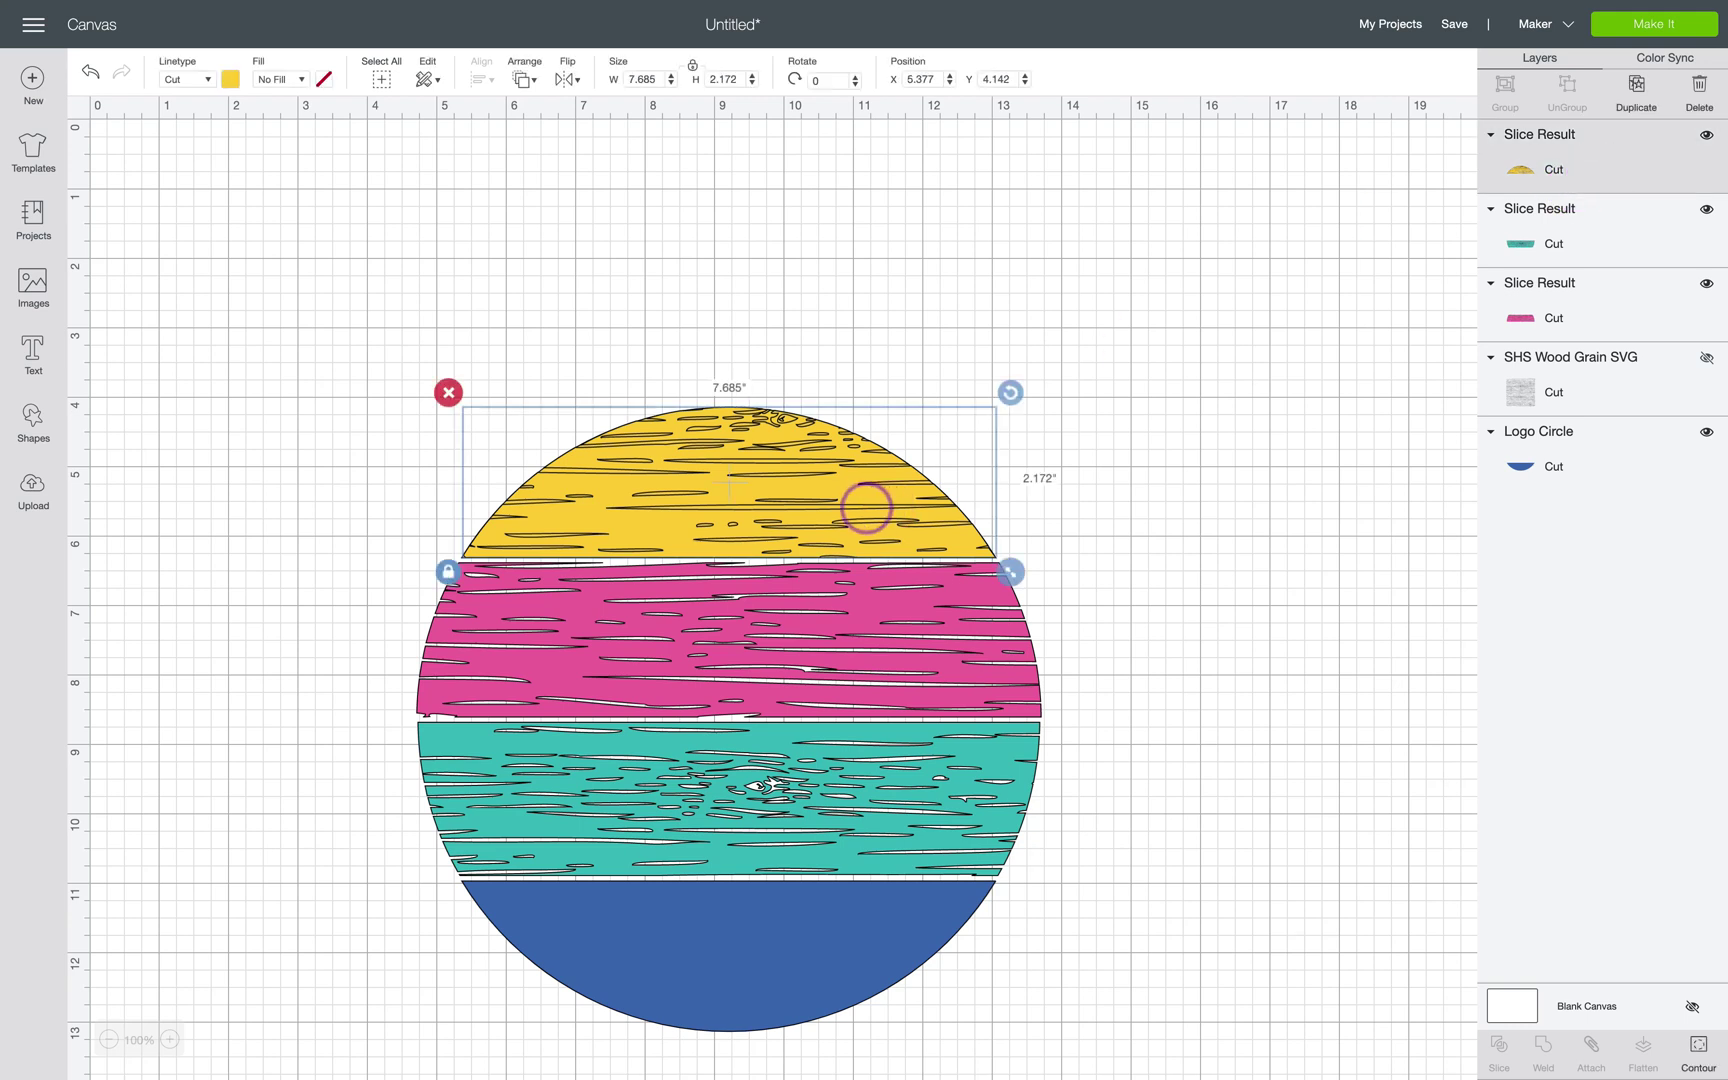
drag(866, 509, 988, 441)
key(ctrl+z)
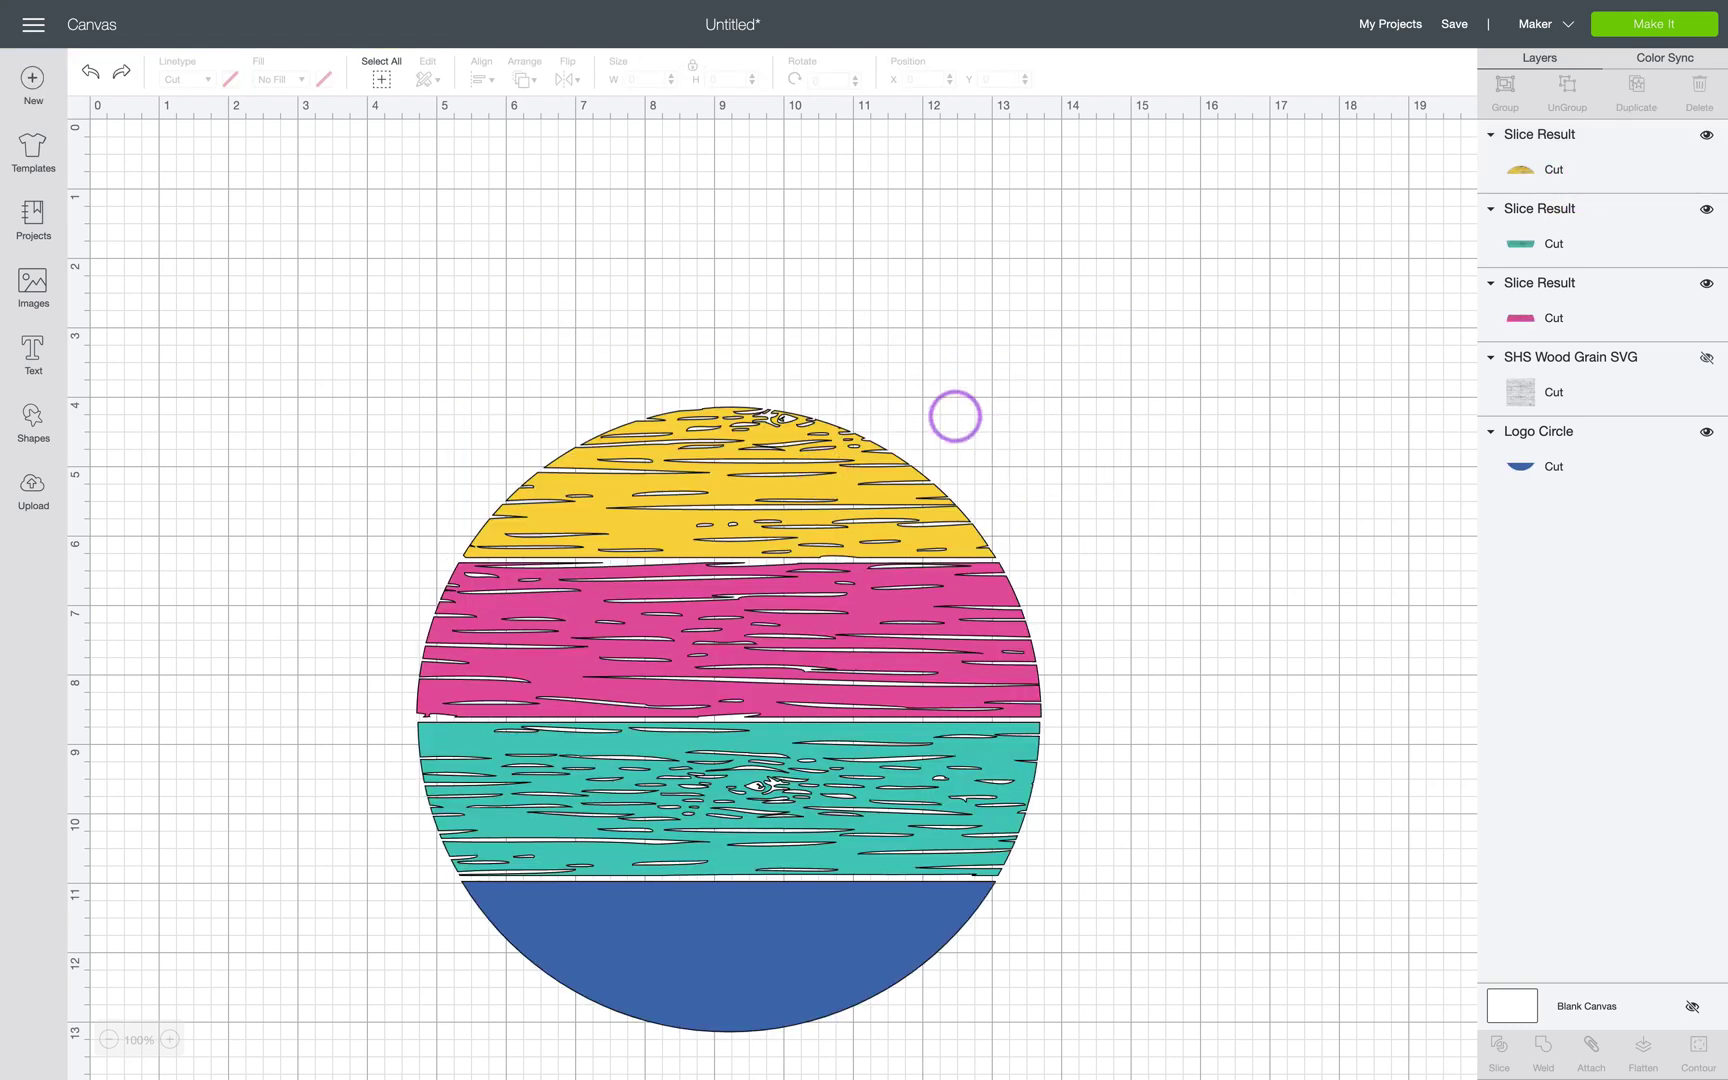
scroll(955, 413, down, 3)
Unhide the last wood-grain layer, slice the blue half-circle with it, and delete the top leftover piece.
click(761, 857)
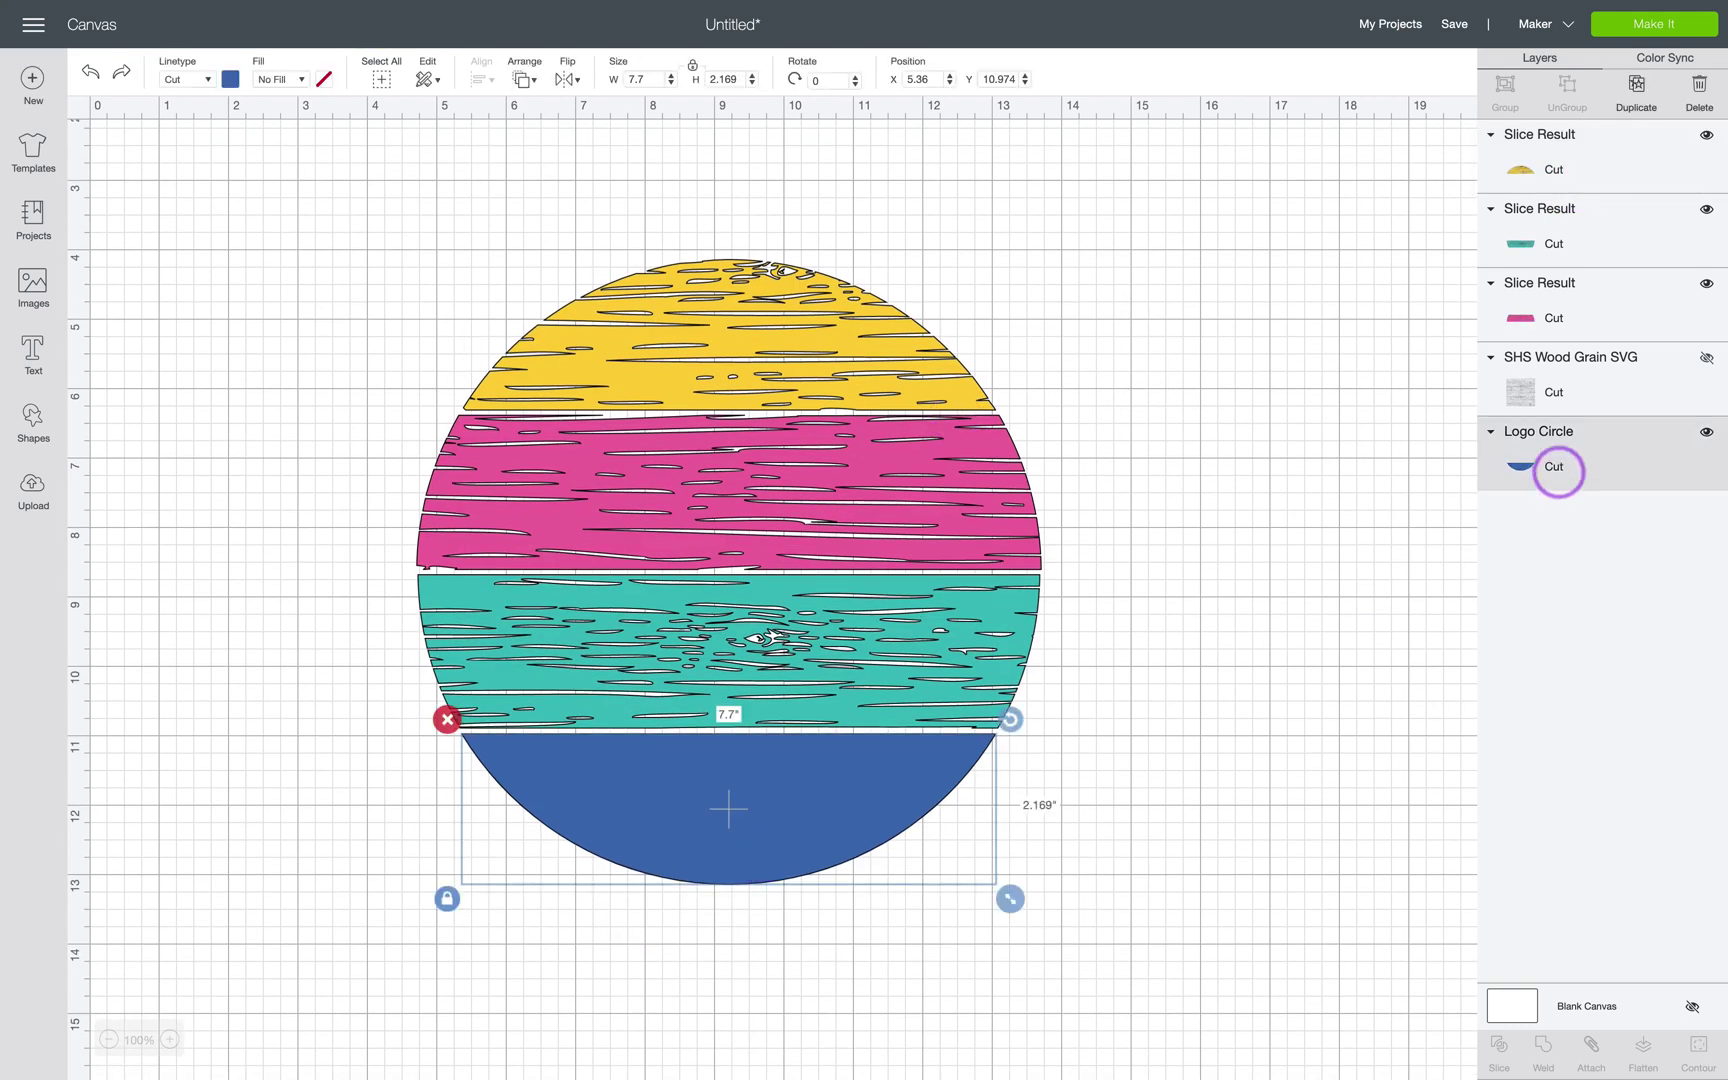
click(1616, 397)
click(1707, 357)
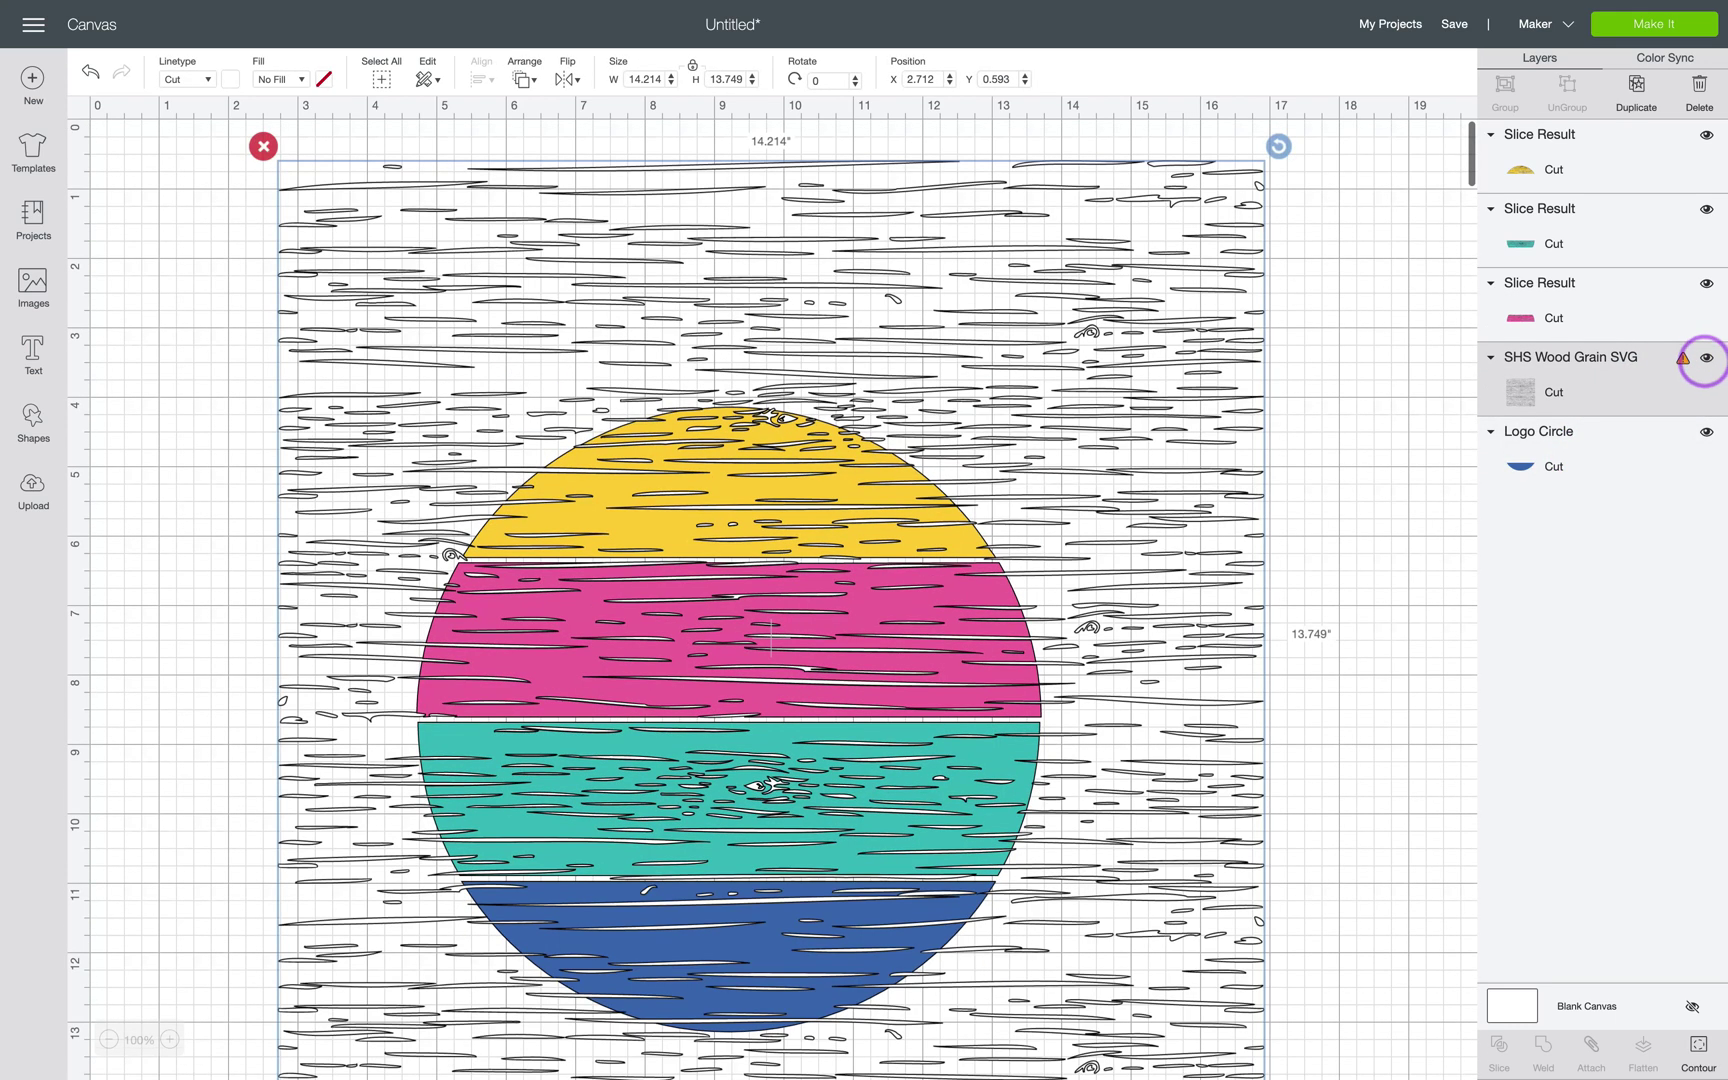
shift+click(1608, 456)
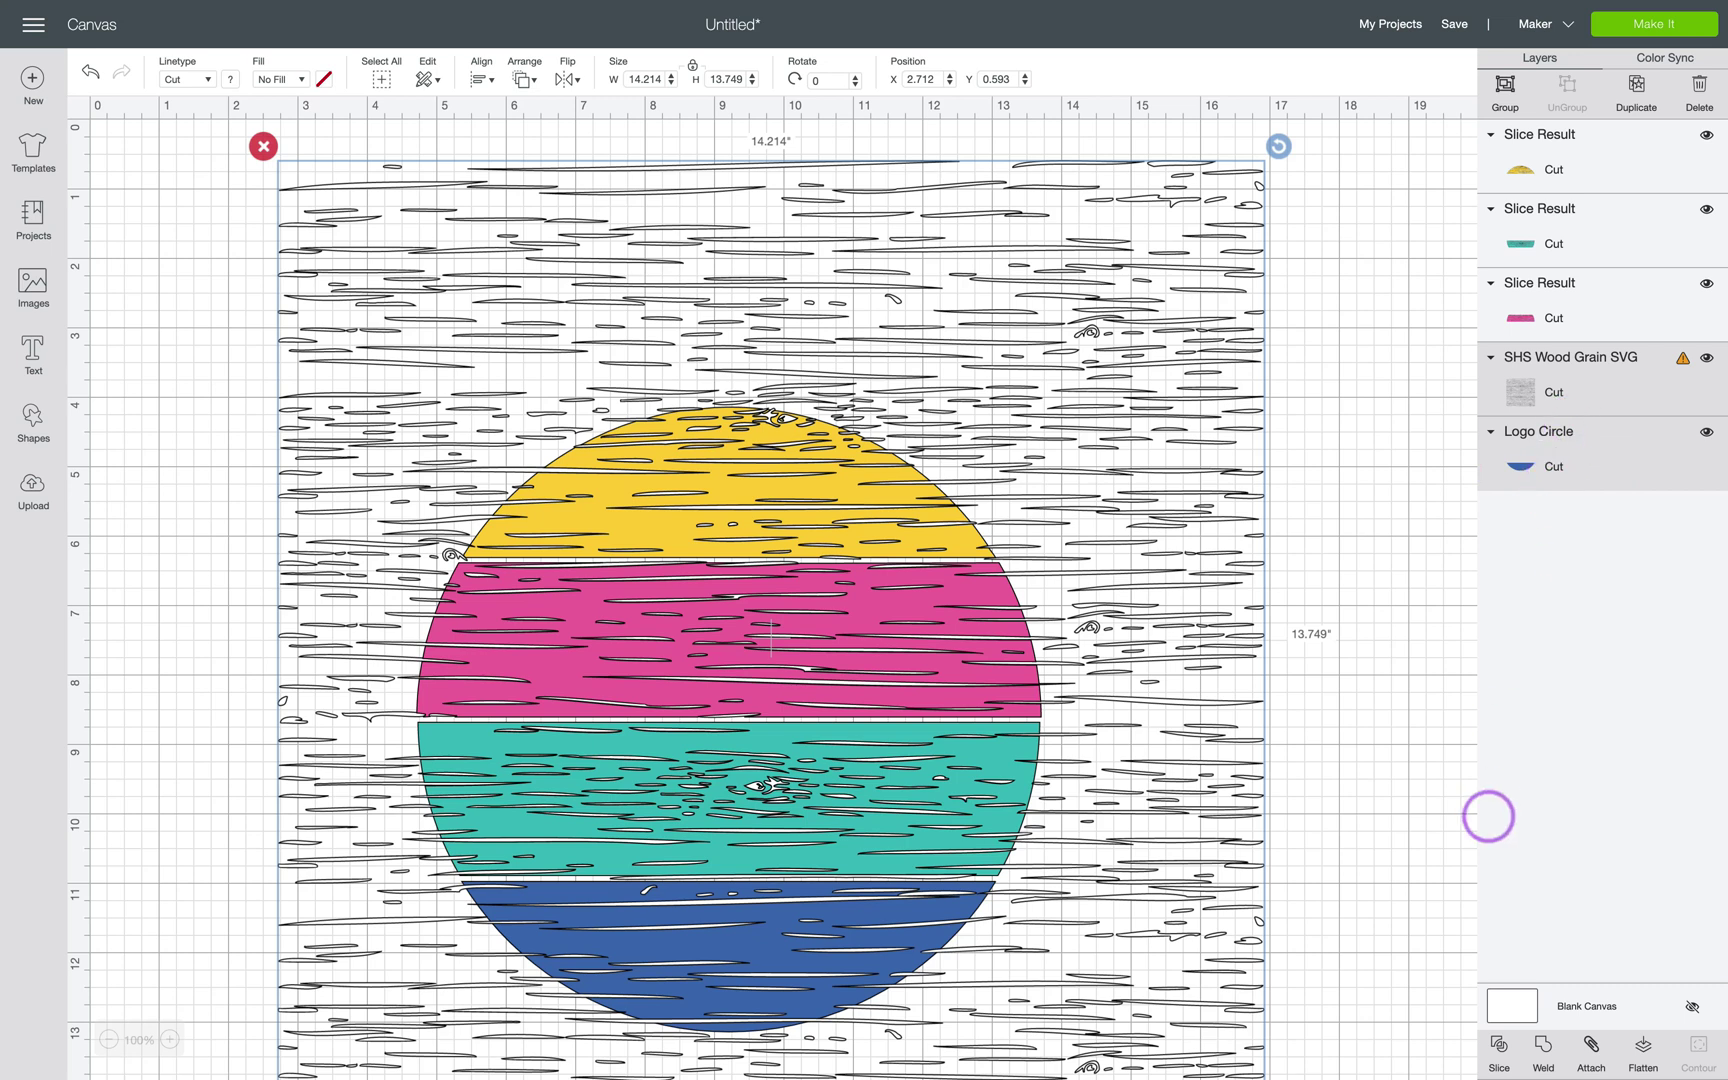
click(1498, 1046)
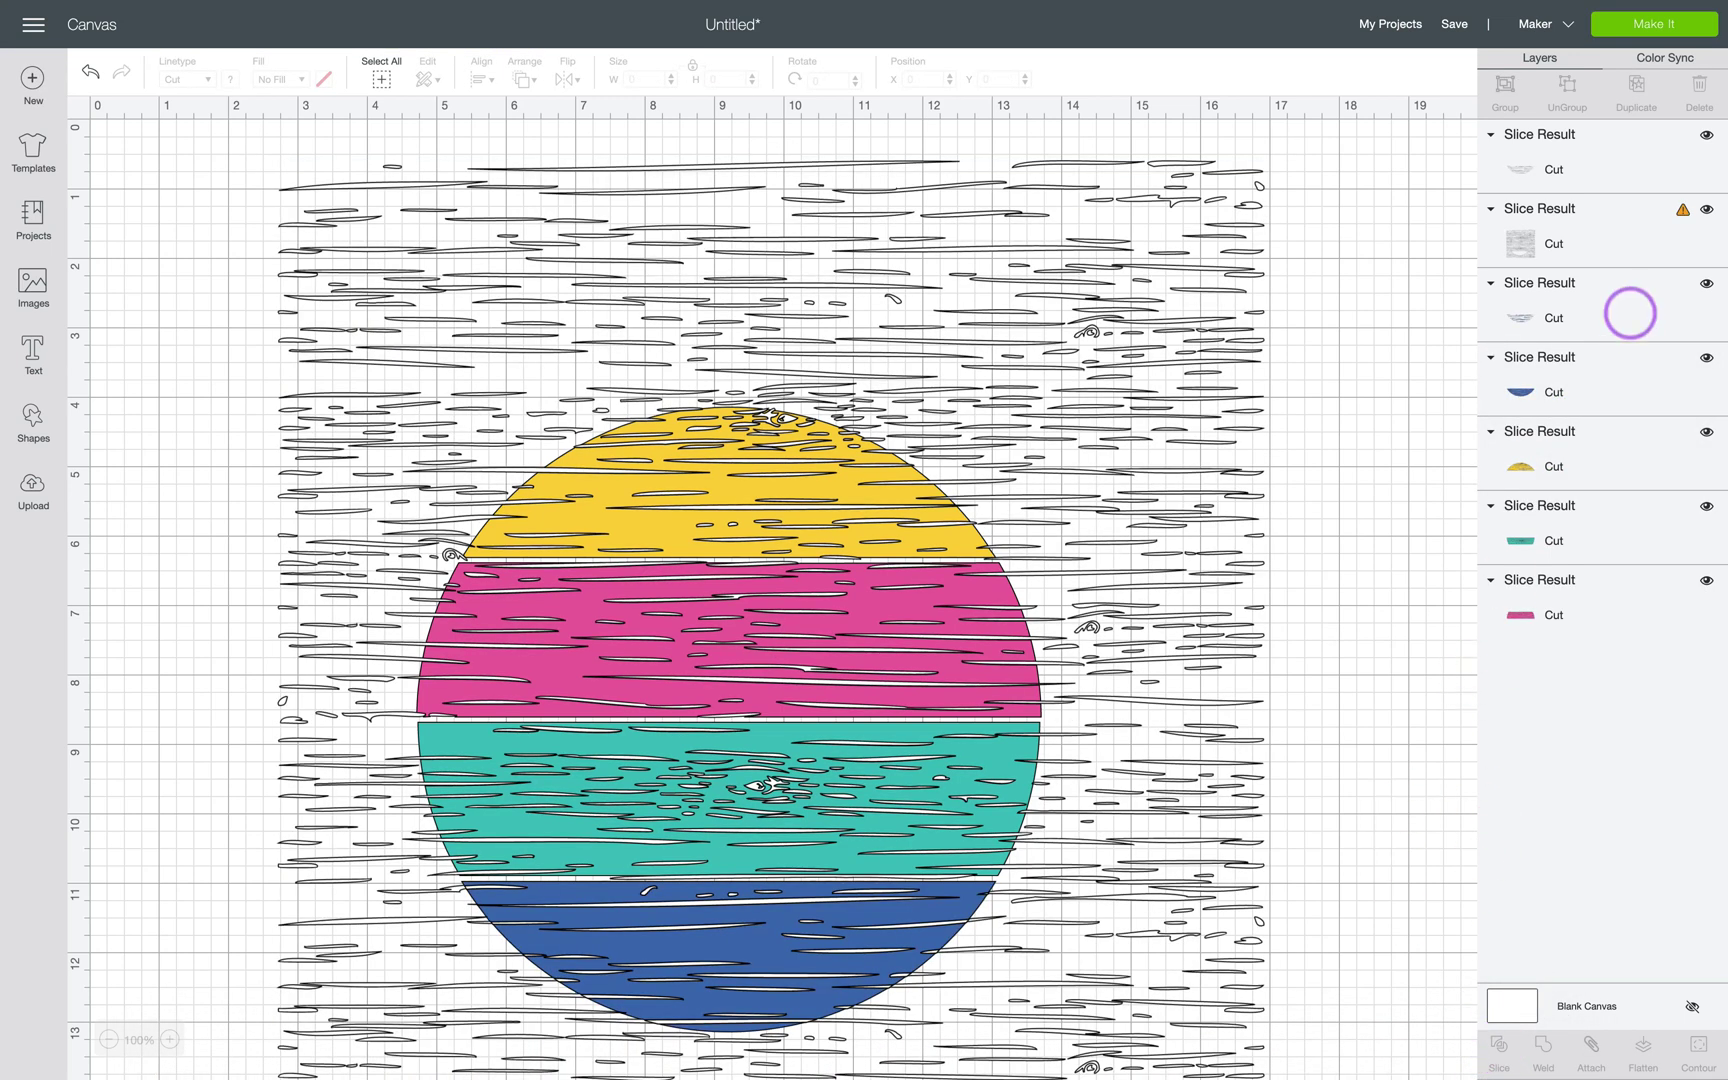
click(1590, 160)
key(Delete)
click(1590, 162)
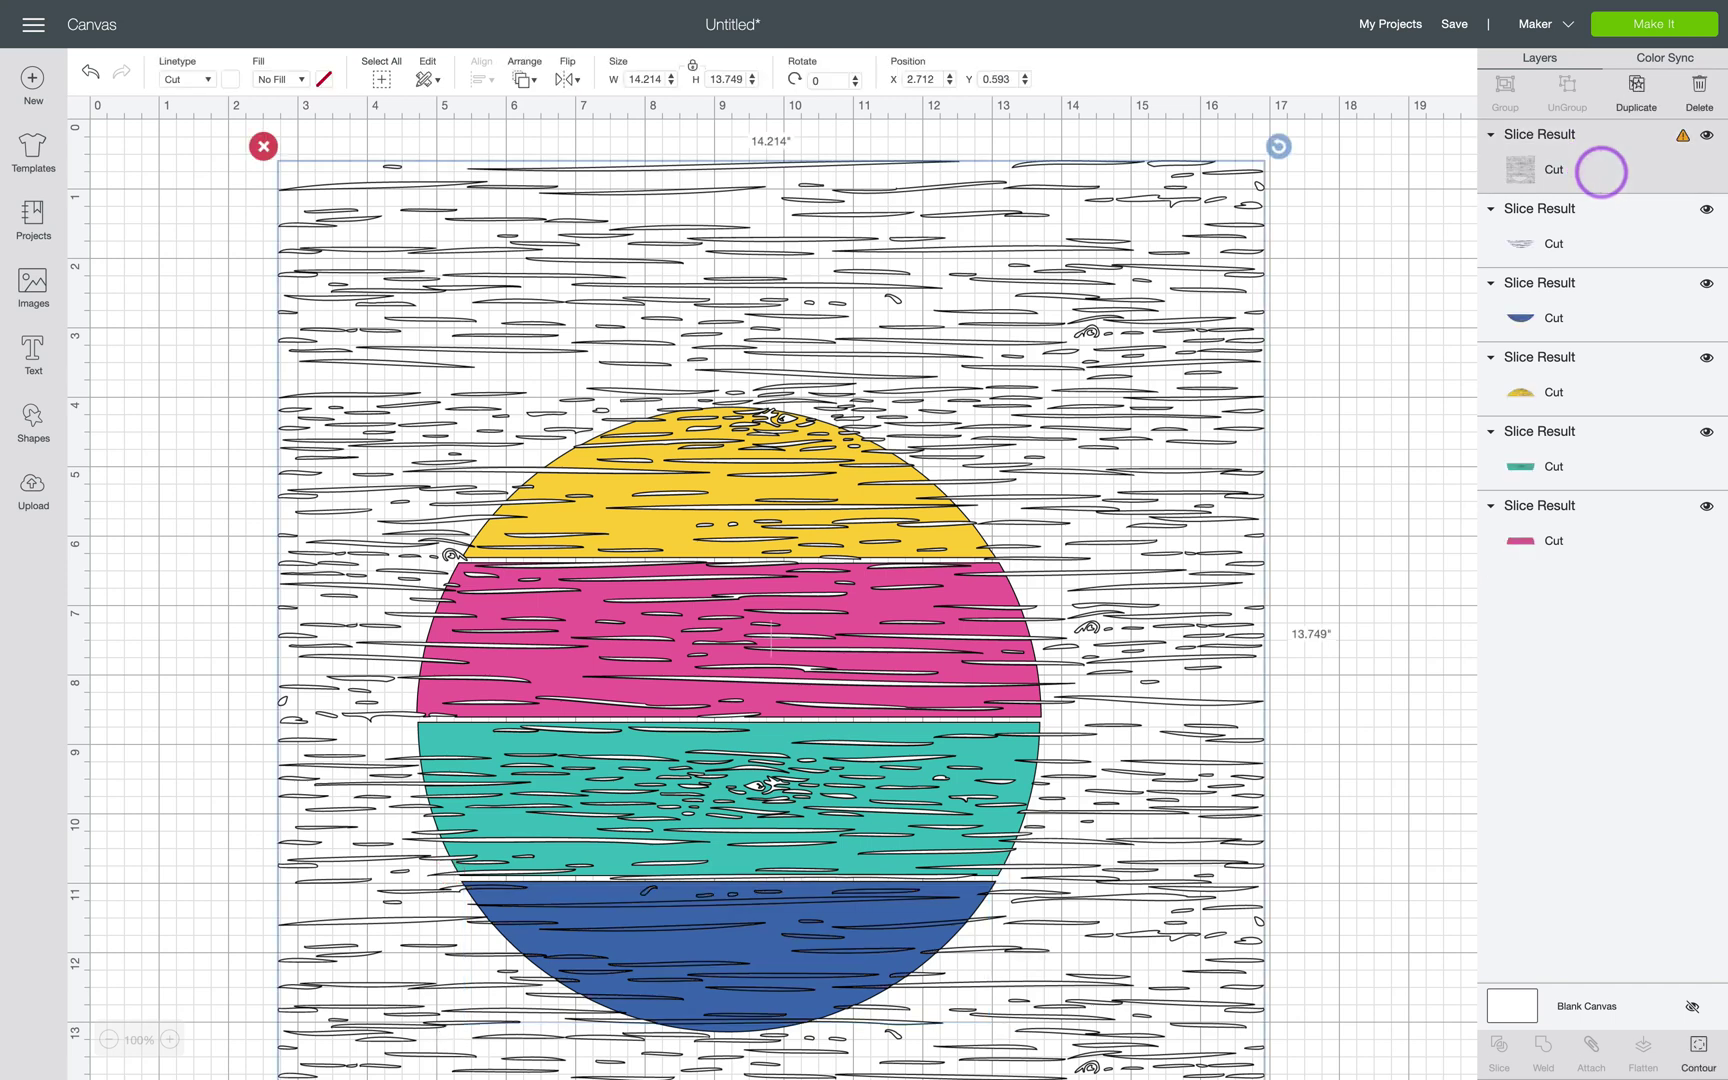
Delete the last two leftover grain pieces, leaving four Slice Results, then switch to Silhouette Studio.
key(Delete)
click(1601, 160)
key(Delete)
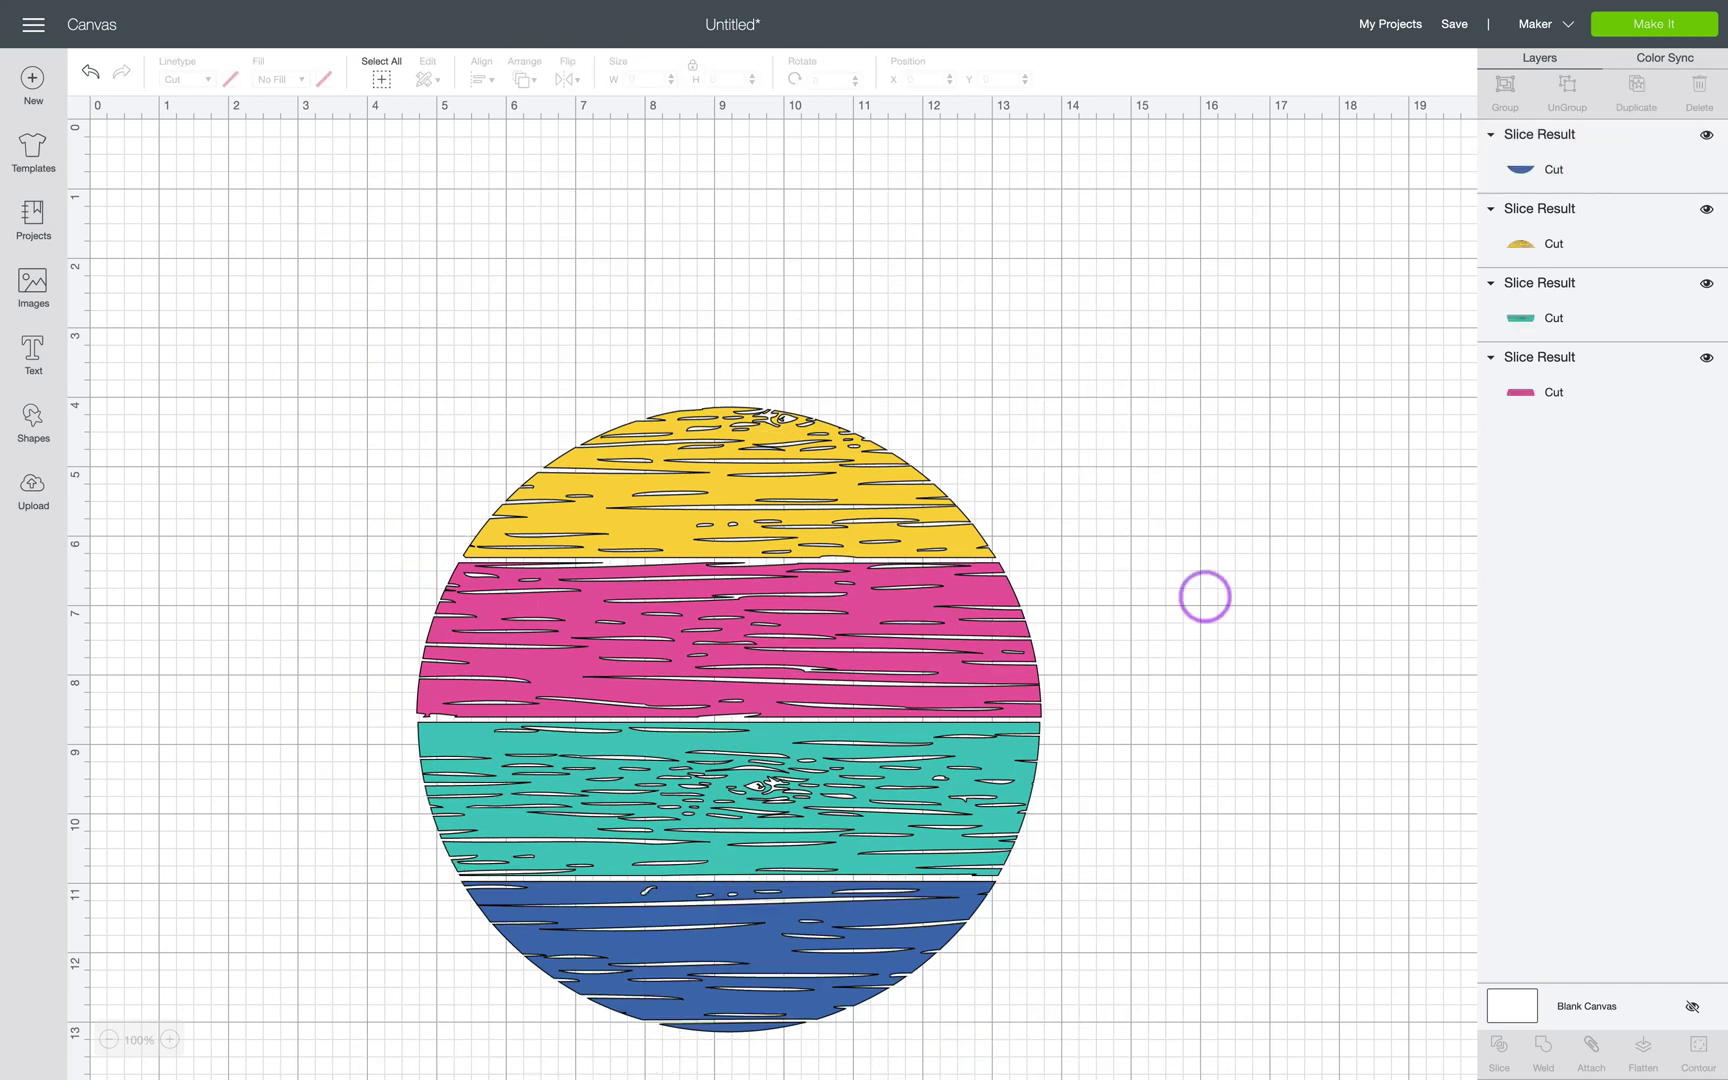
scroll(1251, 507, down, 5)
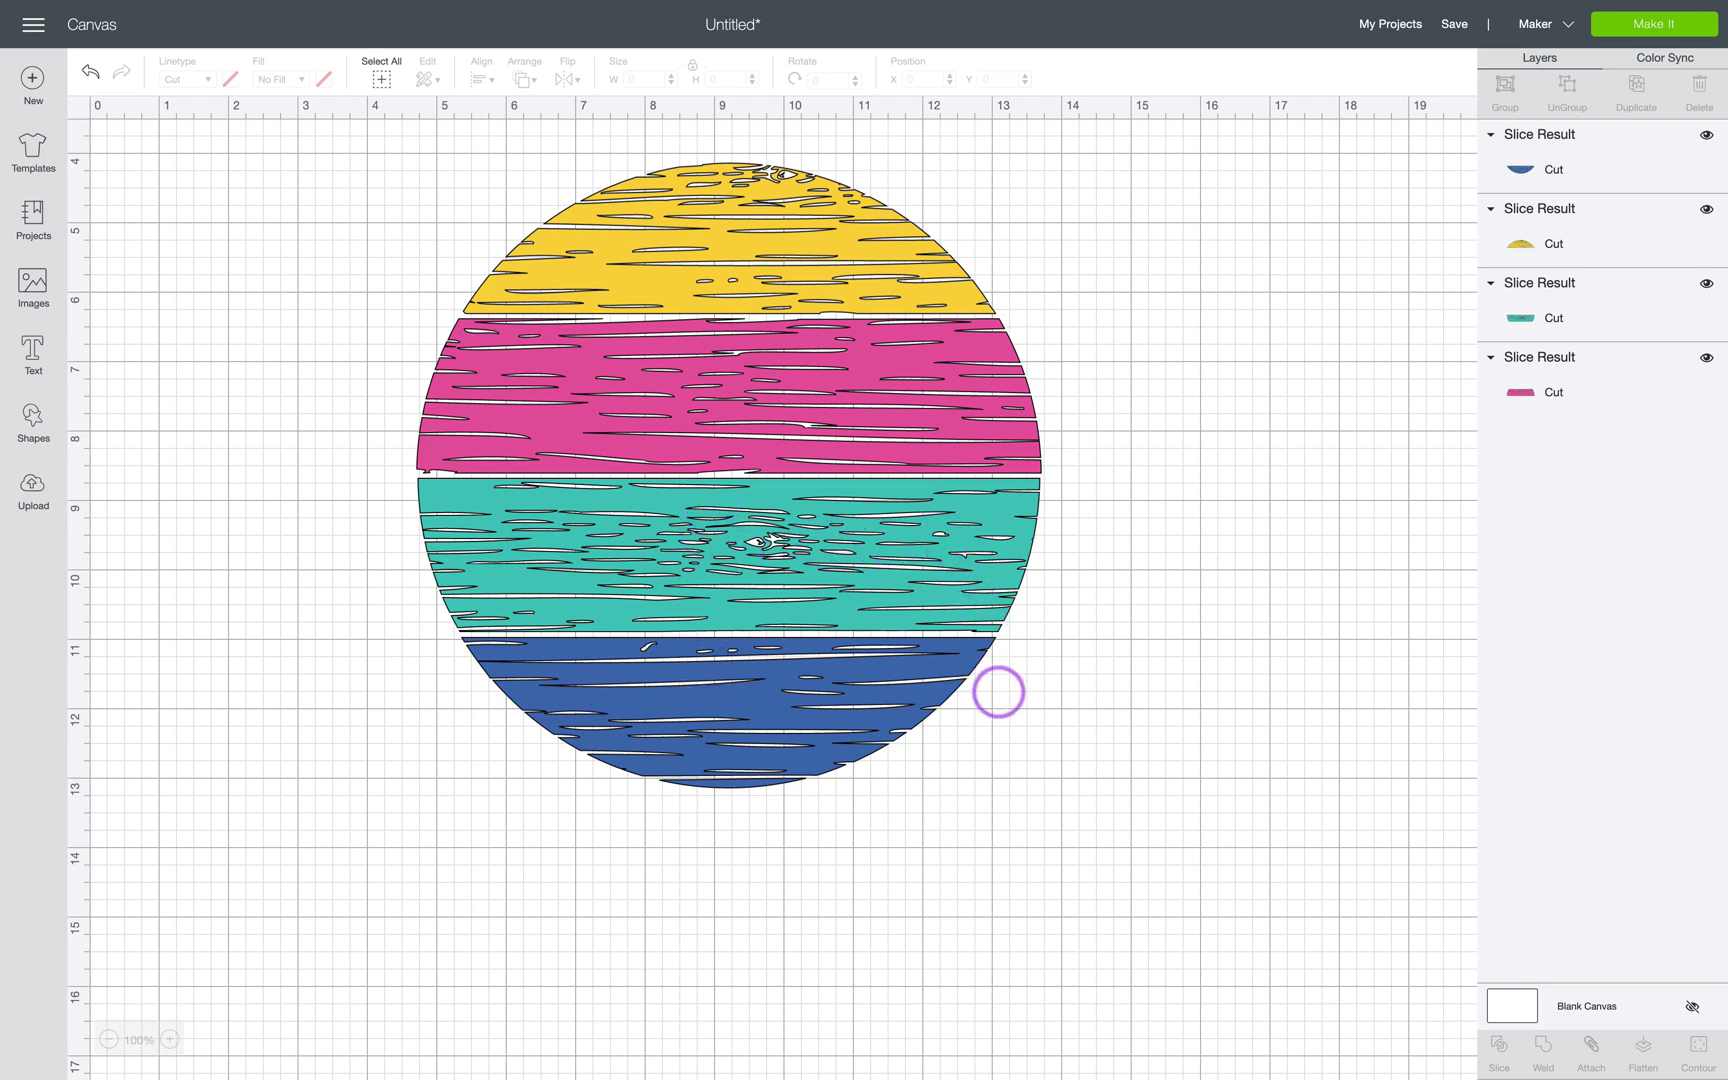
key(super+Tab)
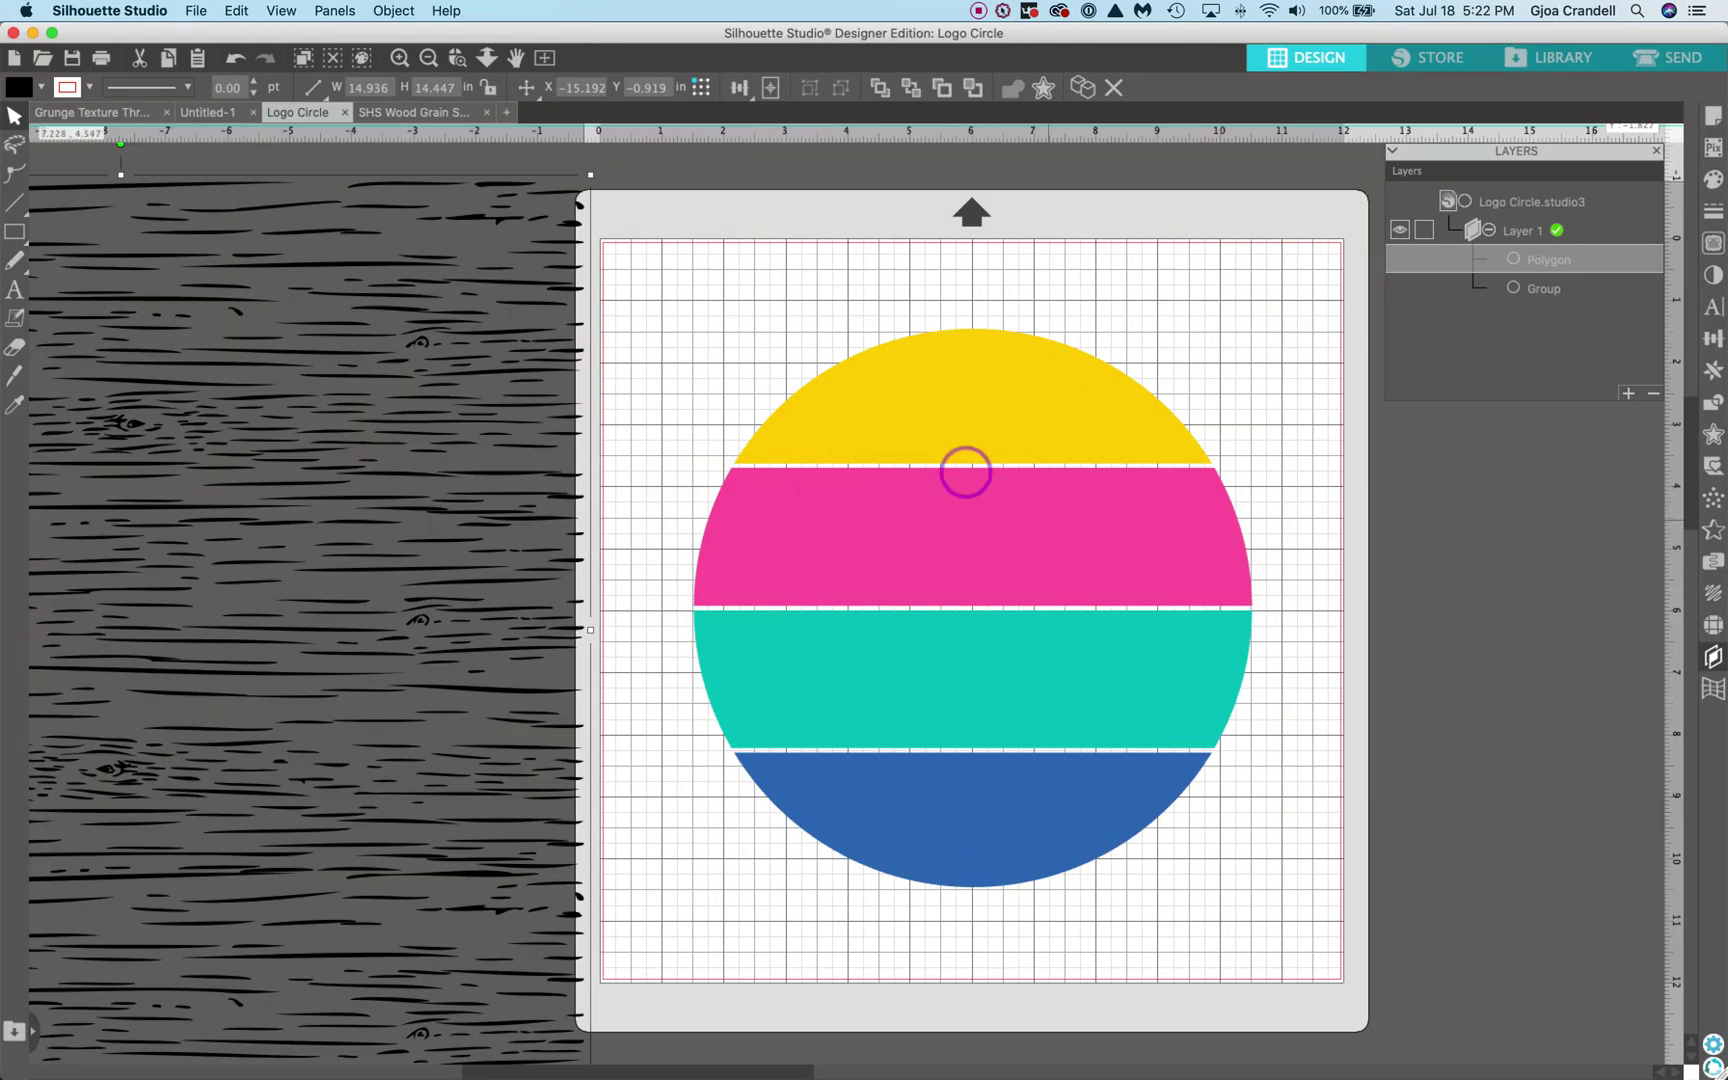
In the Grunge Texture Three SVG document, position the grunge texture over the MEH. text.
click(92, 112)
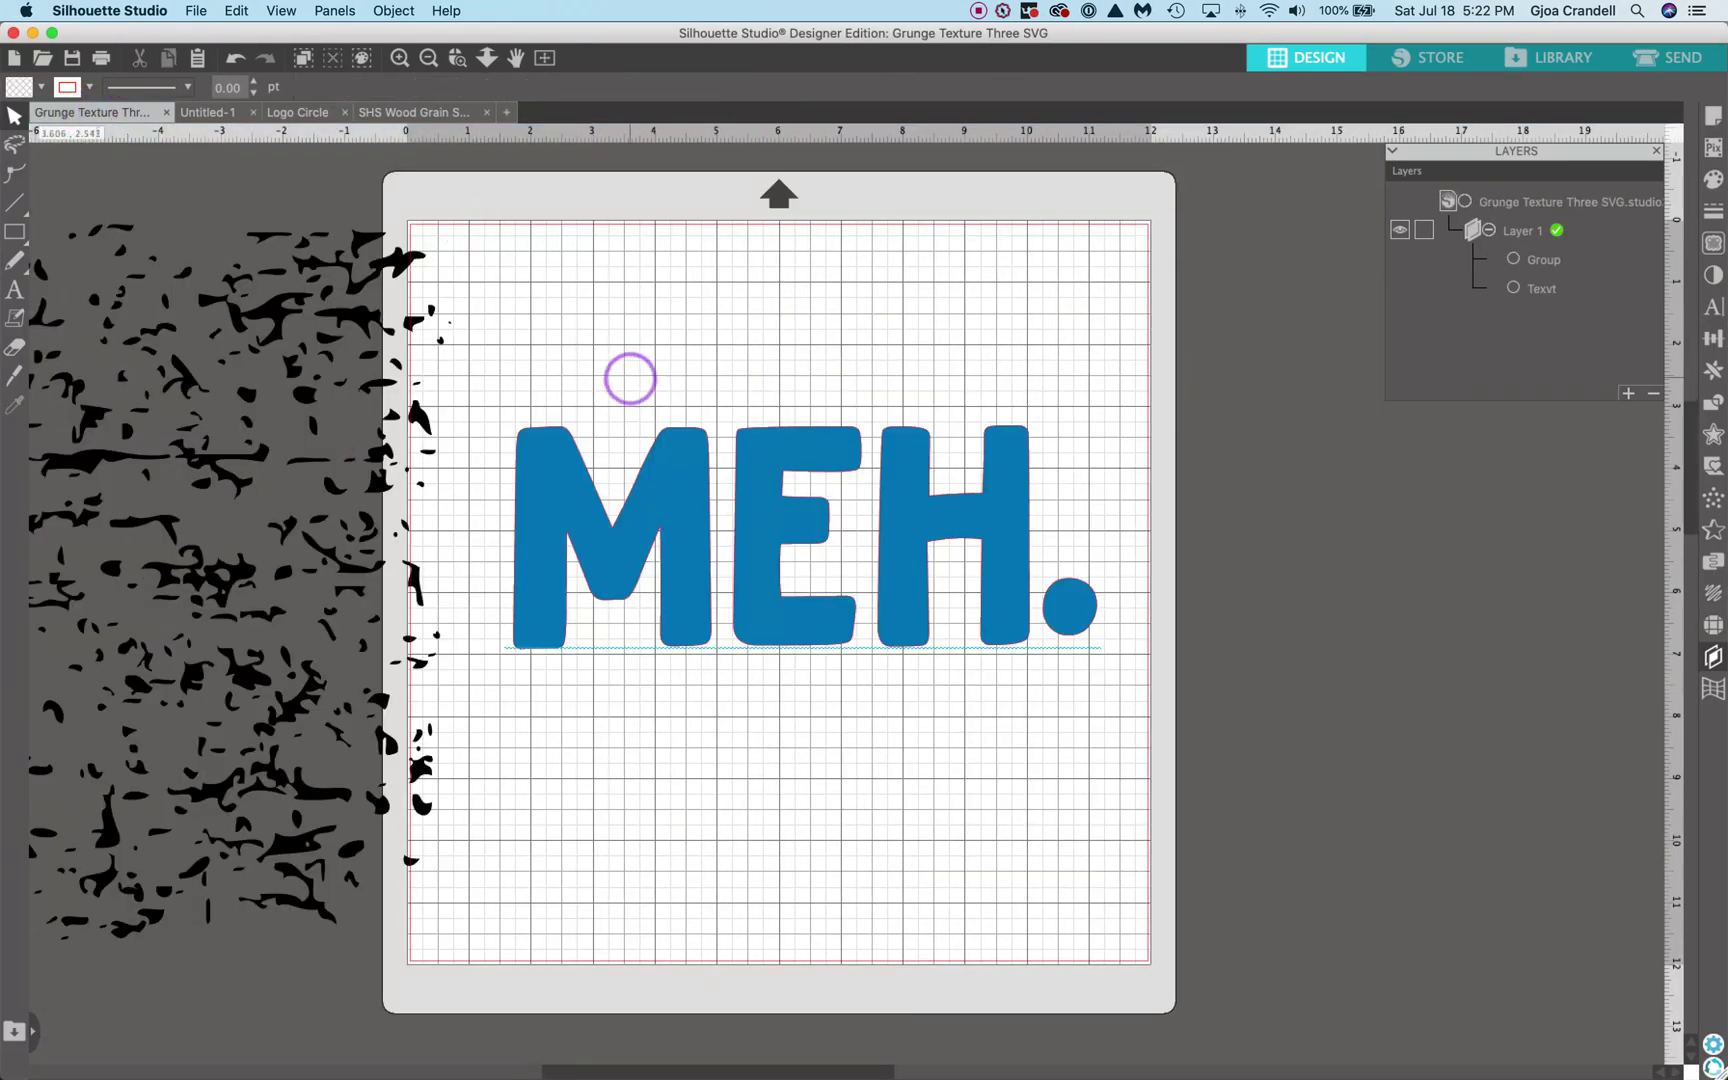
drag(694, 502, 690, 509)
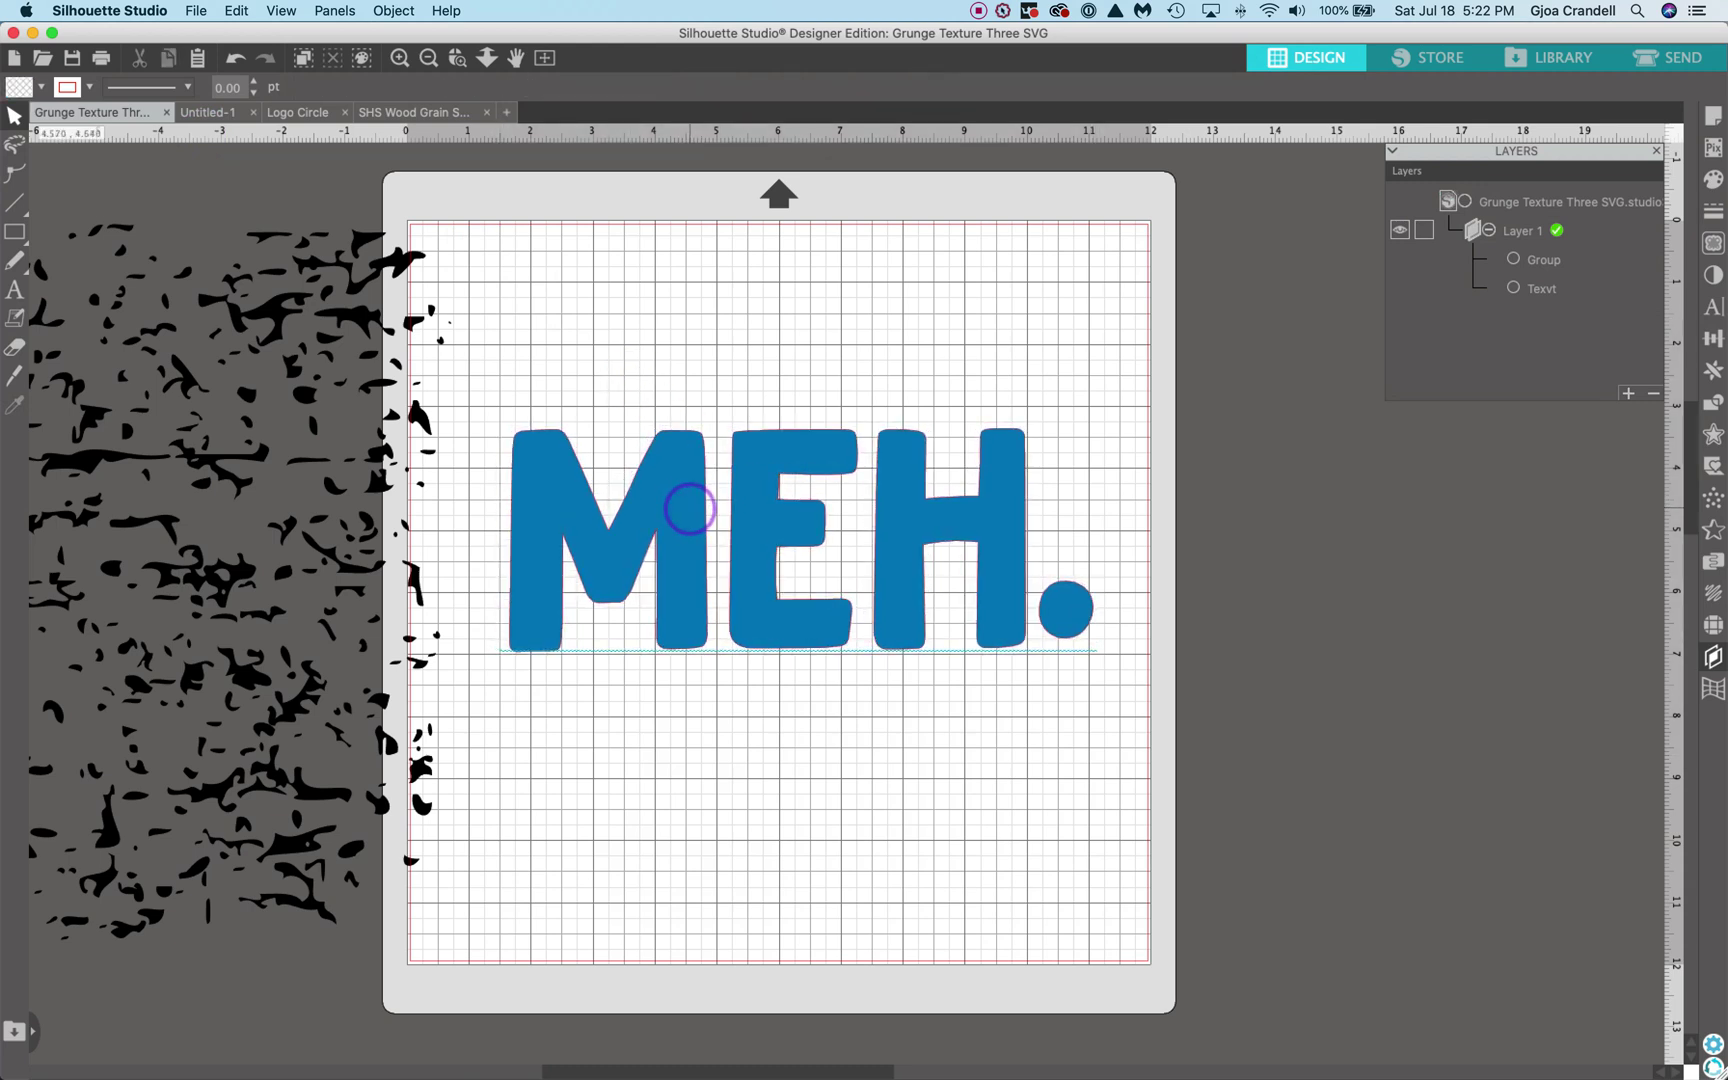
scroll(688, 505, down, 1)
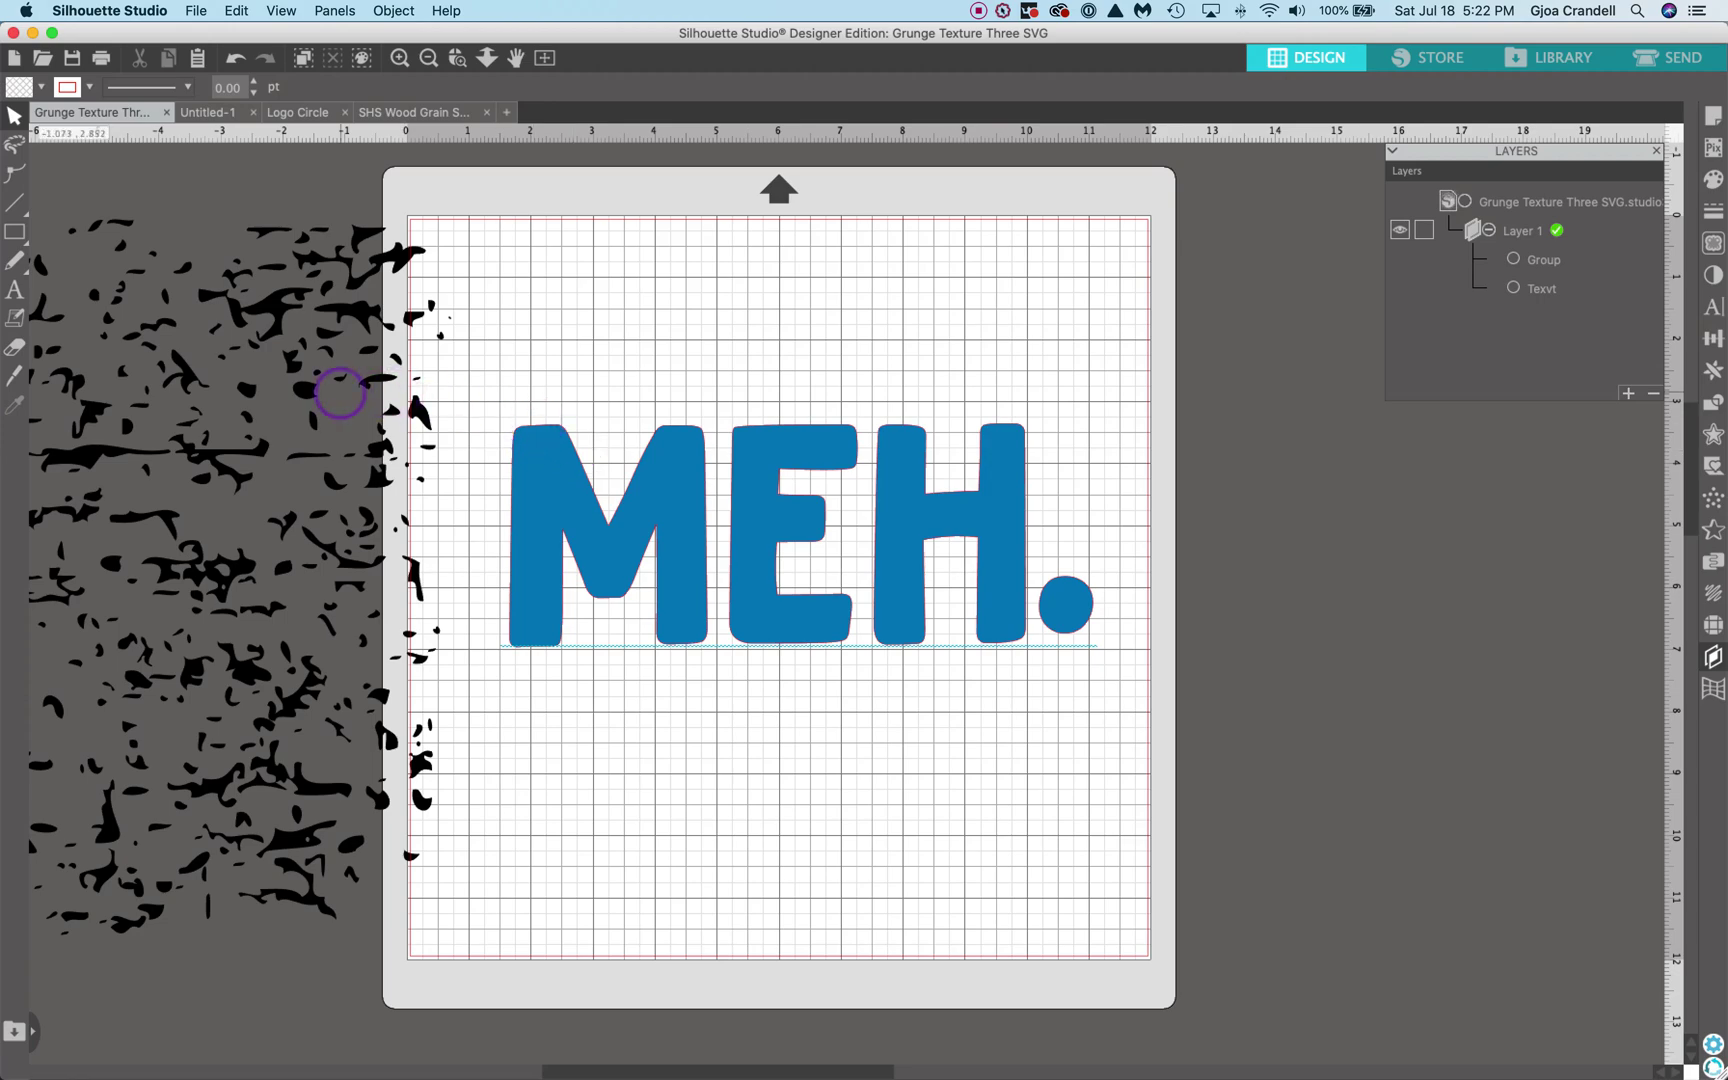
drag(301, 390, 1012, 397)
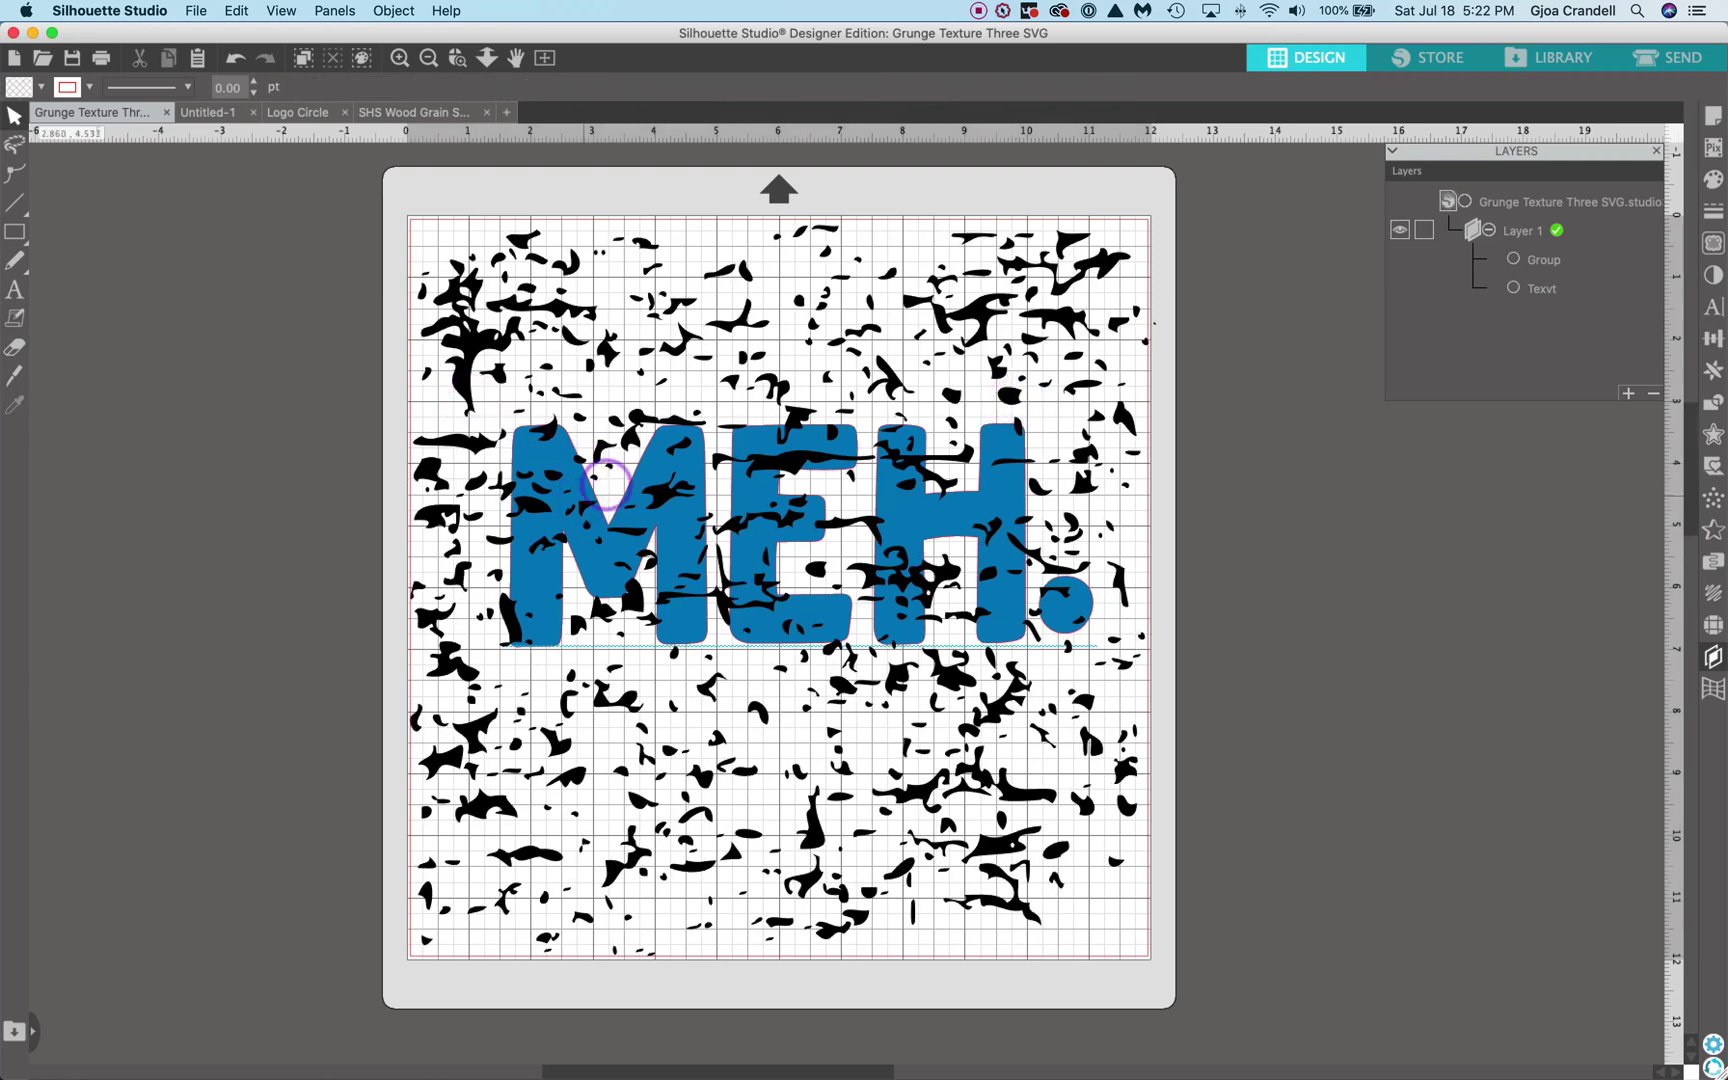
mouse_move(768, 392)
mouse_down()
mouse_move(887, 386)
mouse_move(741, 370)
mouse_move(771, 386)
mouse_up()
Set the grunge texture group's fill colour to white.
click(194, 189)
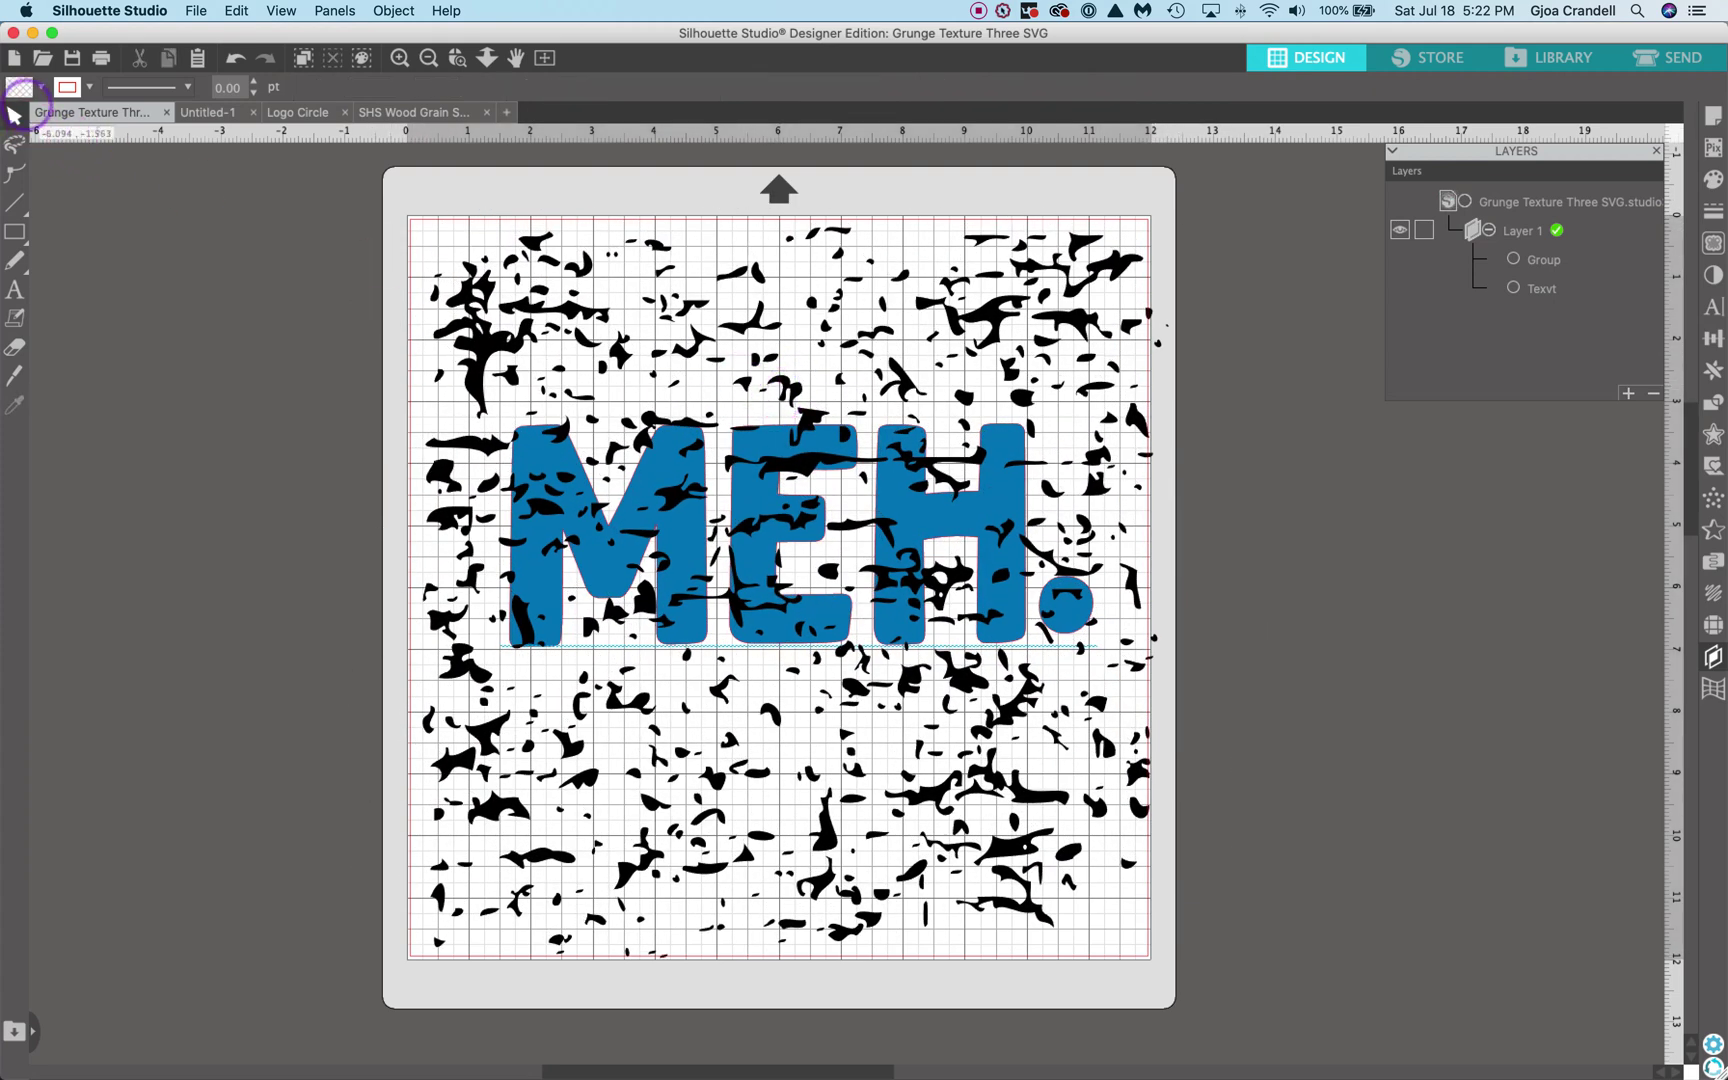
click(41, 87)
click(20, 116)
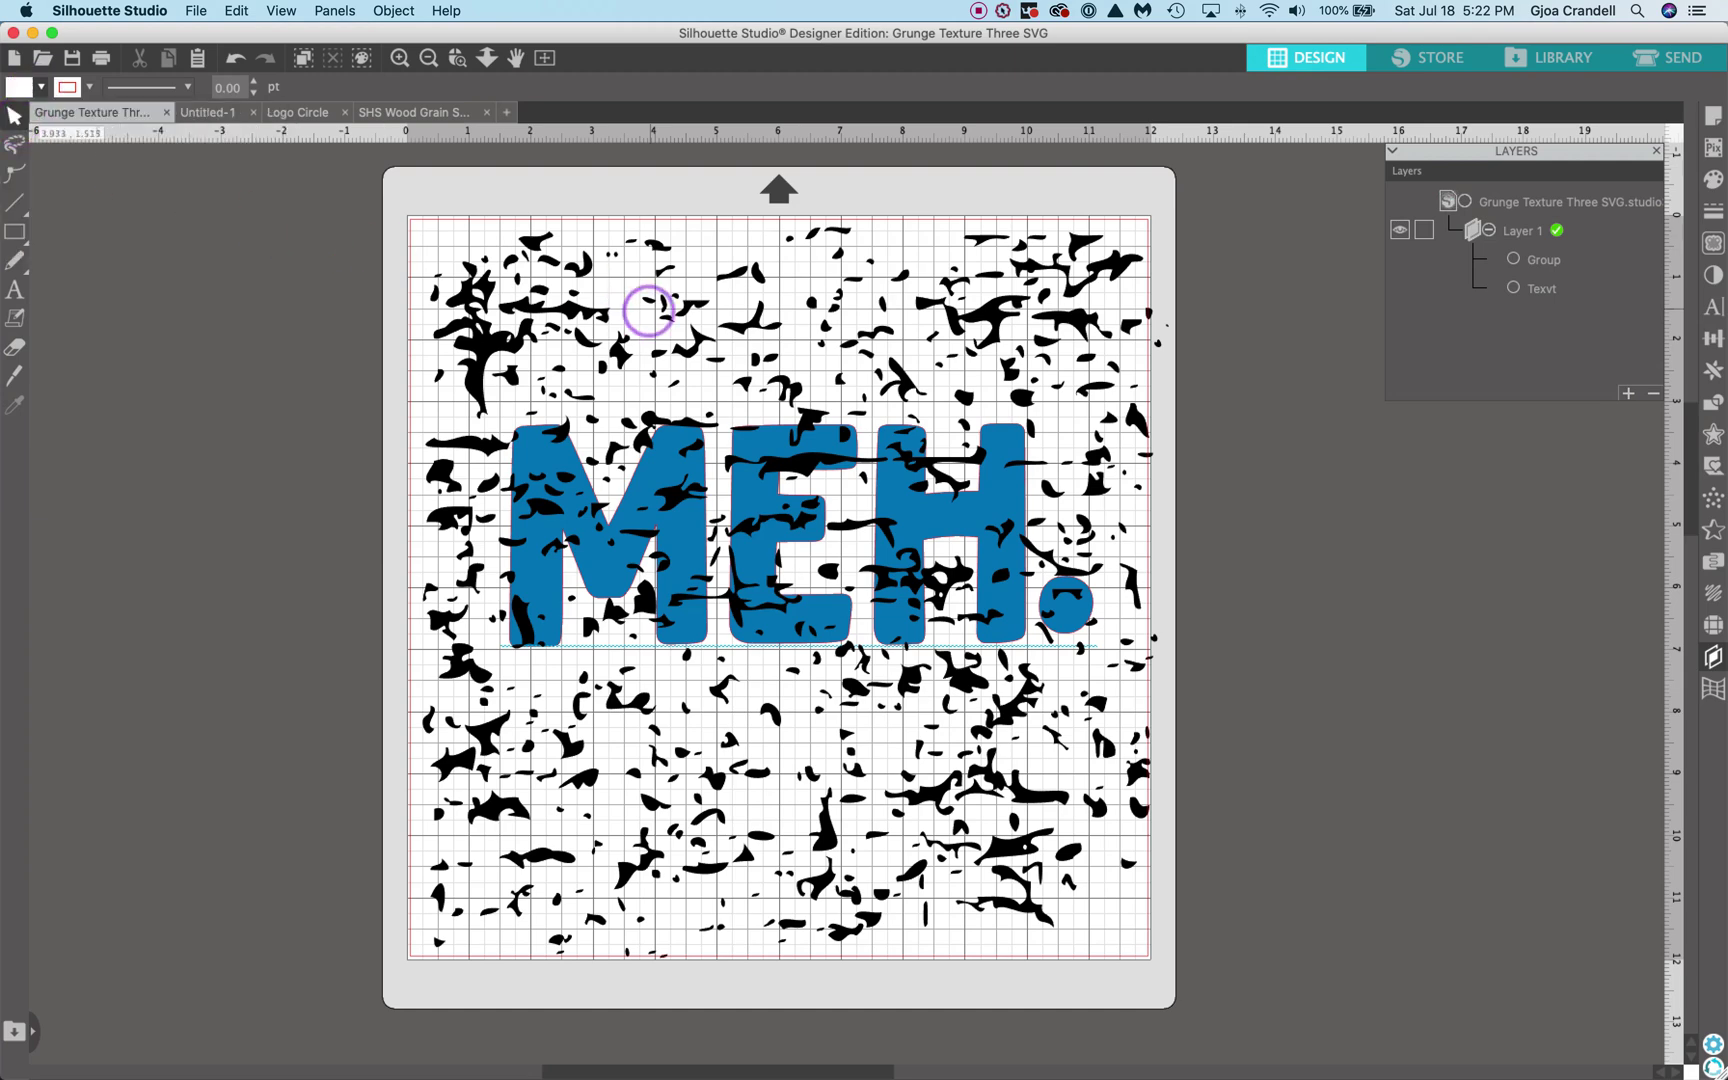
mouse_move(567, 305)
mouse_down()
mouse_move(600, 310)
mouse_move(569, 303)
mouse_up()
click(567, 302)
click(40, 87)
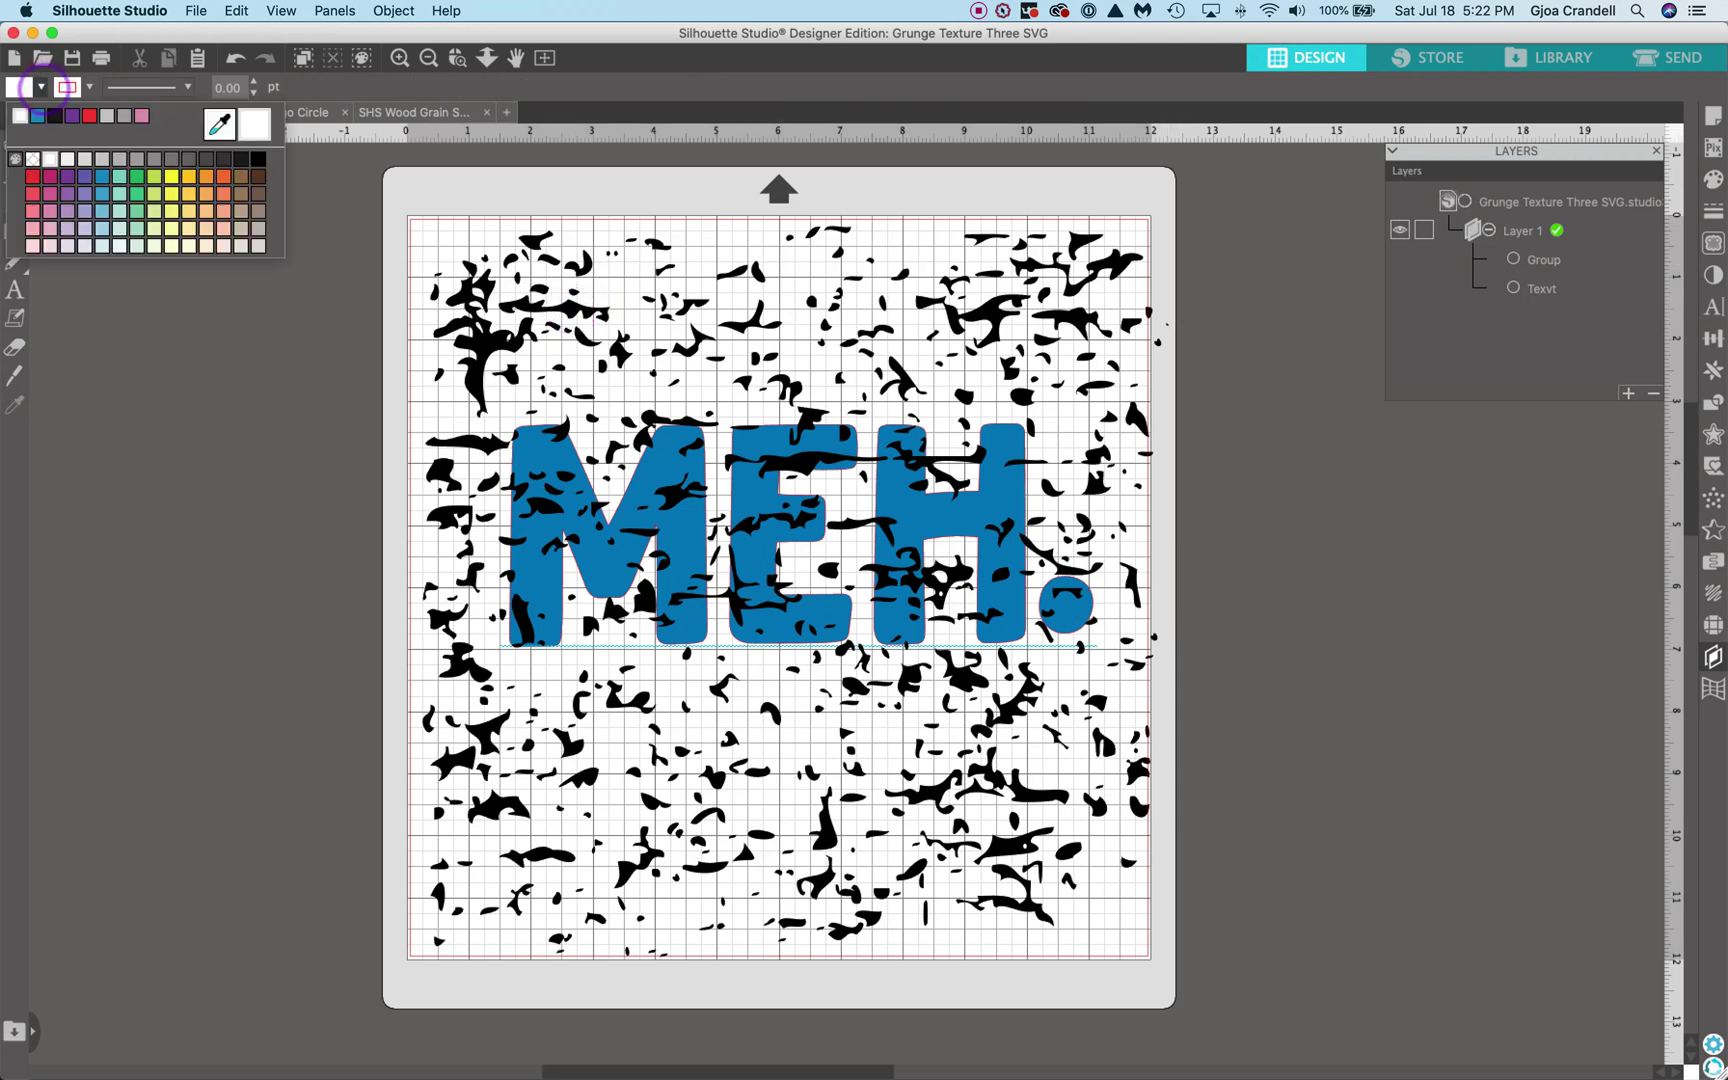
click(20, 112)
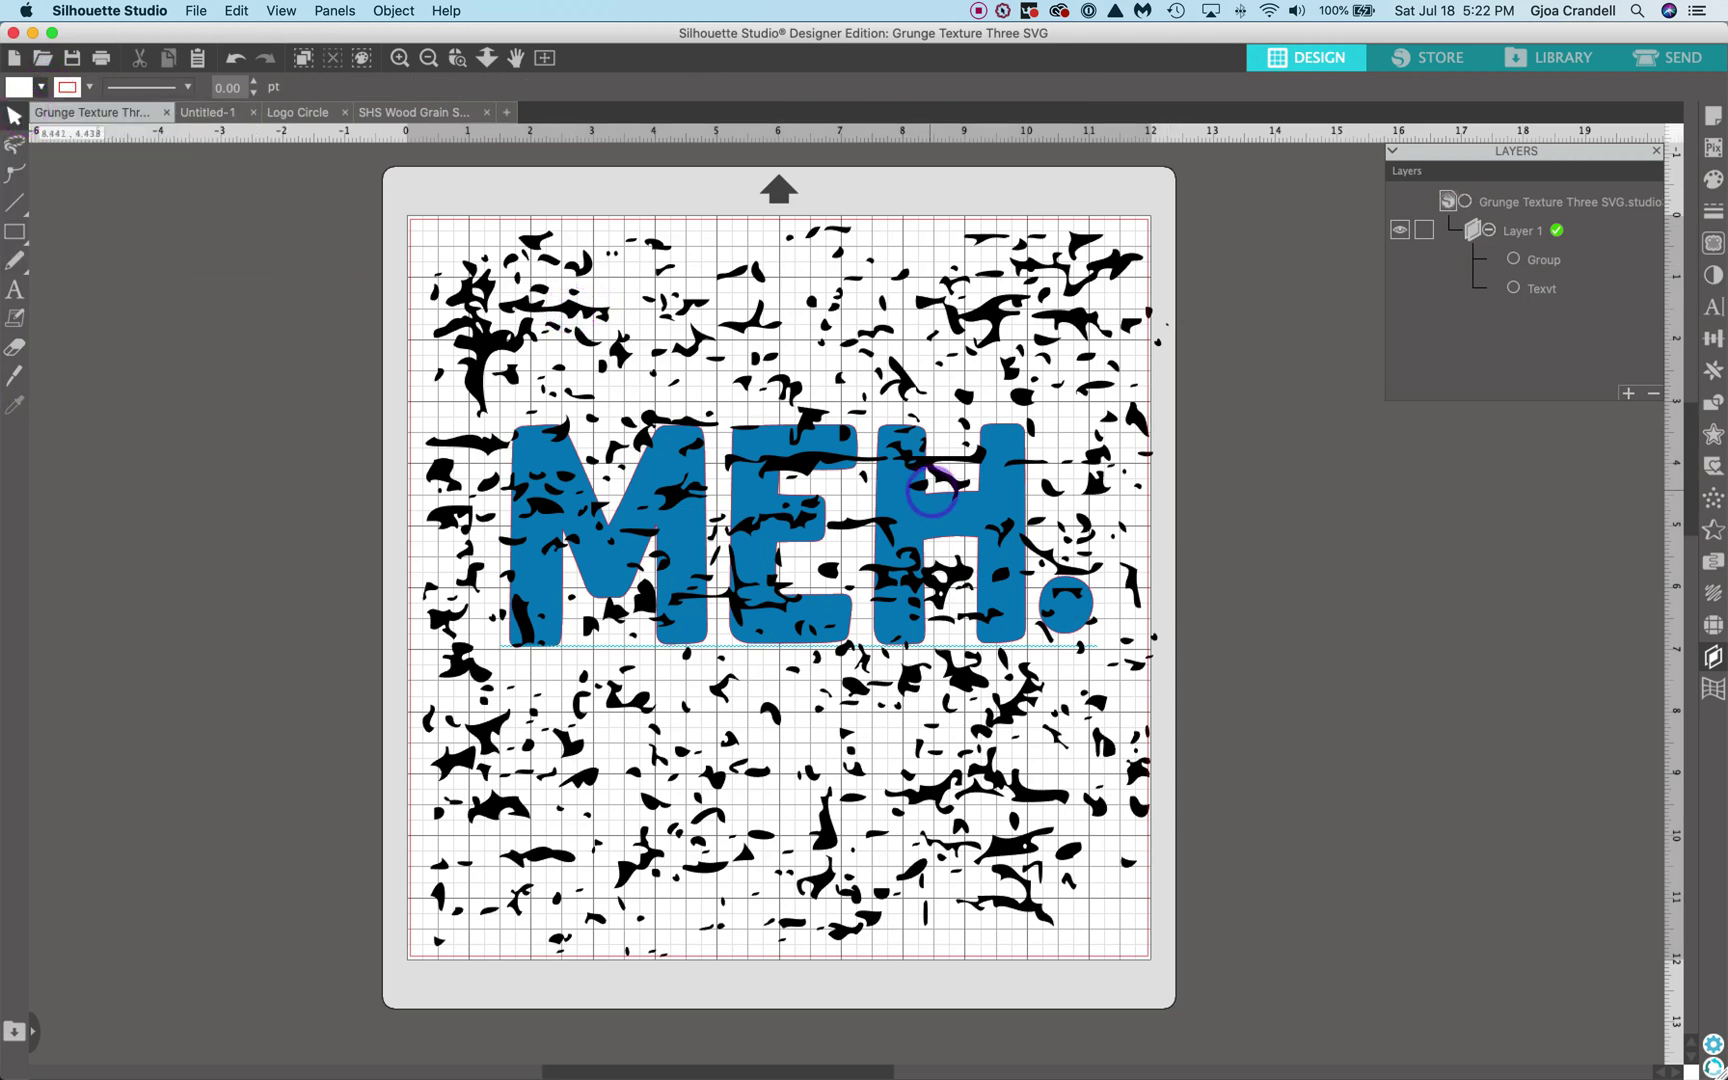
click(1545, 262)
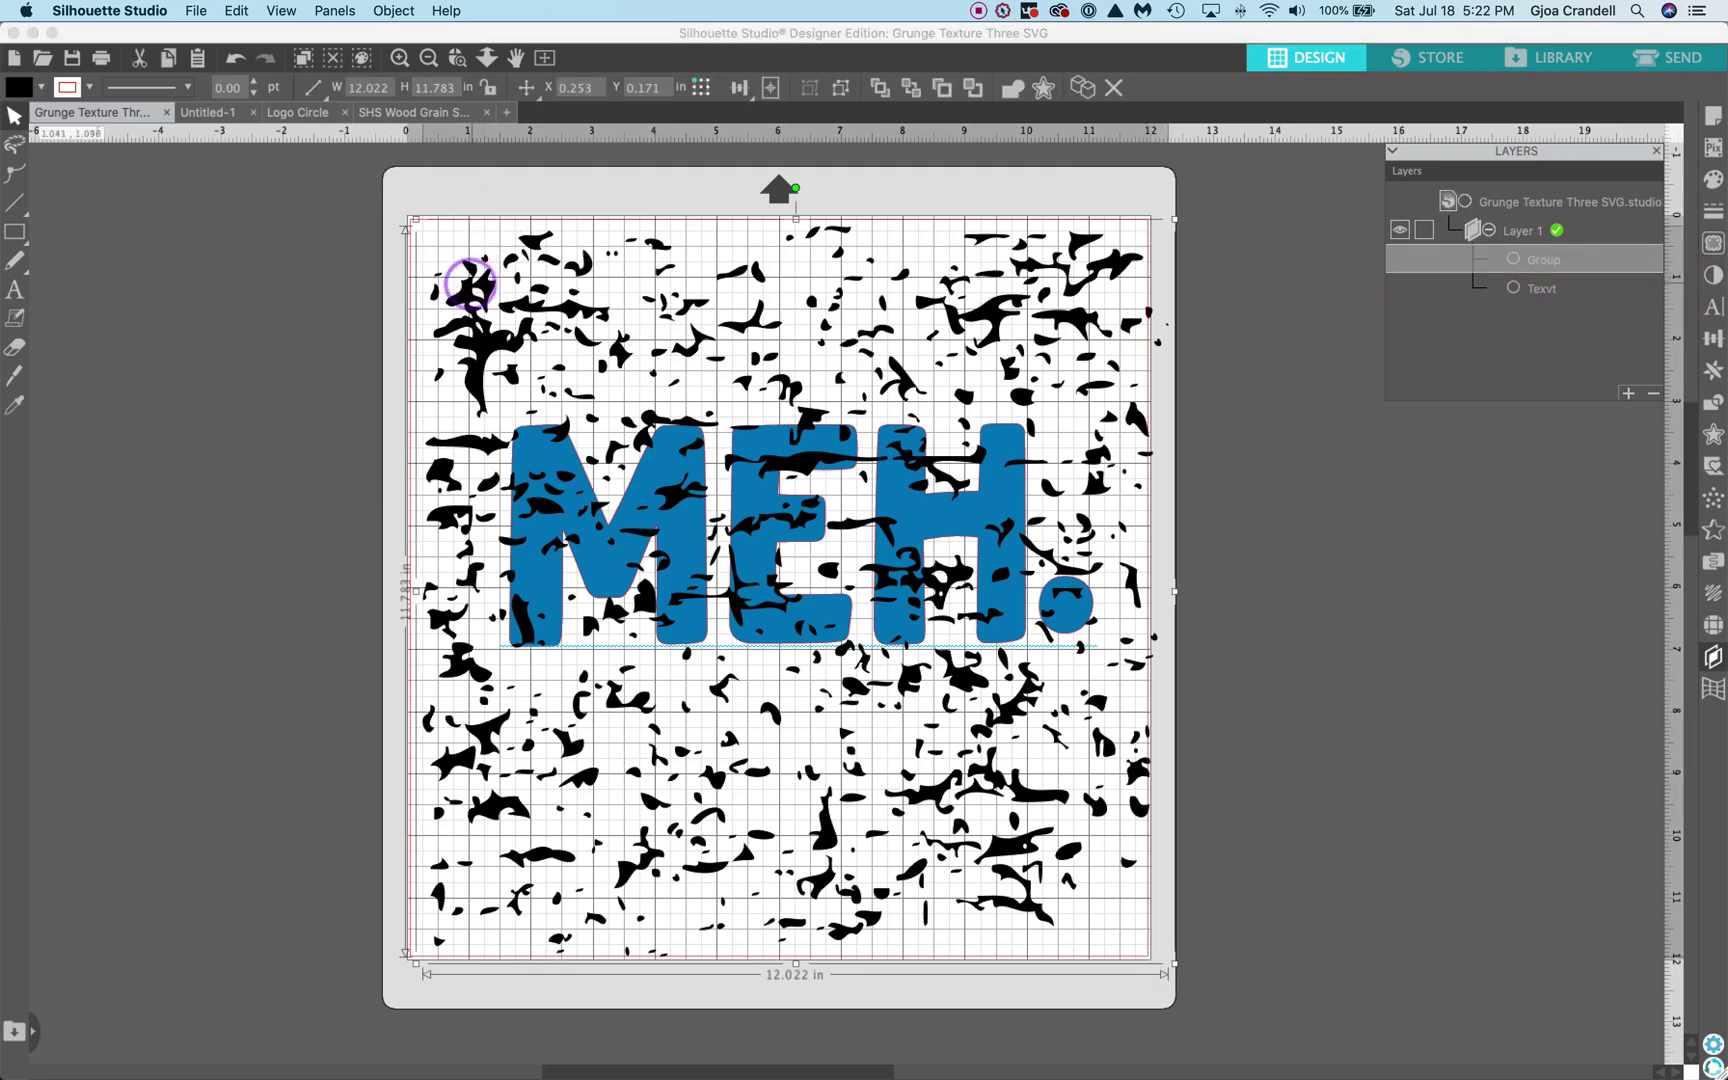
drag(469, 283, 466, 280)
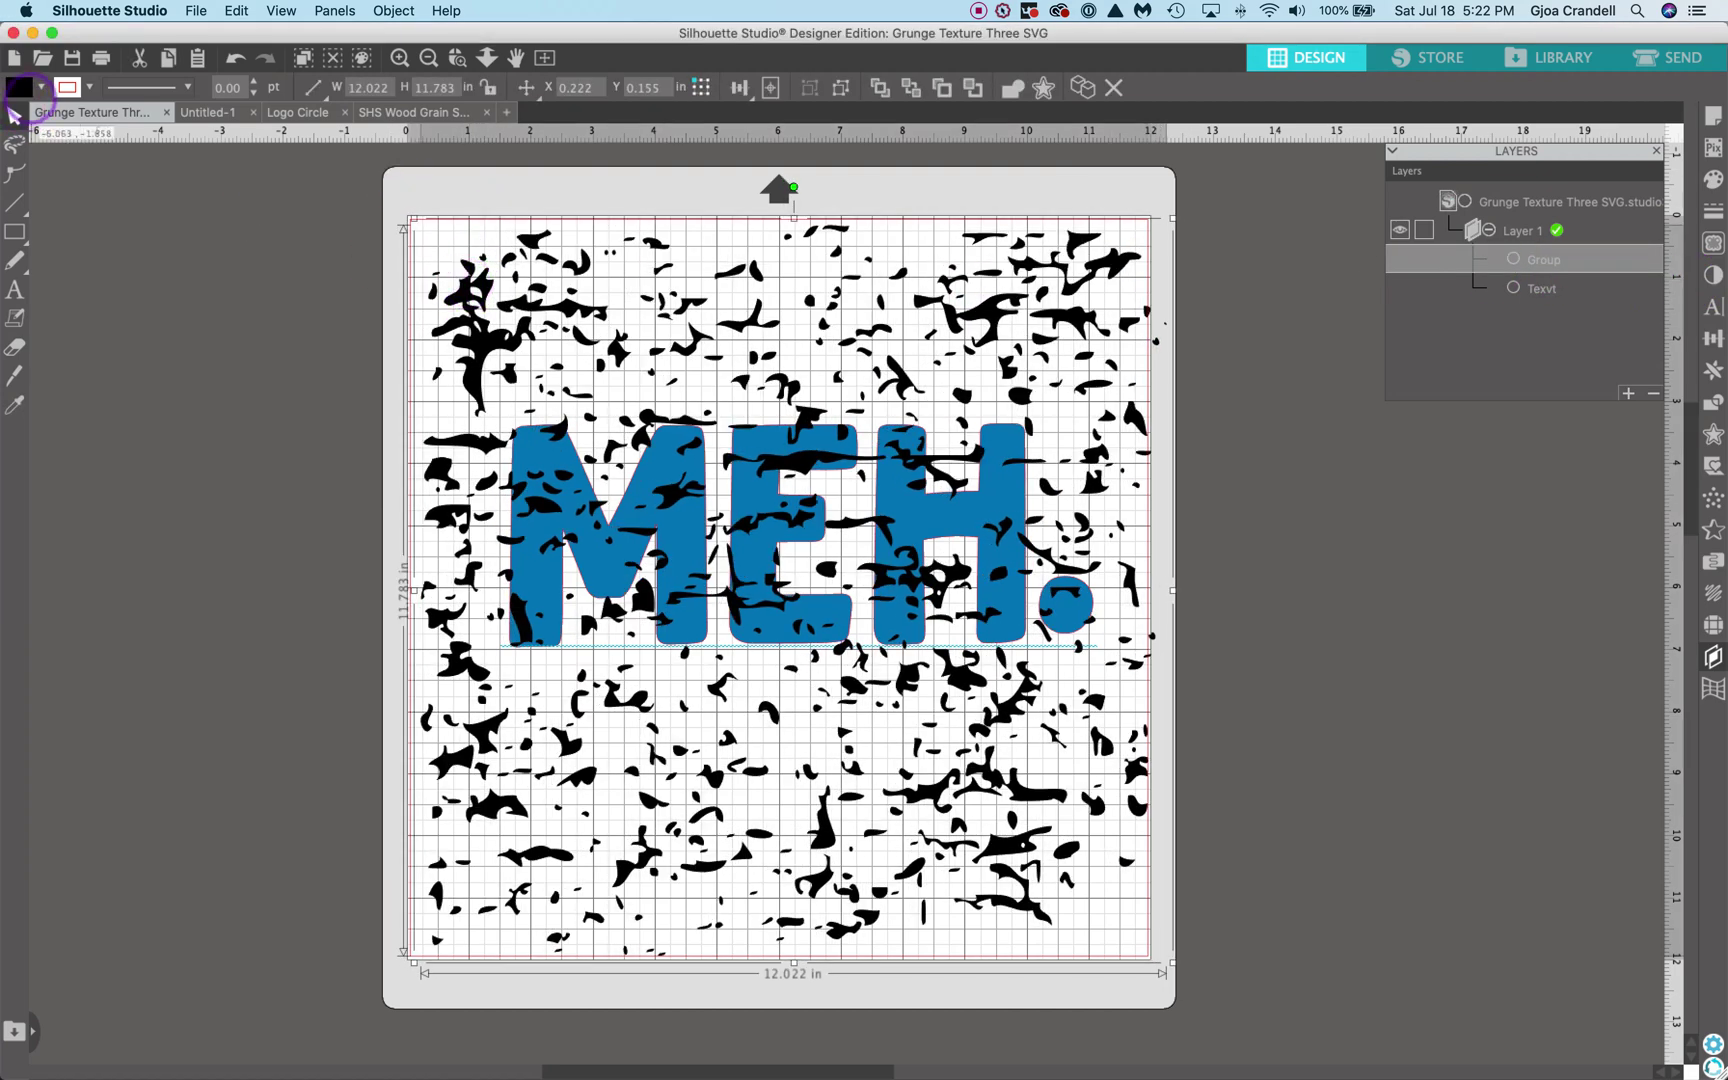
click(38, 86)
click(20, 115)
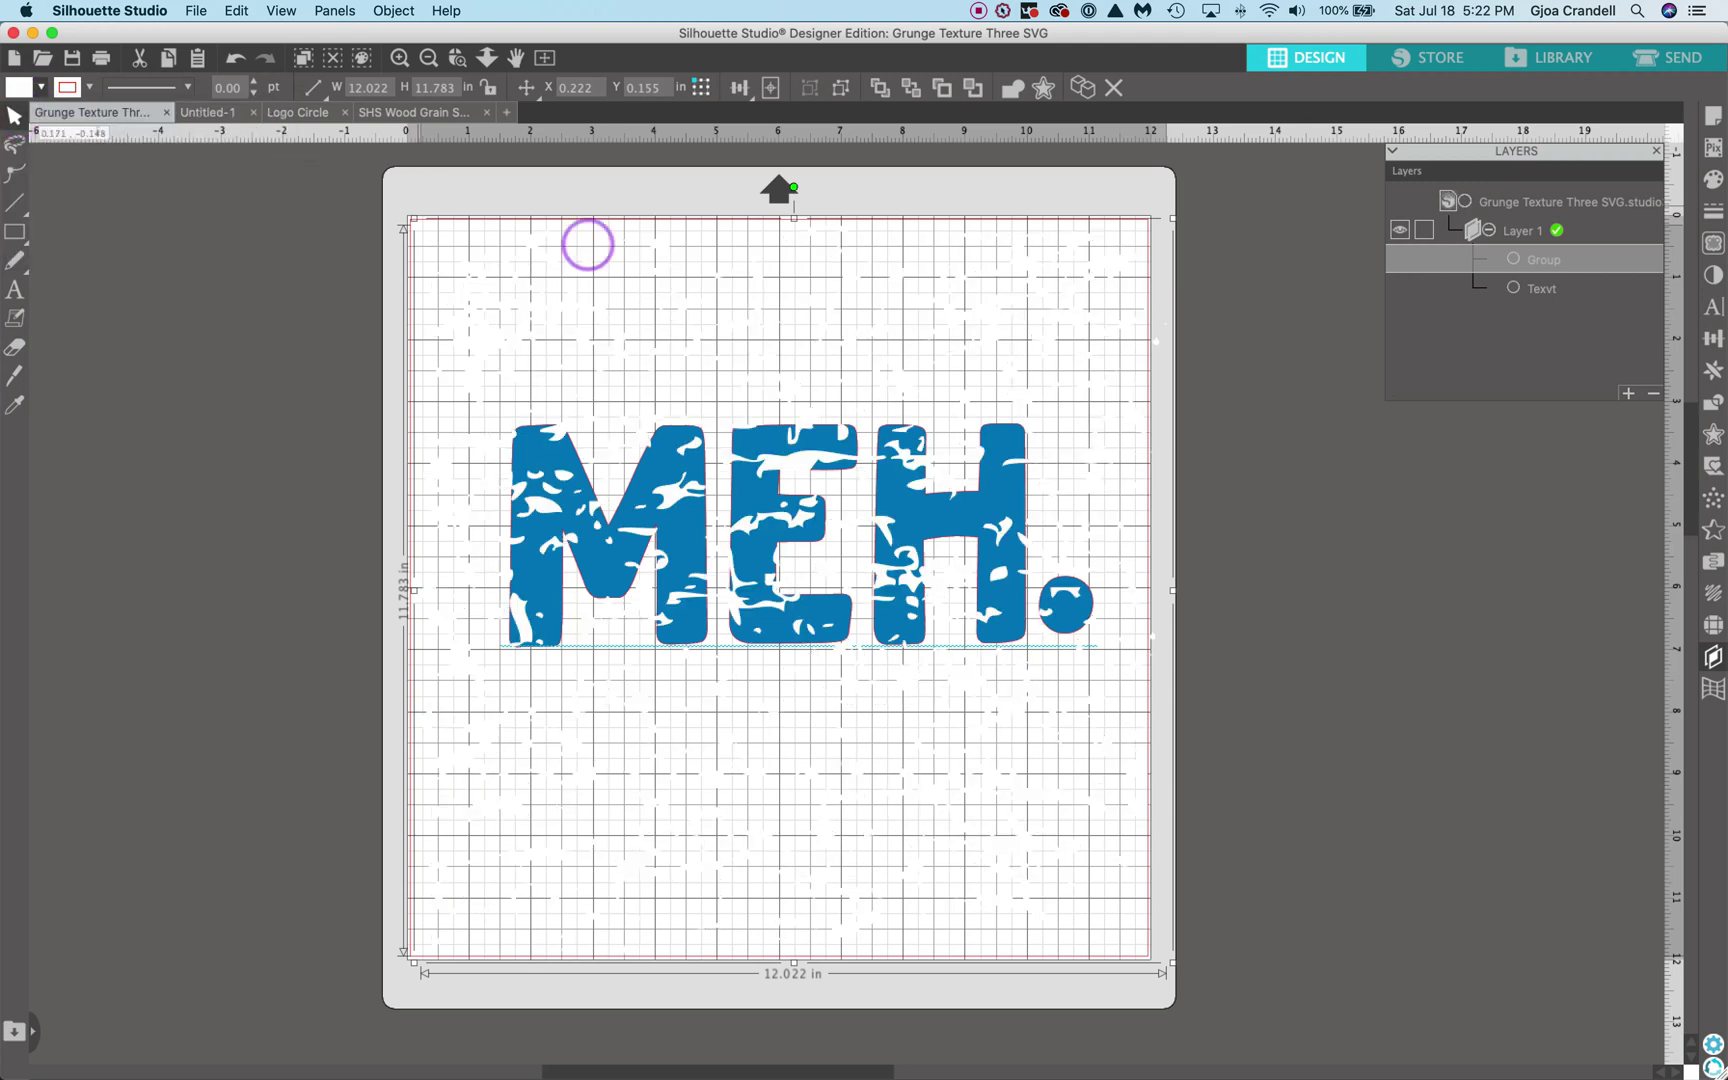
Resize the white grunge texture to about 11.569 by 11.339 inches, covering the MEH. letters.
drag(768, 460, 760, 444)
drag(1166, 948, 1026, 810)
drag(1127, 852, 1122, 849)
mouse_move(910, 625)
mouse_down()
mouse_move(957, 617)
mouse_move(930, 656)
mouse_up()
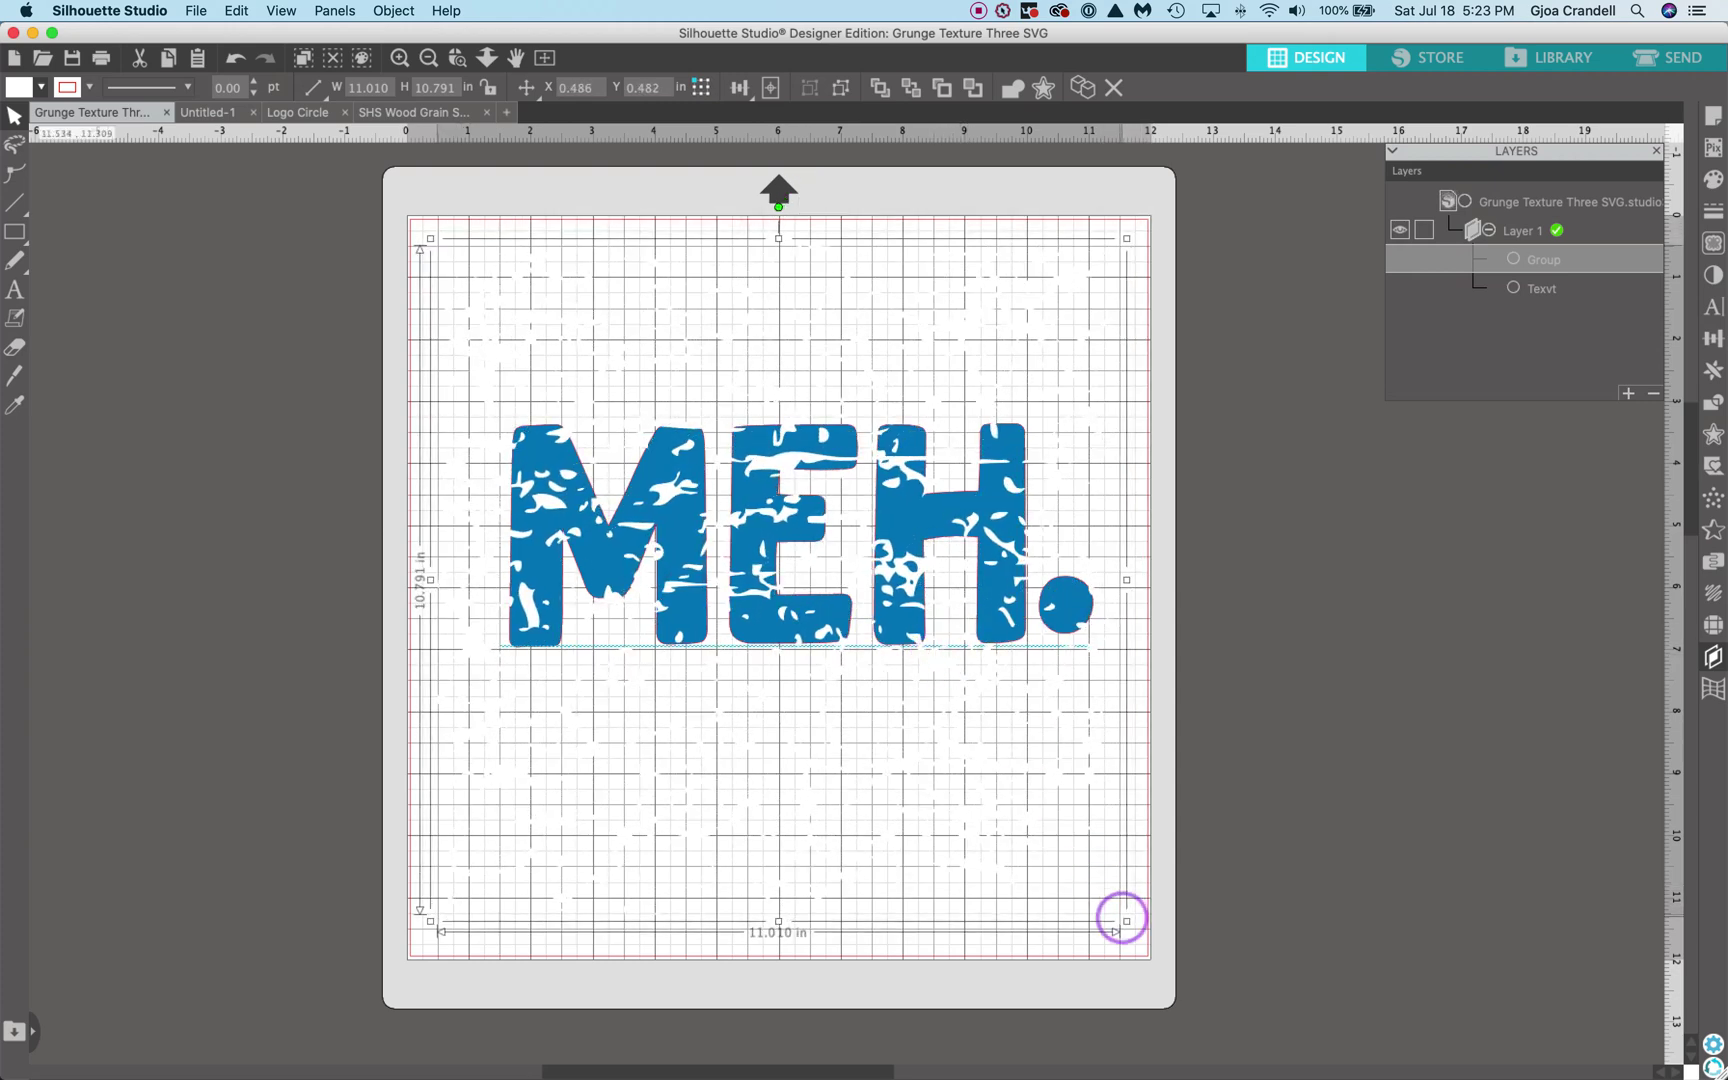
drag(1125, 921, 1161, 955)
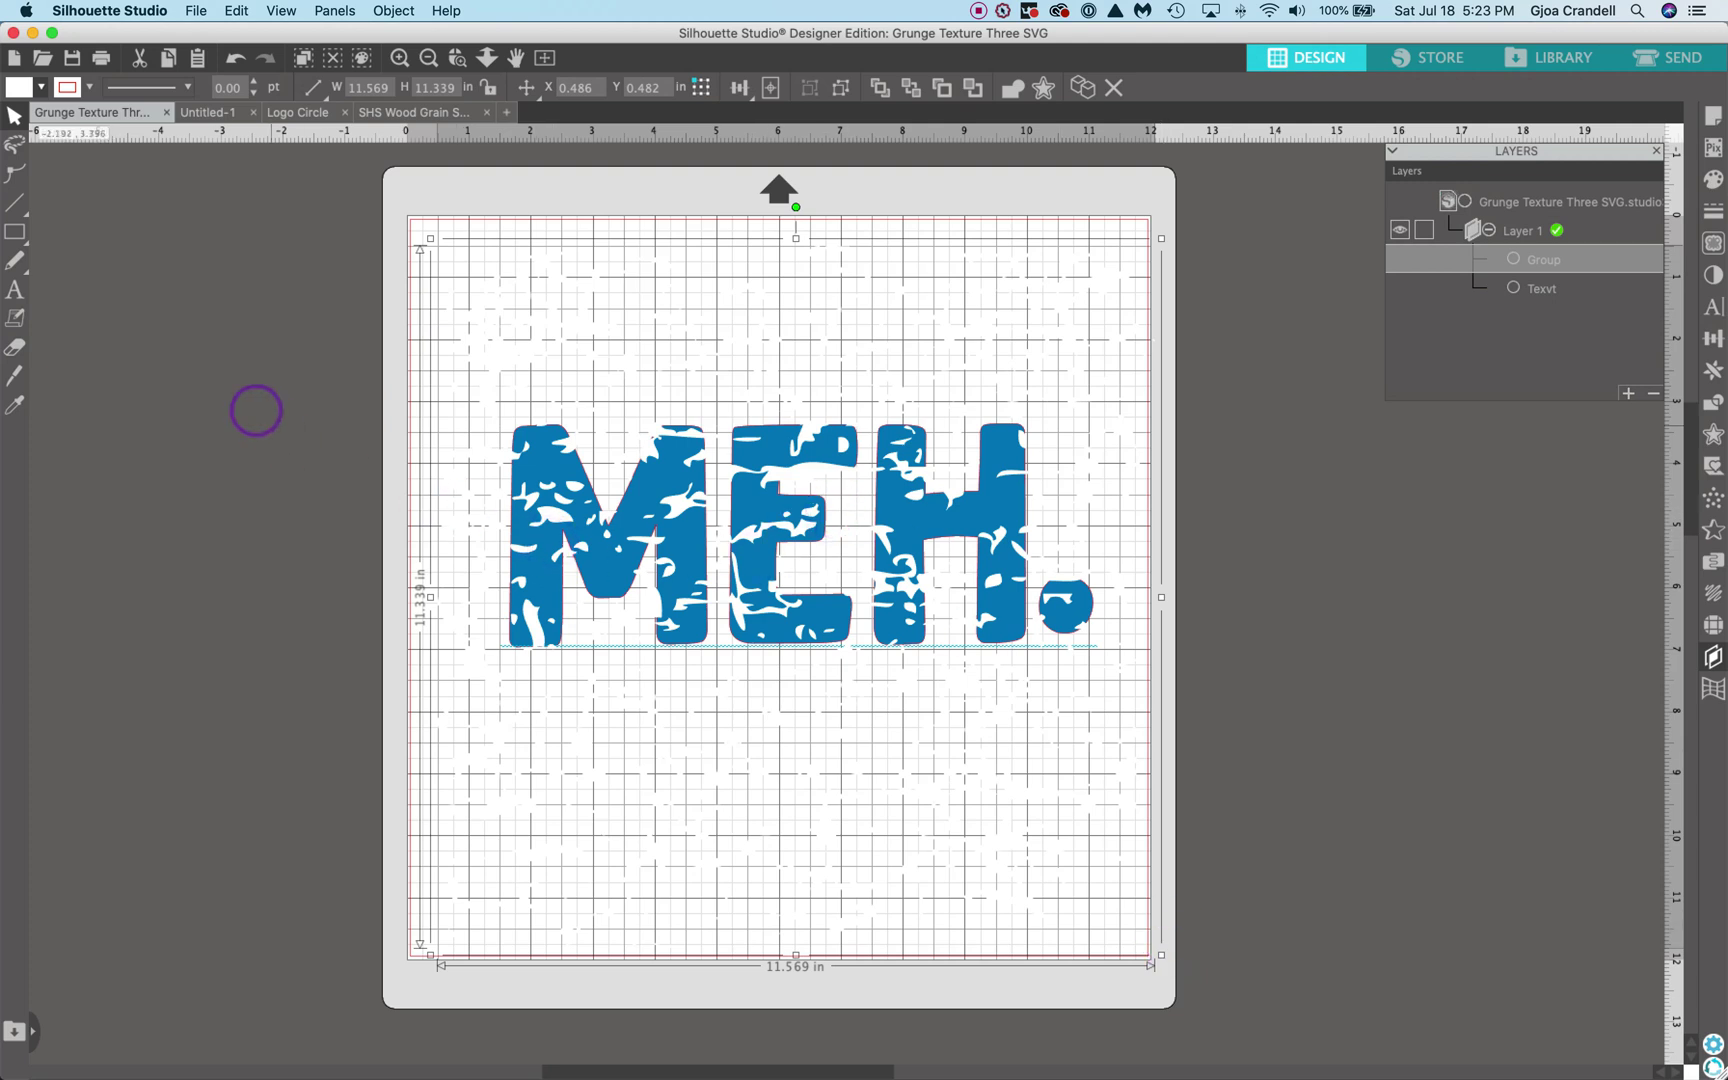
Subtract the grunge texture from the MEH. text with Modify > Subtract and reposition the distressed letters.
shift+click(1030, 652)
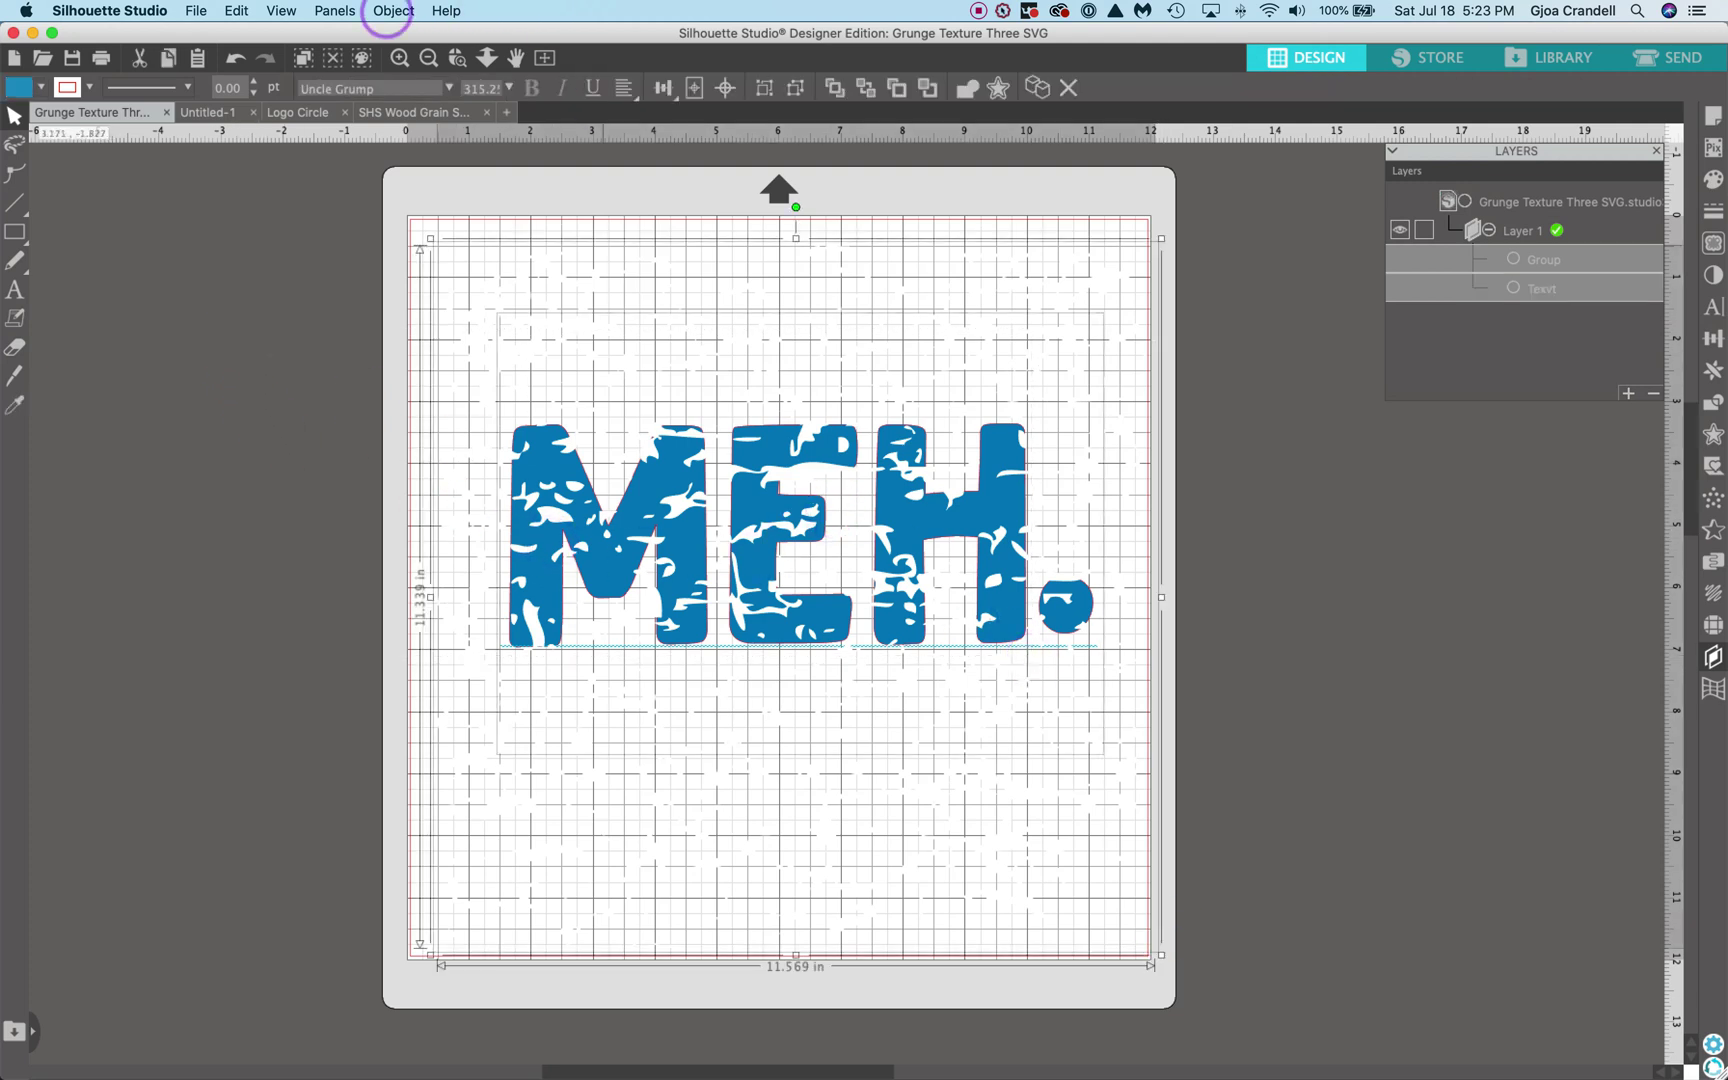
click(392, 11)
mouse_move(432, 124)
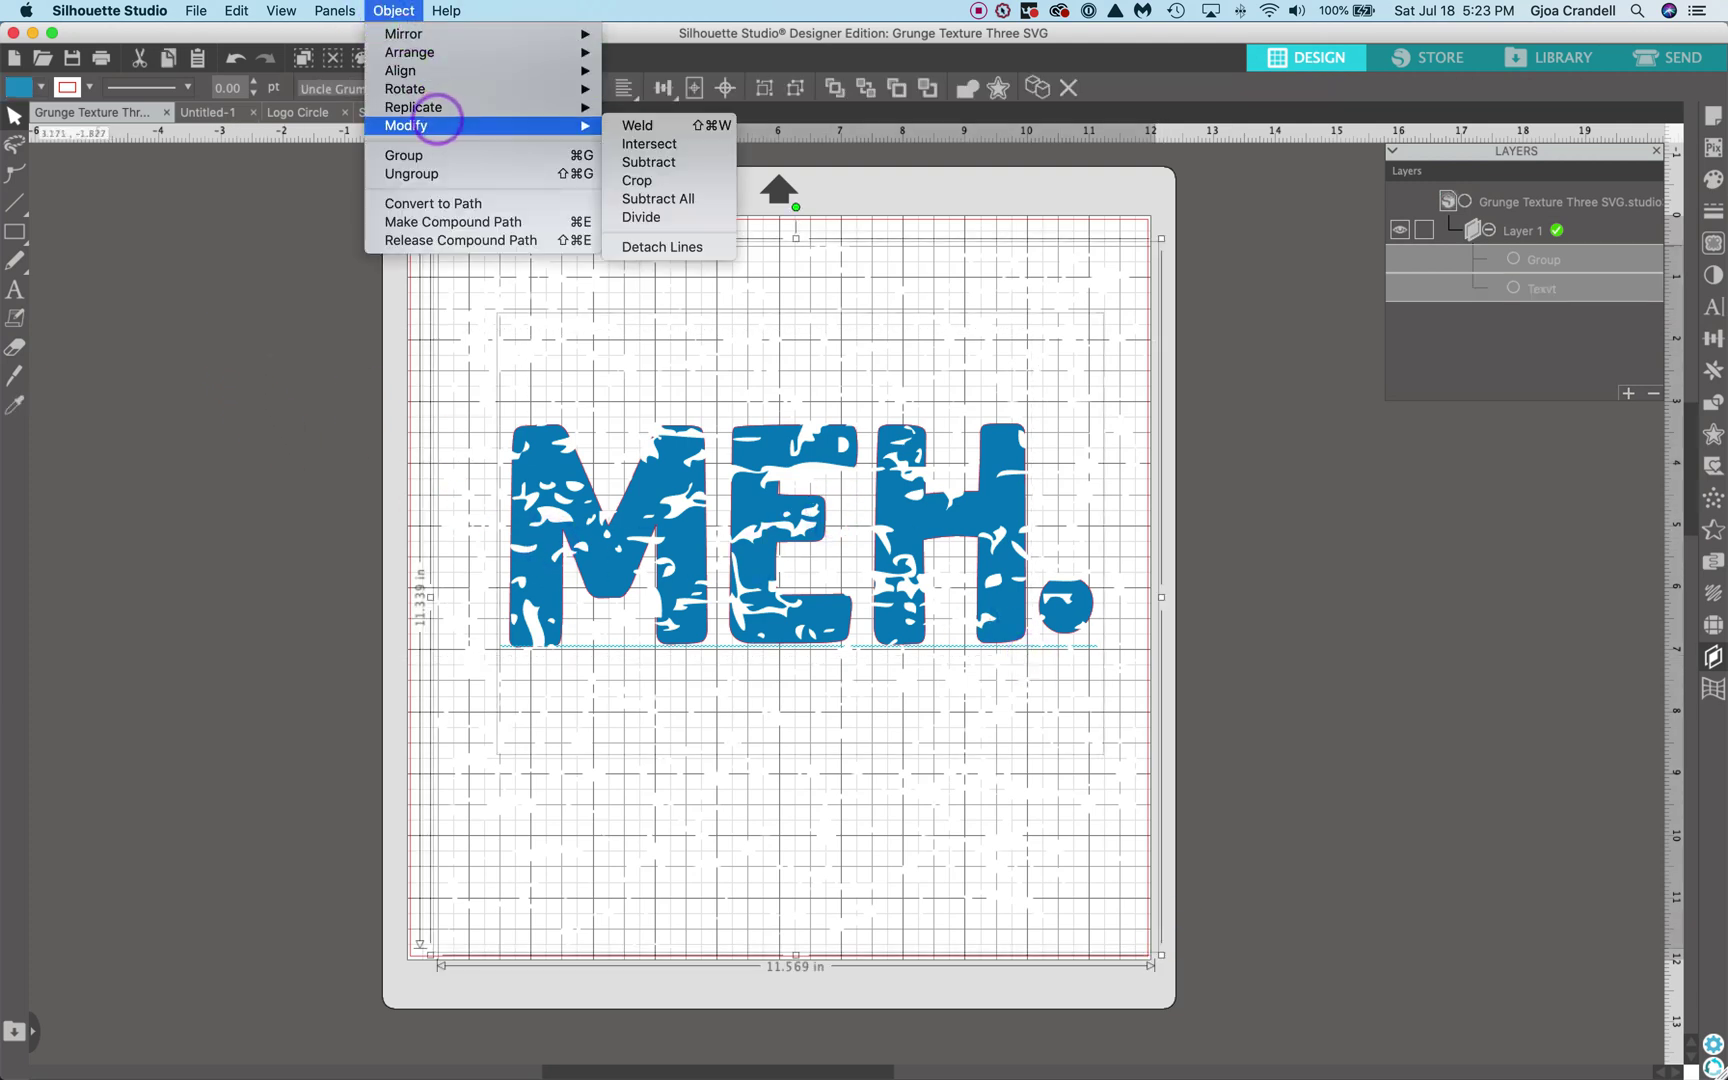
click(649, 162)
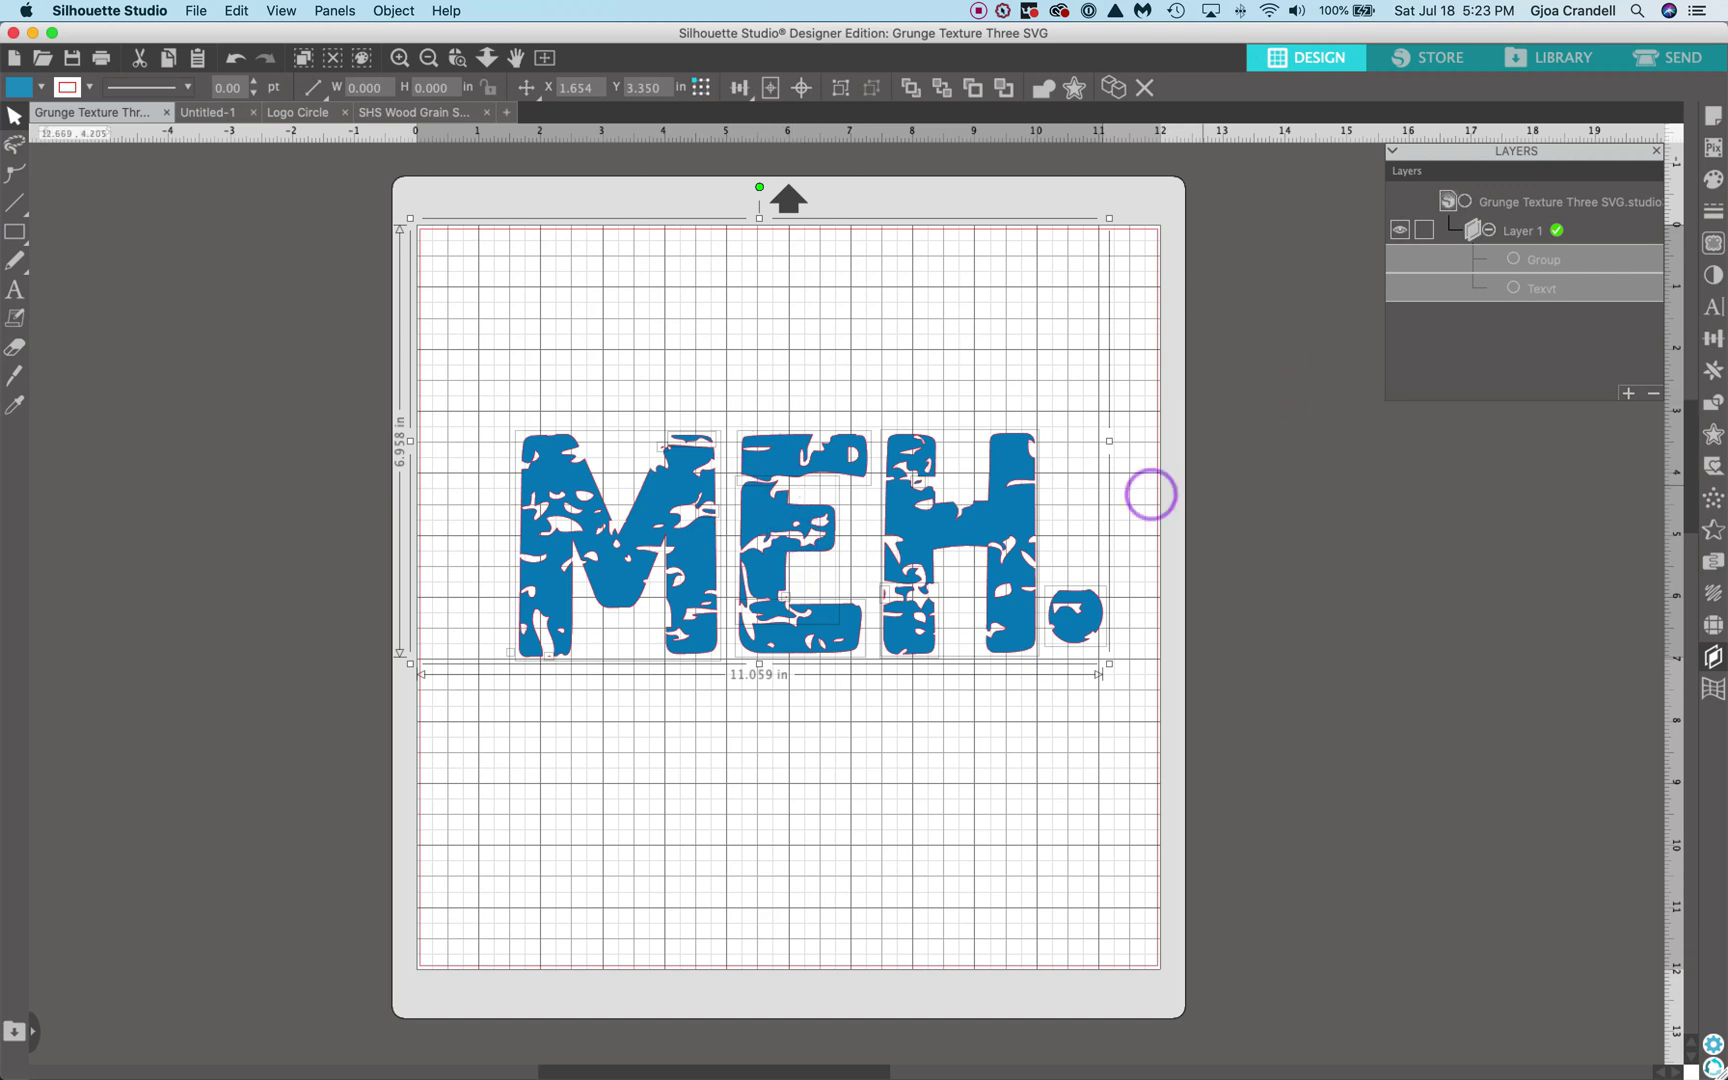
click(1006, 517)
drag(1006, 517, 965, 526)
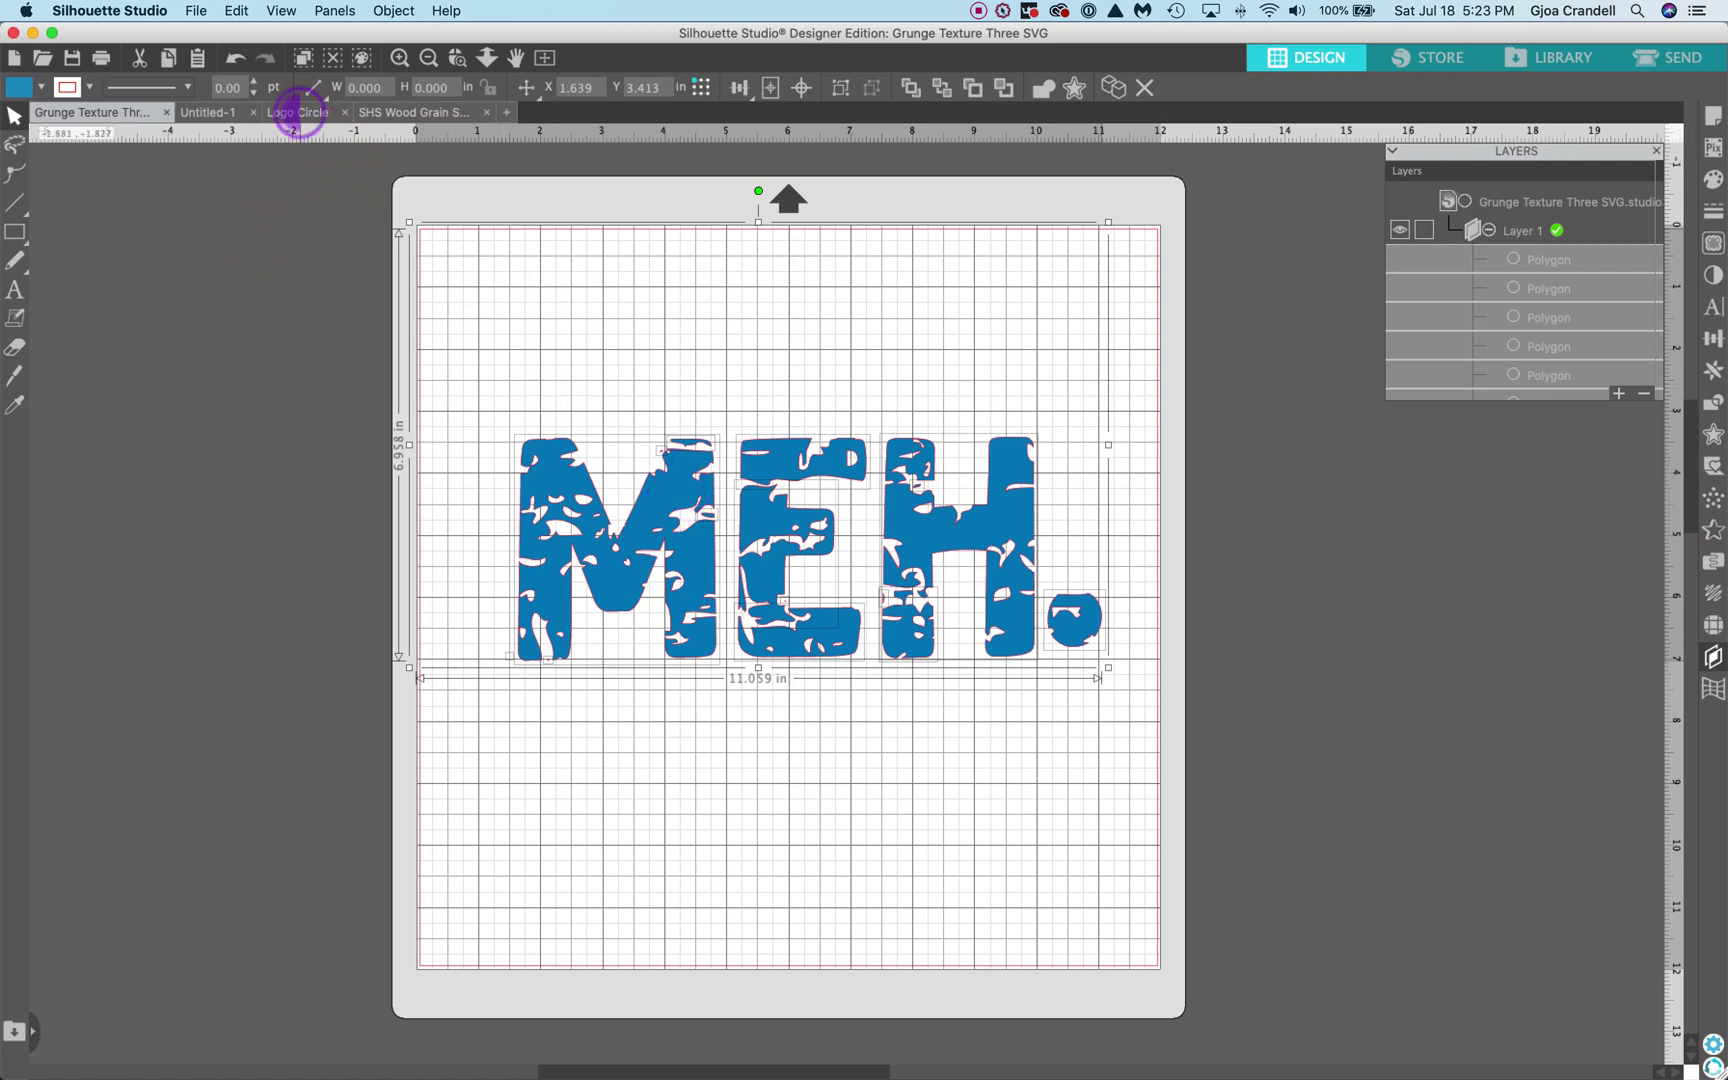
In the Logo Circle document, move and resize the wood-grain texture over the striped circle.
click(298, 112)
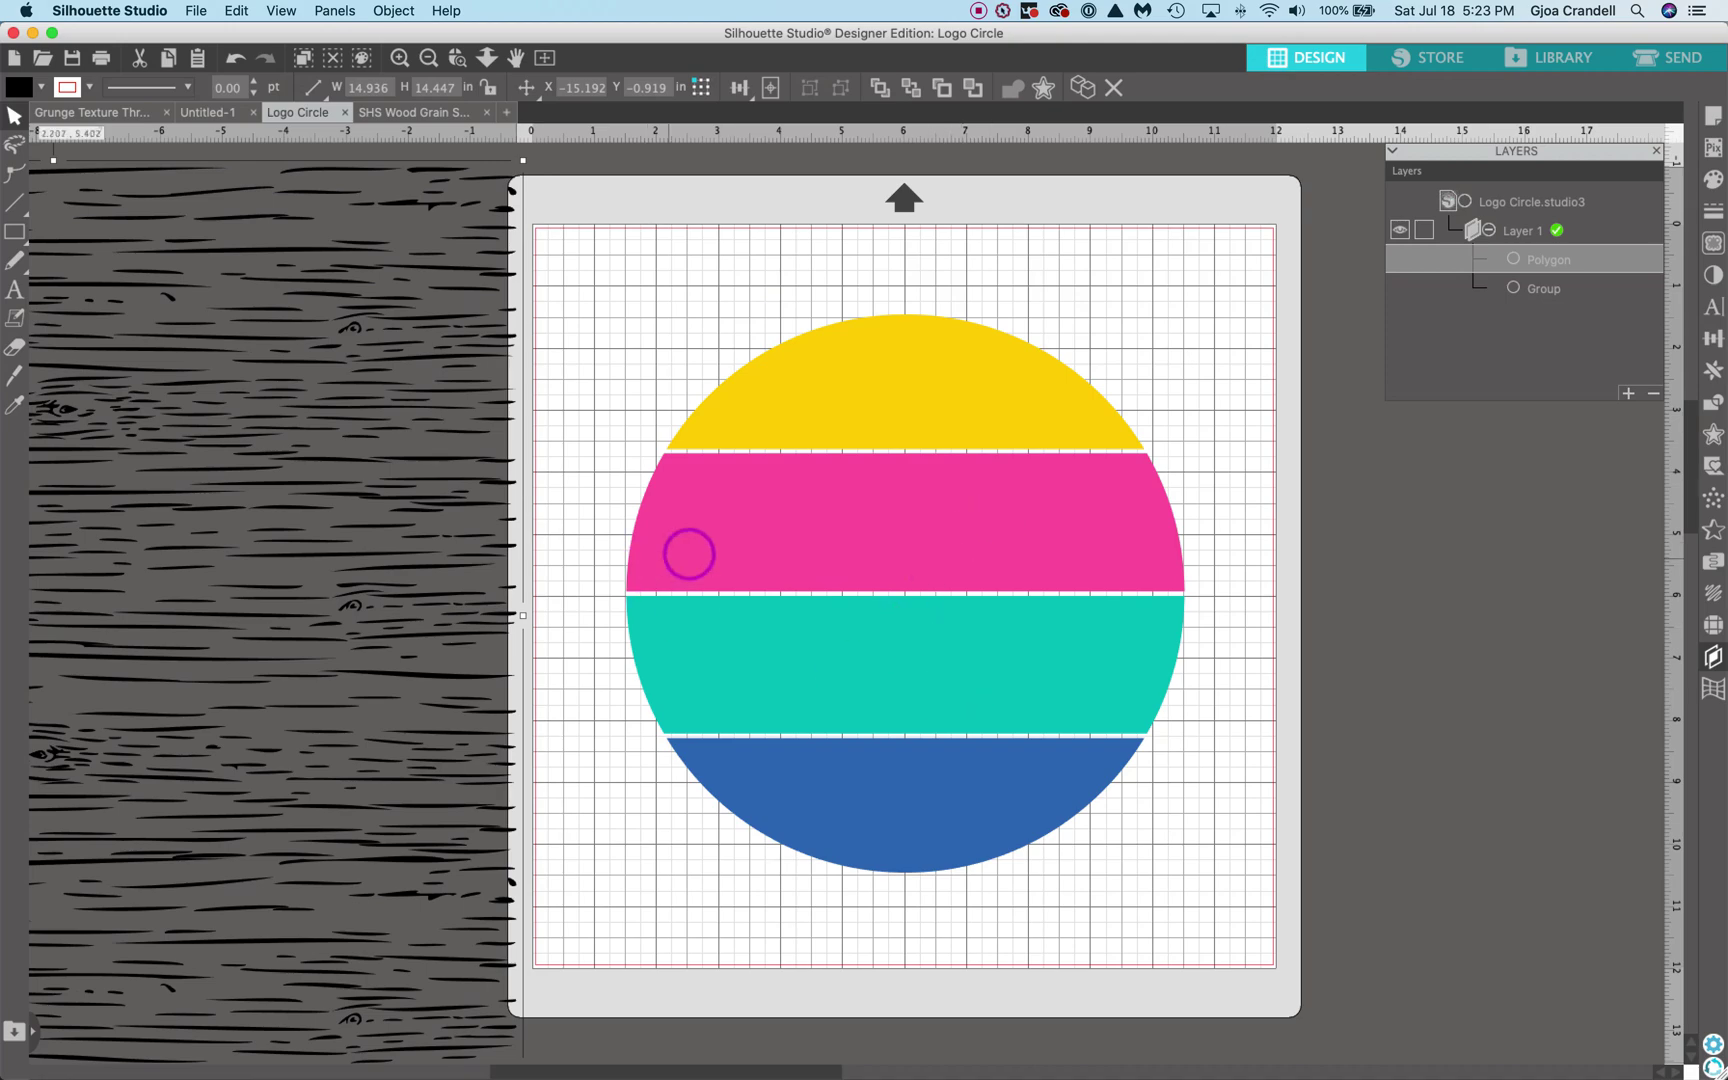
drag(281, 514, 1089, 487)
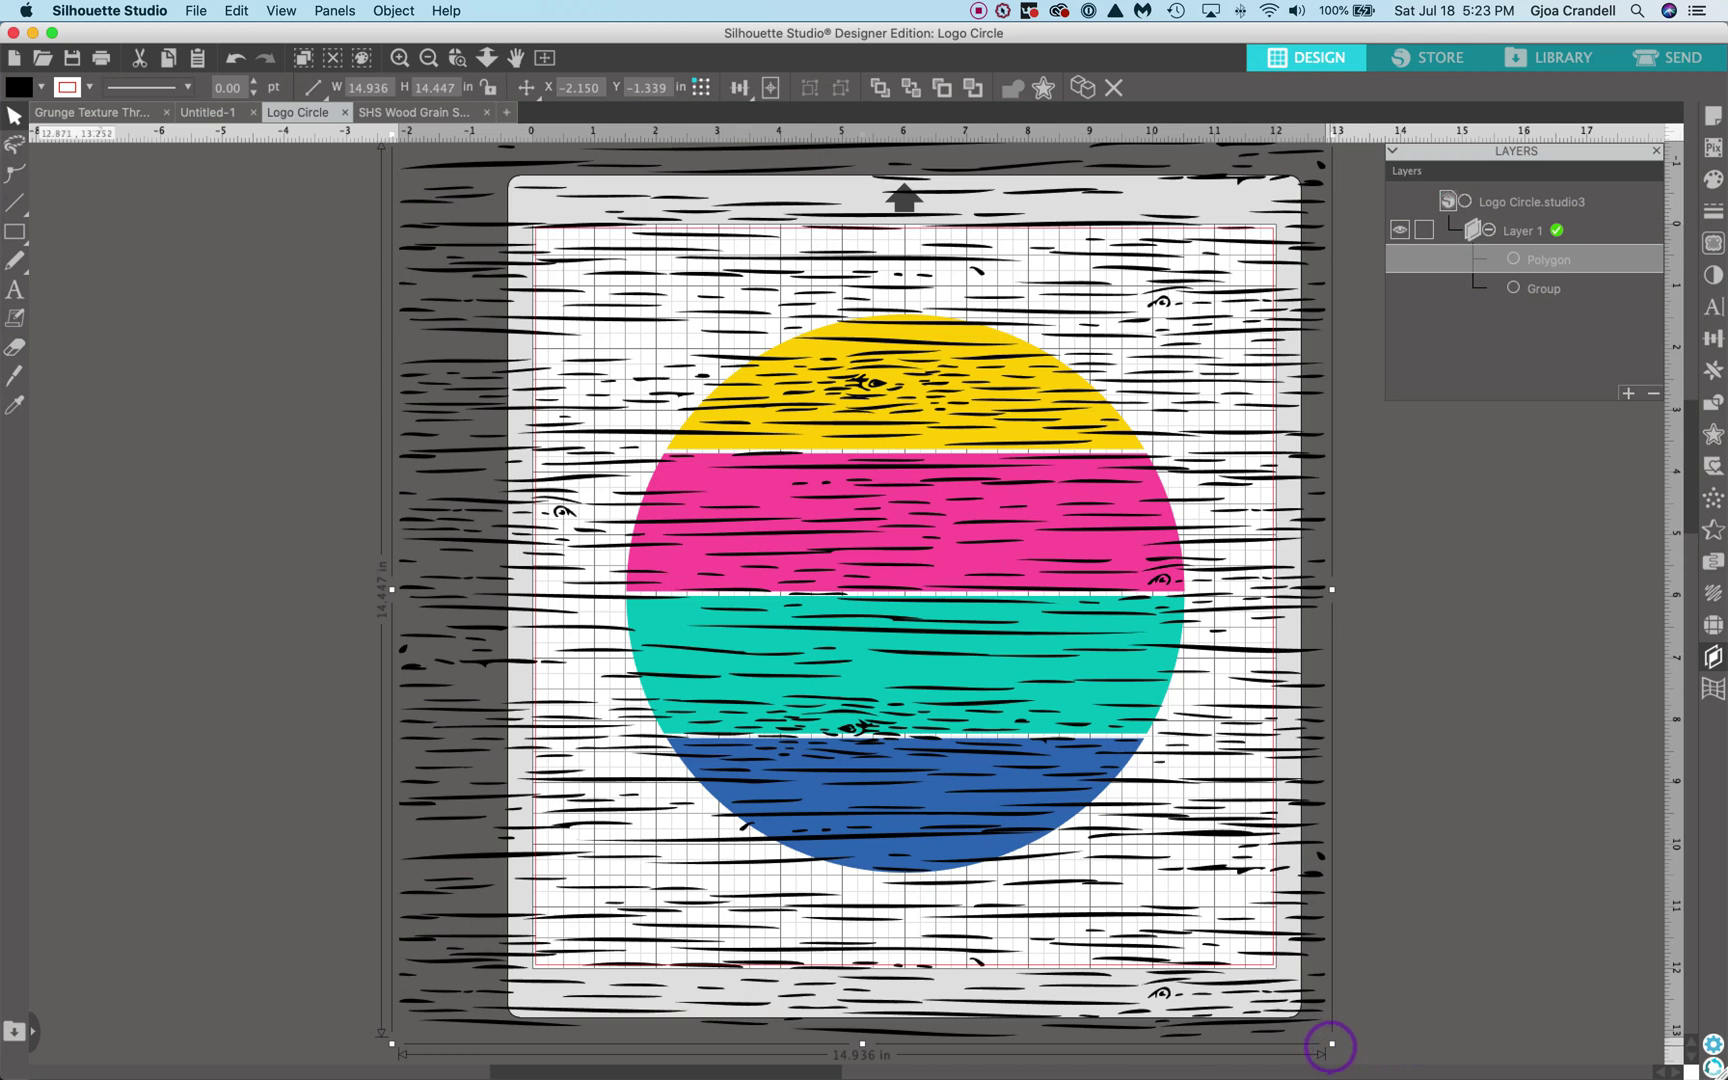
drag(1331, 1043, 1255, 970)
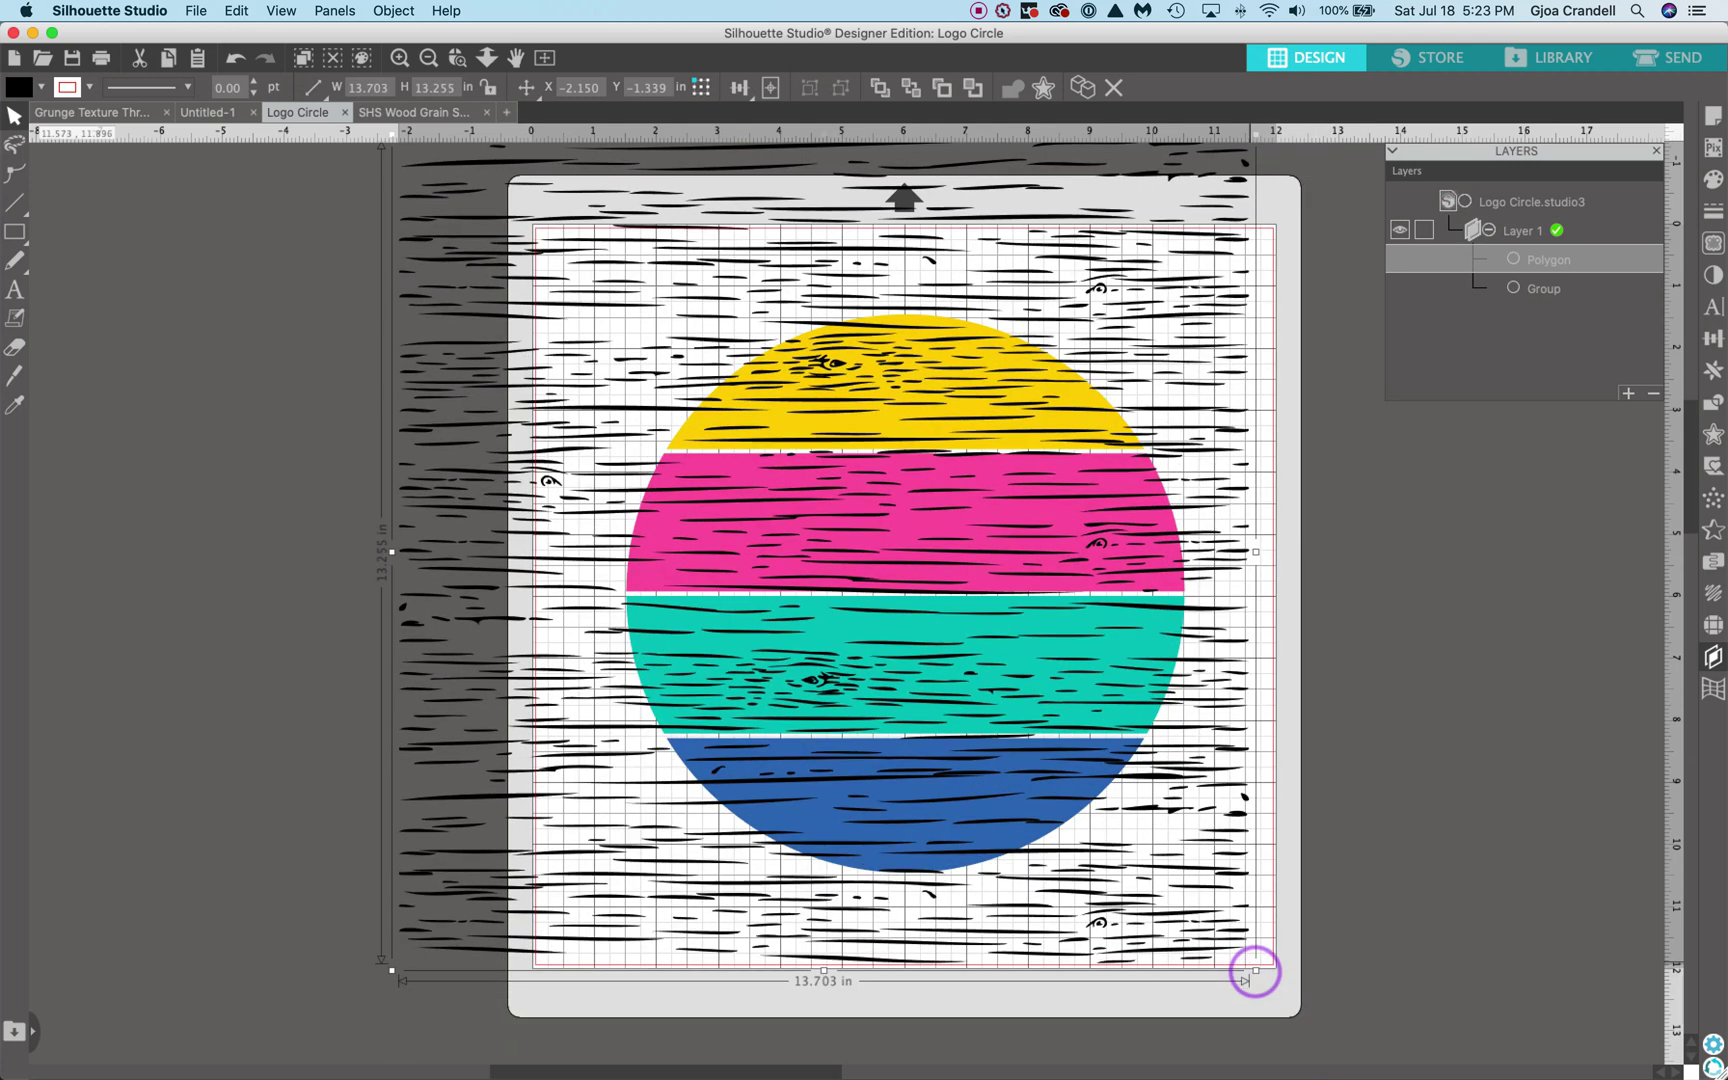
drag(1466, 741, 1246, 734)
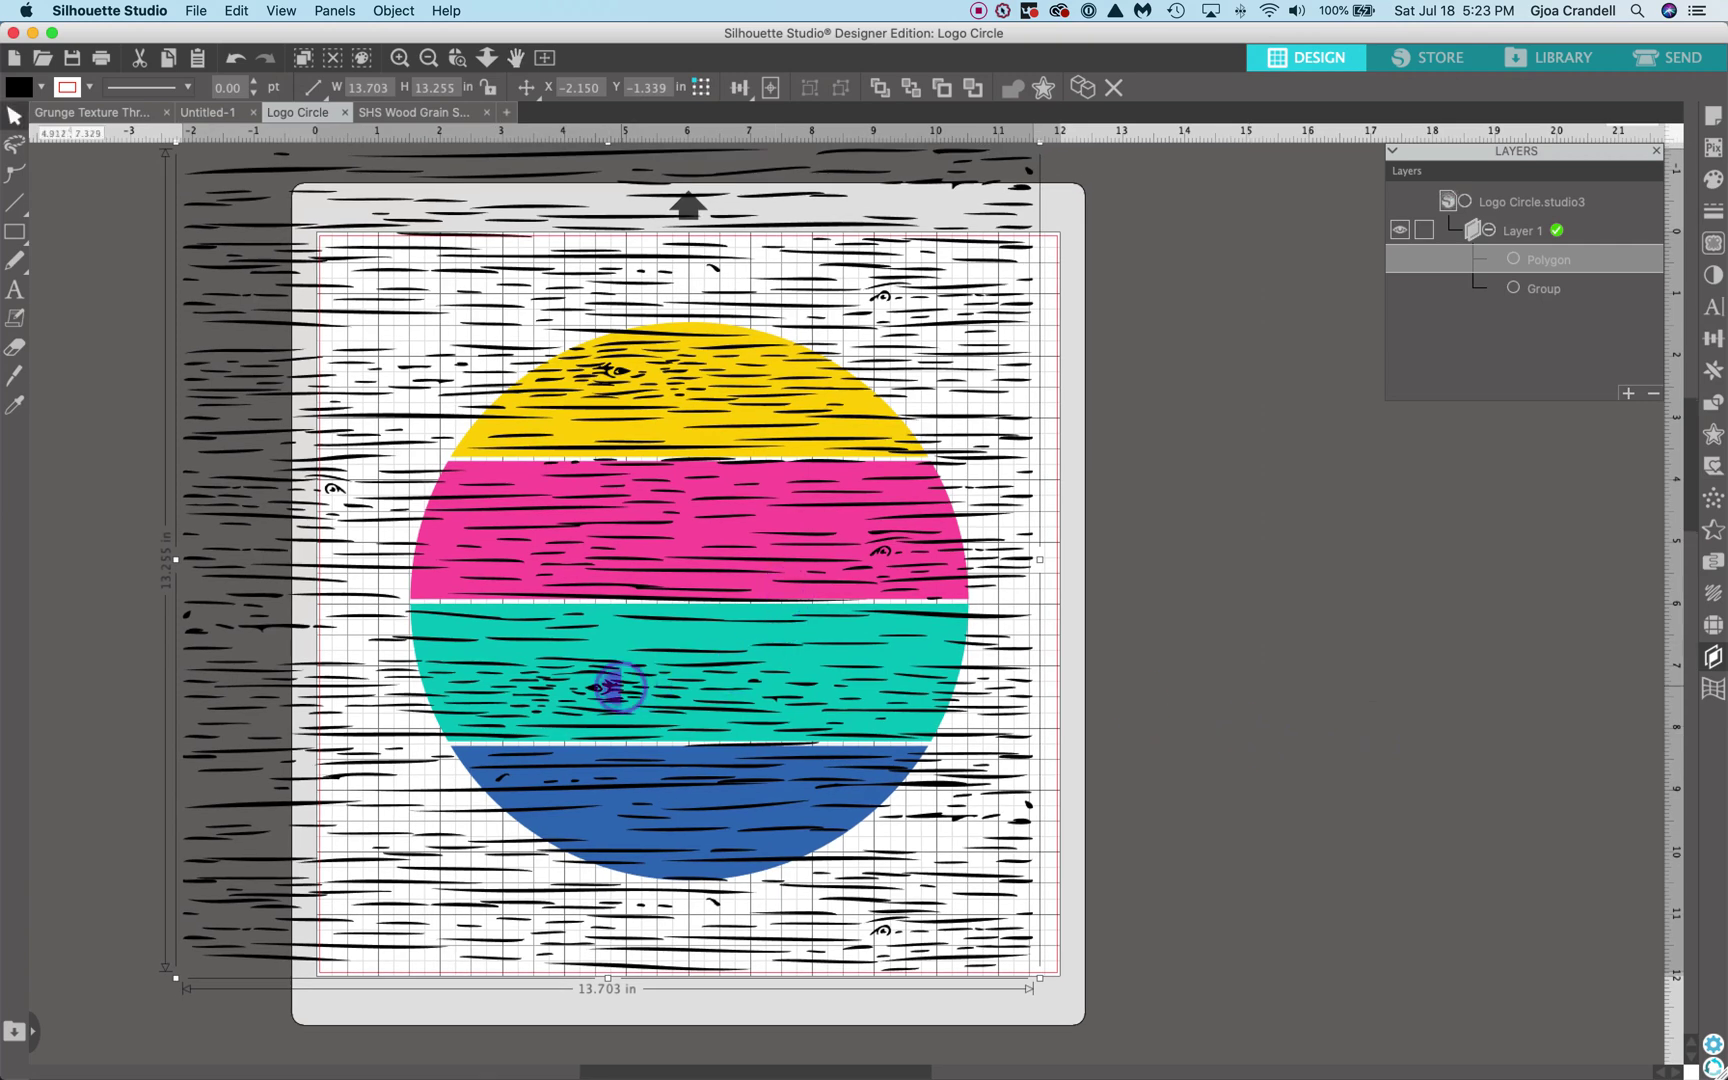
drag(618, 688, 683, 678)
Make the wood grain white and fine-tune its alignment with the striped circle.
click(30, 89)
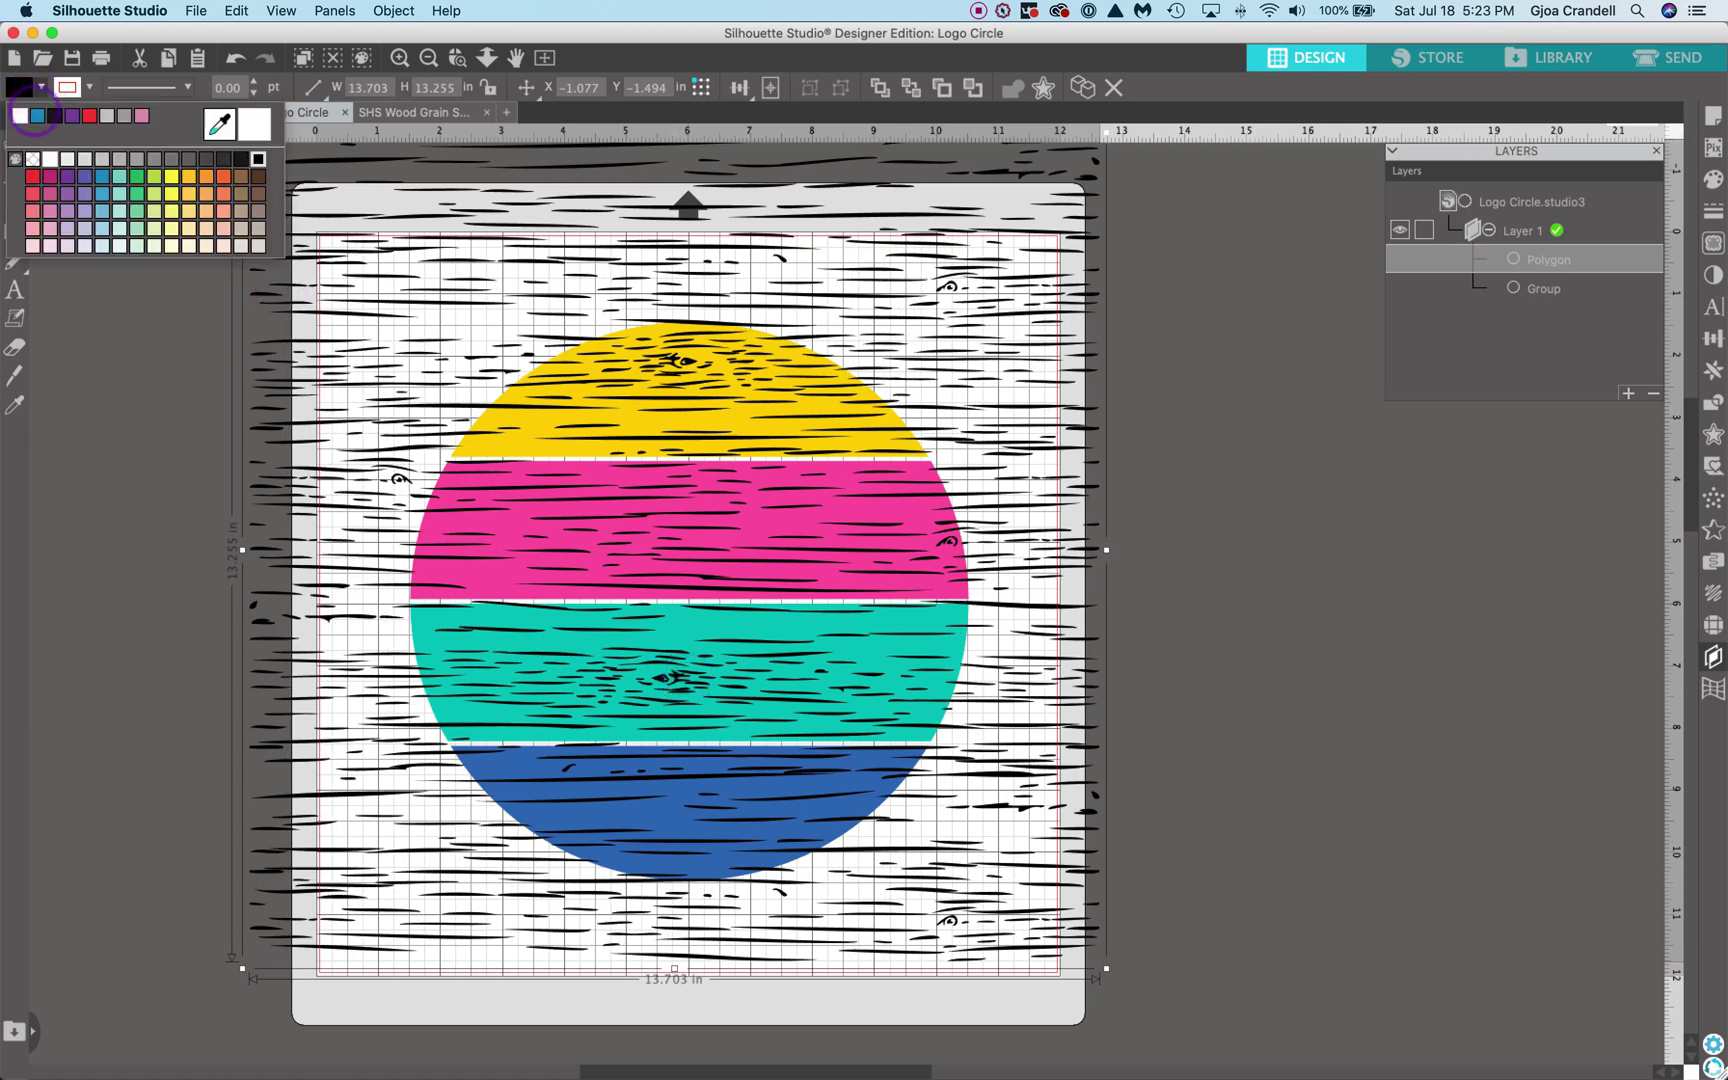
click(19, 115)
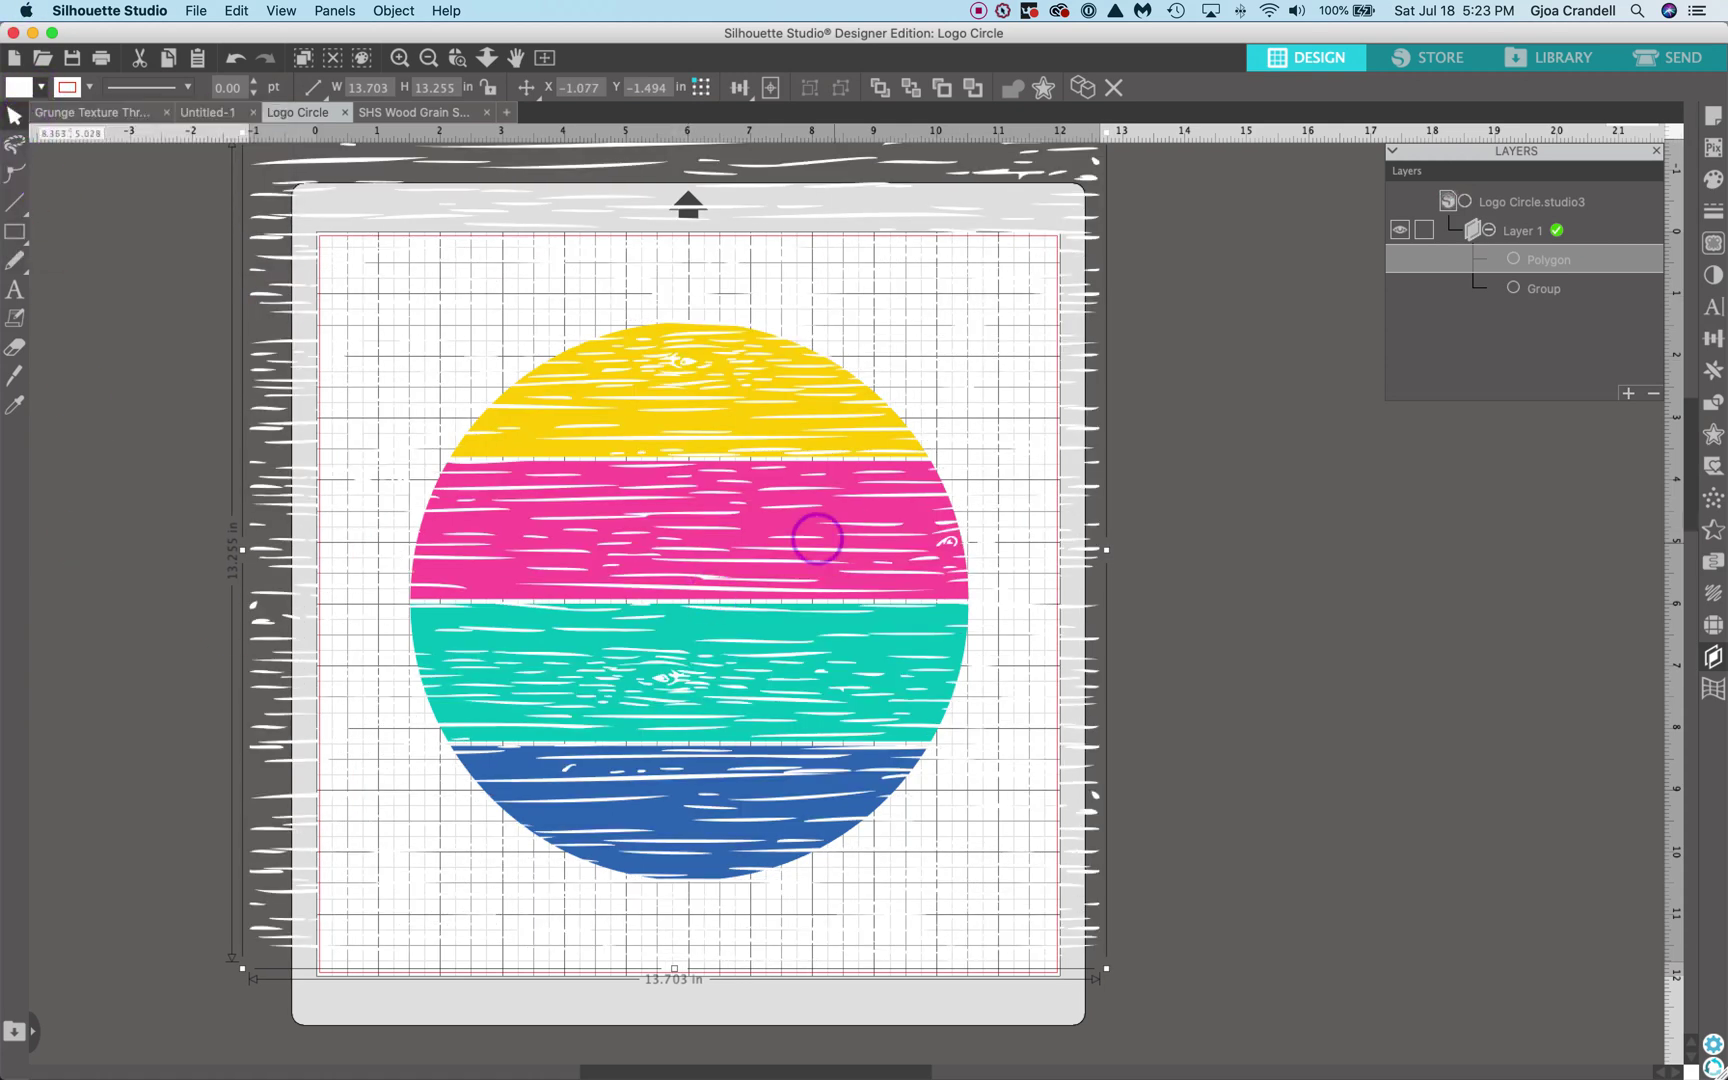
drag(768, 555, 741, 540)
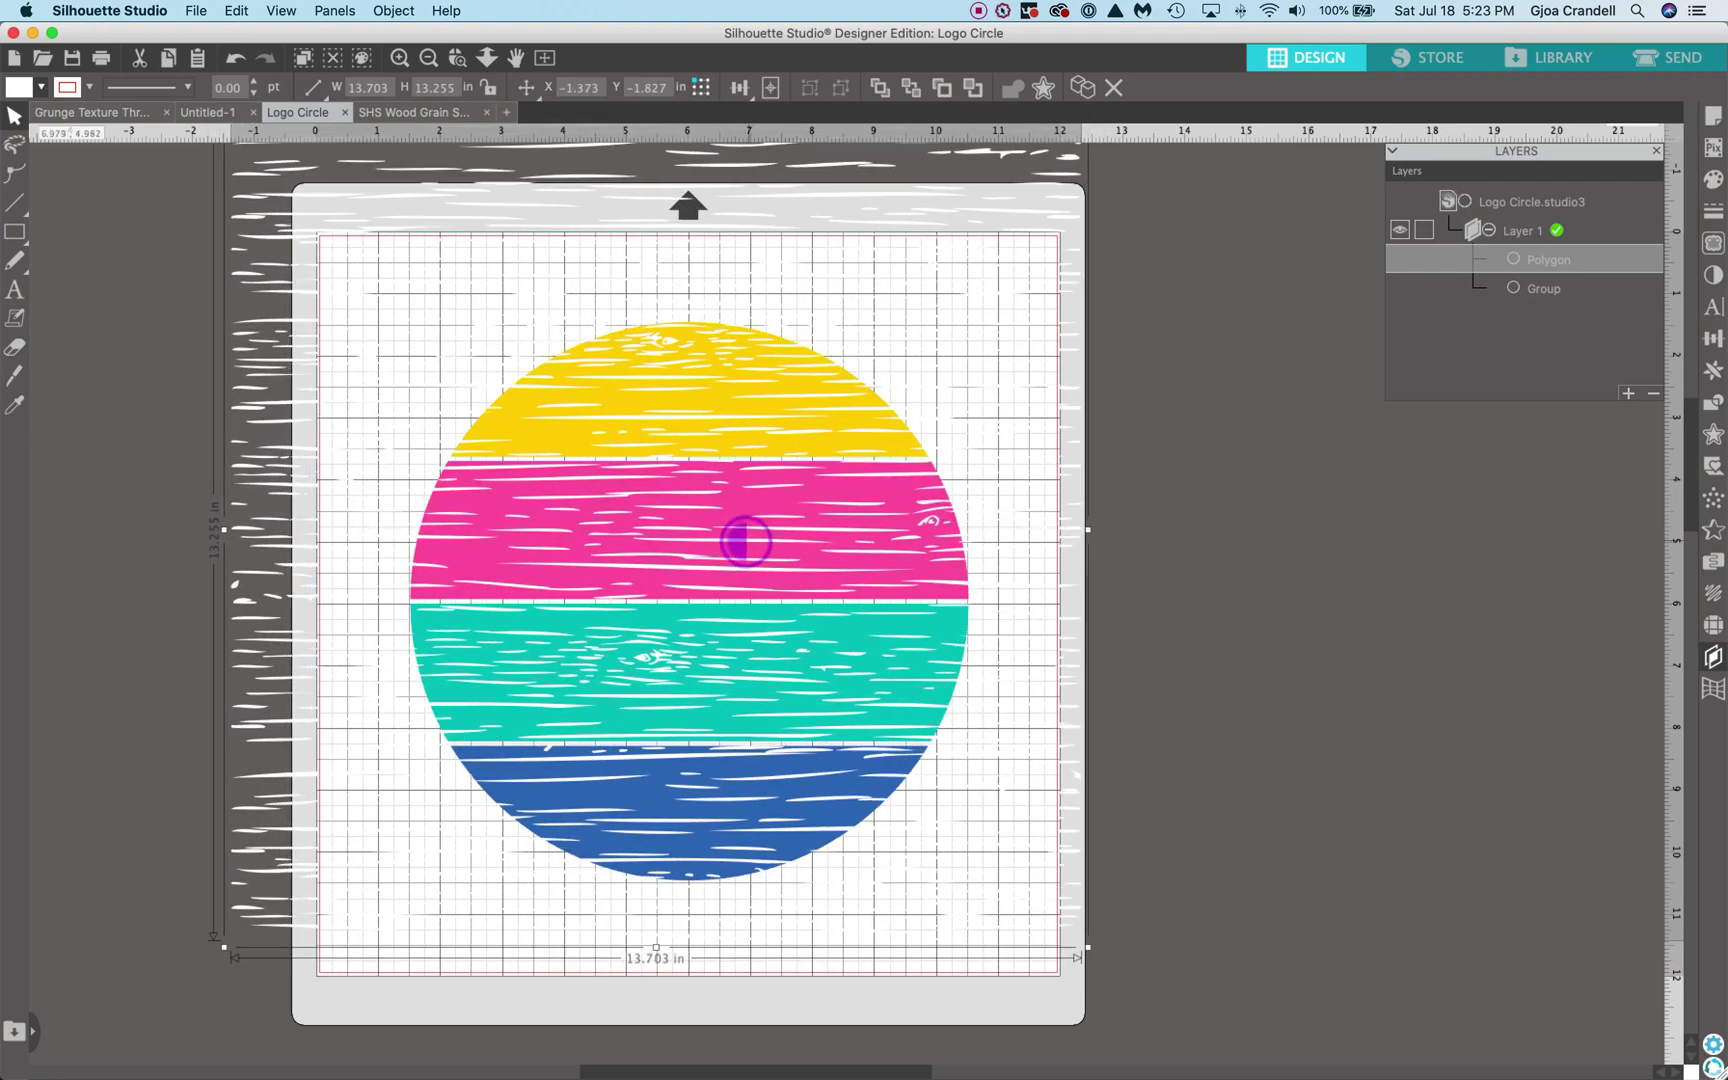
click(688, 670)
drag(691, 673, 694, 679)
key(Escape)
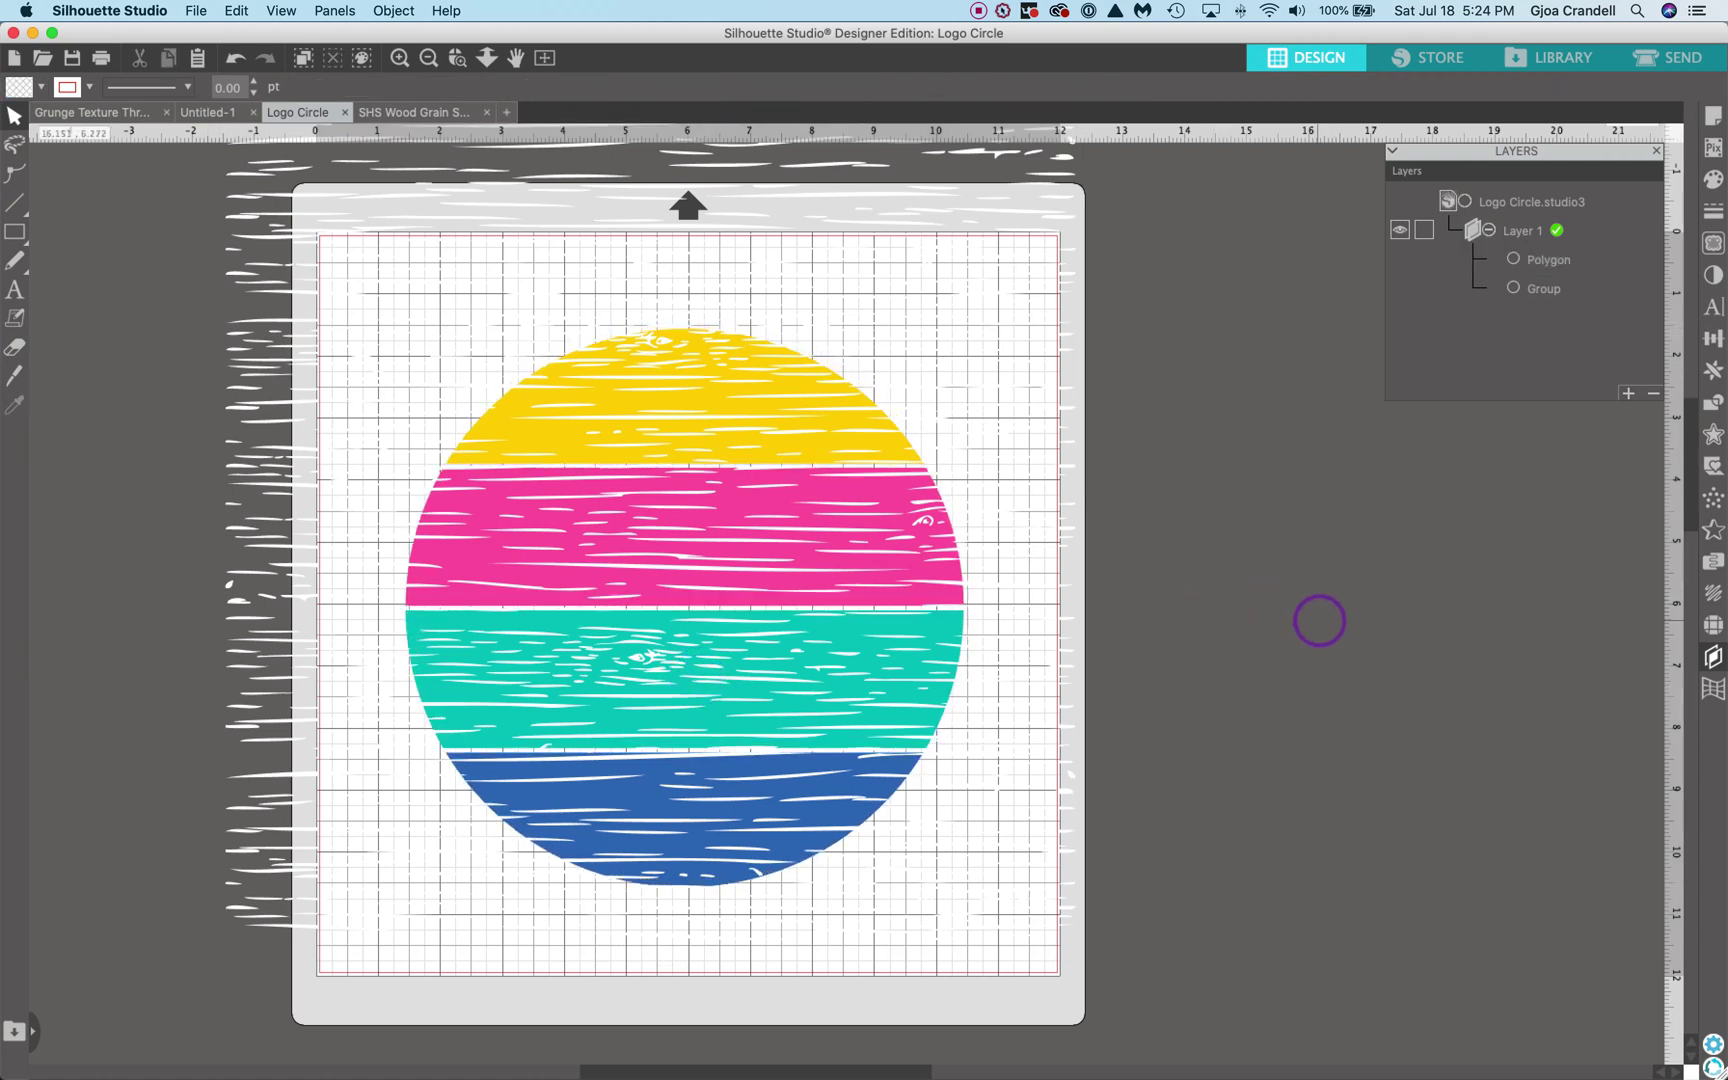
Subtract the wood grain from the four-stripe circle using Object > Modify > Subtract.
click(301, 551)
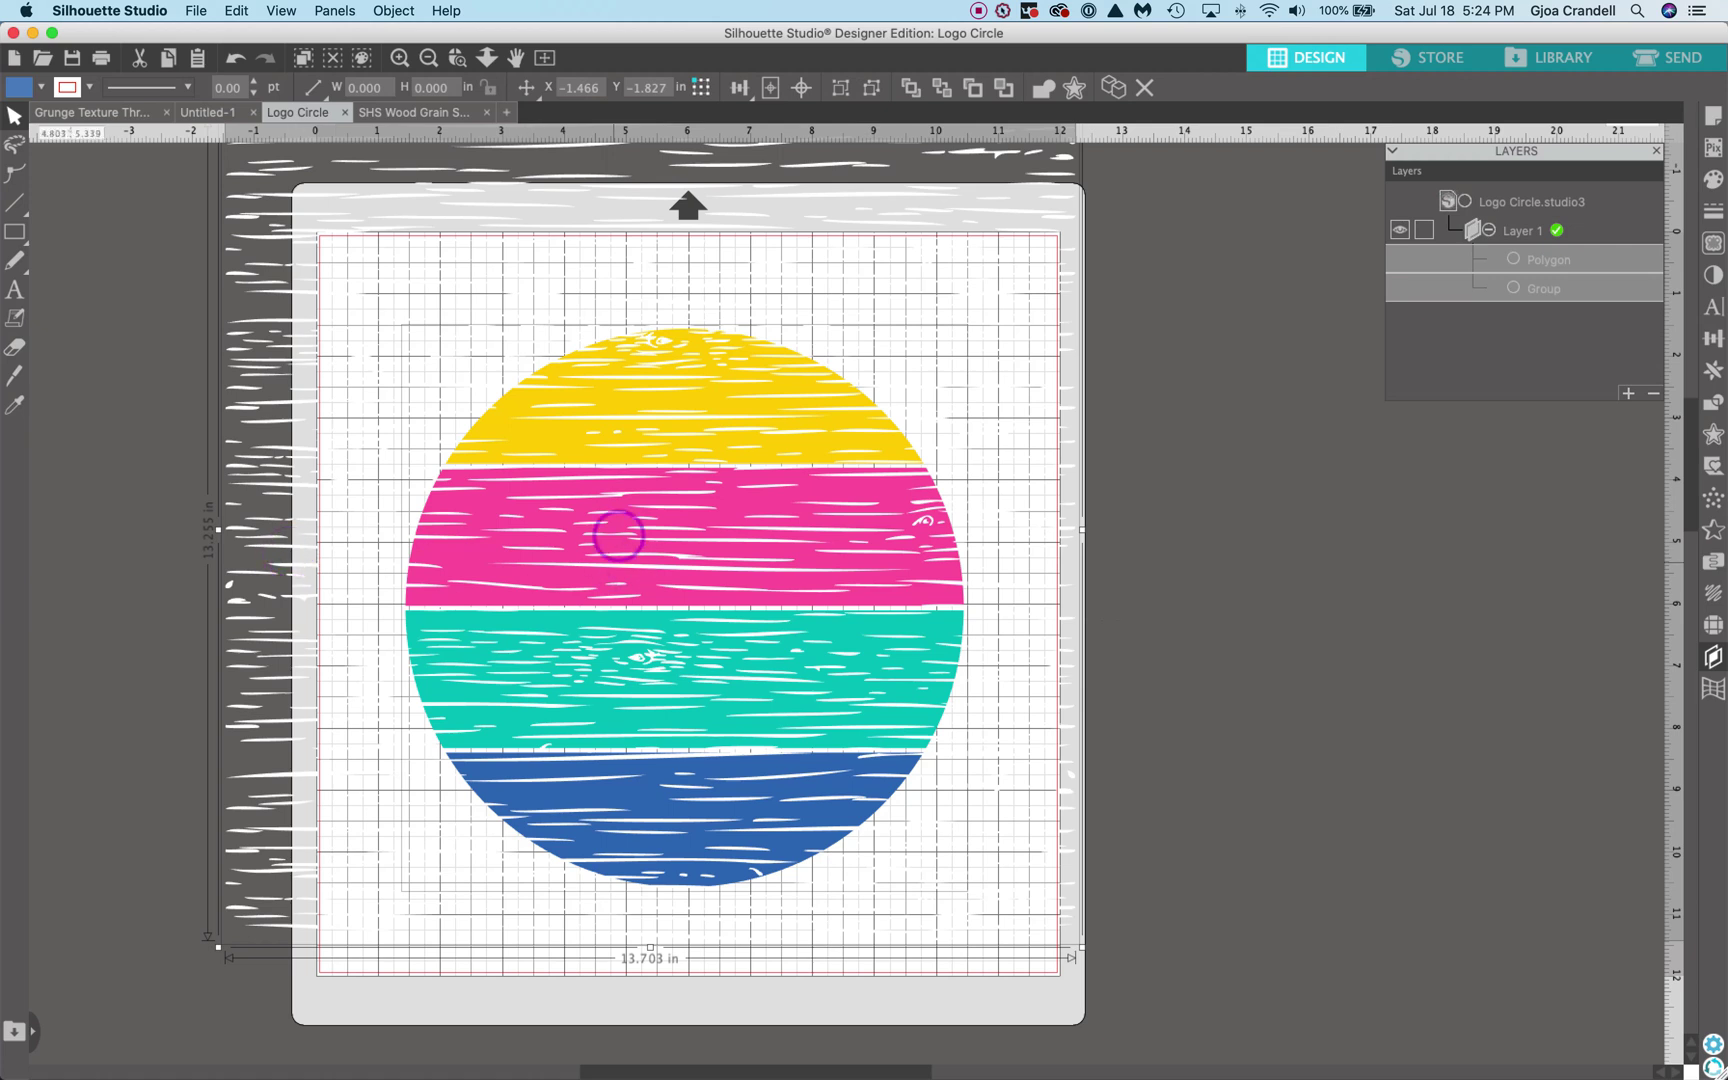
click(394, 11)
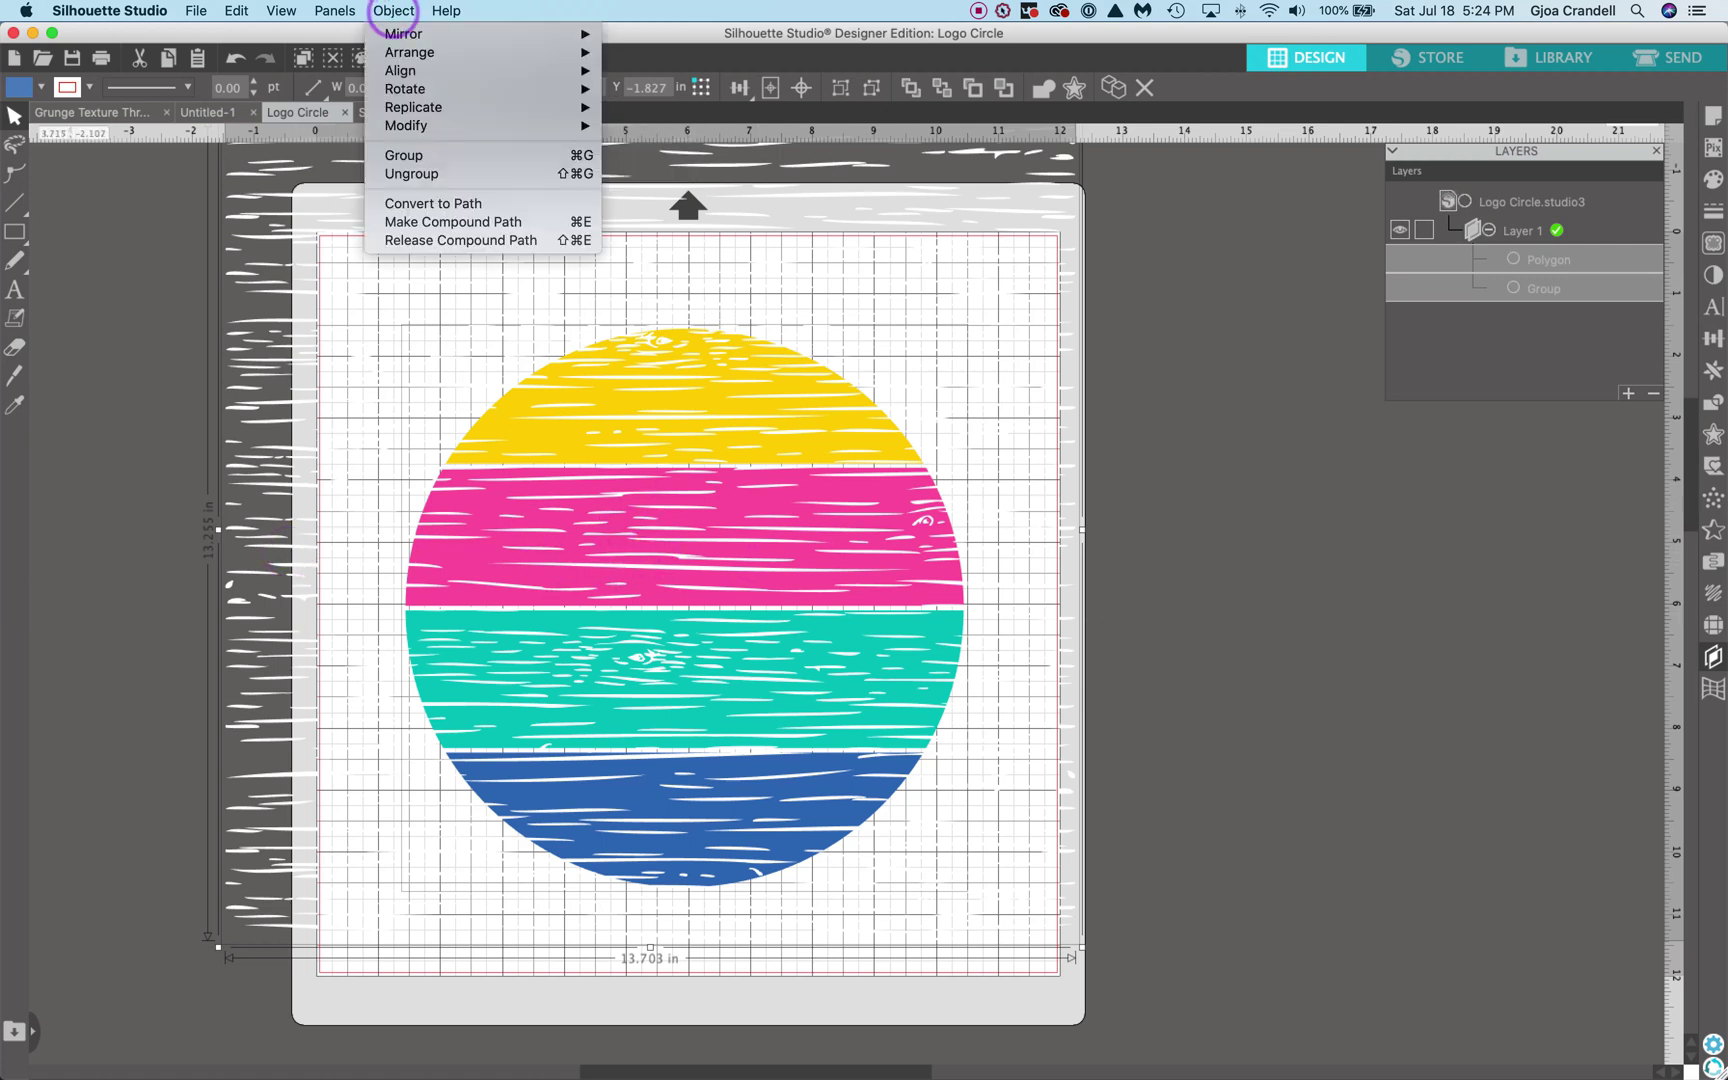
mouse_move(411, 127)
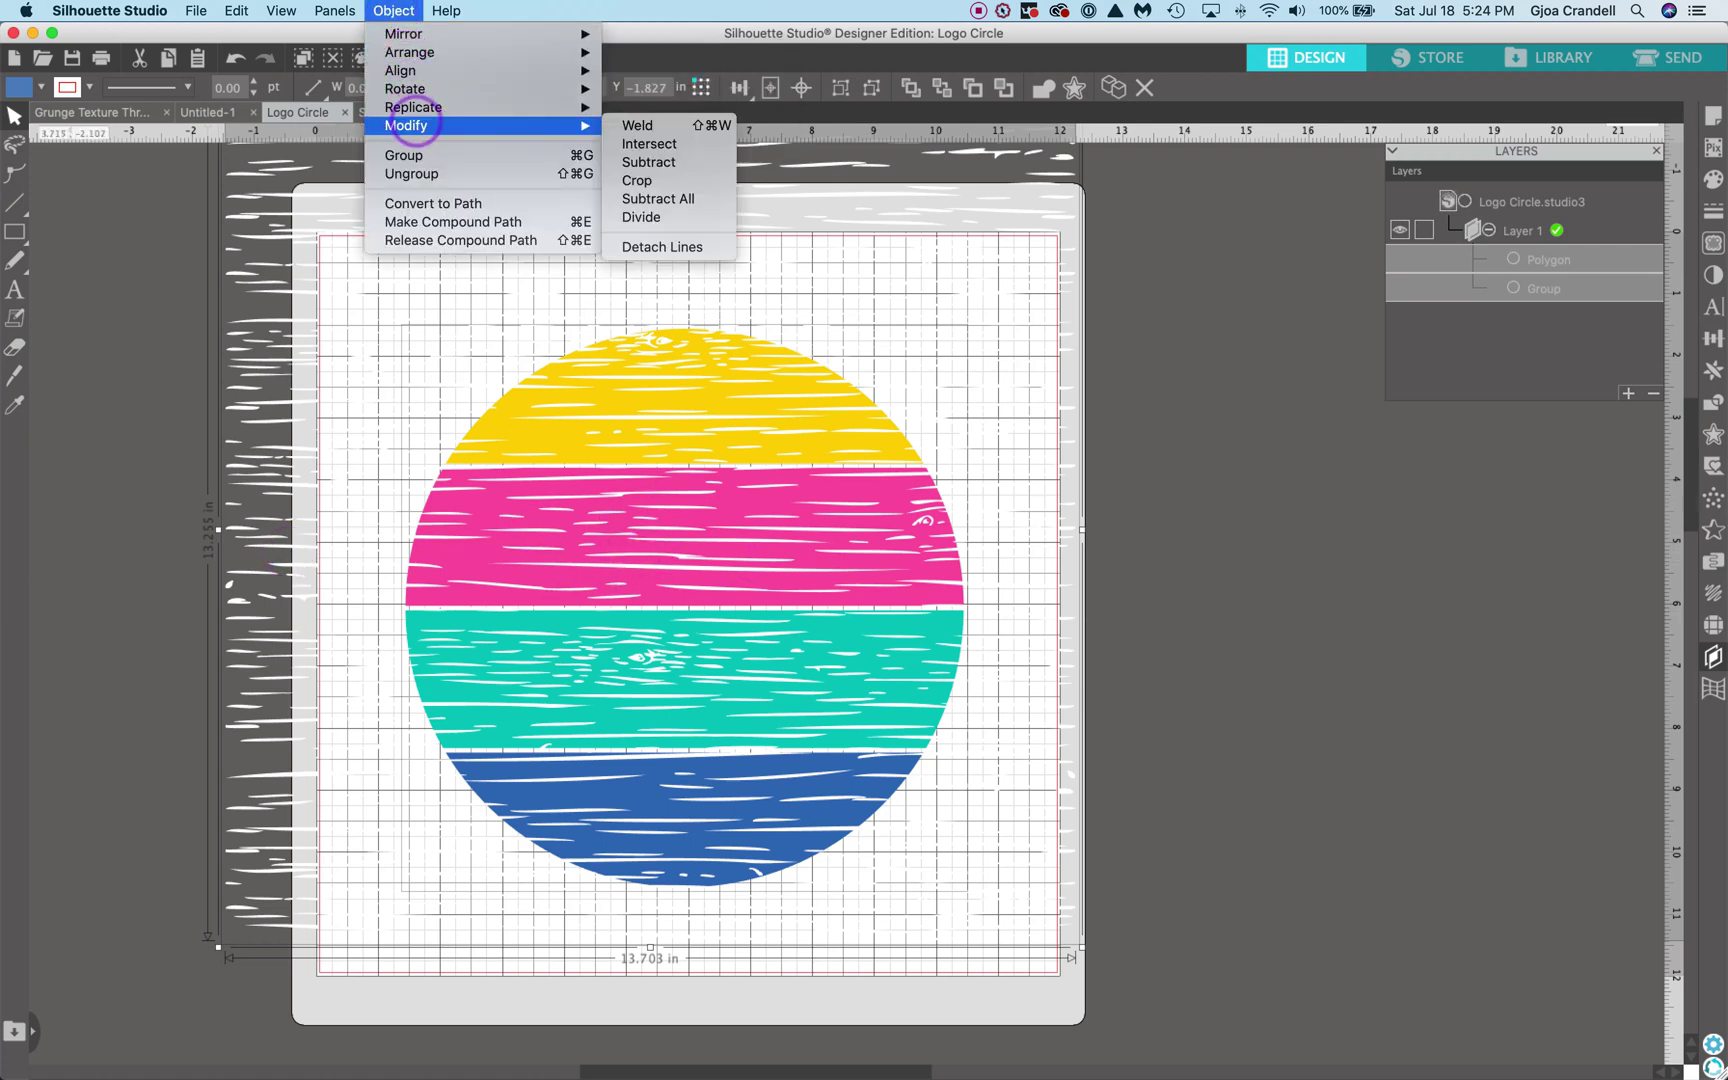
click(963, 189)
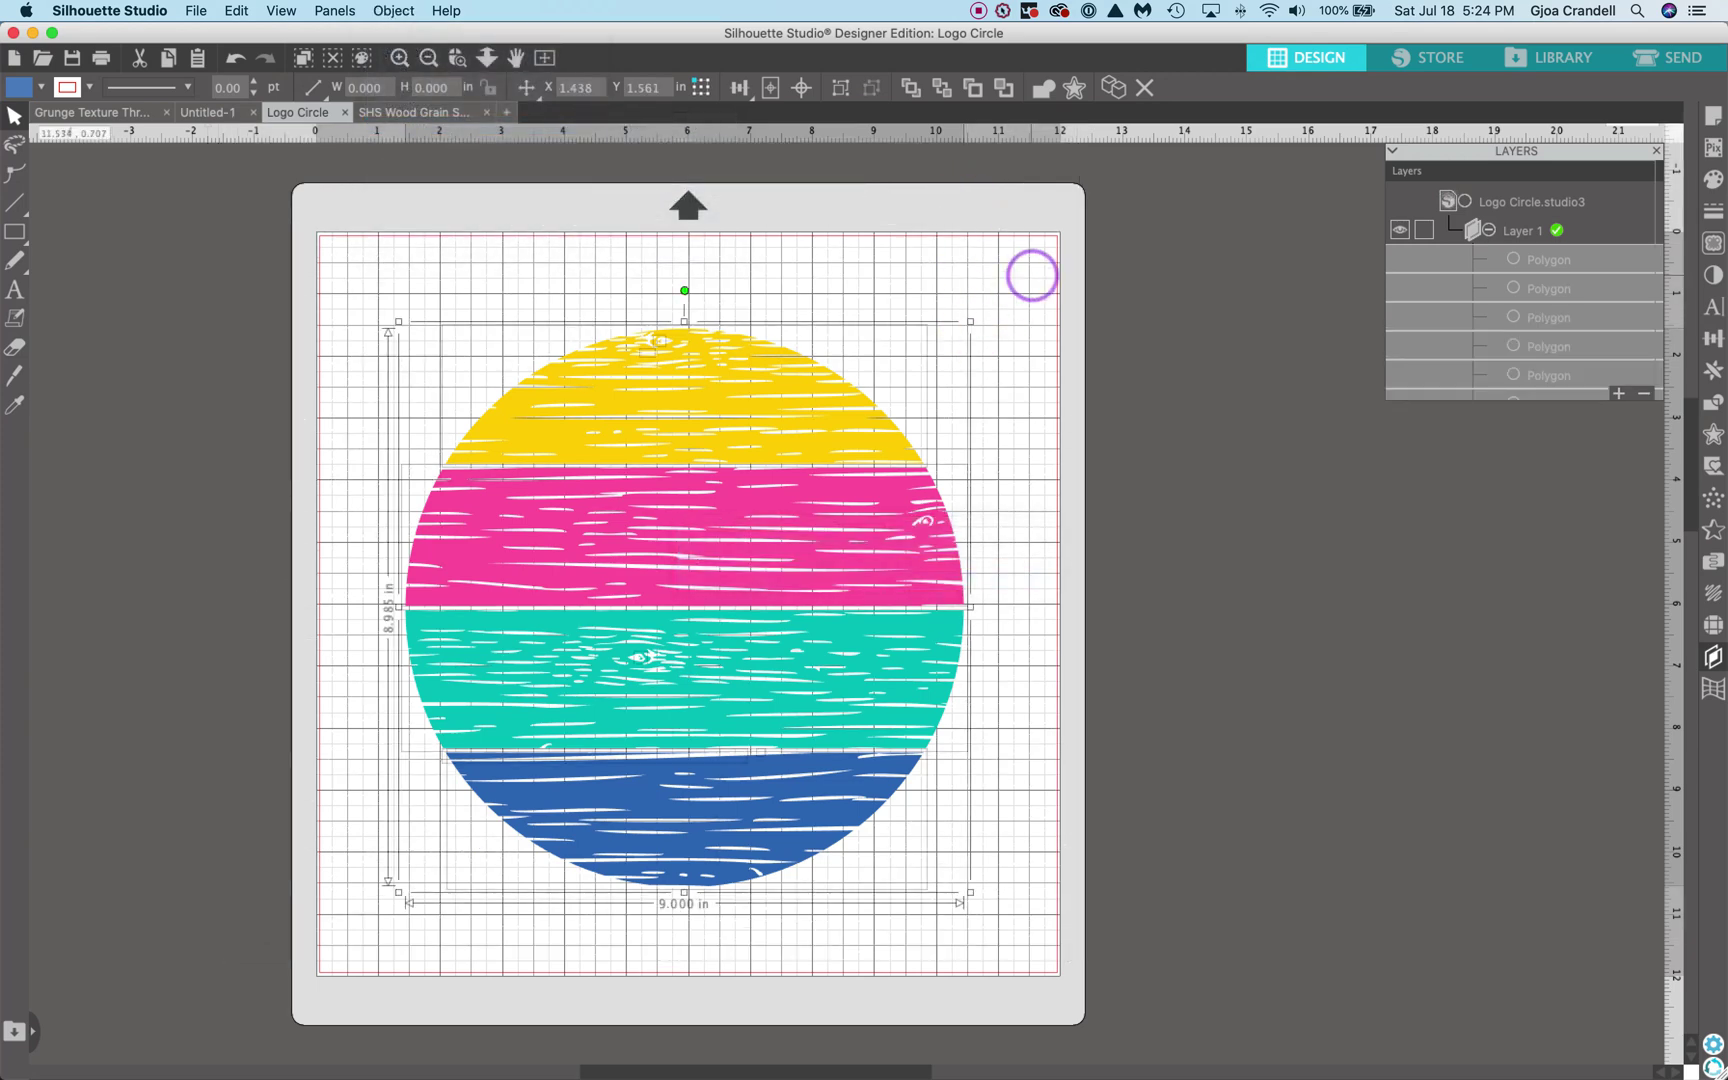
click(1003, 448)
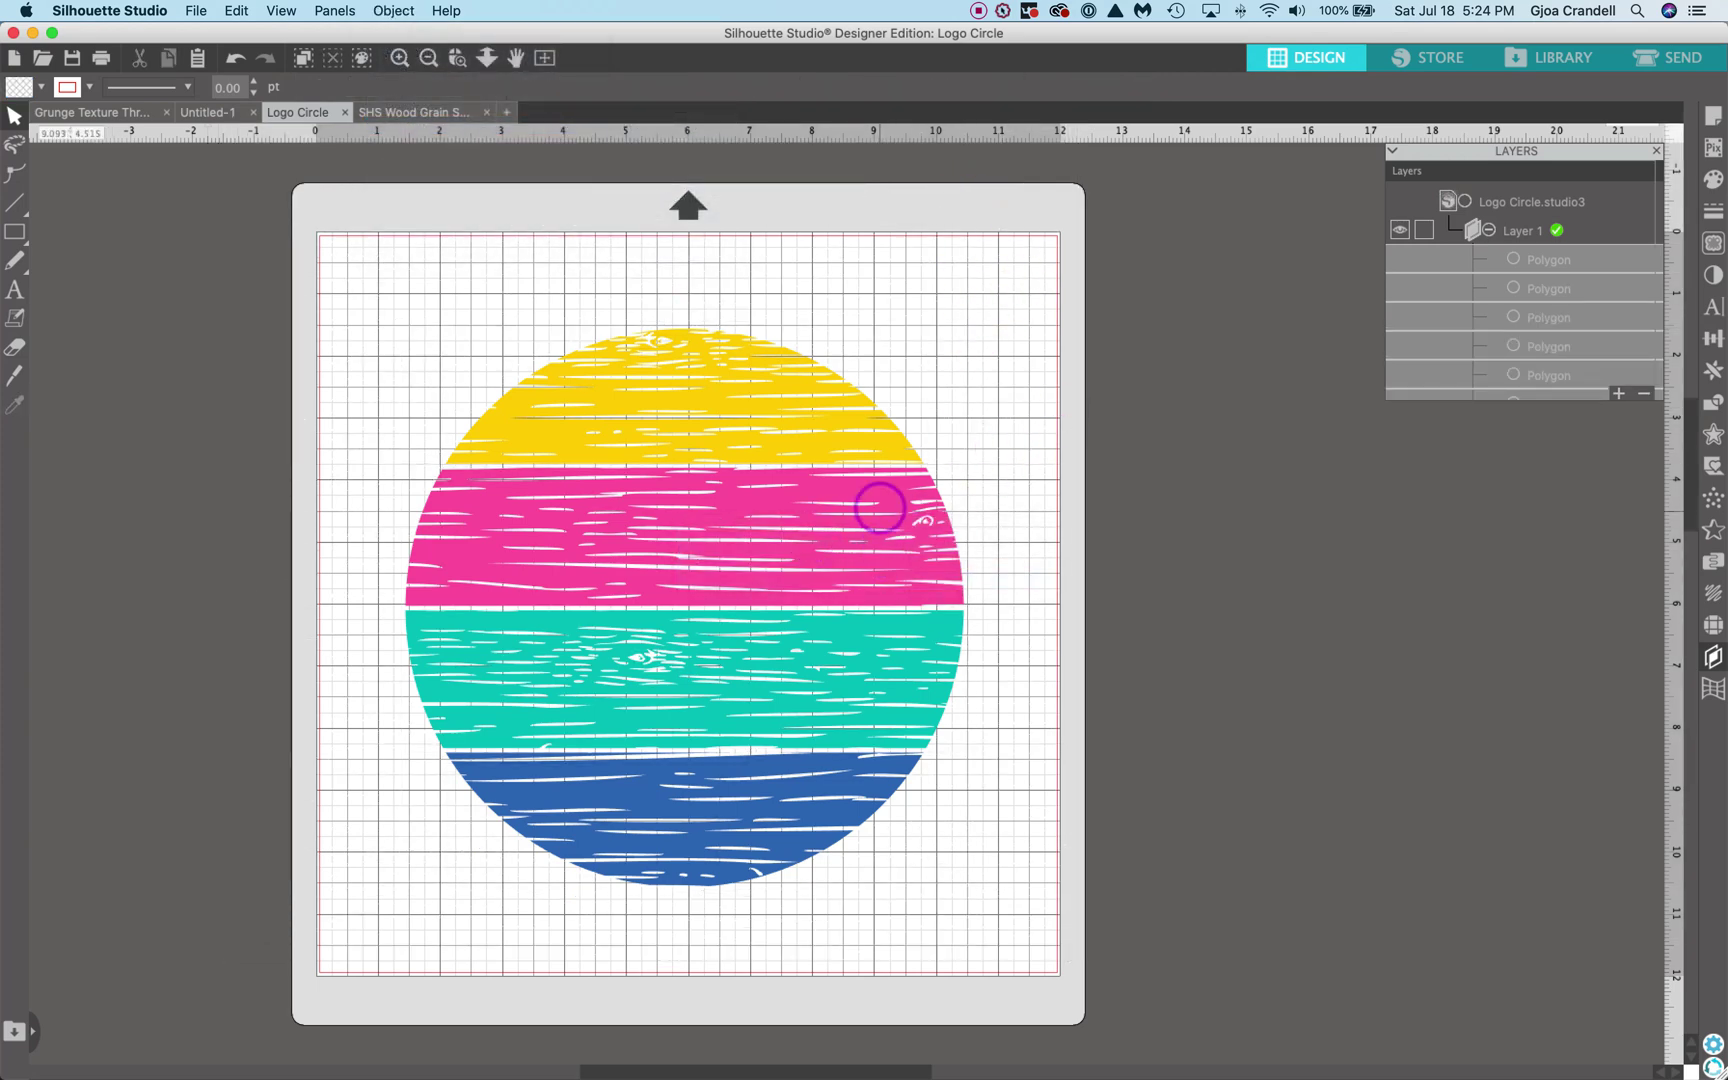
Group all the cut stripes into one 9 by 8.985-inch design centred on the mat.
click(880, 507)
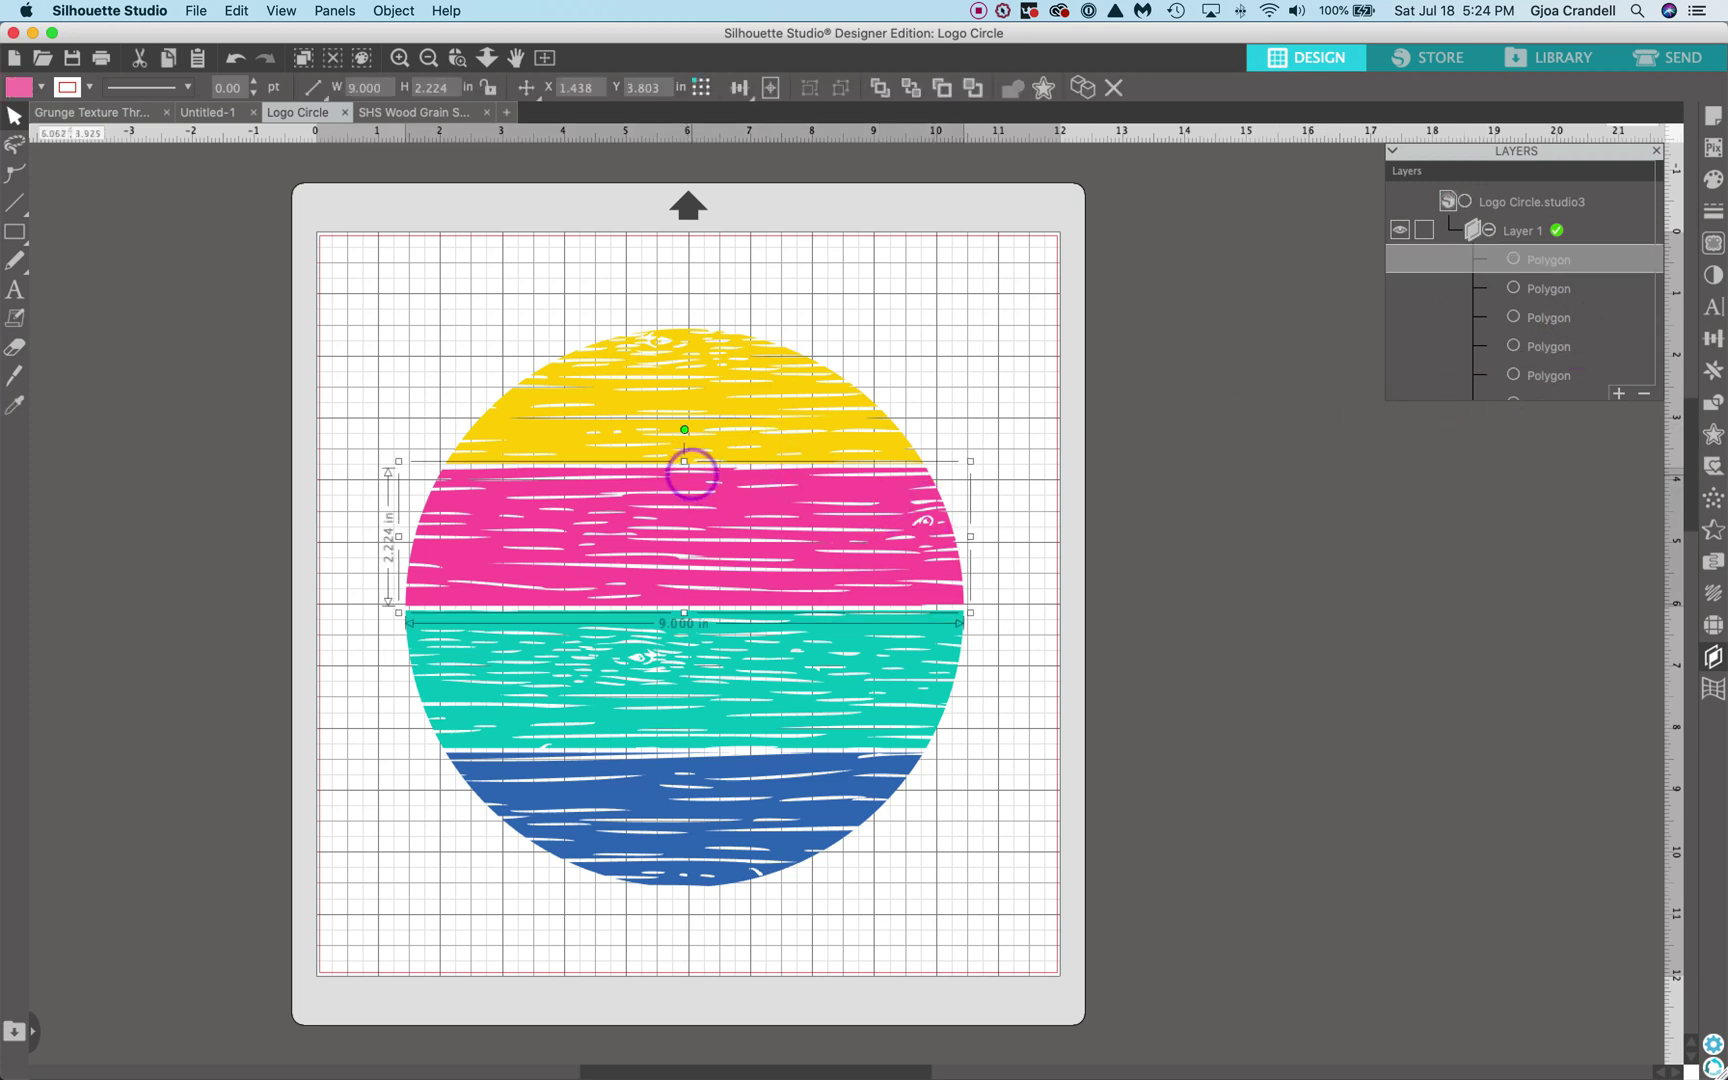
drag(443, 293, 1009, 806)
key(super+g)
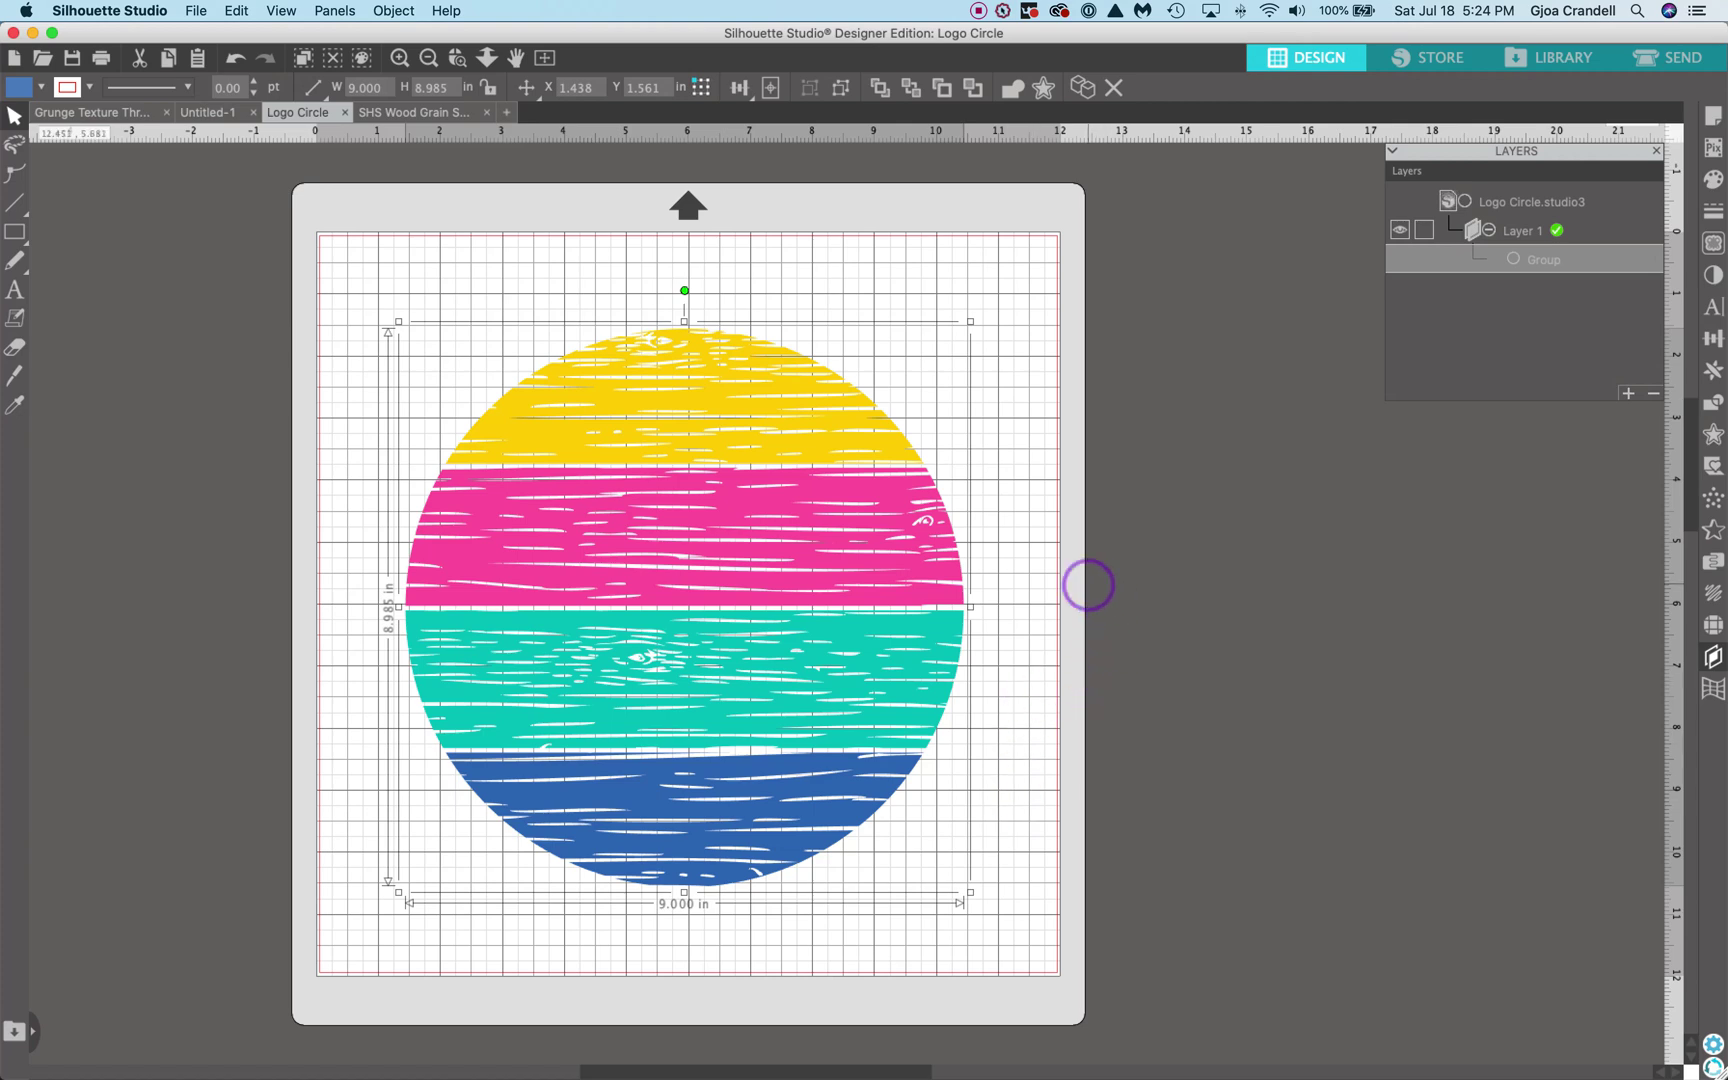
drag(814, 498, 1499, 495)
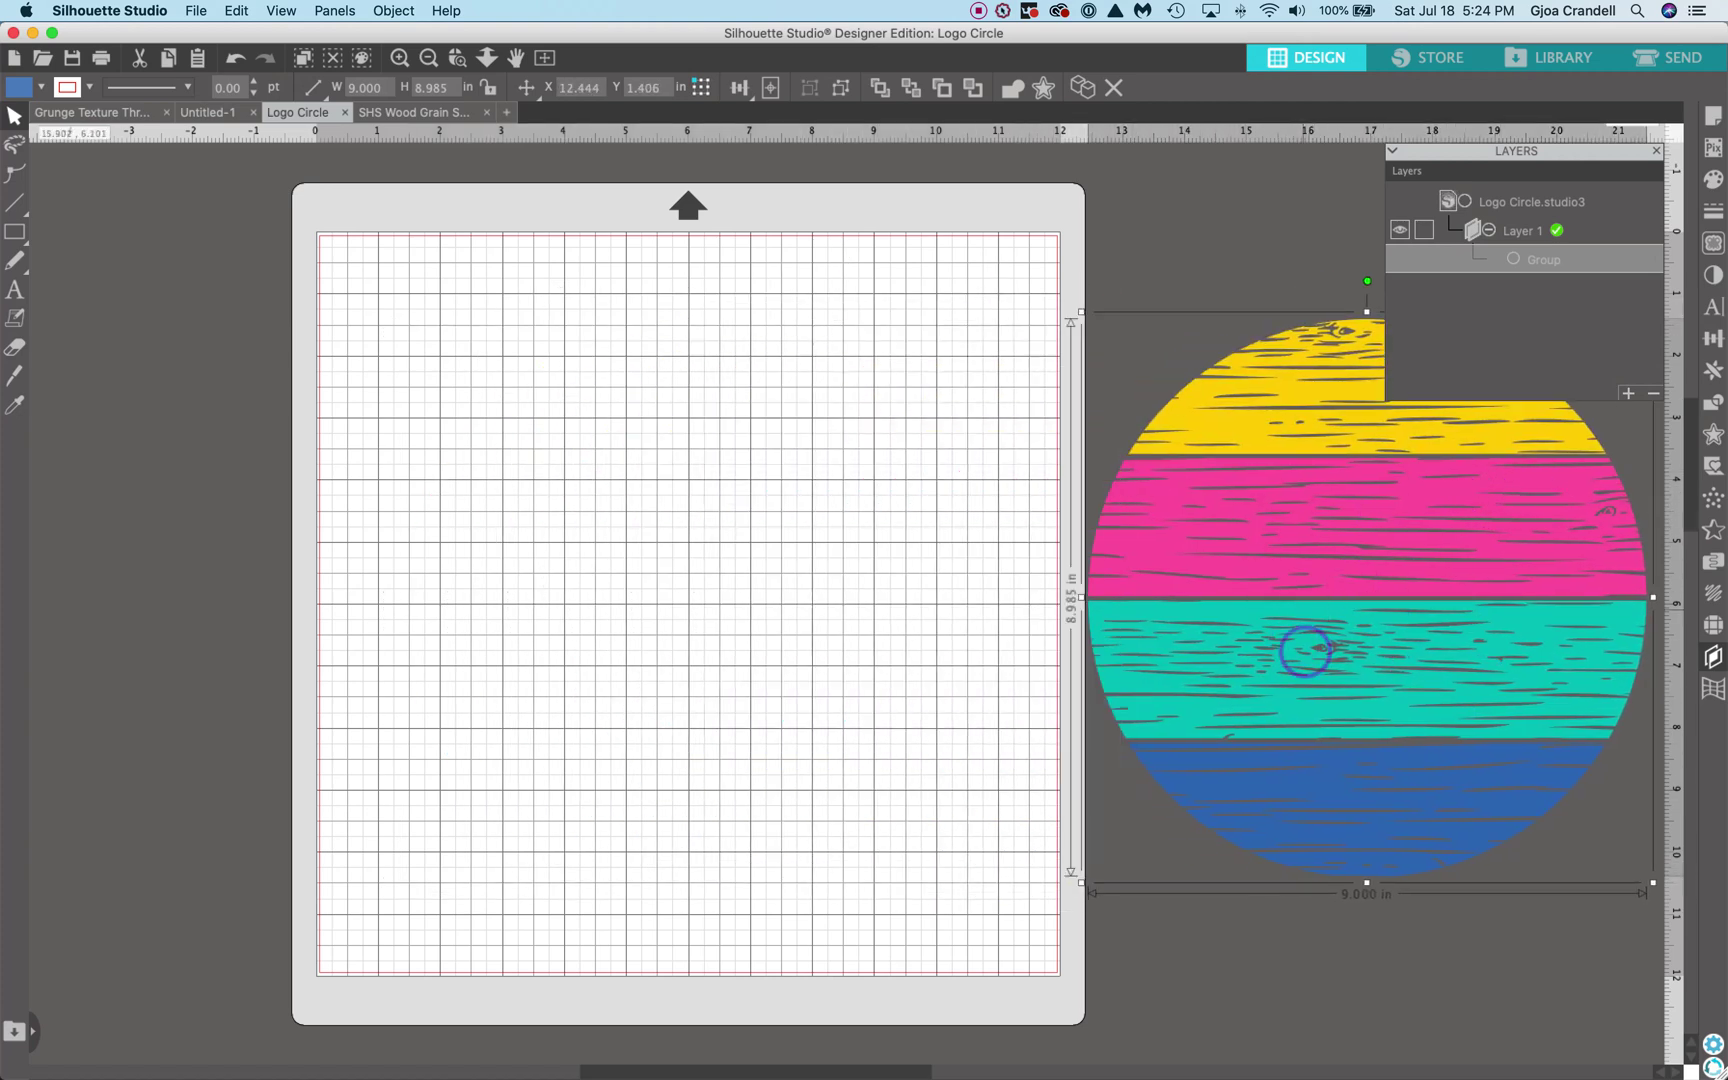
drag(1337, 613, 672, 606)
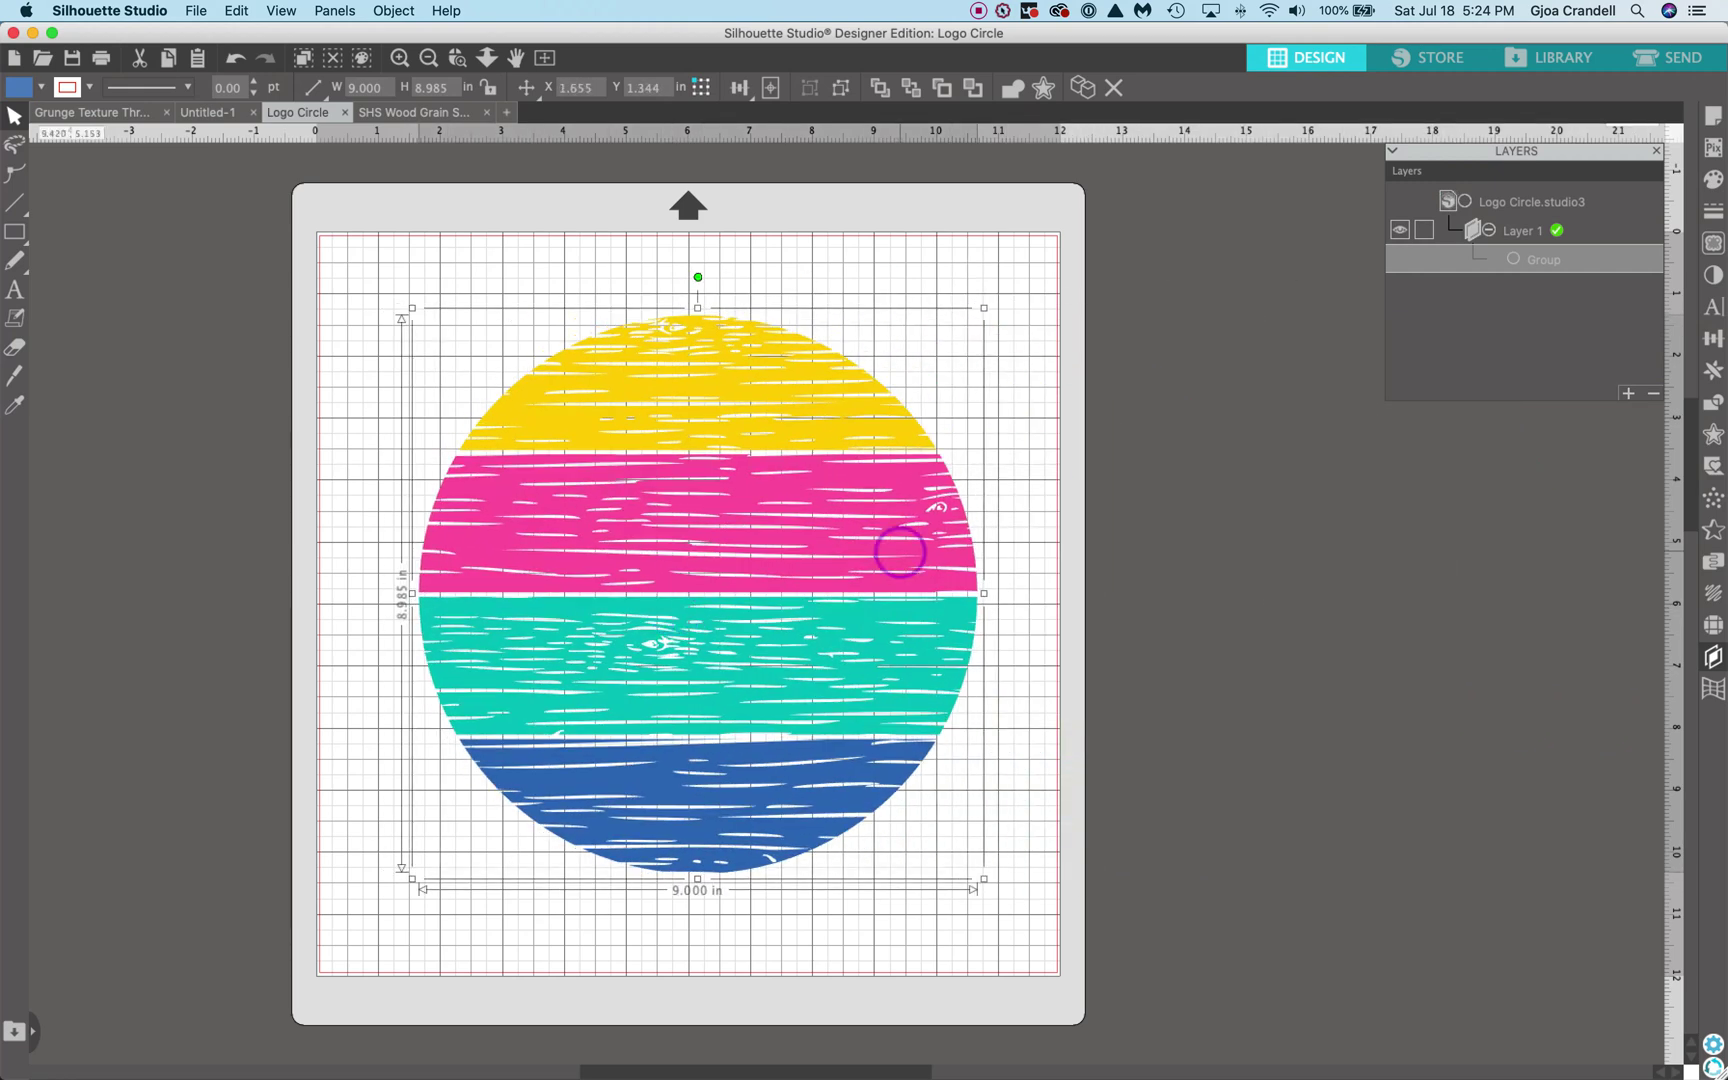